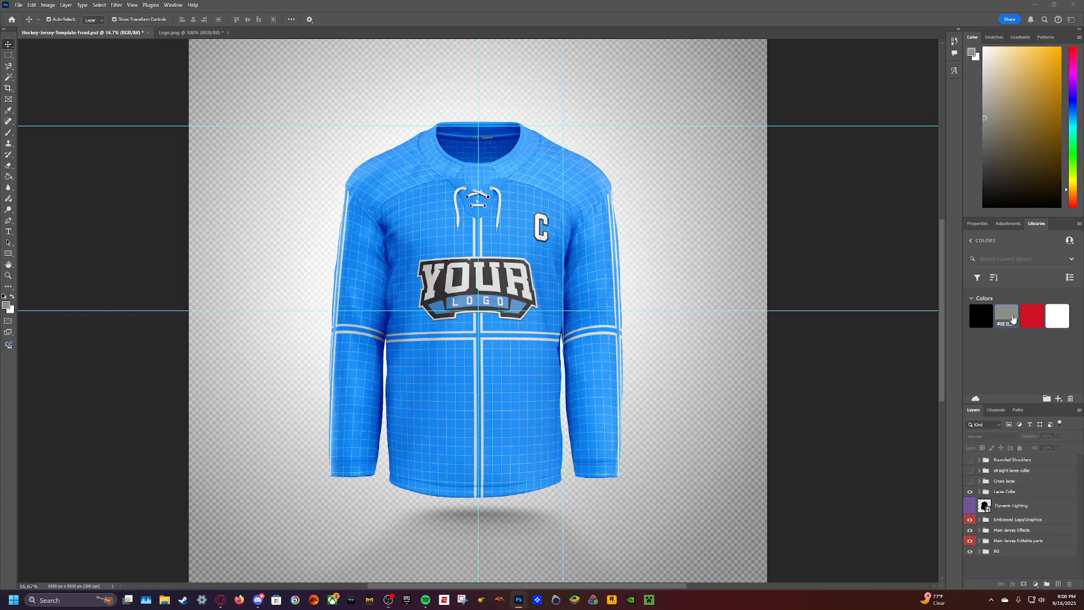
- In Logo.png, fill the red NJ devil shape with white and the black outlines with the library red
click(1032, 313)
click(1053, 317)
click(191, 33)
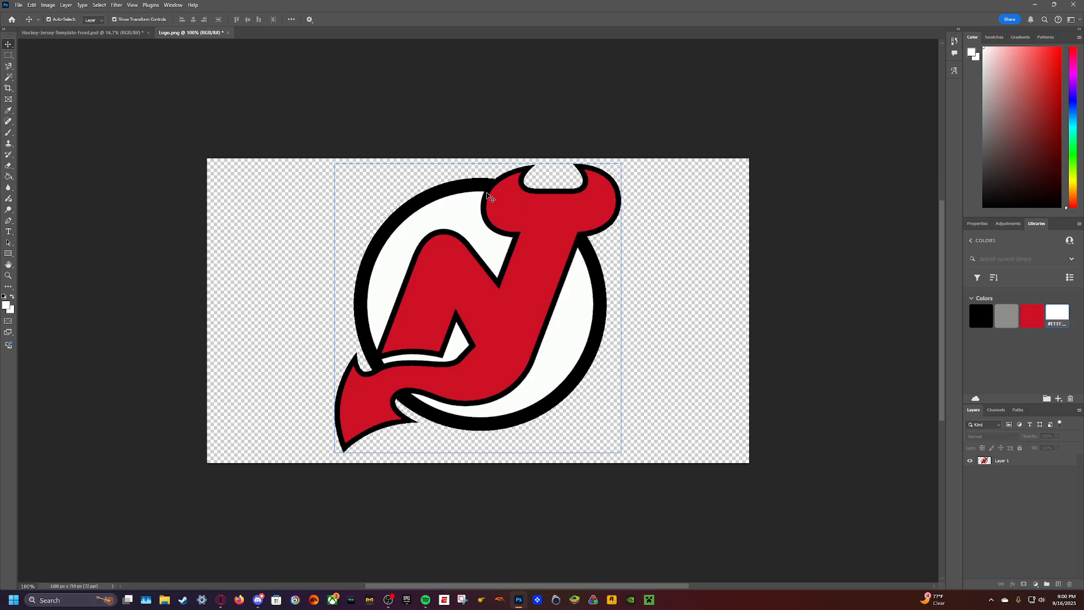
click(261, 186)
click(492, 285)
click(312, 205)
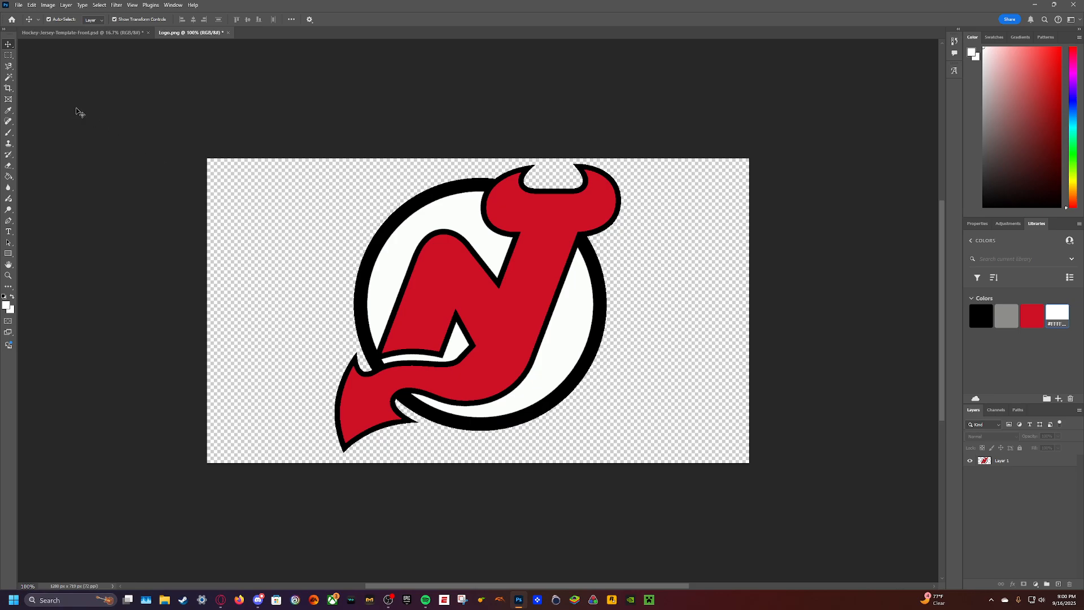
click(9, 177)
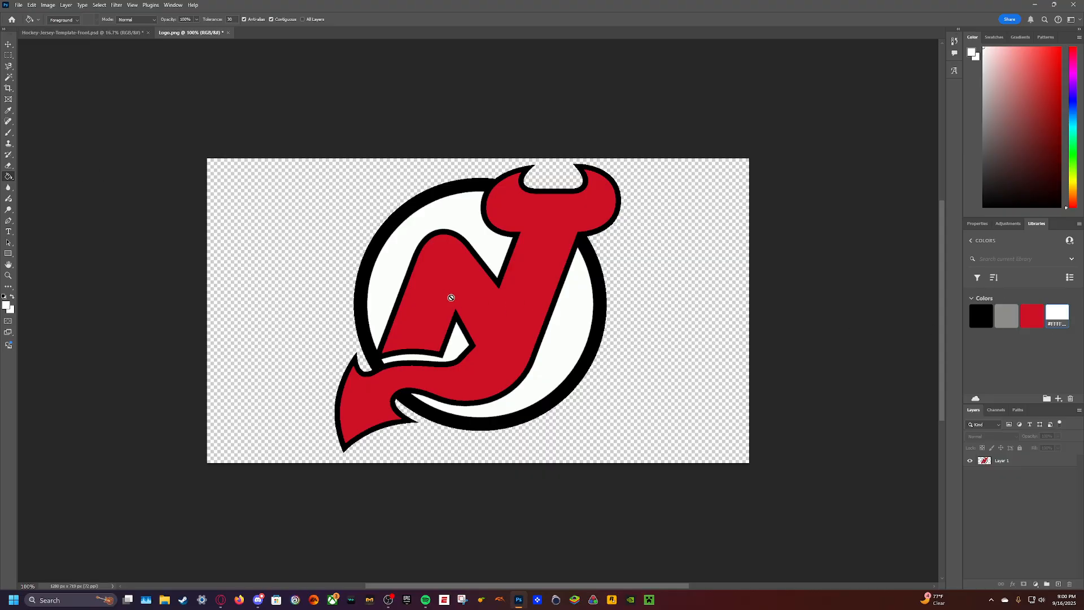
click(1011, 463)
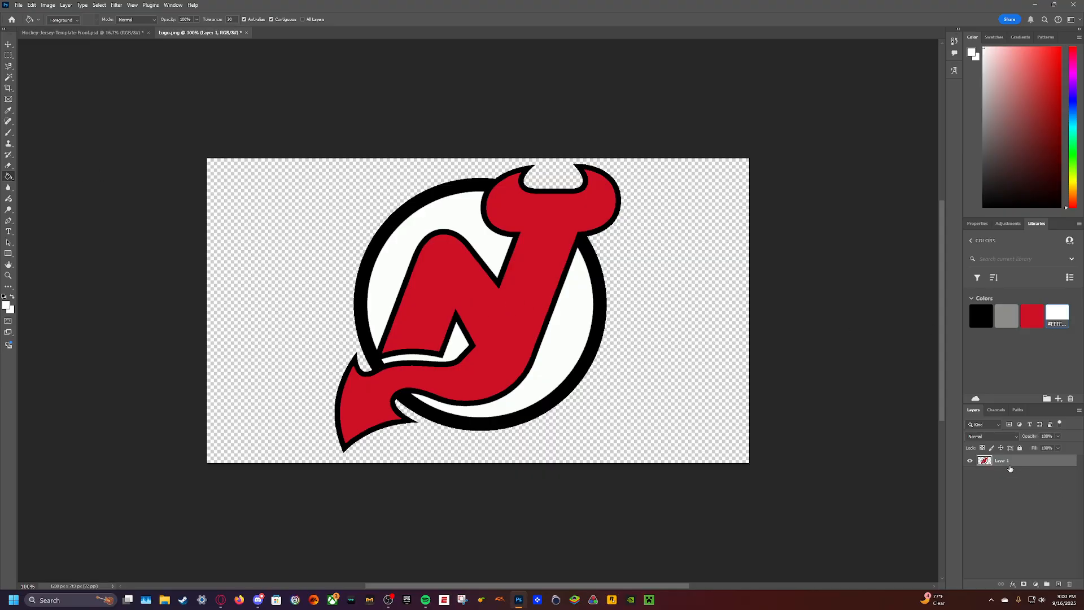
click(442, 272)
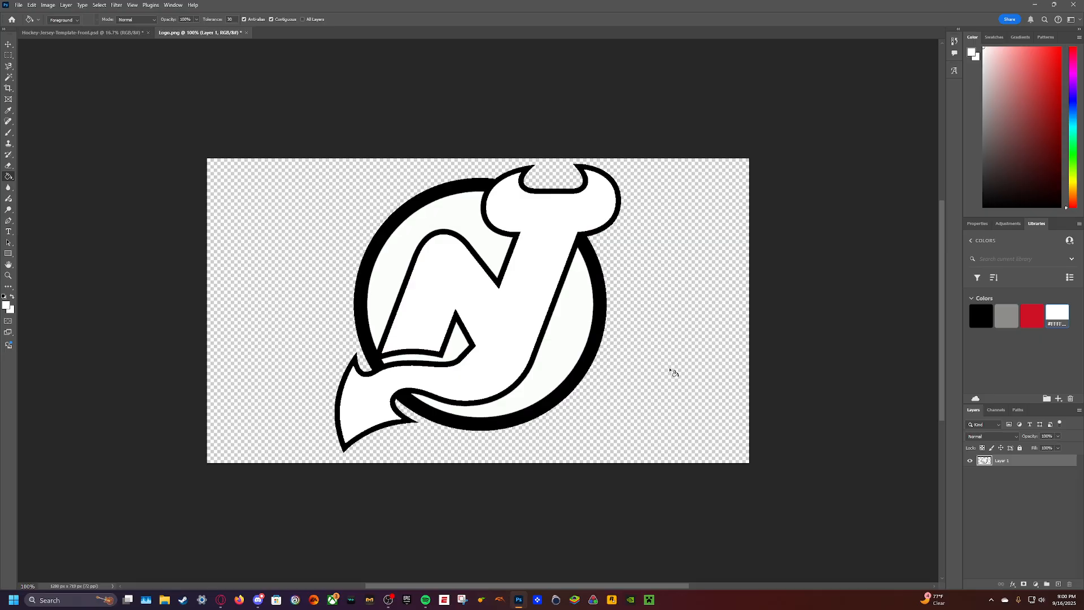
click(1032, 316)
click(417, 207)
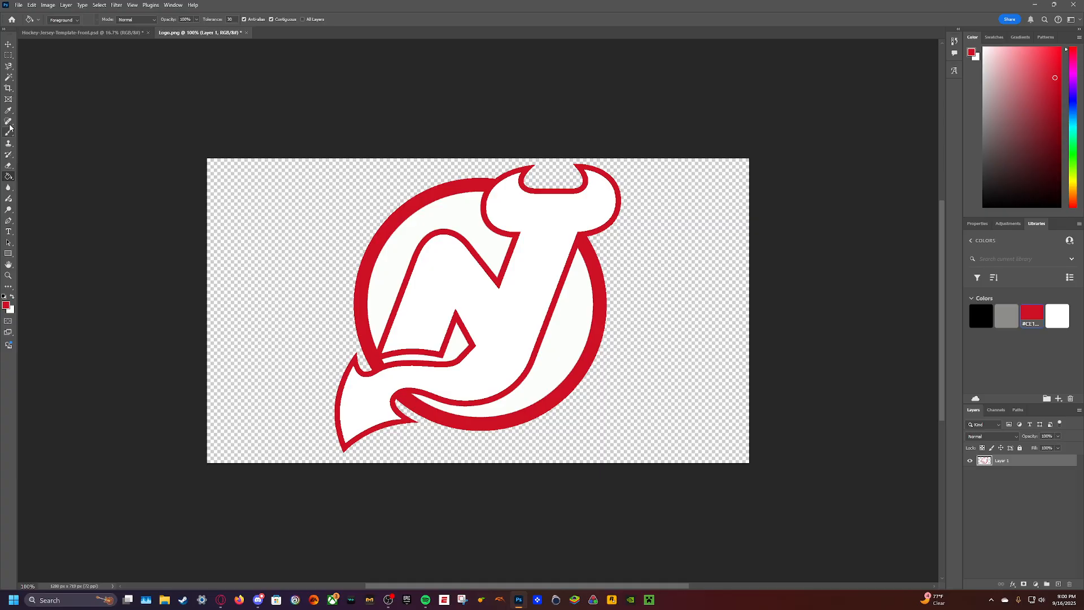
- Select the off-white background areas inside the logo's circle with the Magic Wand, erase them to transparency and deselect
click(9, 78)
click(413, 237)
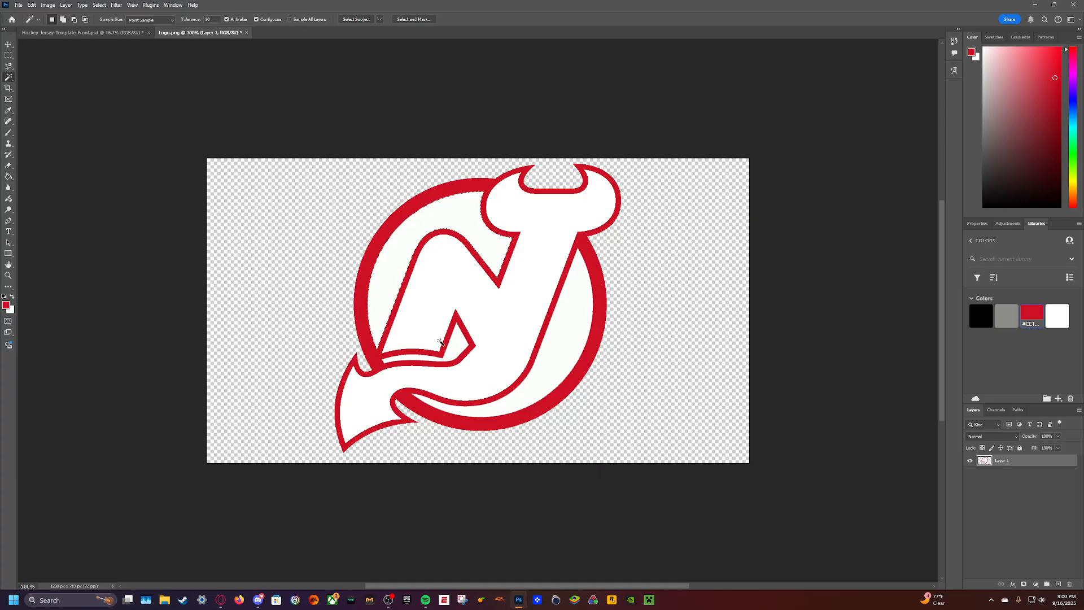
shift+click(561, 354)
click(9, 165)
mouse_move(570, 265)
mouse_down()
mouse_move(486, 282)
mouse_move(151, 397)
mouse_move(453, 407)
mouse_move(799, 315)
mouse_move(460, 301)
mouse_up()
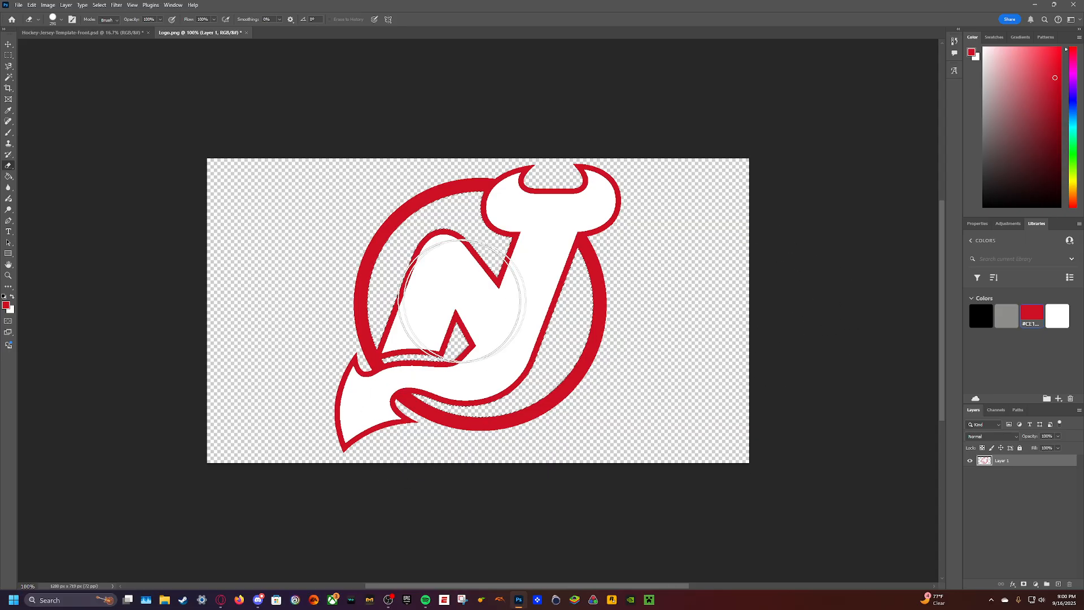
key(ctrl+d)
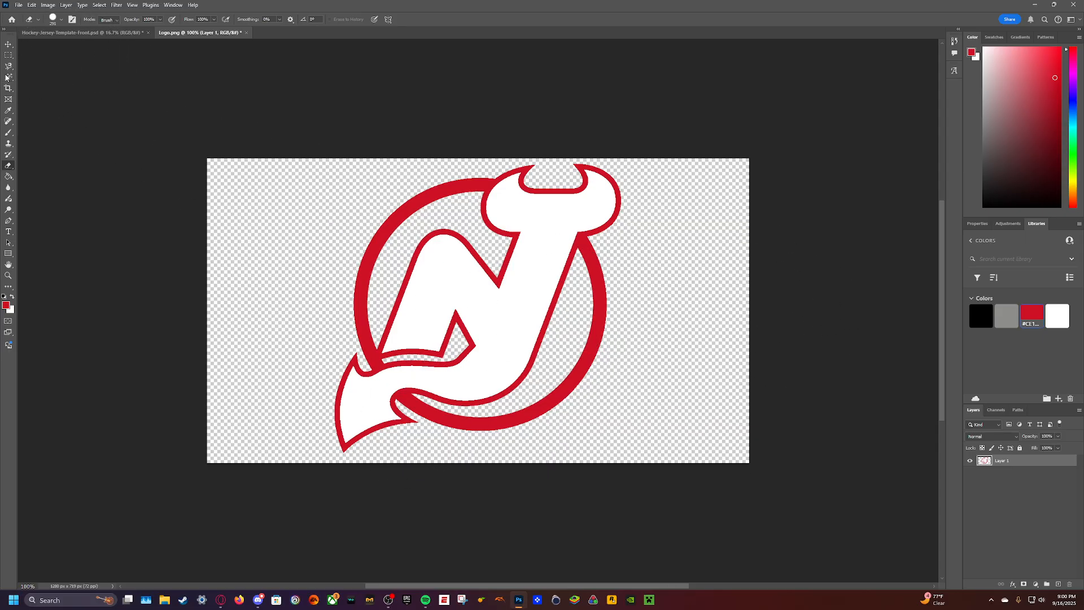
click(8, 43)
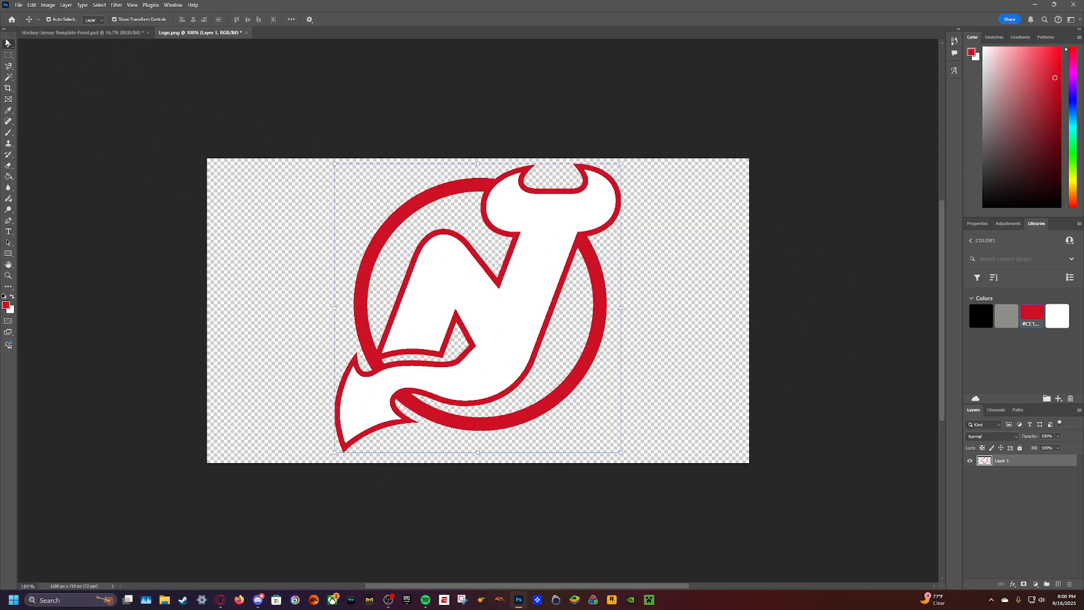
click(286, 240)
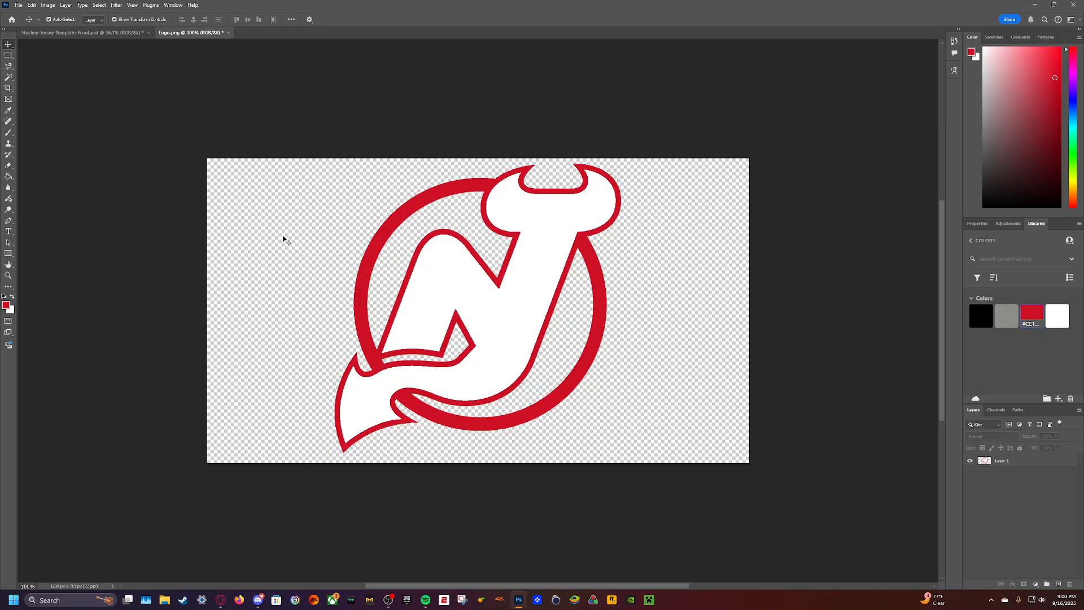
- In the jersey template, compare the Cross laces group with the Laces Color group, ending with only Laces Color shown
click(106, 33)
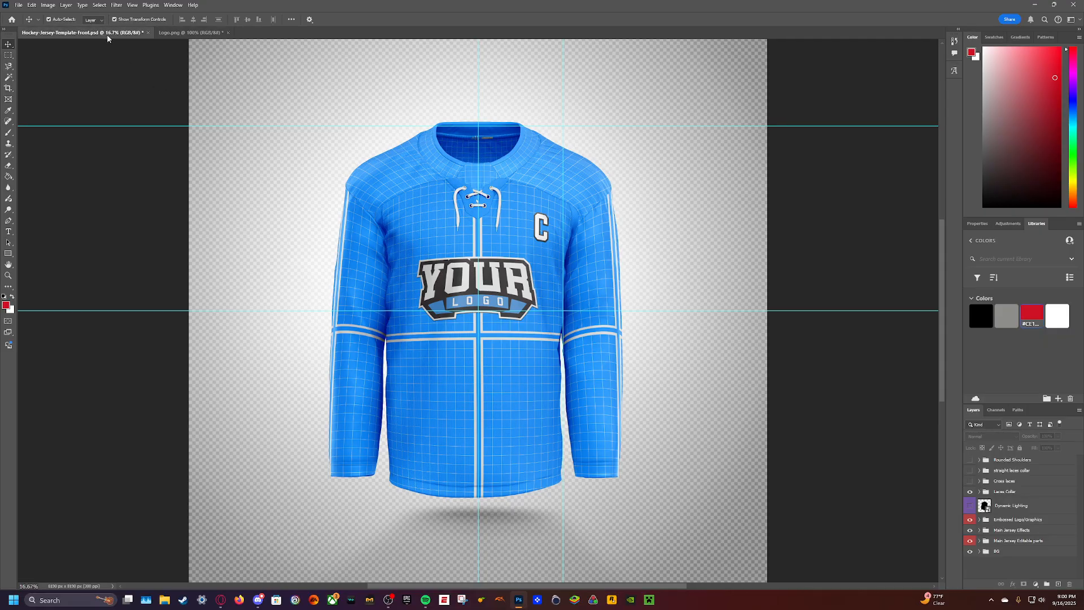
click(969, 481)
click(1076, 493)
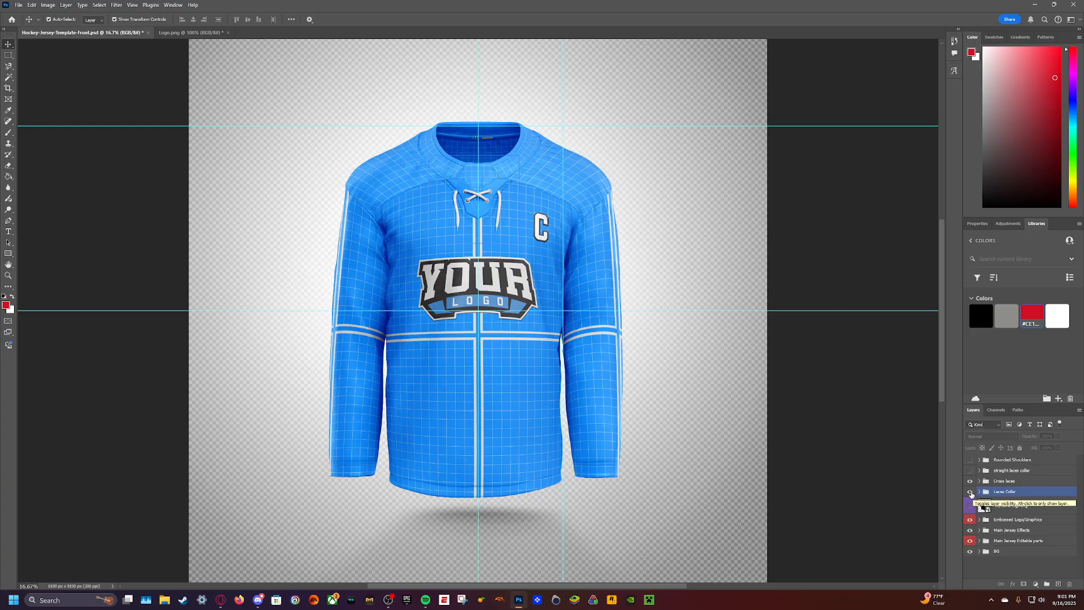
click(970, 492)
click(969, 491)
click(970, 480)
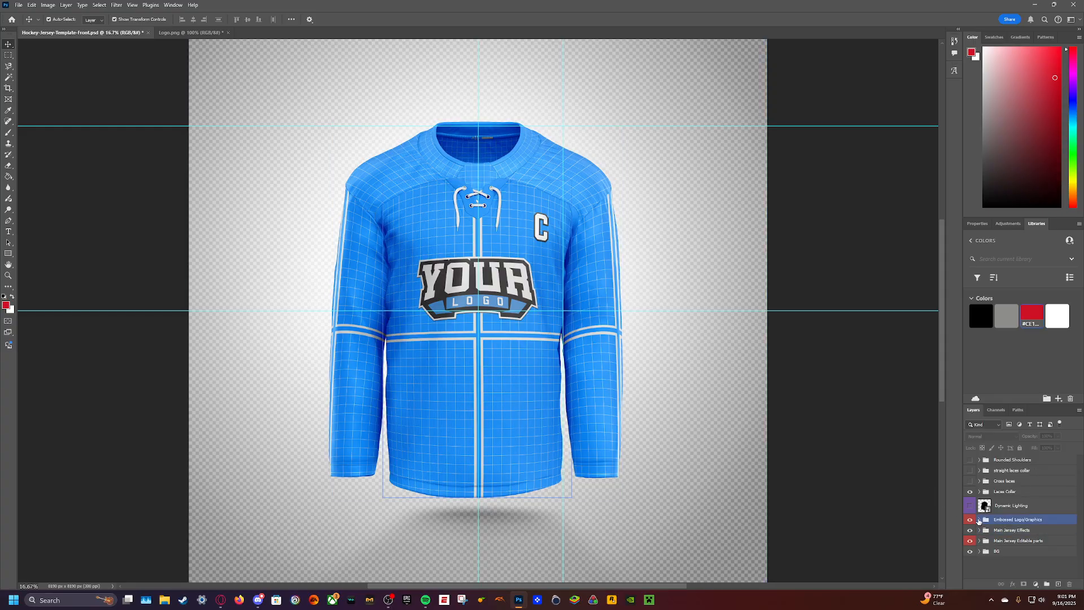
- Open the base shirt design smart object in the Embossed Logo/Graphics group and hide its placeholder logo layer and Captain group
click(979, 520)
scroll(1022, 540, down, 5)
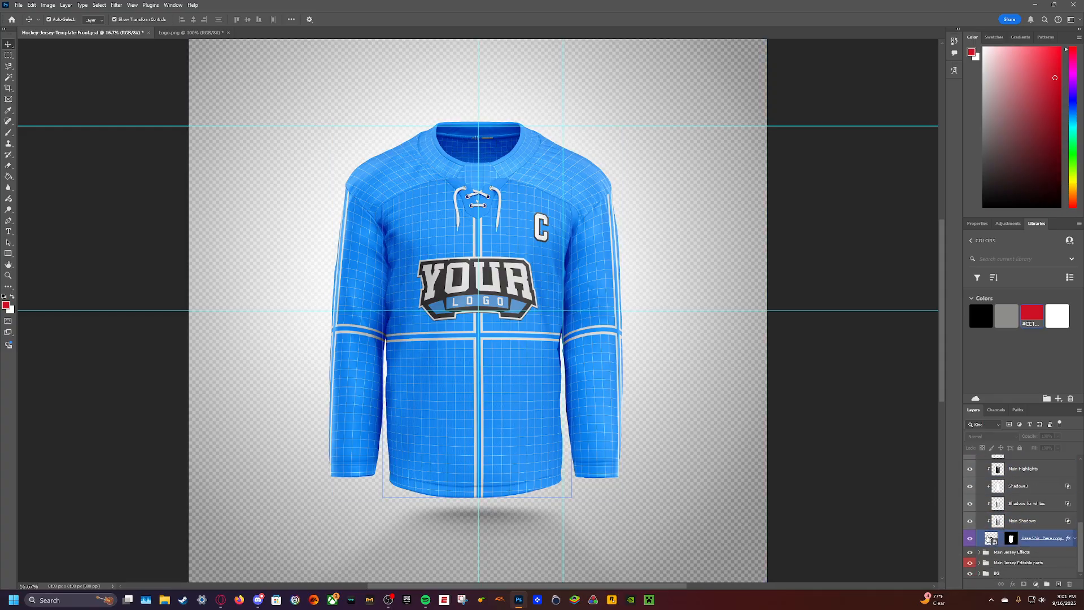
double_click(992, 539)
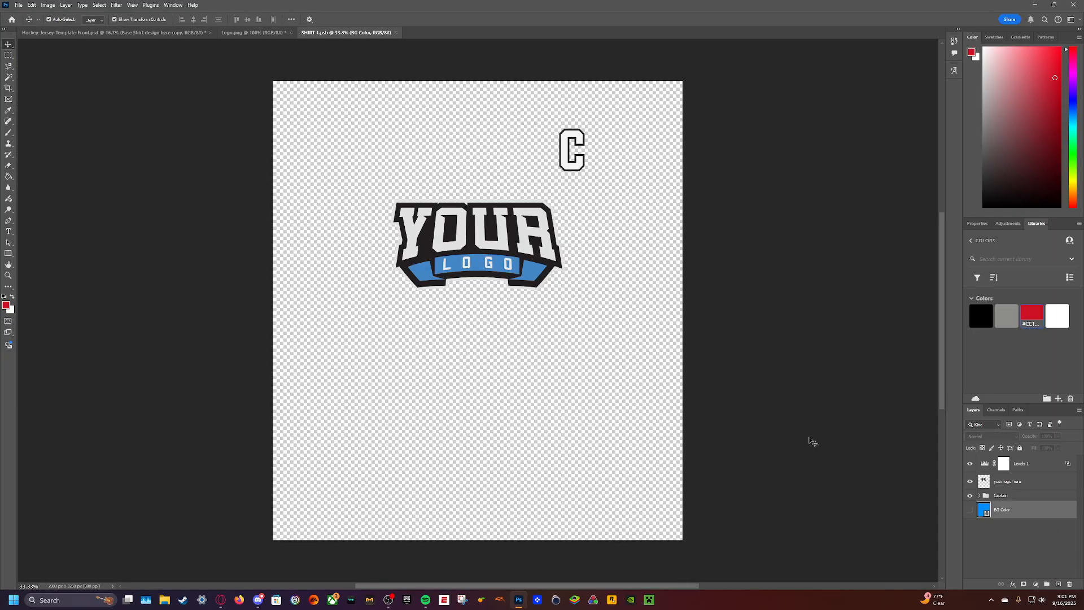
click(1018, 480)
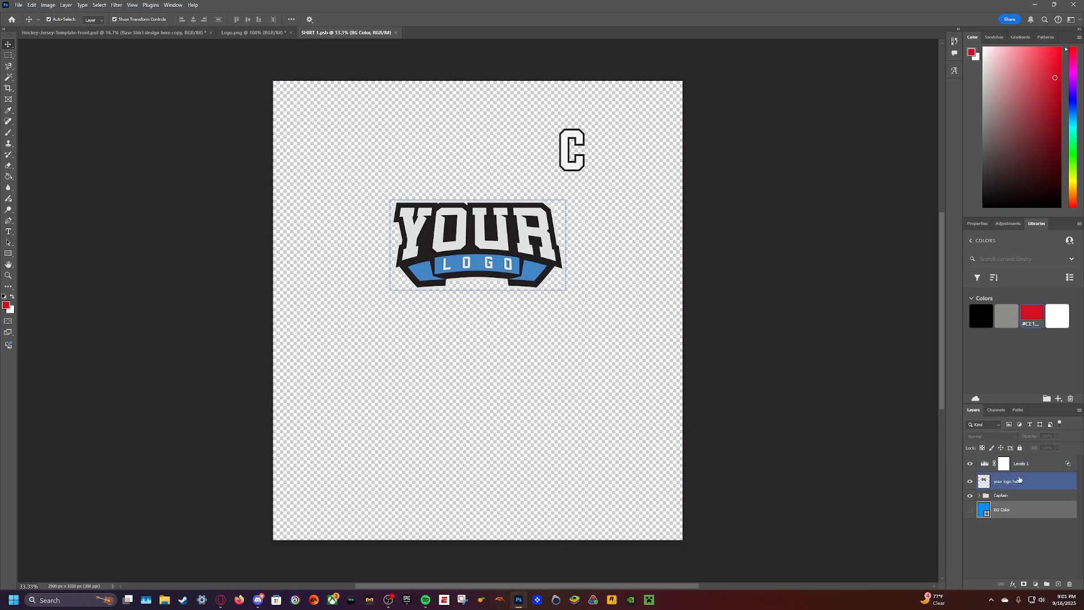
click(969, 482)
click(983, 496)
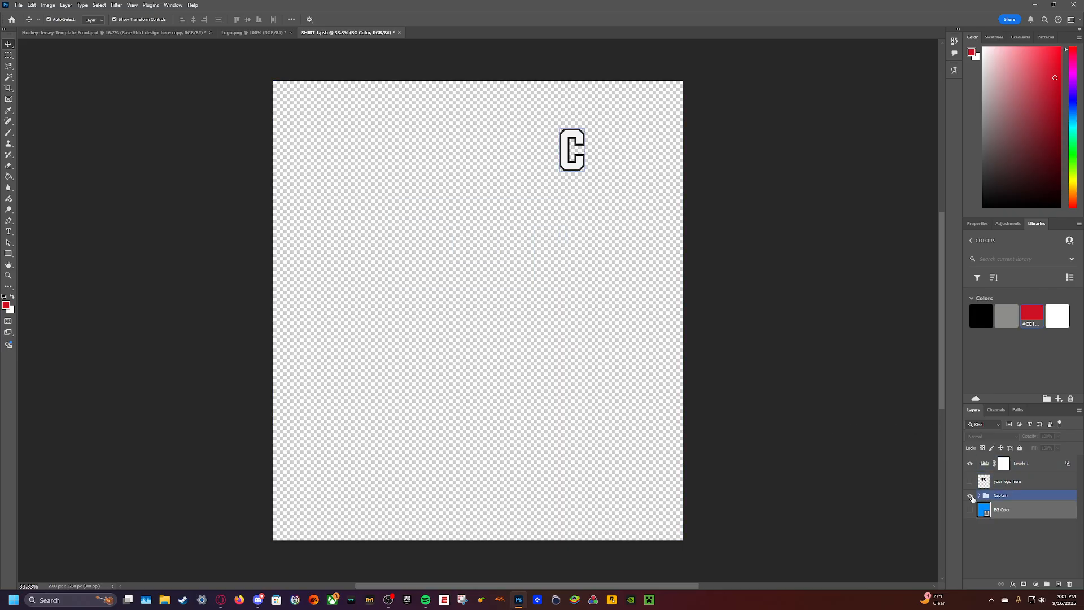
click(971, 496)
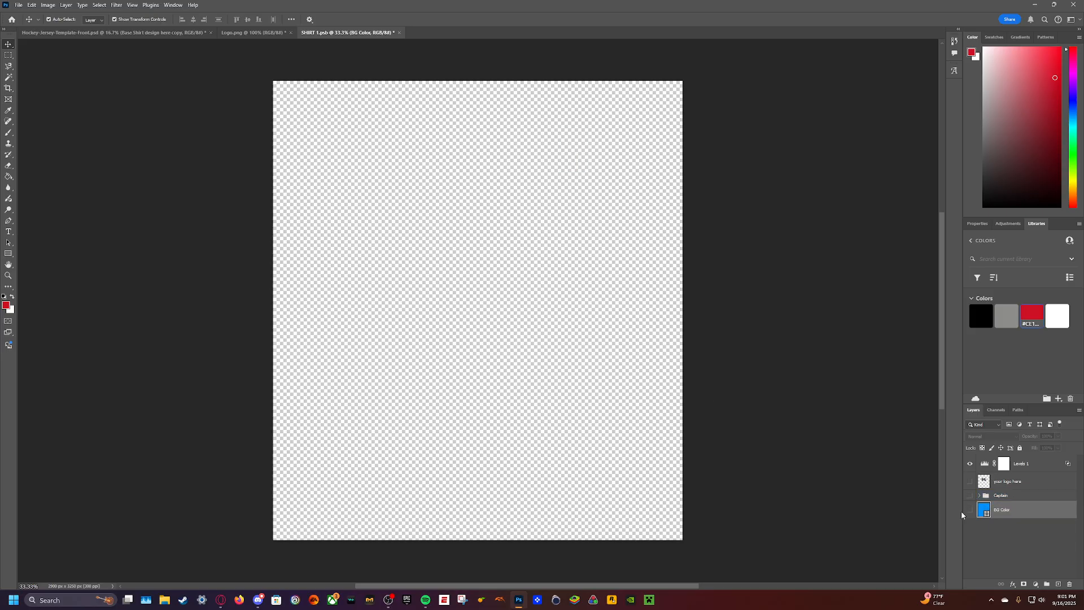
- Copy the recoloured logo from Logo.png into SHIRT 1.psb, scale it to about 185% and centre it horizontally on the chest area
click(244, 32)
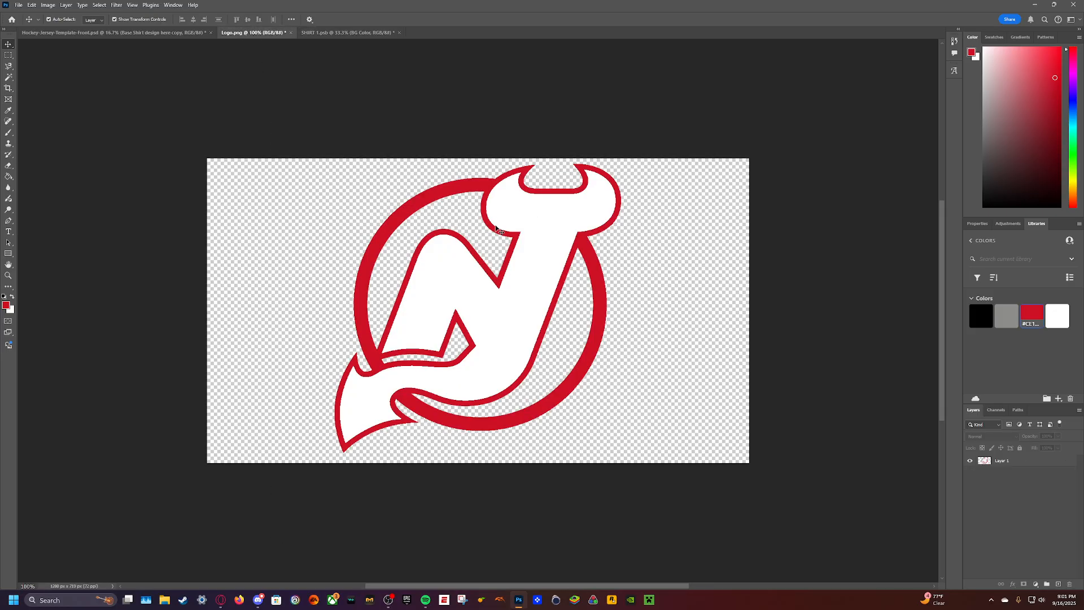
drag(454, 283, 514, 296)
drag(519, 214, 595, 135)
key(ctrl+z)
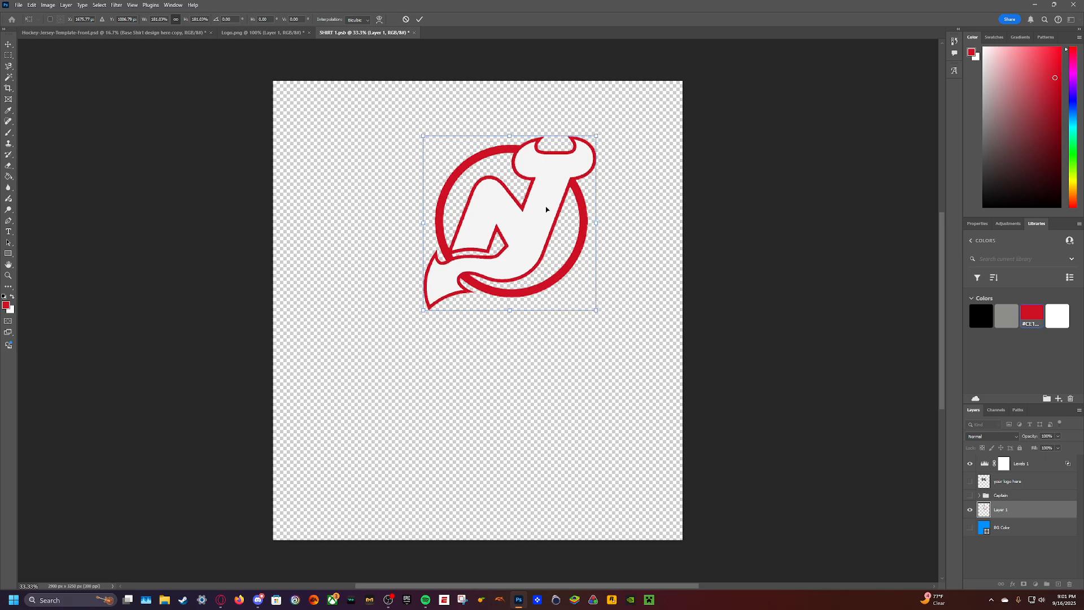
drag(598, 136, 600, 132)
drag(526, 216, 494, 258)
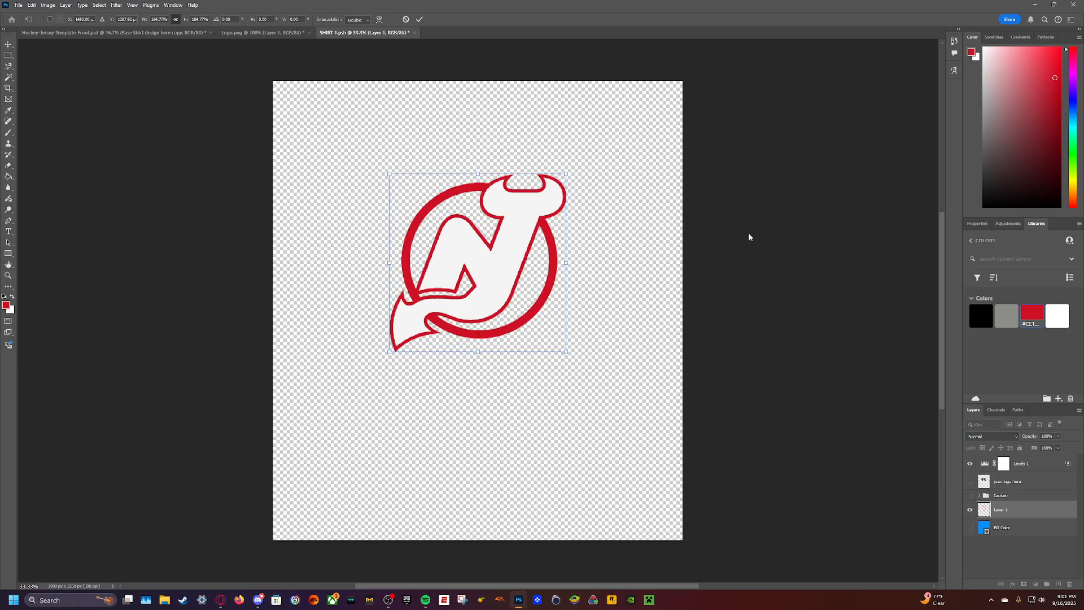
- Apply the logo transform, save SHIRT 1.psb and check the logo on the jersey template
key(ctrl+s)
click(502, 217)
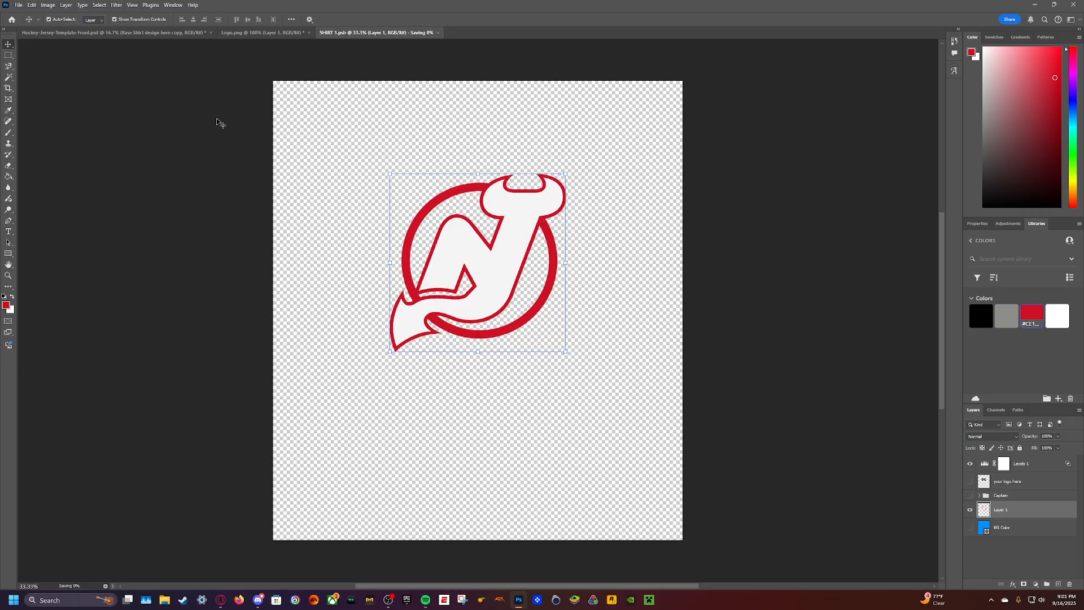
click(171, 34)
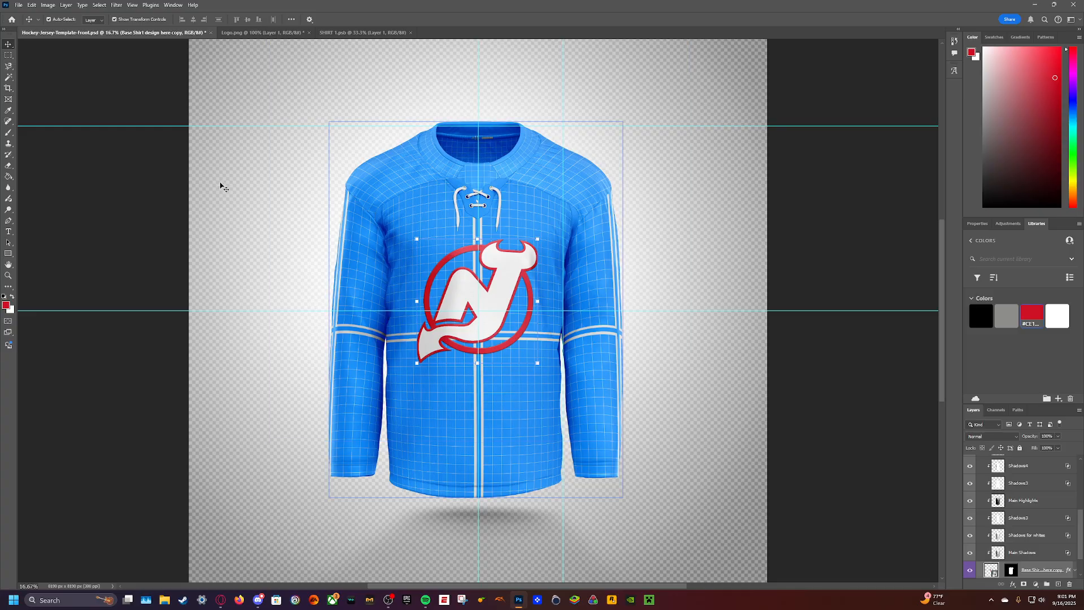
- Enlarge the logo in SHIRT 1.psb to about 105%, save it and review the result on the jersey
click(361, 32)
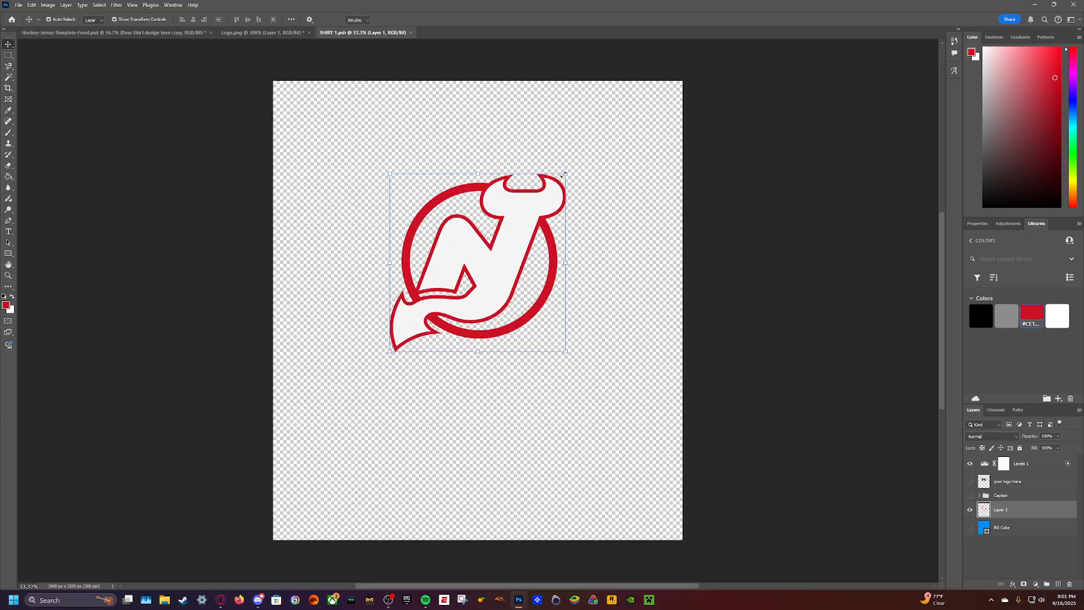
drag(562, 176, 571, 166)
drag(530, 214, 526, 215)
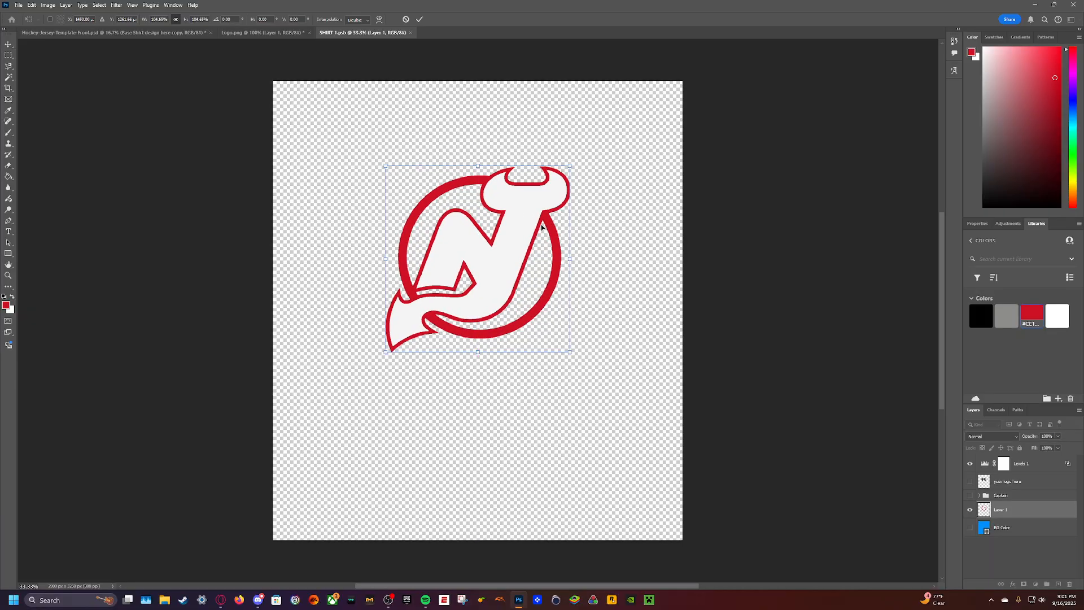
key(ctrl+s)
click(505, 216)
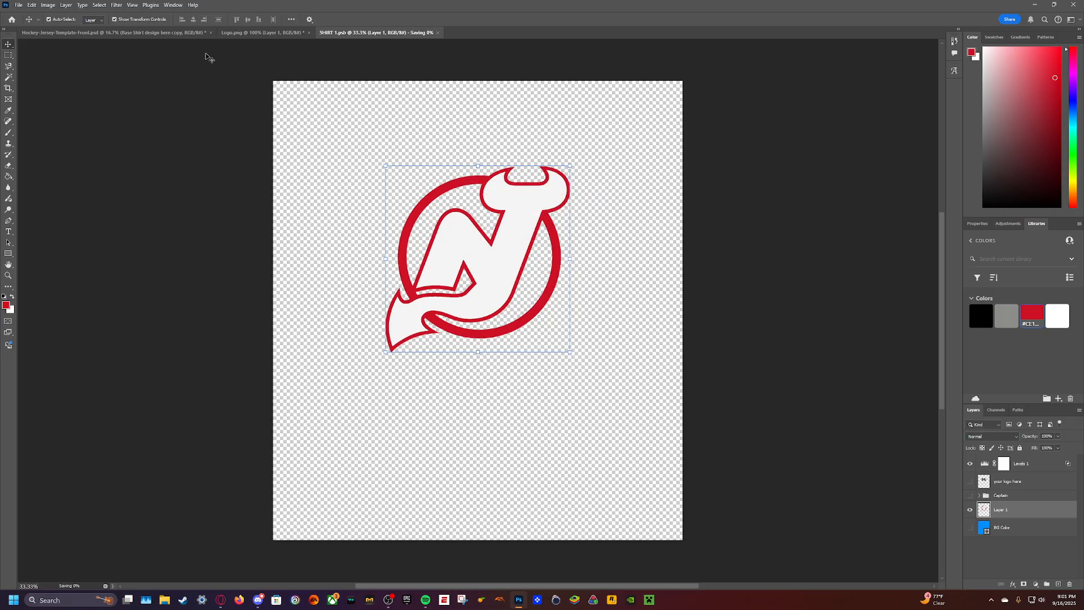
click(153, 33)
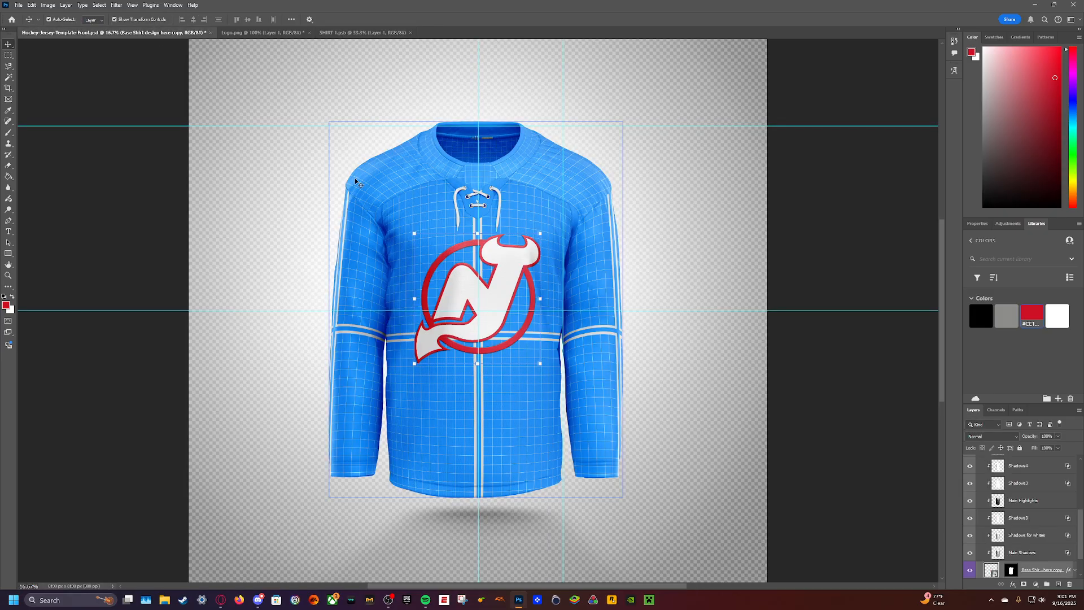
- Nudge the logo slightly down in SHIRT 1.psb, save the file and view the jersey template
click(361, 32)
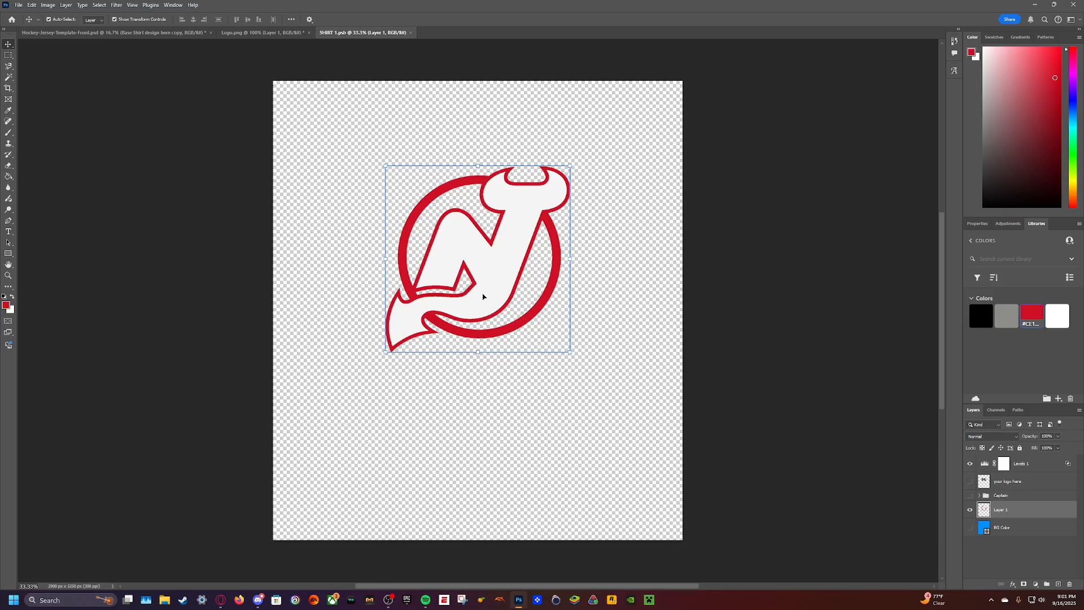
key(Down)
key(Down)
key(Down)
key(Down)
key(Down)
key(Down)
key(Down)
key(Down)
key(Down)
key(Down)
key(Down)
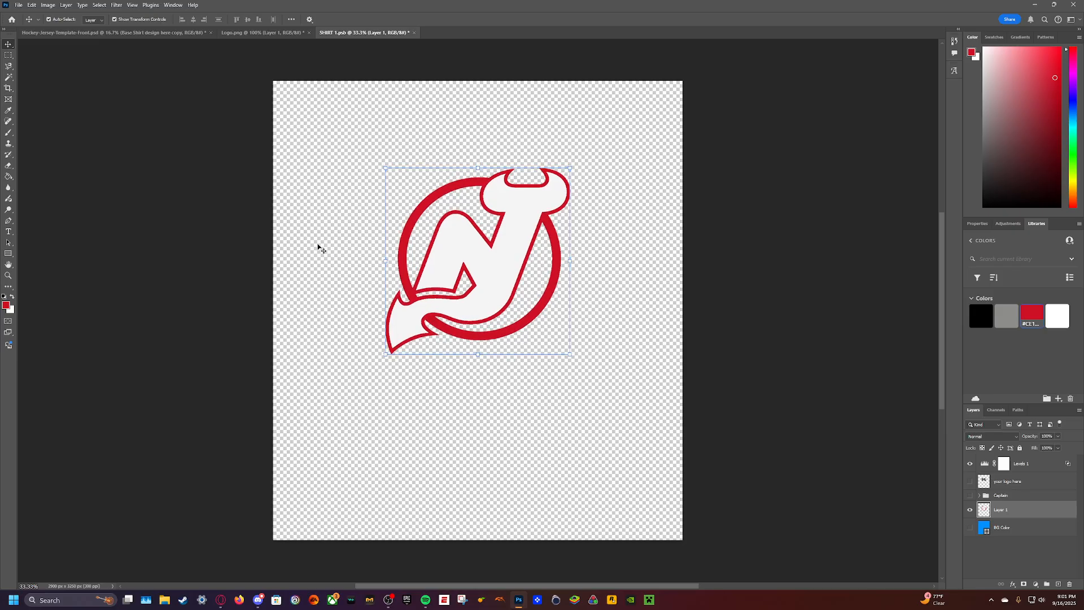
key(ctrl+s)
click(93, 33)
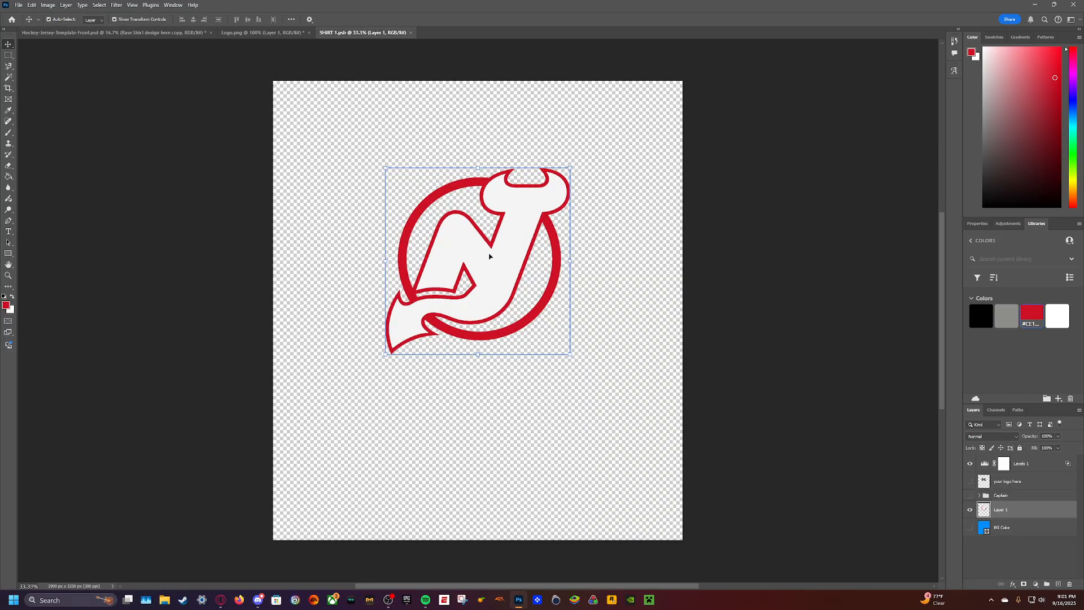
- Move the logo a little further down in SHIRT 1.psb, save, check it on the jersey and return to the smart object
click(347, 33)
drag(489, 258, 488, 262)
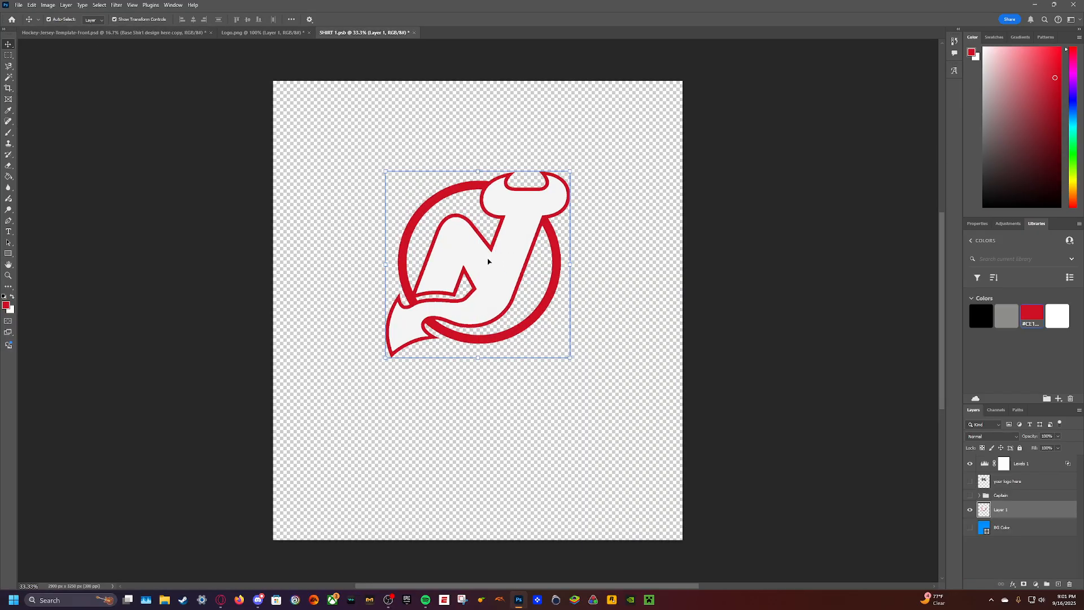
key(ctrl+s)
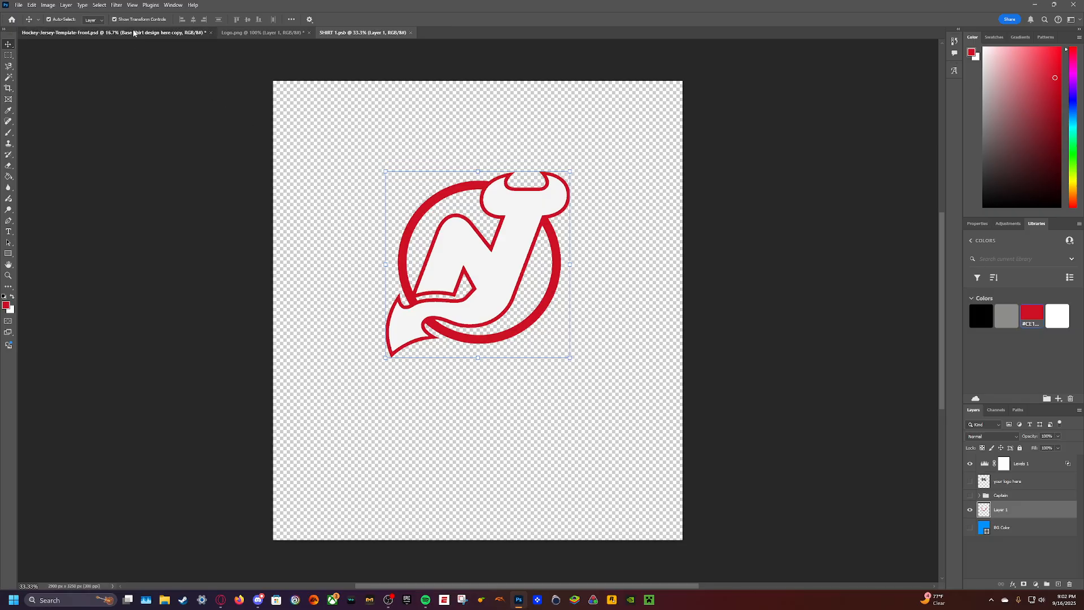
key(ctrl+Tab)
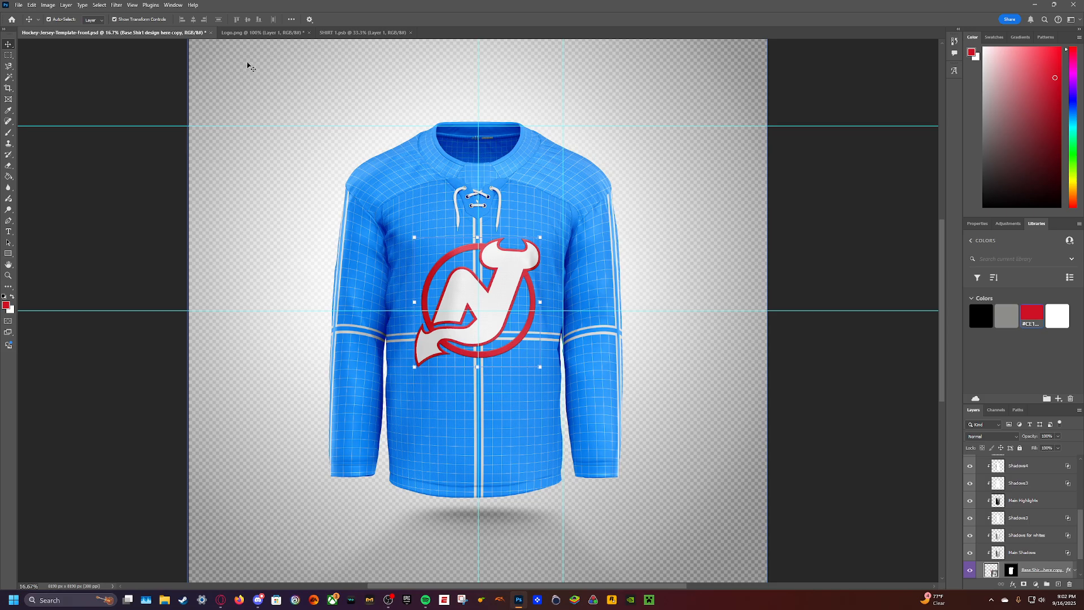
click(338, 32)
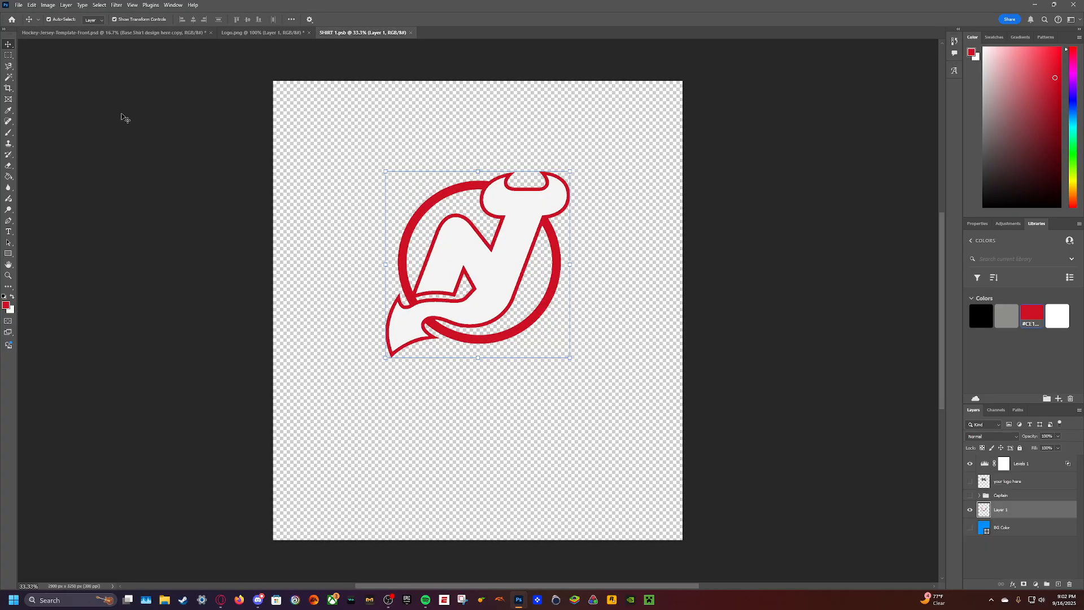
- Add a text box with the letter C above and beside the logo, using the NHL New Jersey Regular font
click(9, 231)
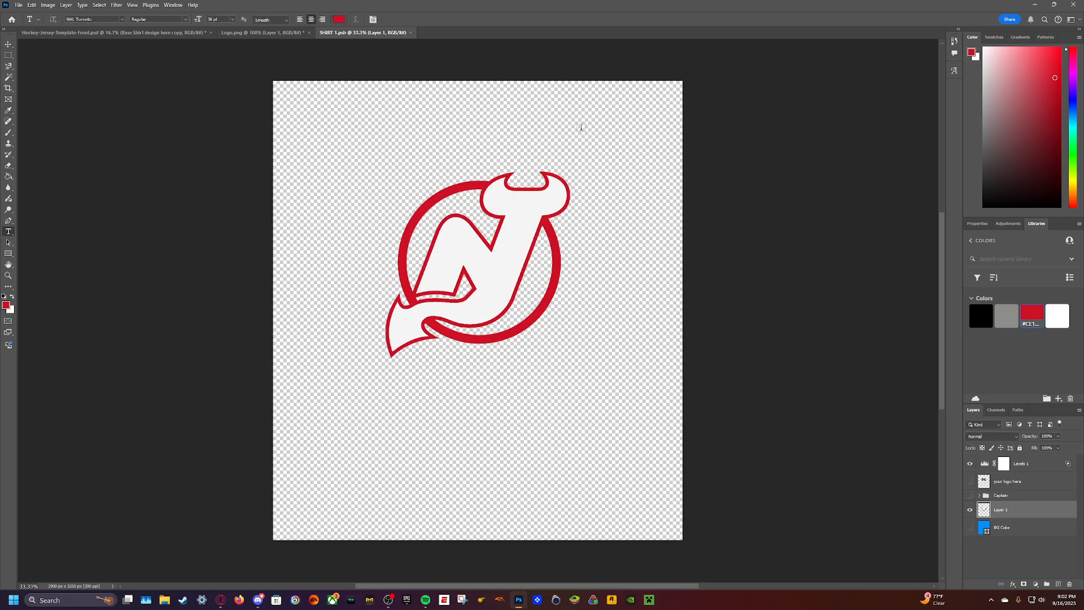
drag(524, 102, 695, 175)
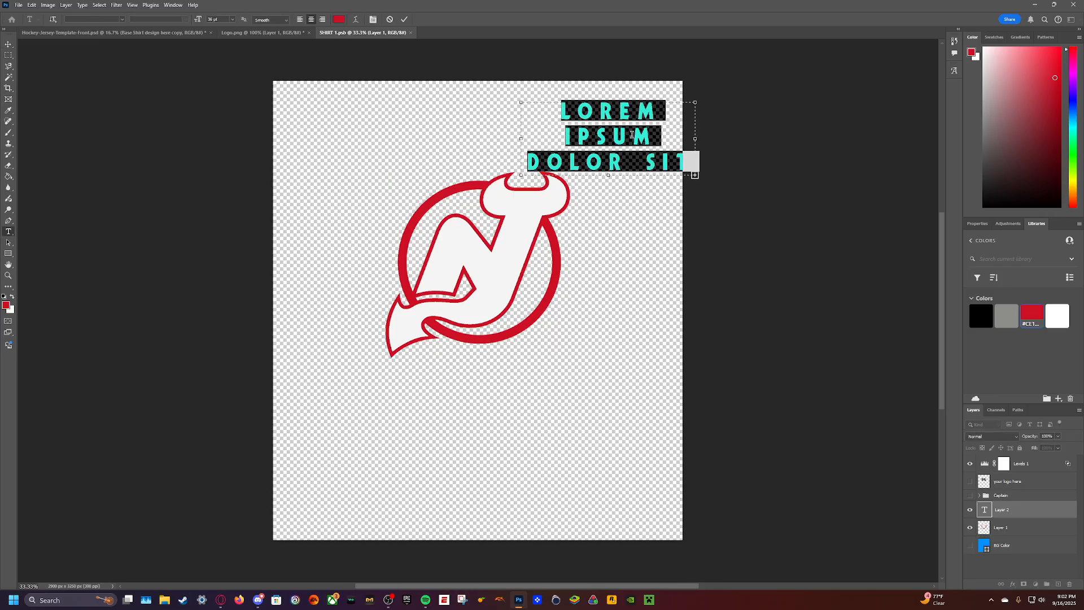
text(C)
key(ctrl+a)
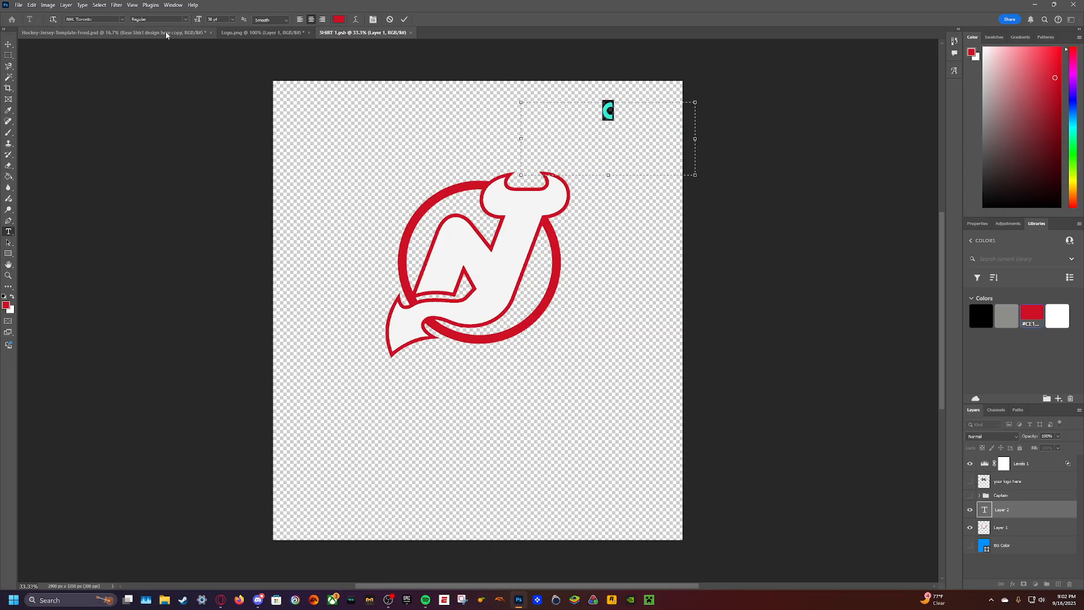
click(122, 19)
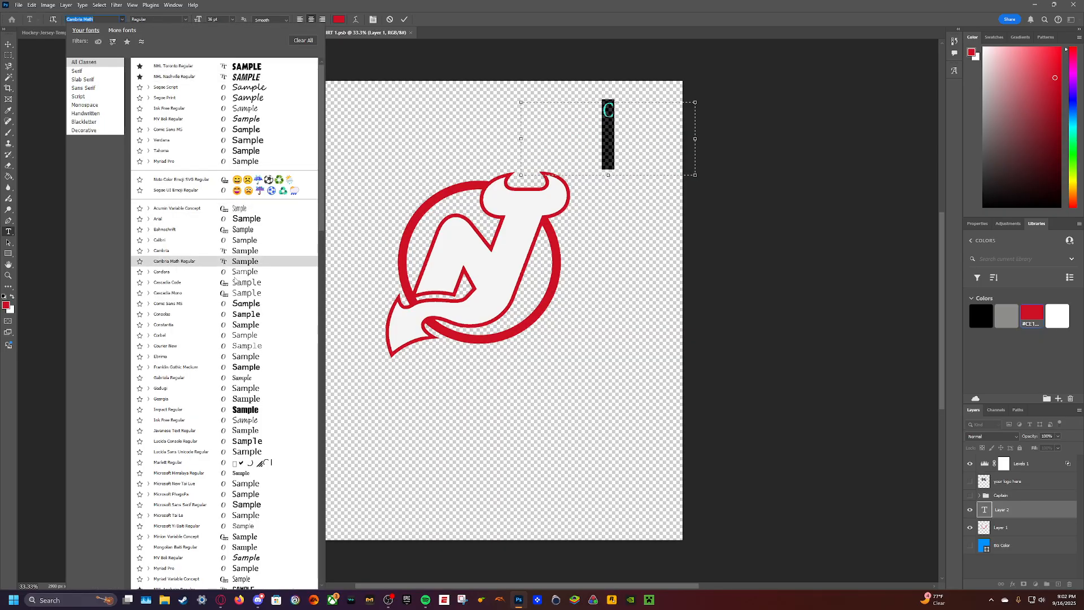
scroll(205, 265, down, 2)
scroll(205, 265, down, 10)
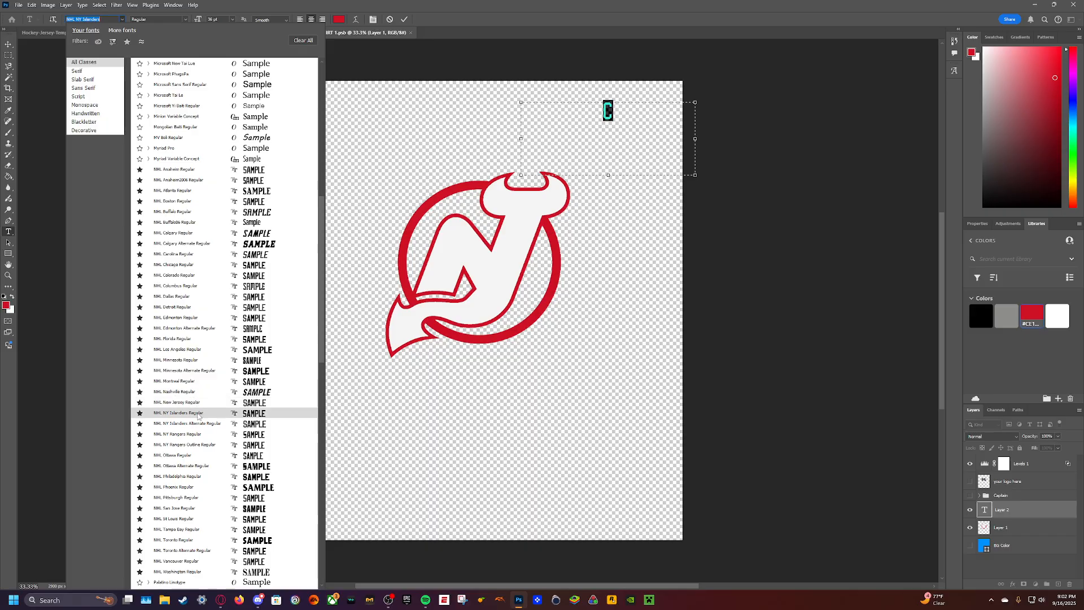
click(196, 403)
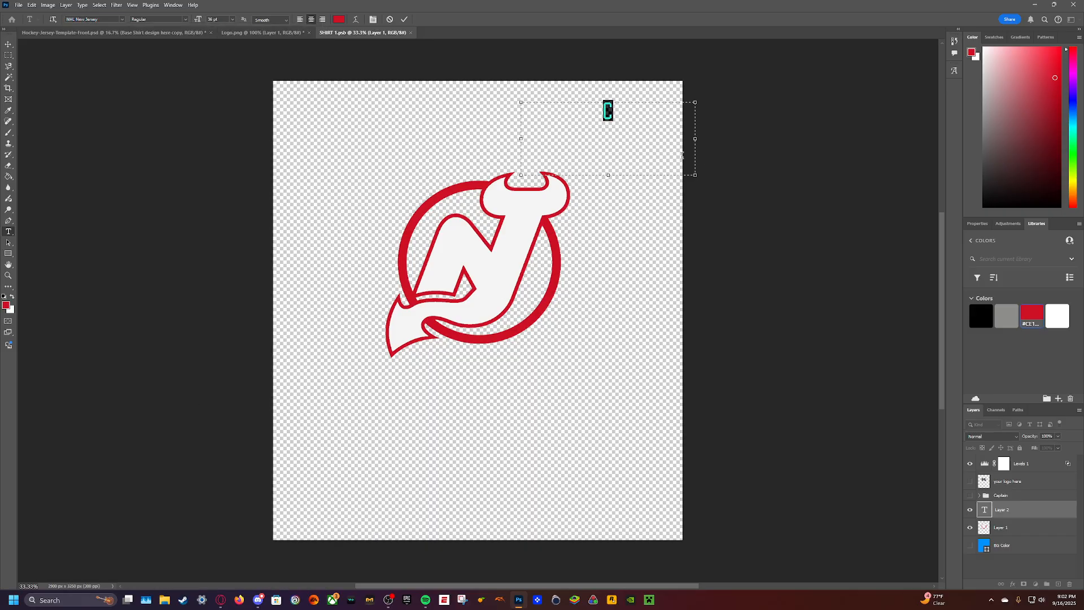
- Colour the letter C white (ffffff), set its size to 75 pt and commit the text
click(339, 20)
text(ffffff)
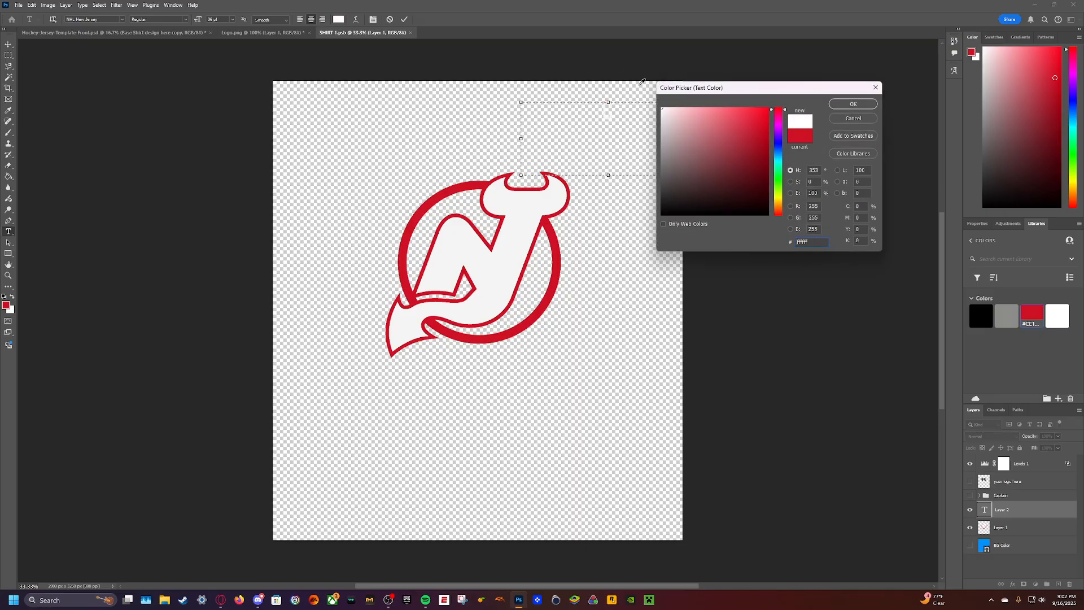
click(845, 105)
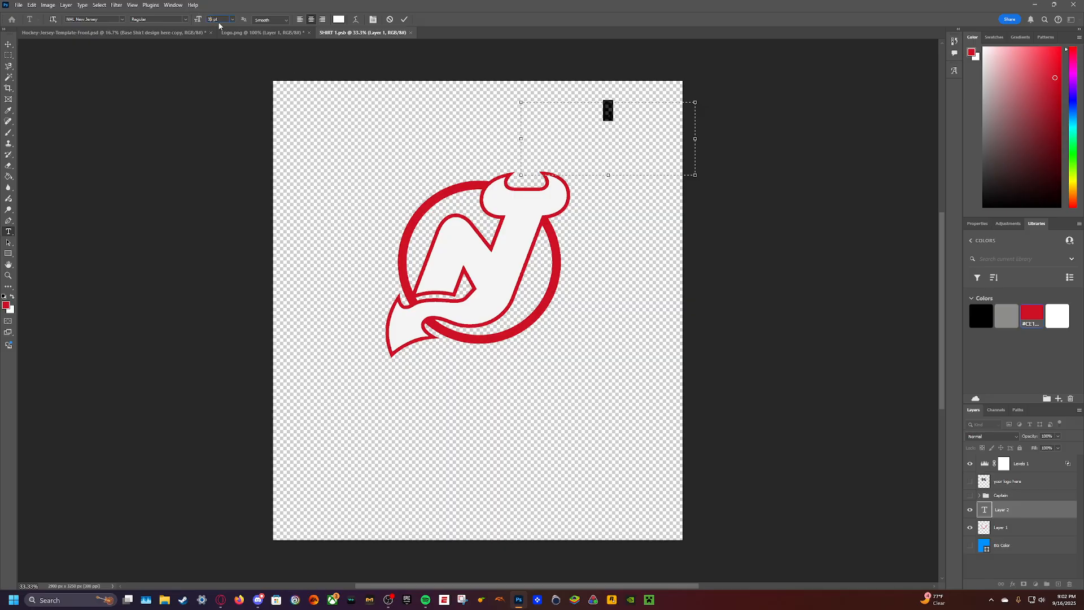
text(75)
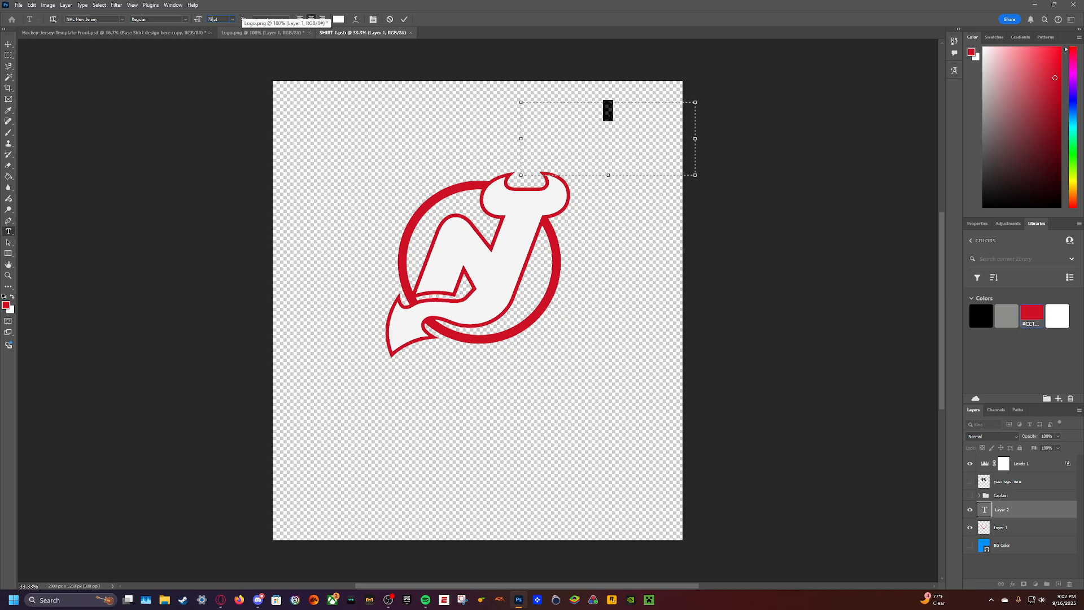
key(Return)
click(366, 143)
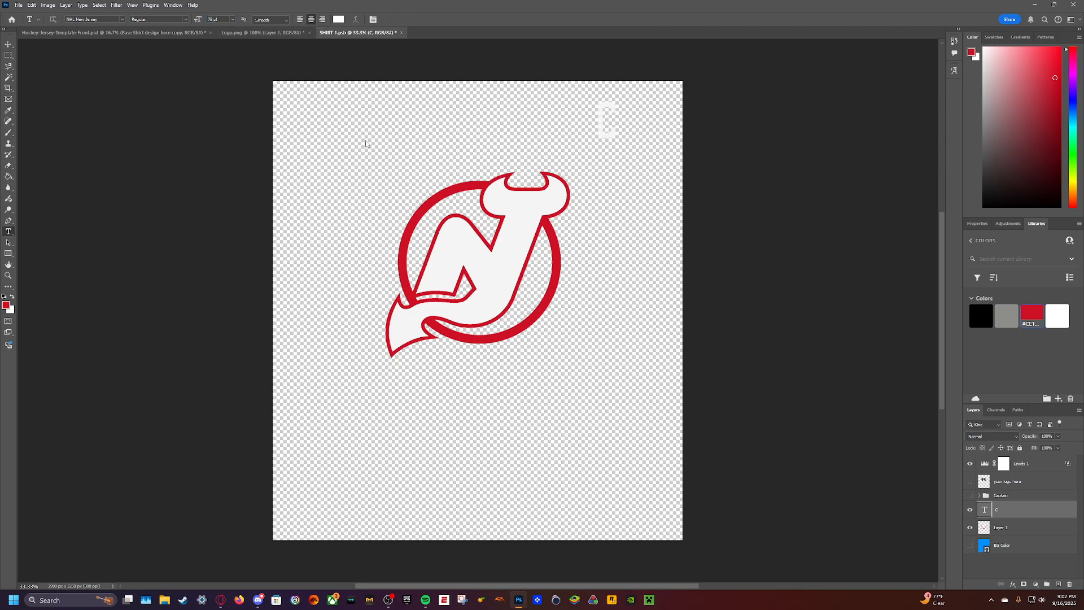
click(619, 127)
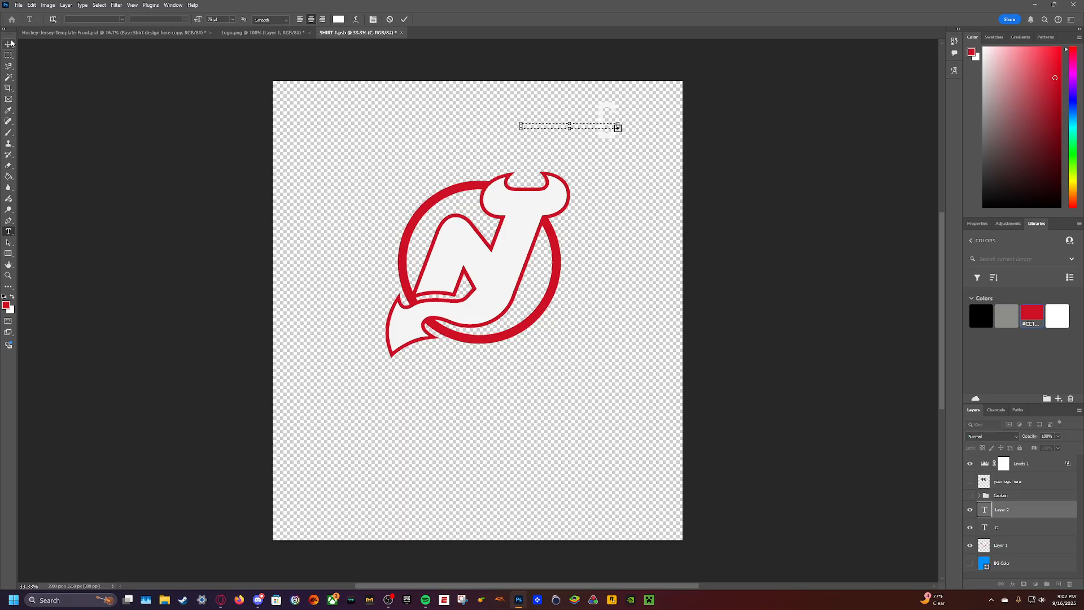
click(800, 268)
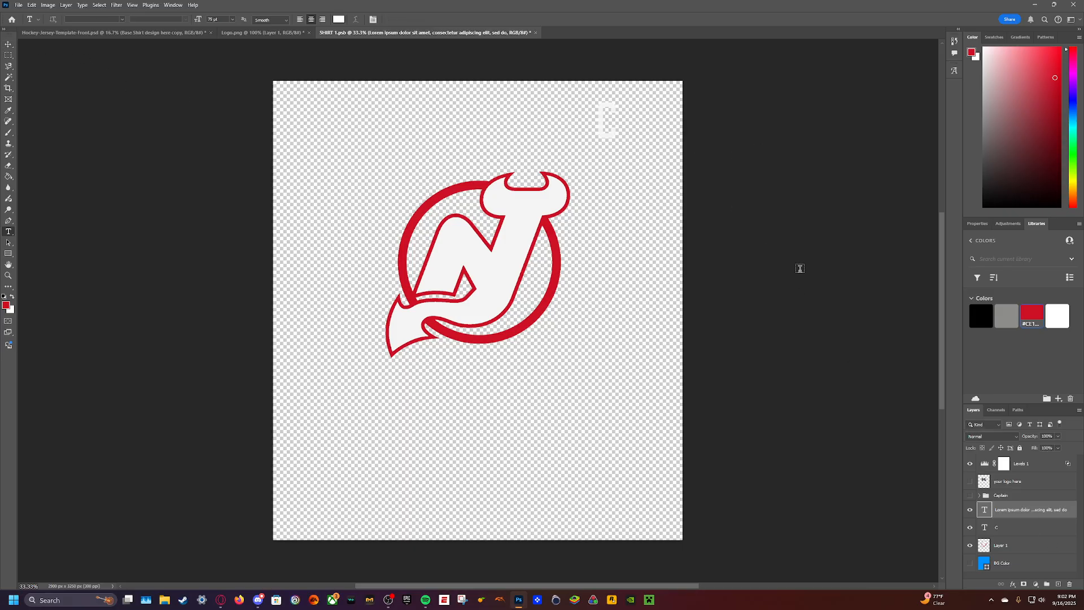
right_click(1041, 511)
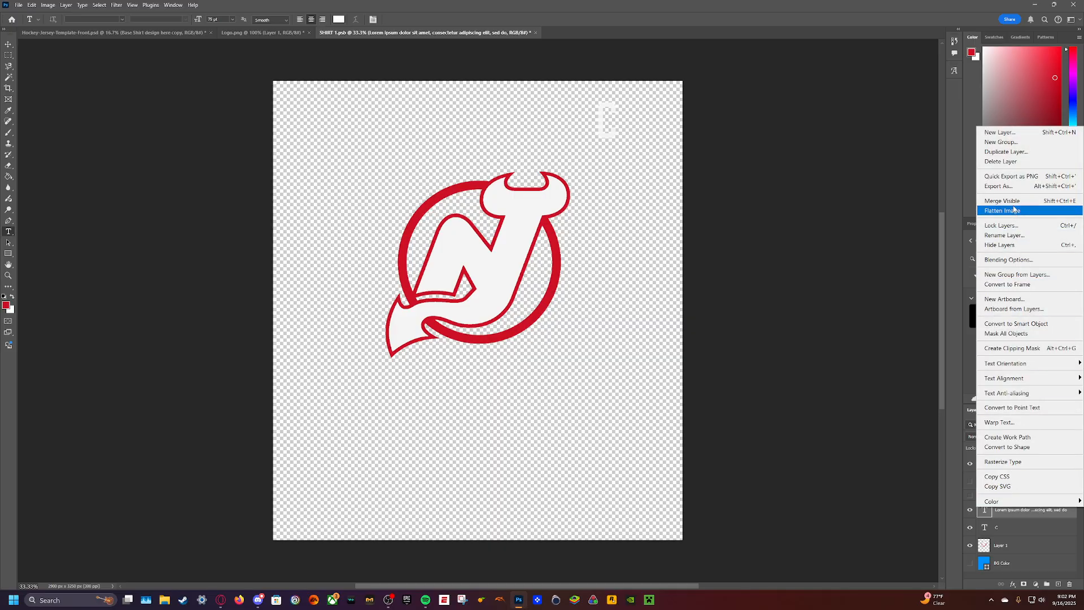
click(1000, 161)
click(512, 219)
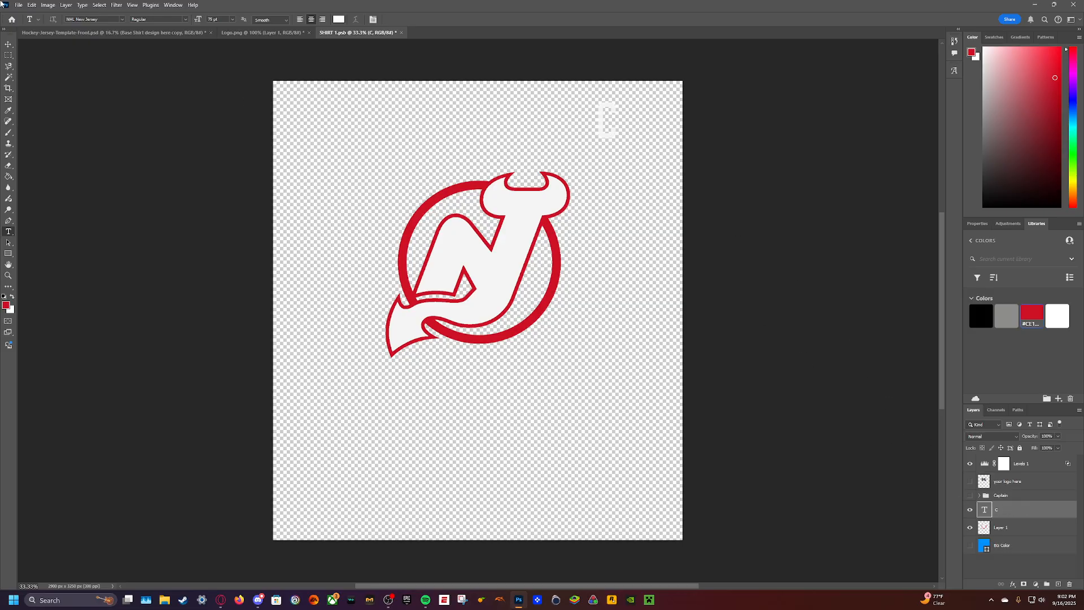
- Add a Stroke layer style to the C, using the logo's red (ce1126) as its colour
click(48, 5)
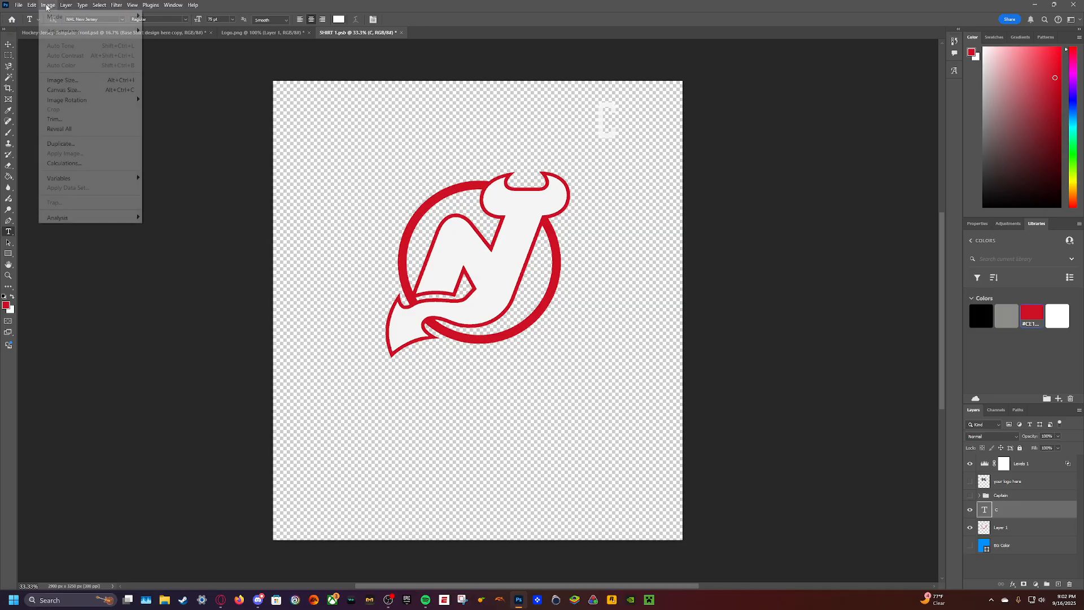
click(60, 6)
click(62, 6)
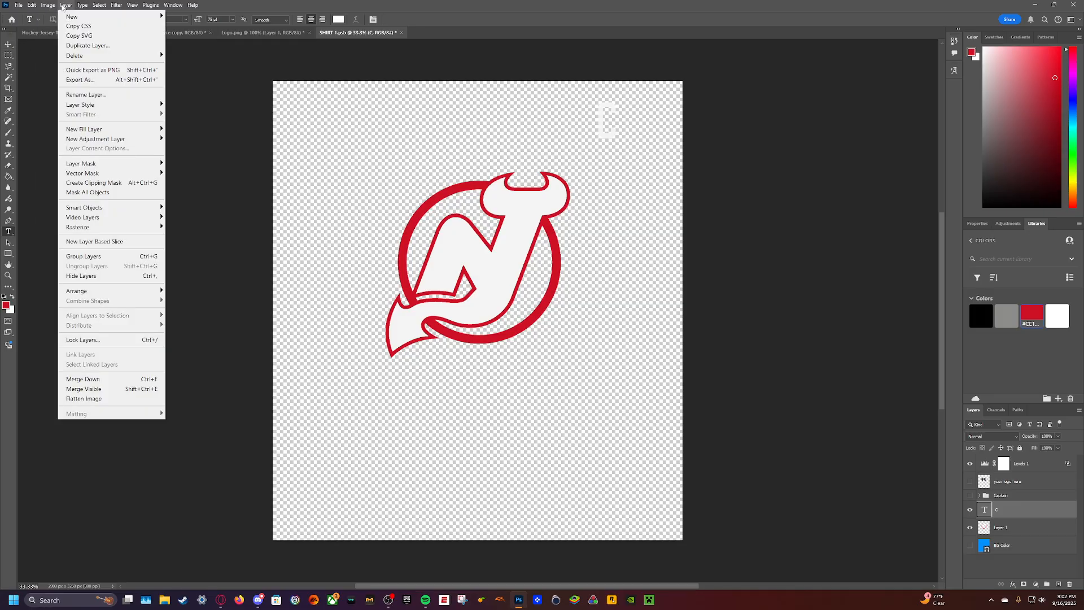
mouse_move(85, 105)
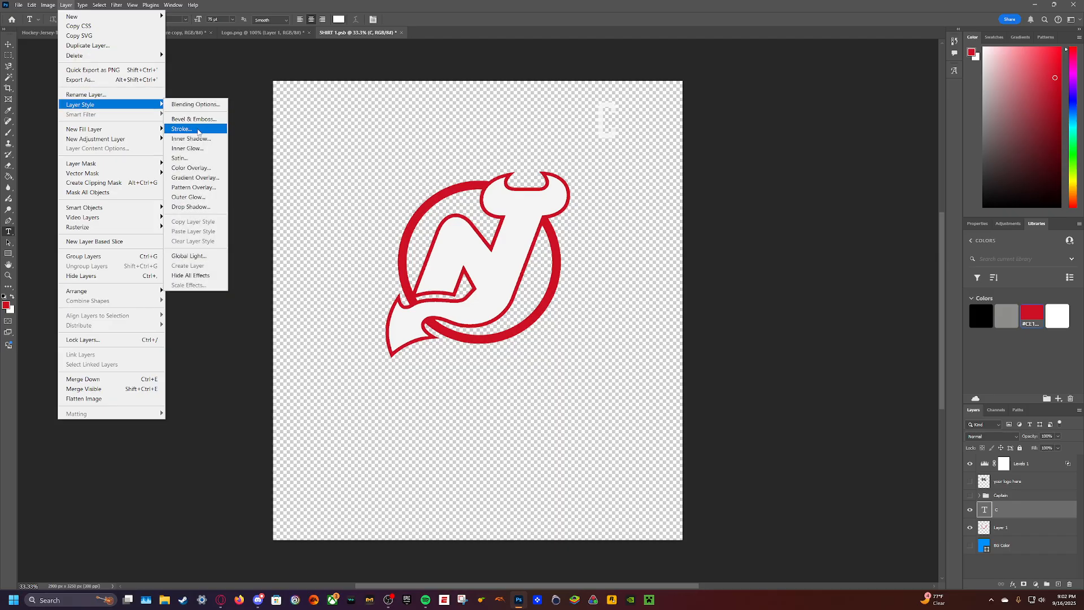
click(191, 129)
click(726, 242)
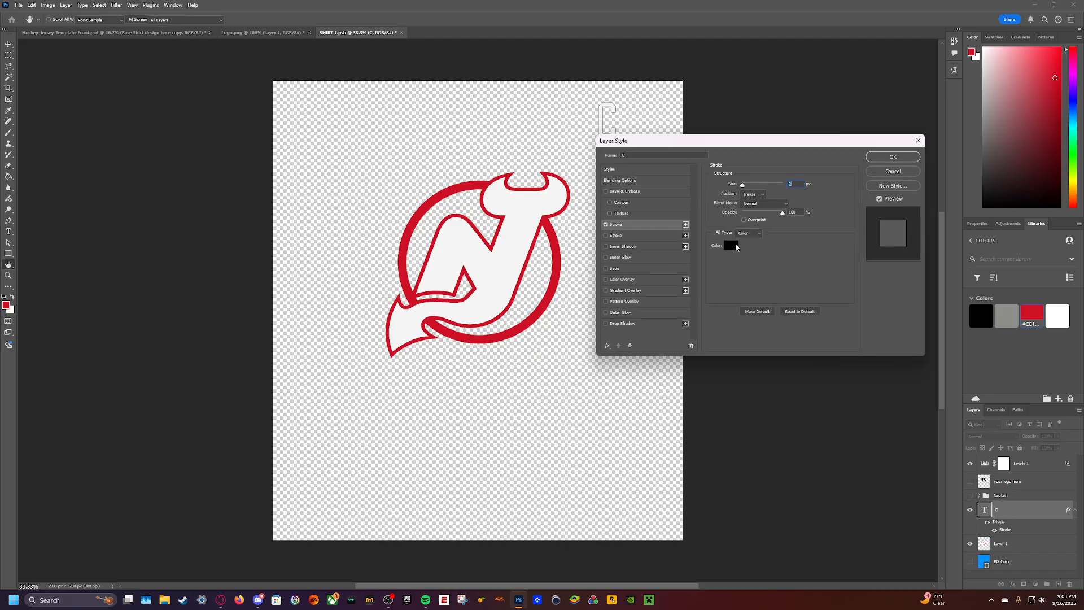
click(557, 228)
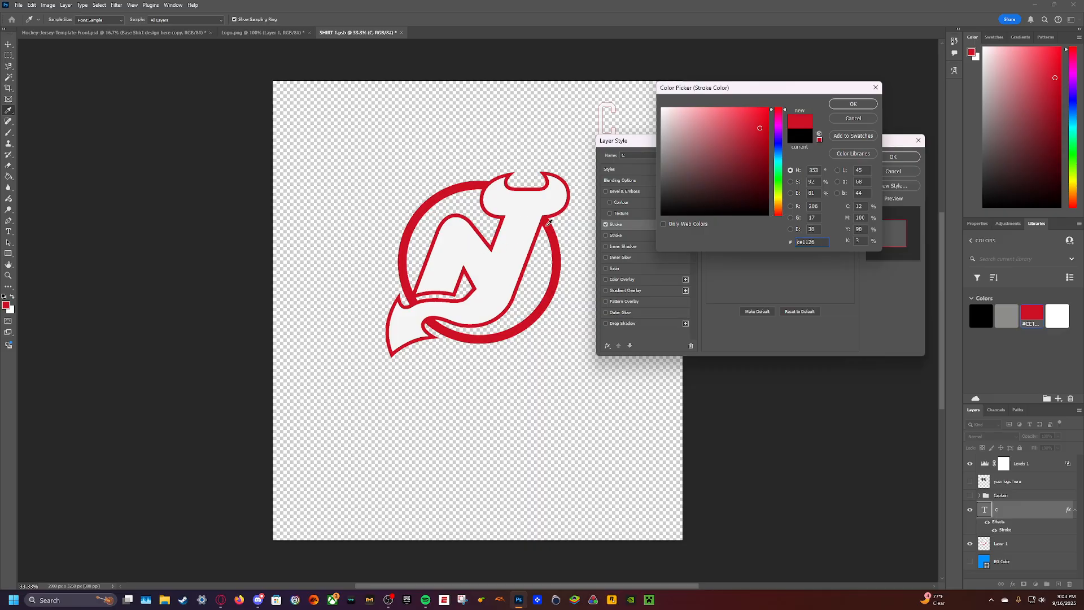
click(853, 103)
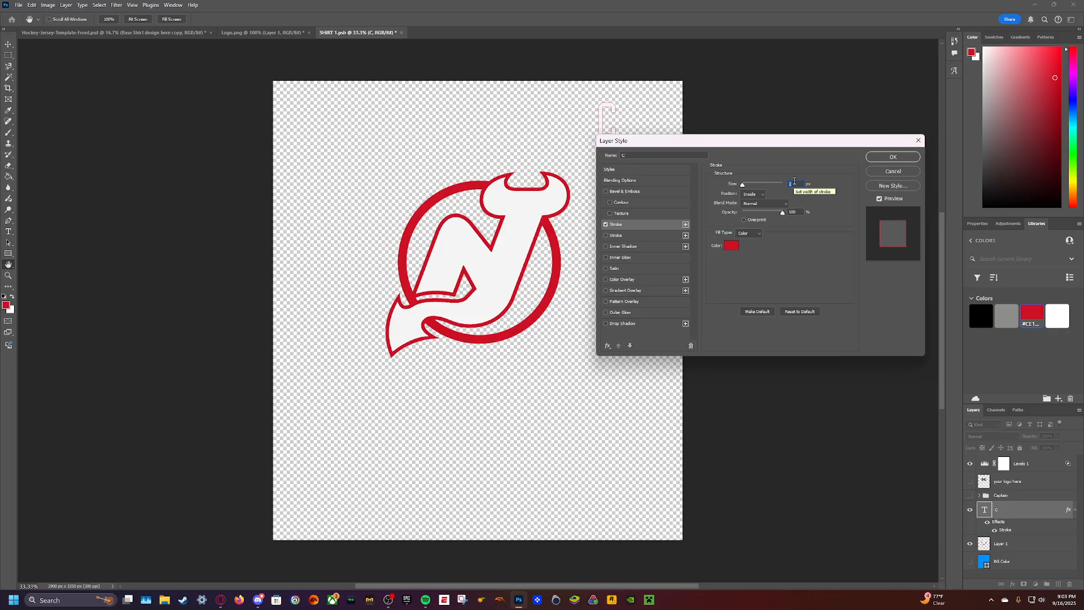
- Set the stroke size of the C to 7 px and apply the layer style
text(5)
text(10)
key(BackSpace)
text(7)
key(Return)
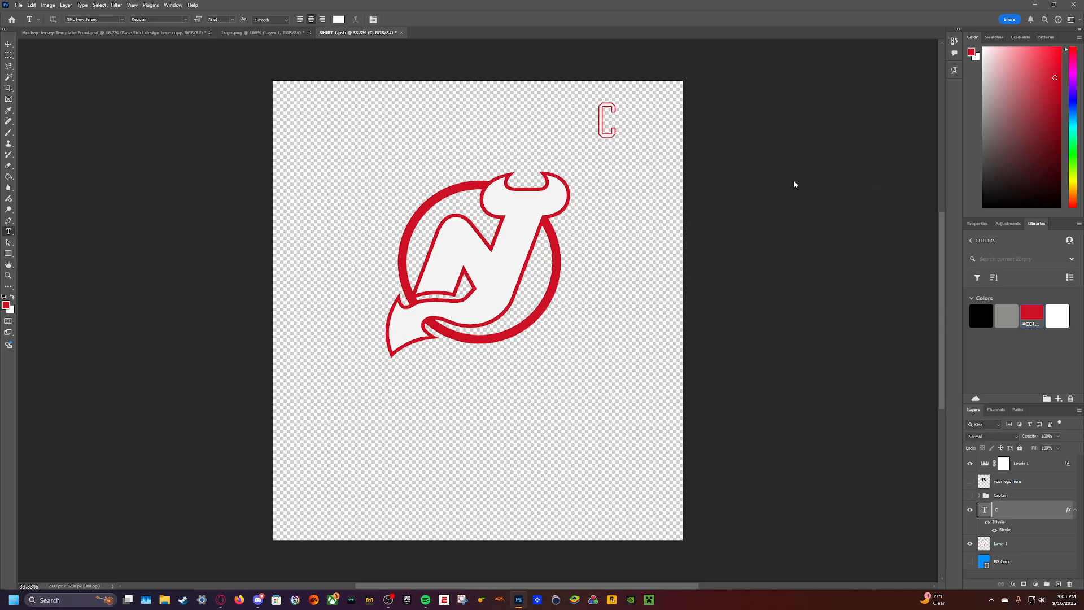
- Enlarge the letter C to 125 pt and commit the text change
click(8, 44)
double_click(603, 119)
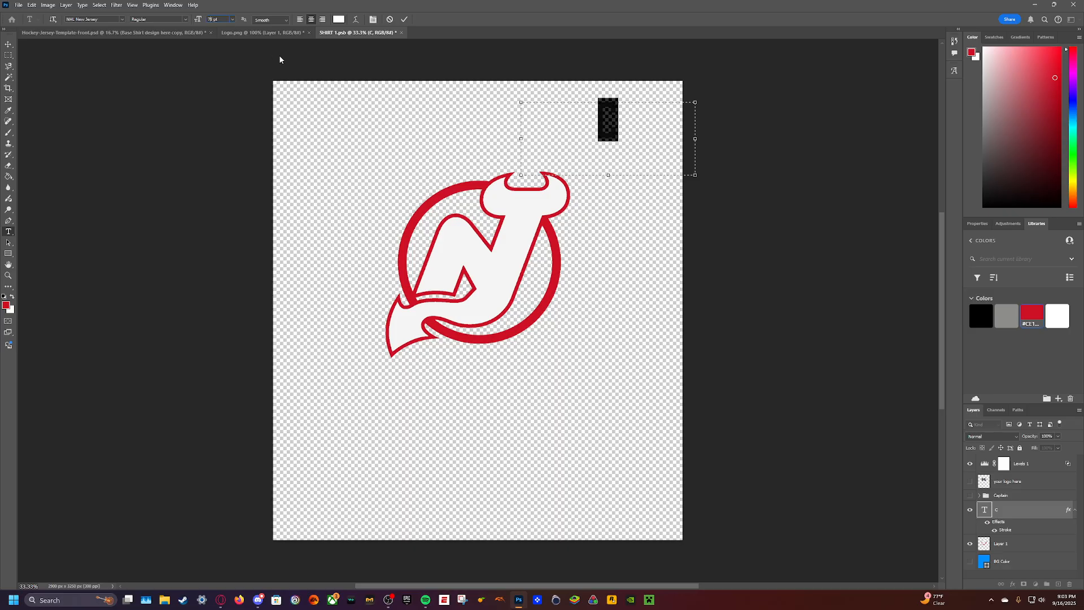
text(125)
key(Return)
click(127, 115)
key(v)
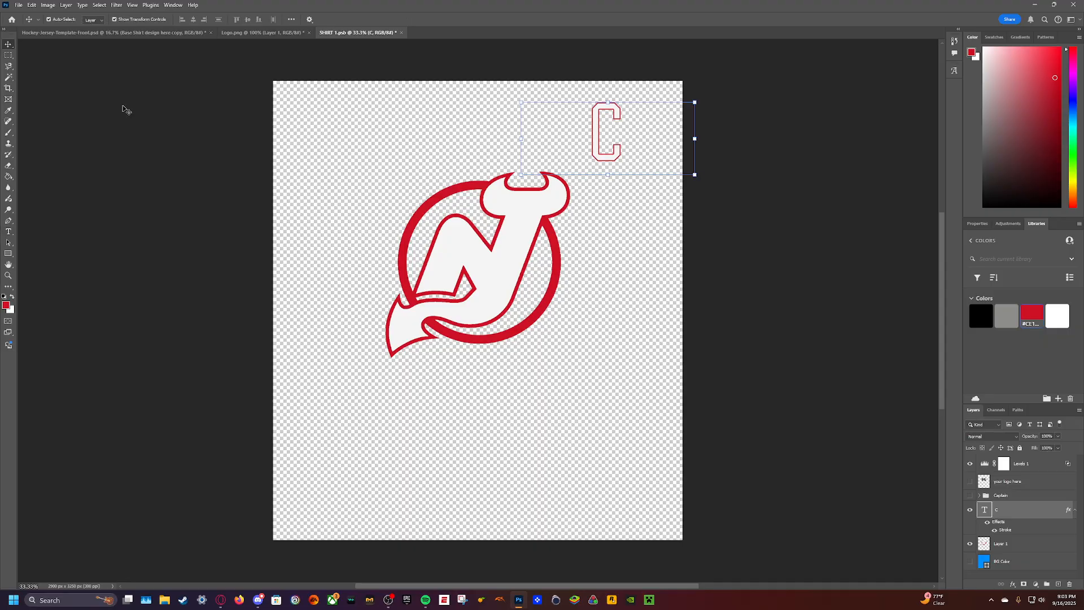
- Increase the stroke size of the C to 12 px, save SHIRT 1.psb and check the jersey template
double_click(599, 124)
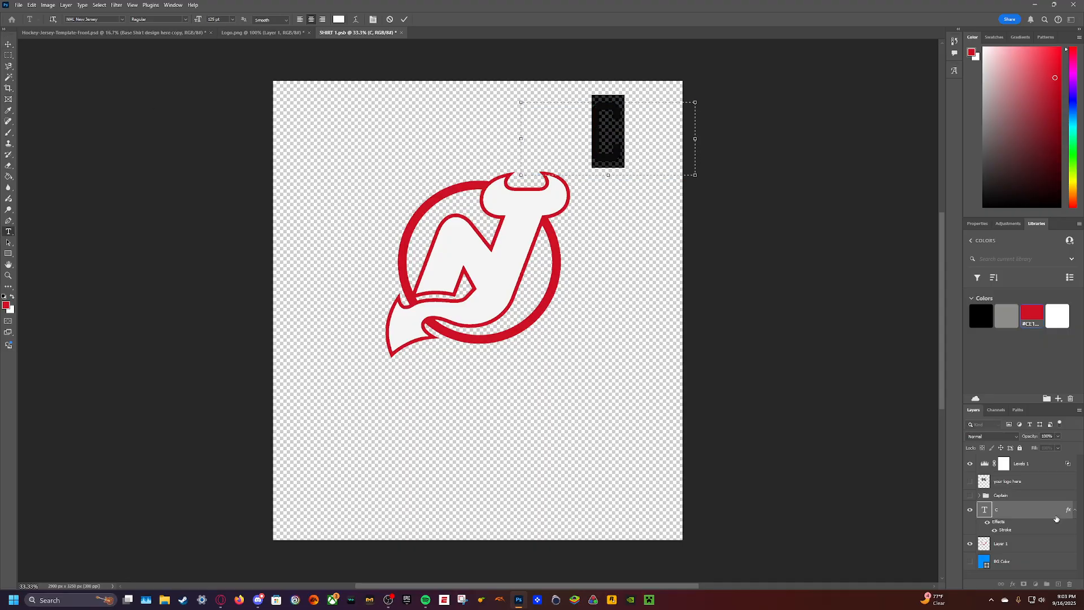
double_click(1005, 530)
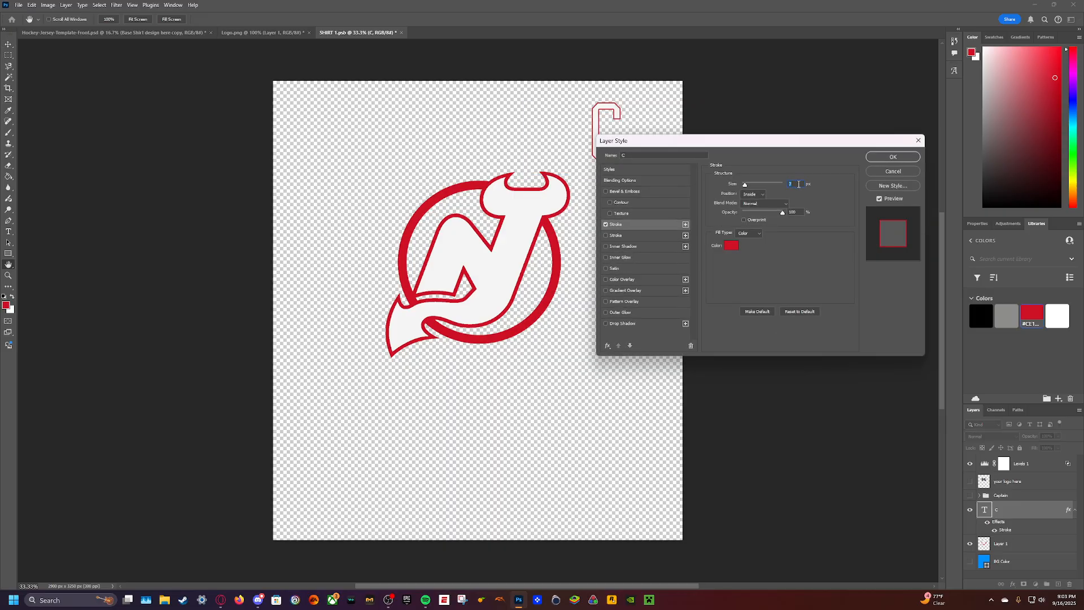
text(10)
key(BackSpace)
text(2)
click(893, 156)
key(ctrl+s)
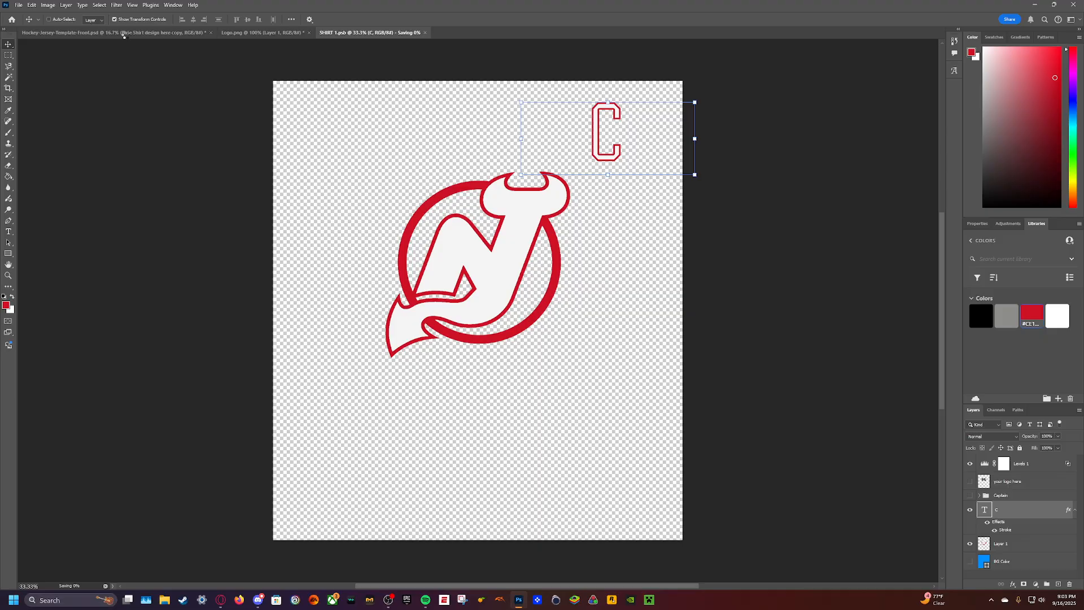
click(123, 33)
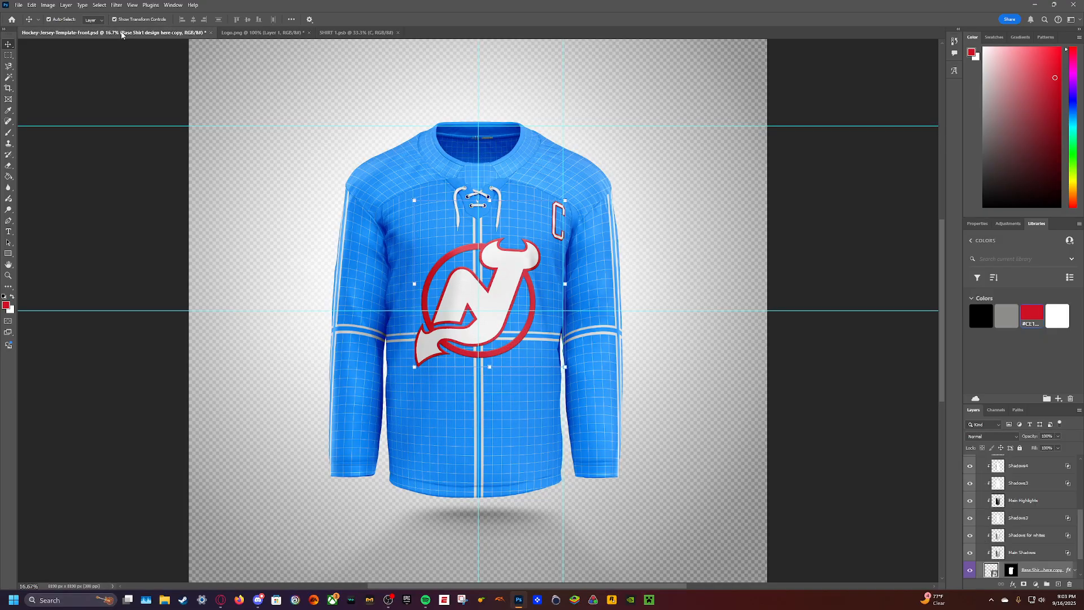
- Move the C inward toward the logo's centre line in SHIRT 1.psb, save and check it on the jersey
click(347, 35)
drag(597, 135, 568, 138)
key(ctrl+s)
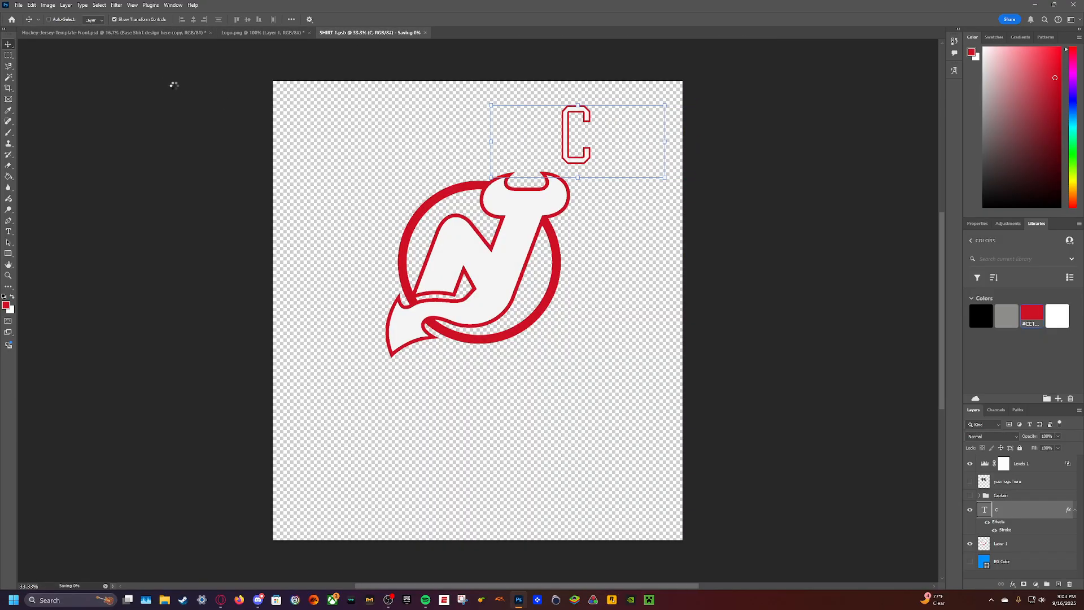
click(115, 34)
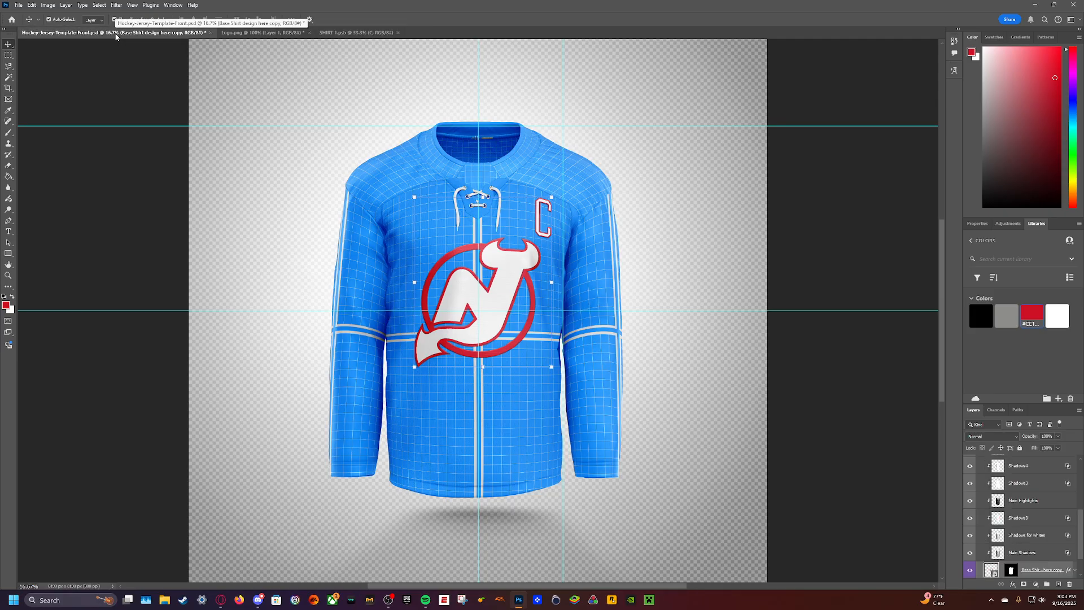
- Nudge the logo down and the C slightly down and inward in SHIRT 1.psb, save and review the jersey
click(347, 32)
drag(490, 268, 492, 281)
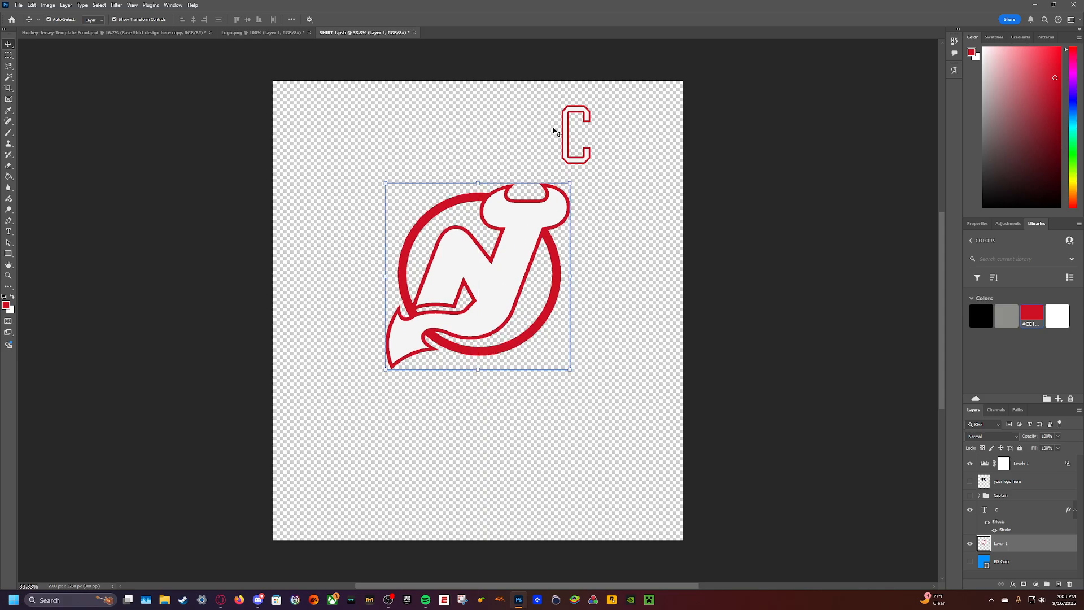
drag(565, 140, 556, 146)
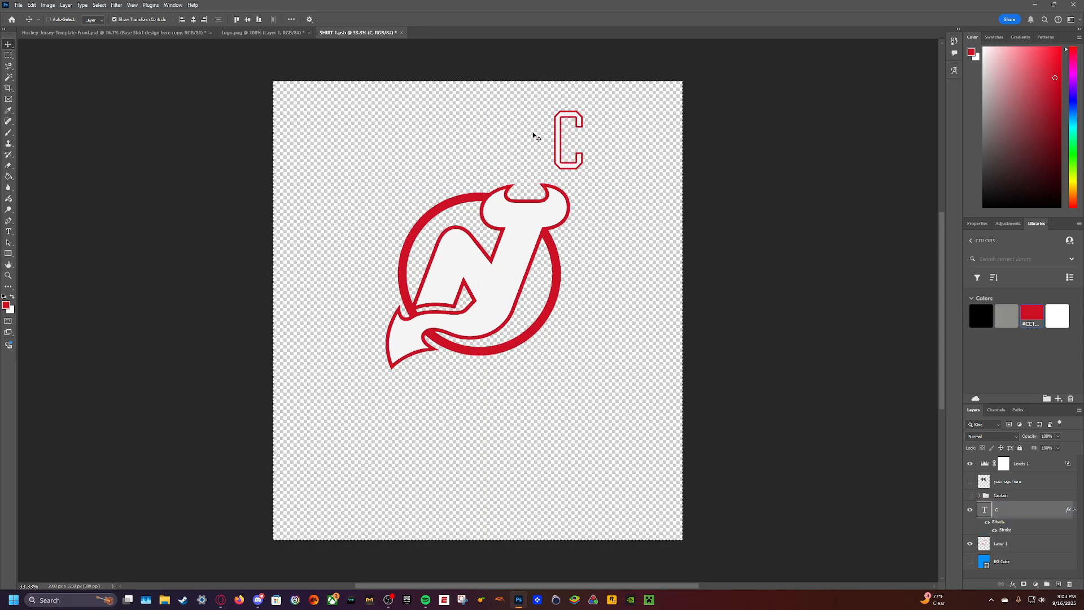
key(ctrl+s)
click(155, 32)
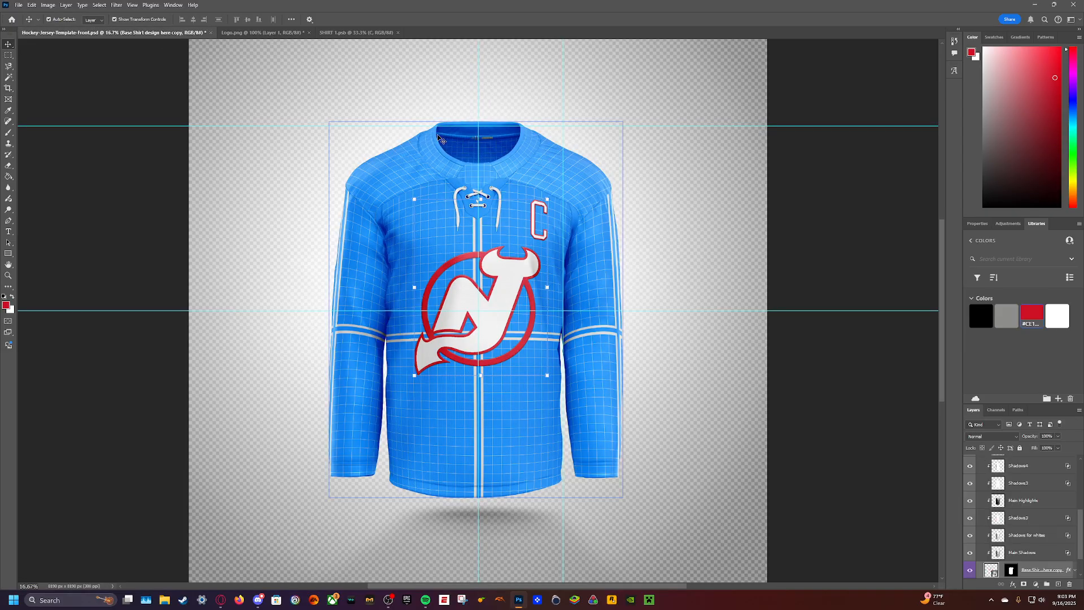
- Return to SHIRT 1.psb, select the logo's layer and move the logo slightly further down
click(356, 32)
drag(488, 257, 488, 265)
key(ctrl+z)
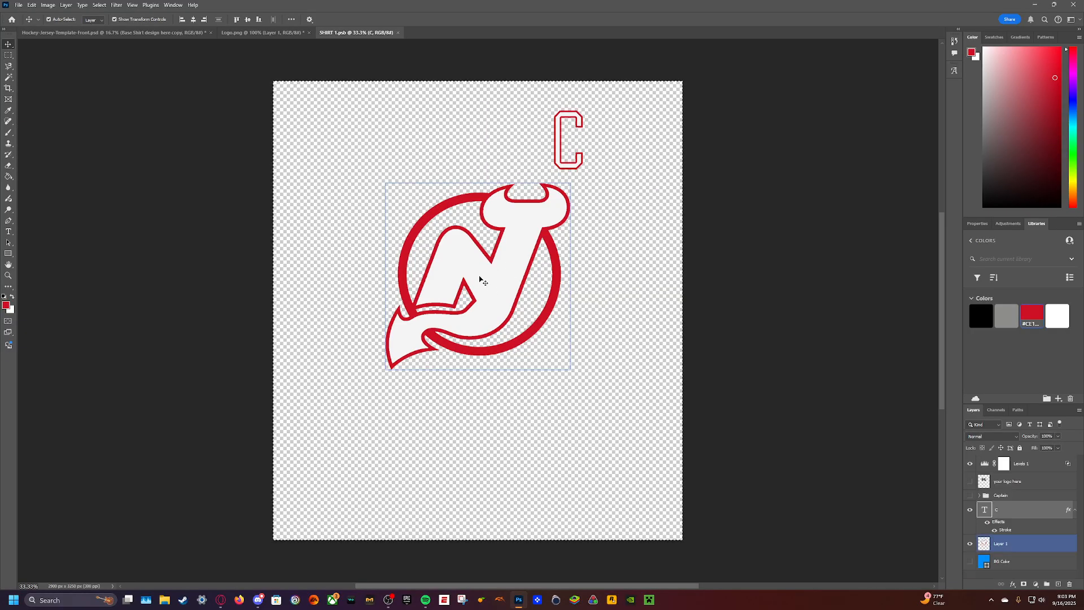
click(1036, 477)
click(1021, 543)
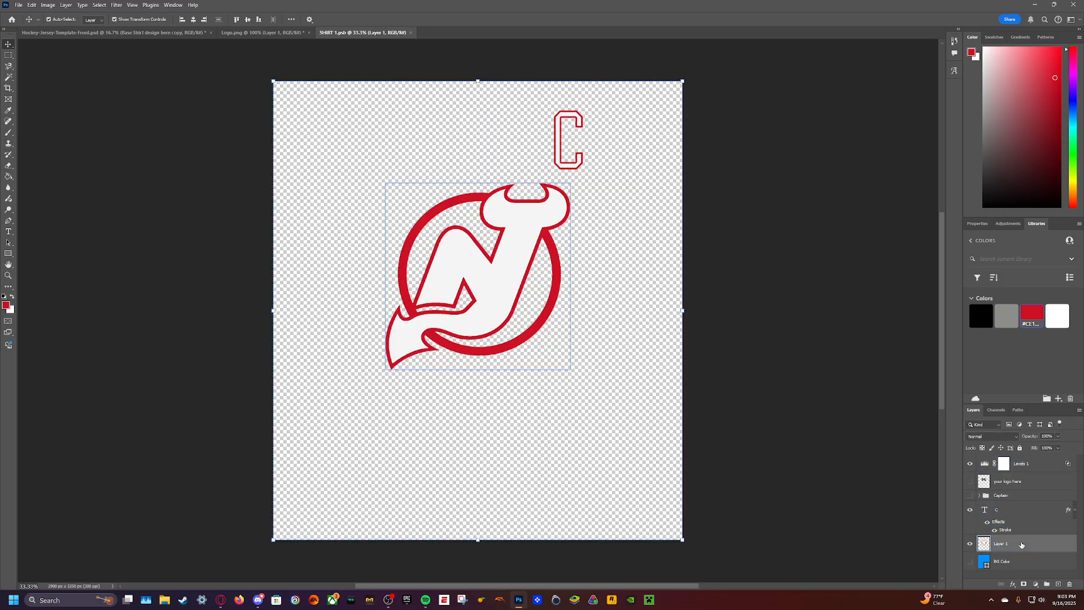
drag(489, 285, 491, 294)
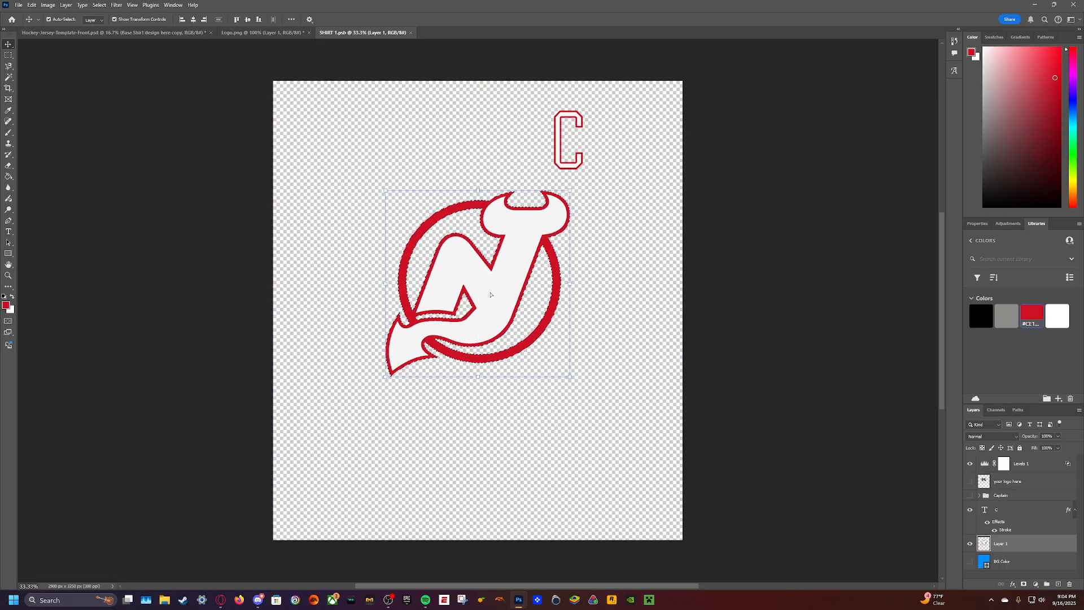
- Save SHIRT 1.psb and review the moved logo on the jersey template
key(ctrl+s)
click(113, 32)
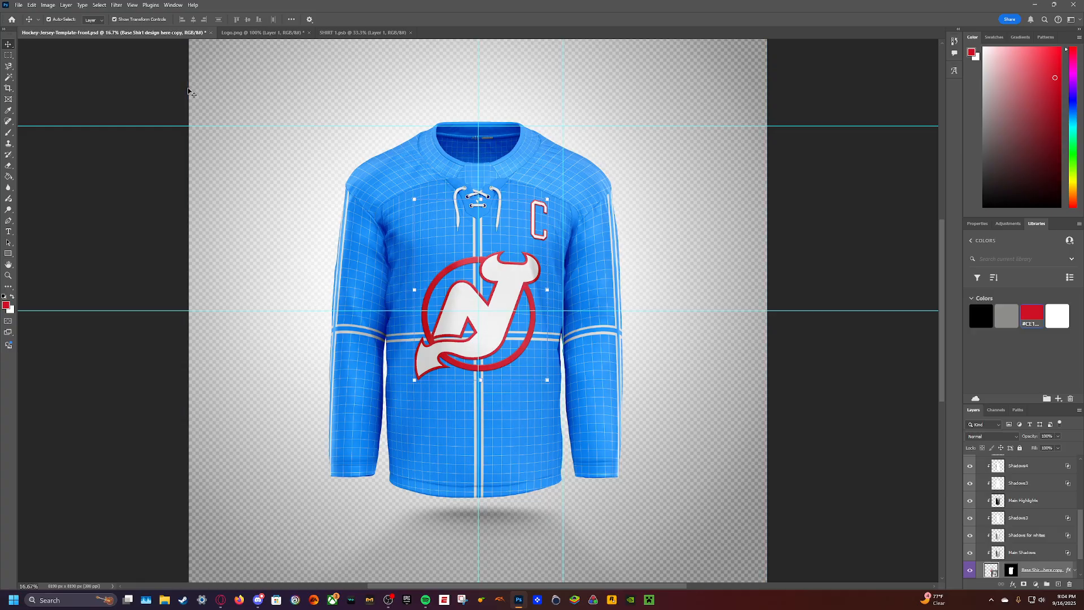
click(672, 191)
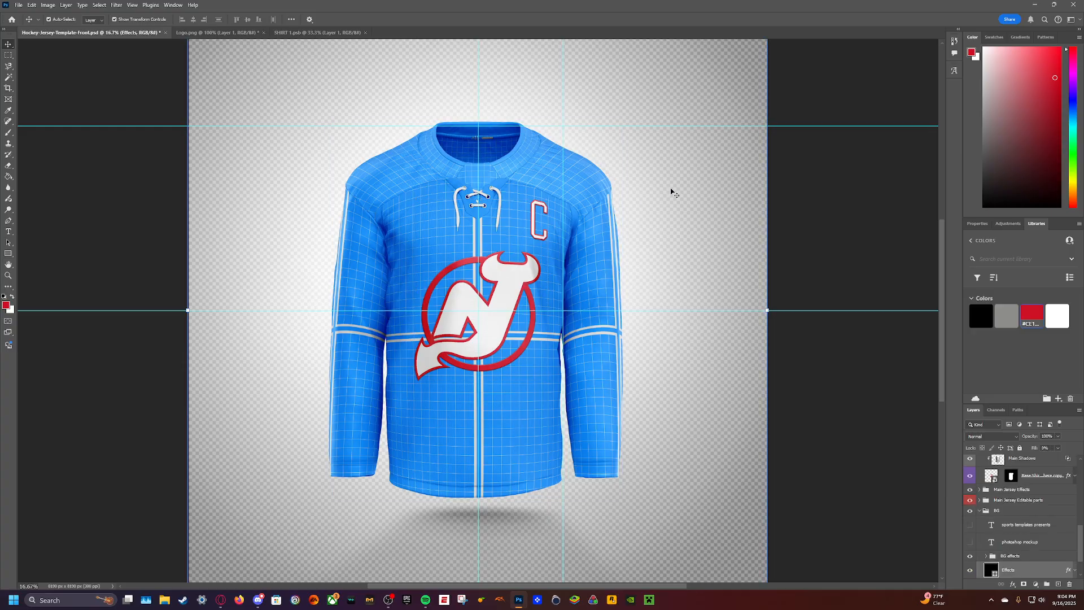
- Nudge the logo slightly left in SHIRT 1.psb, save the file and check the logo on the jersey template
click(316, 32)
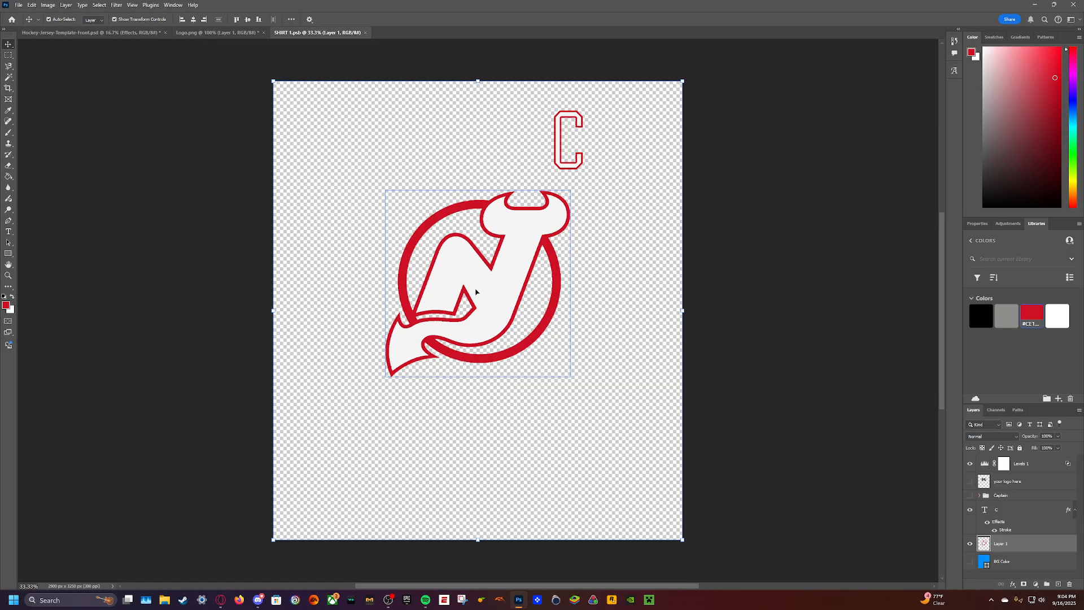
key(Left)
key(Left)
key(Left)
key(Left)
key(Left)
key(Left)
key(Left)
key(Left)
key(Left)
key(Left)
key(Left)
key(Left)
key(Left)
key(Left)
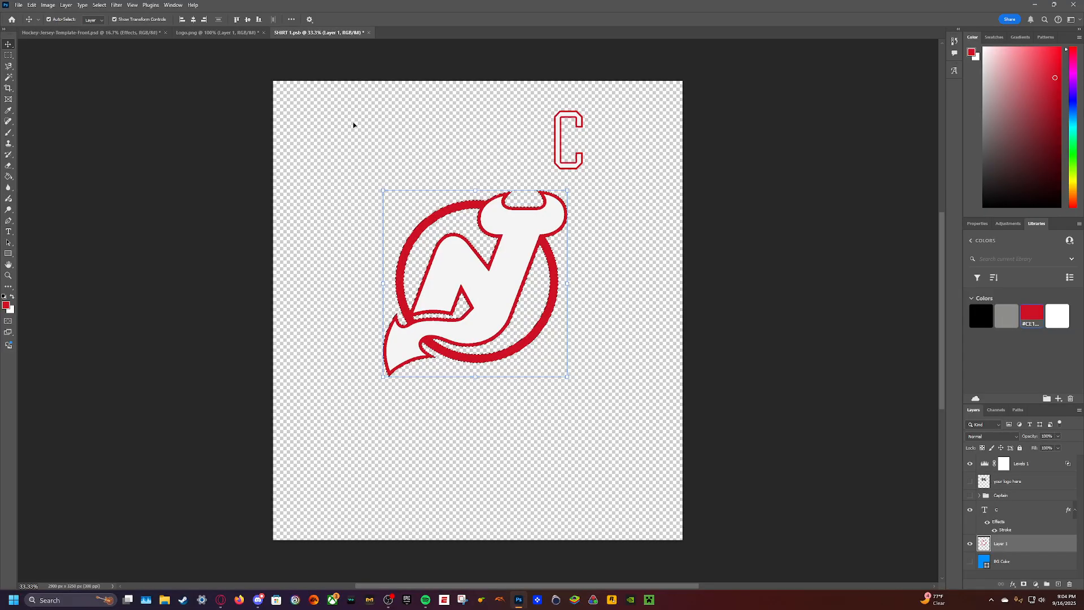
key(ctrl+s)
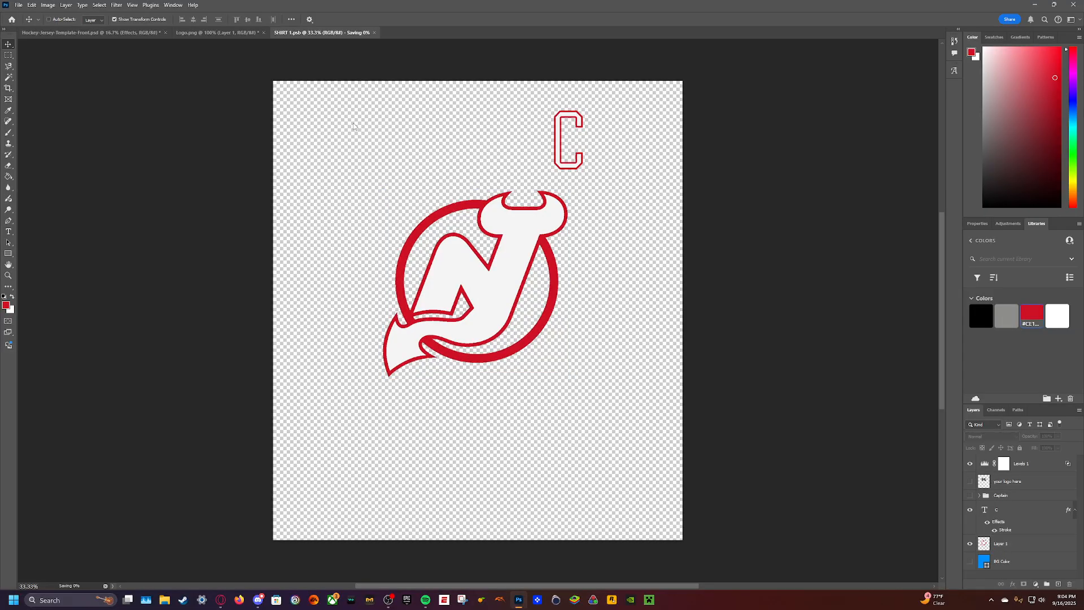
click(128, 34)
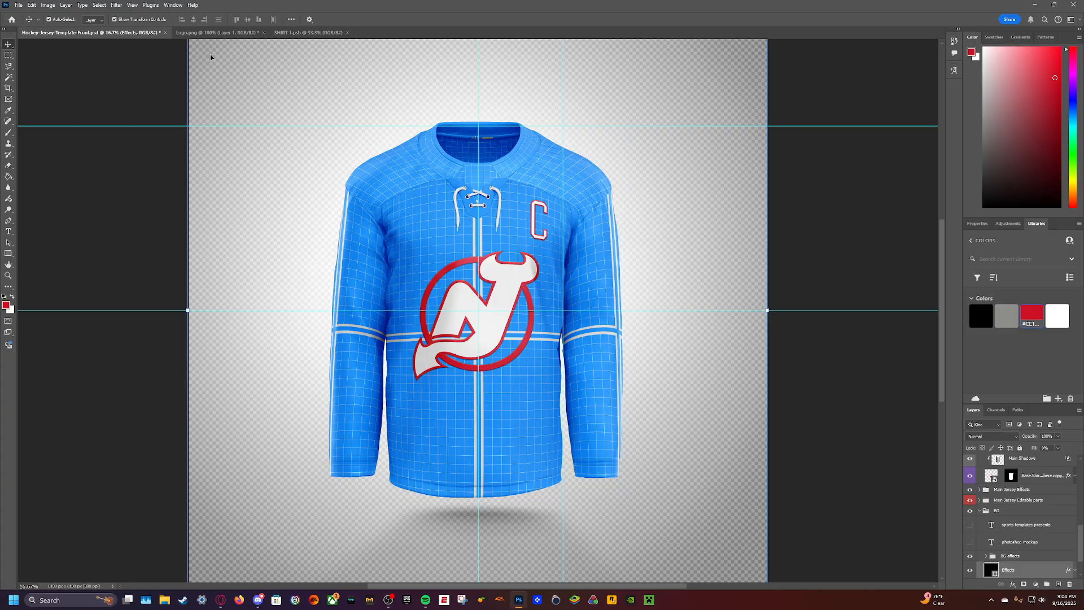
- Close SHIRT 1.psb and return to the Hockey-Jersey-Template-Front.psd document
click(217, 33)
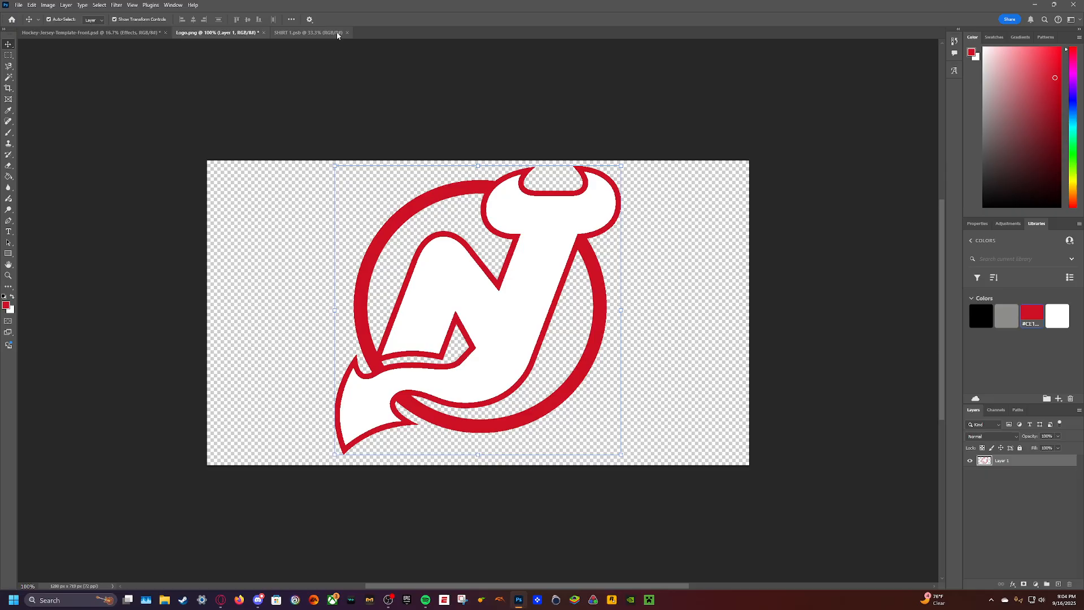
click(311, 33)
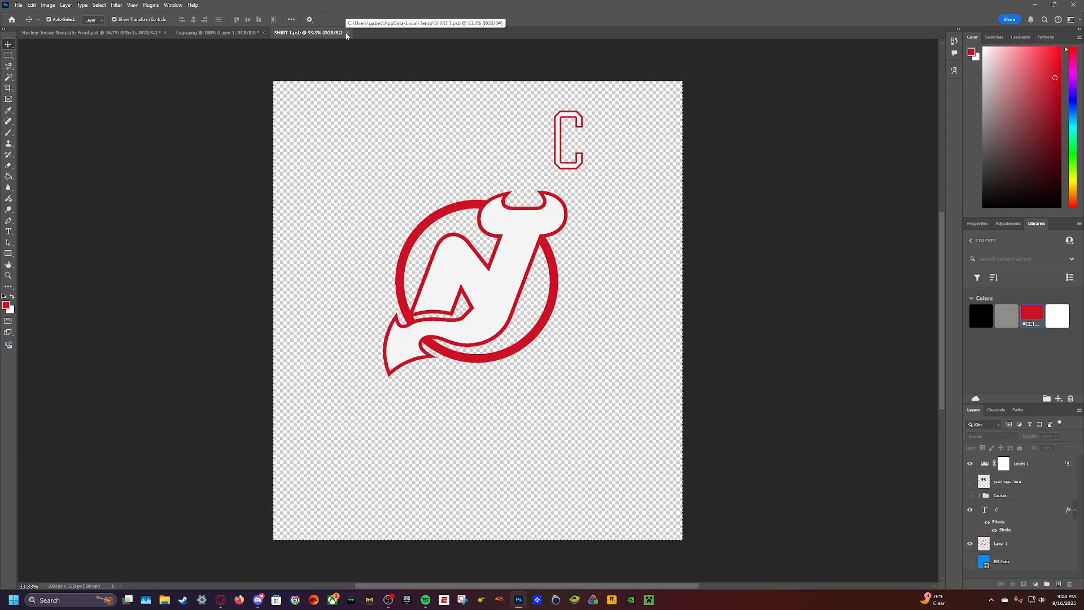
click(348, 32)
click(91, 33)
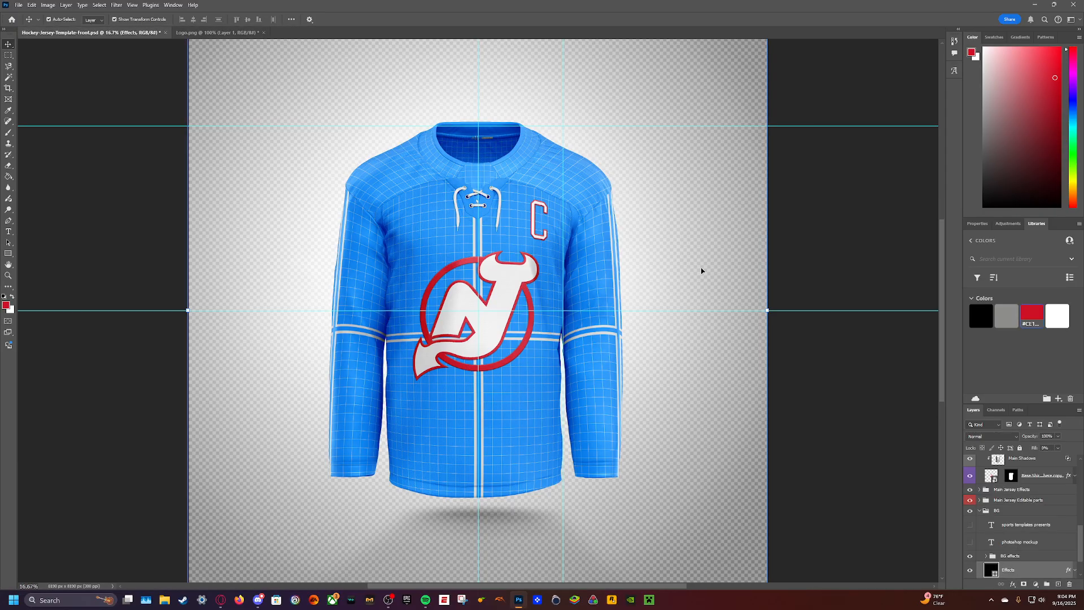
- Toggle the BG group's visibility off and on, and collapse the BG and Embossed Logo/Graphics layer groups
scroll(985, 495, down, 2)
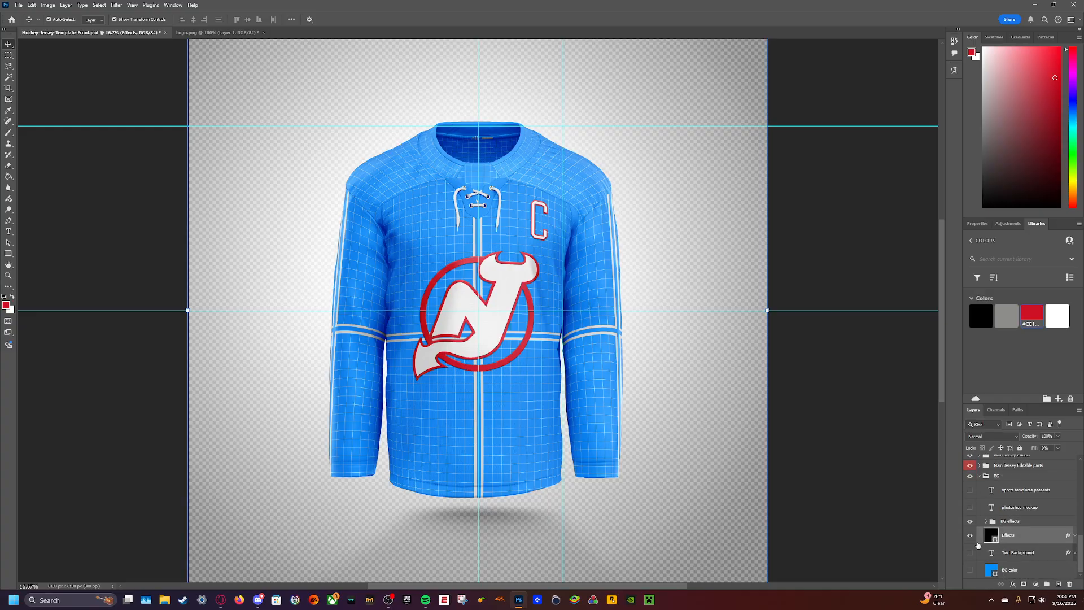
click(984, 476)
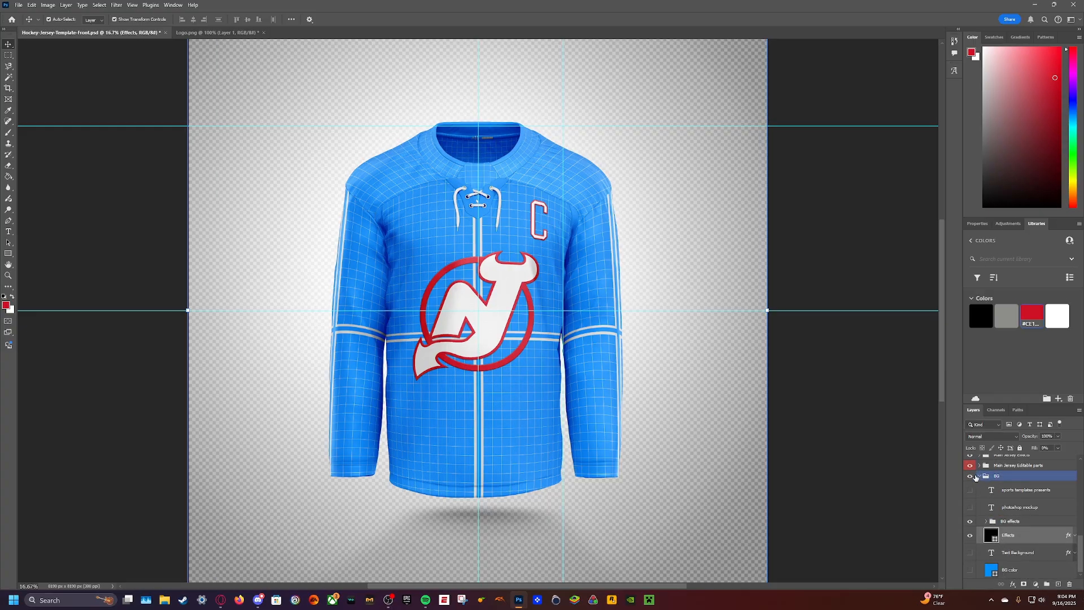
click(970, 476)
click(979, 476)
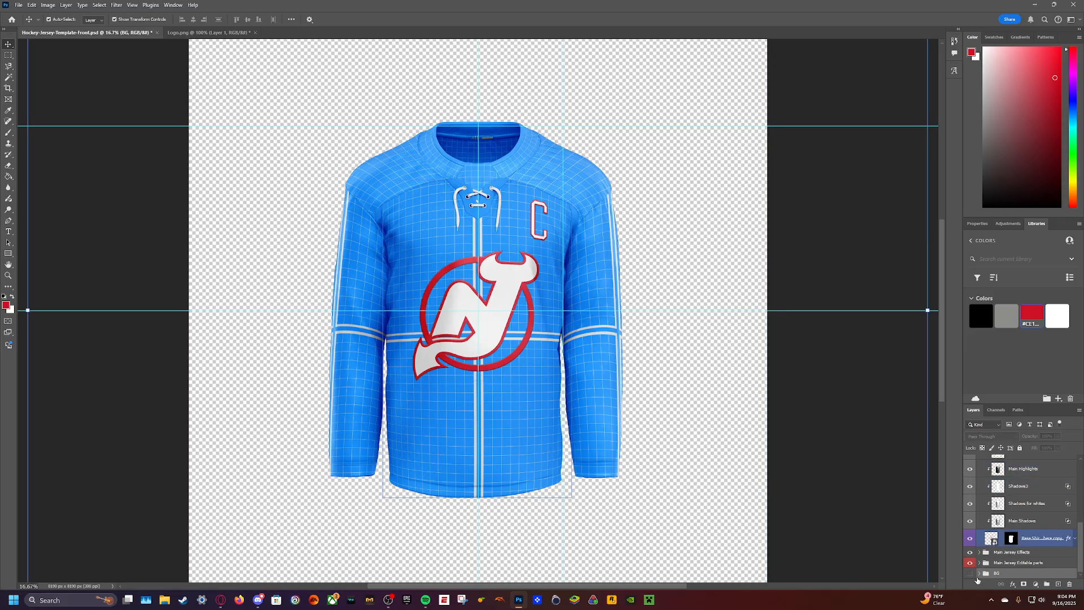
click(969, 573)
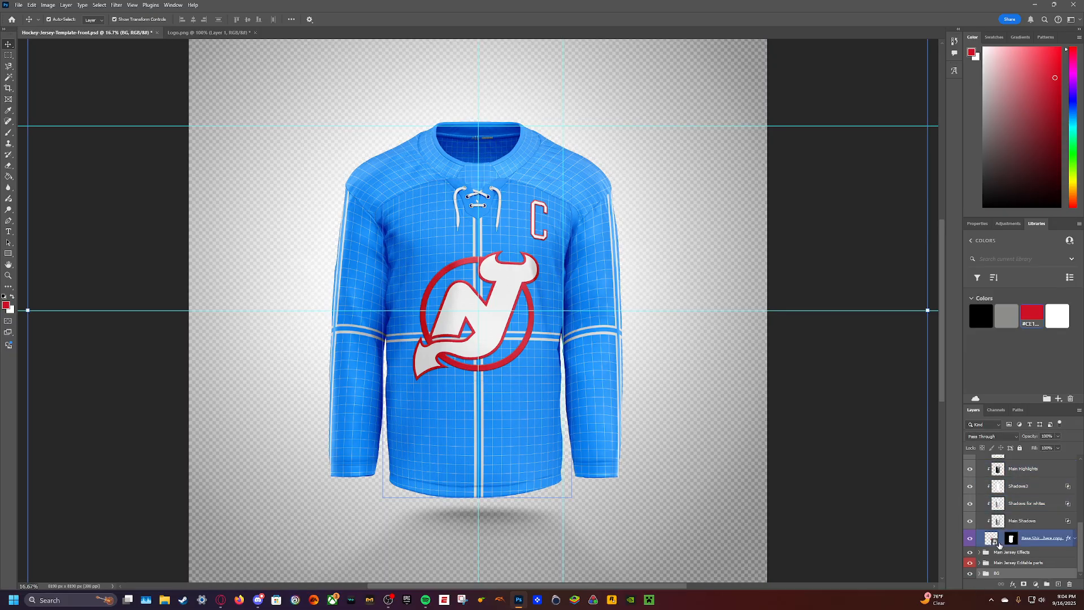
scroll(980, 565, up, 5)
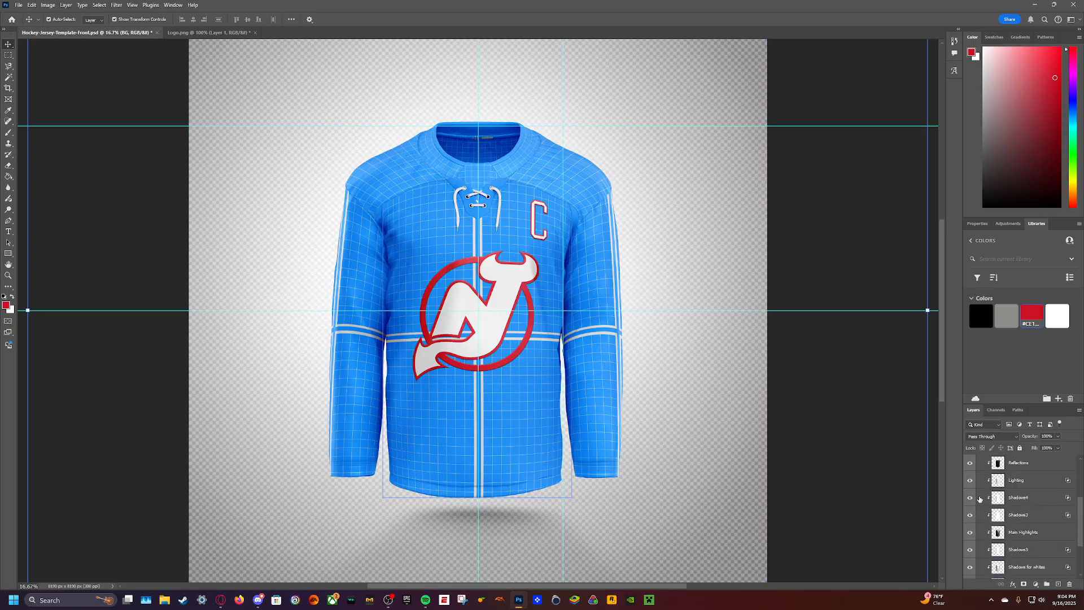
click(979, 519)
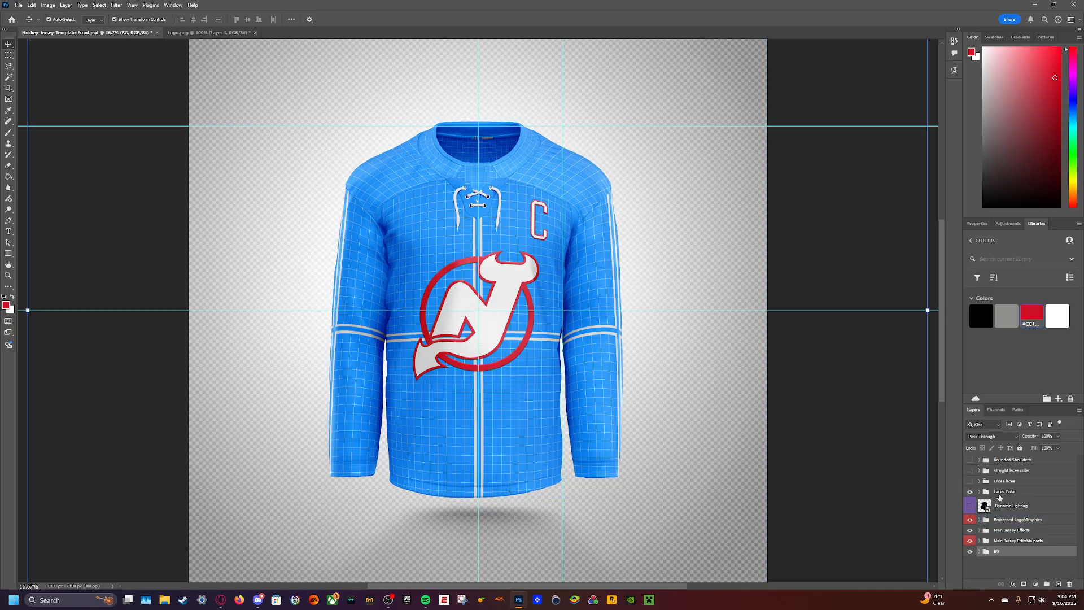
- Open the Base Shirt design here smart object from the Torso group inside Main Jersey Editable parts
scroll(782, 487, down, 1)
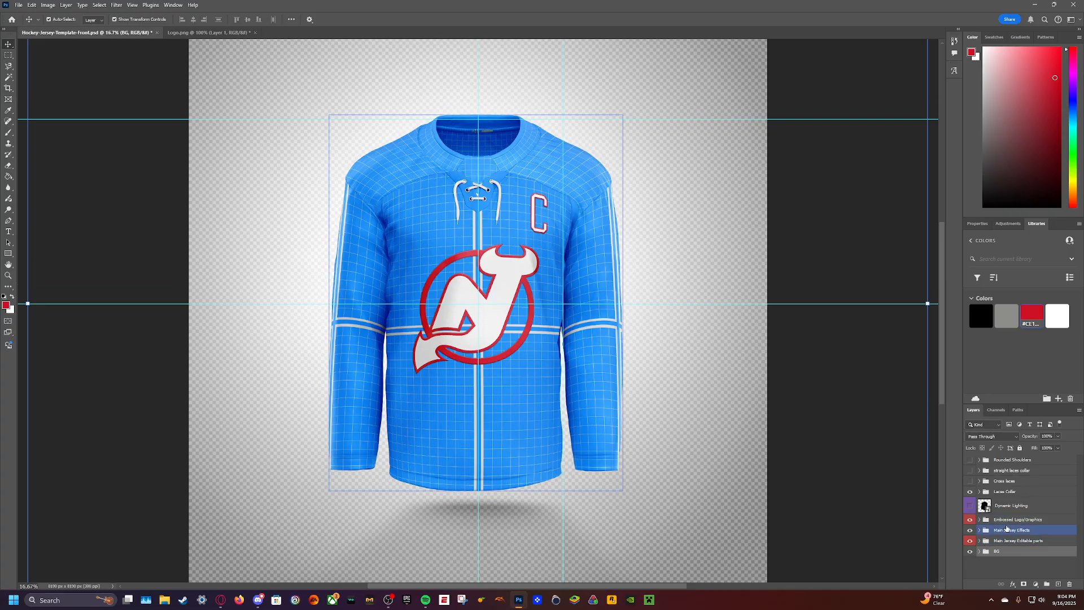
click(979, 541)
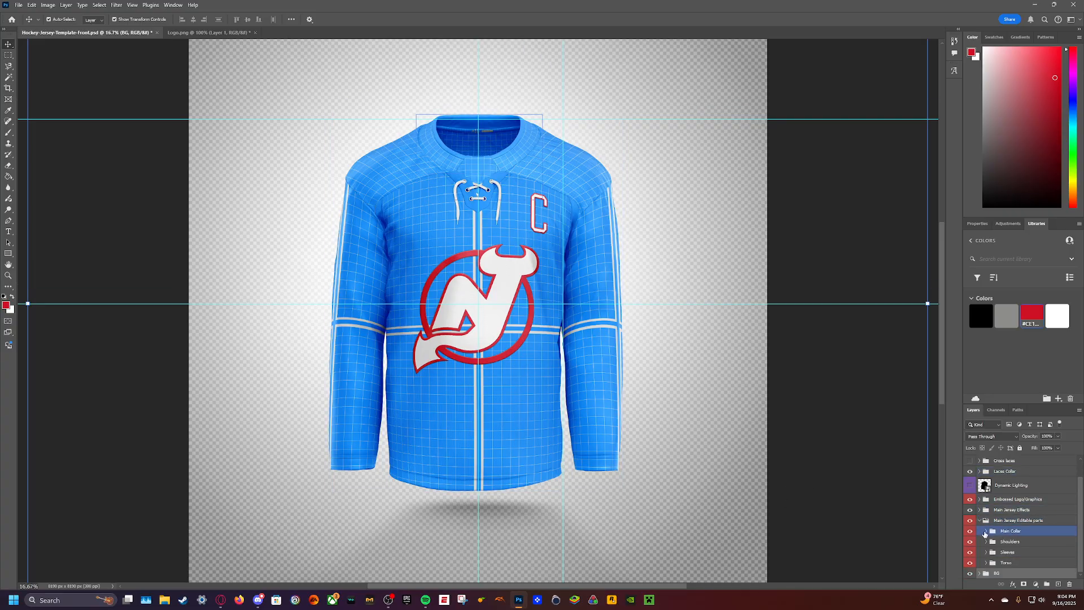
click(986, 562)
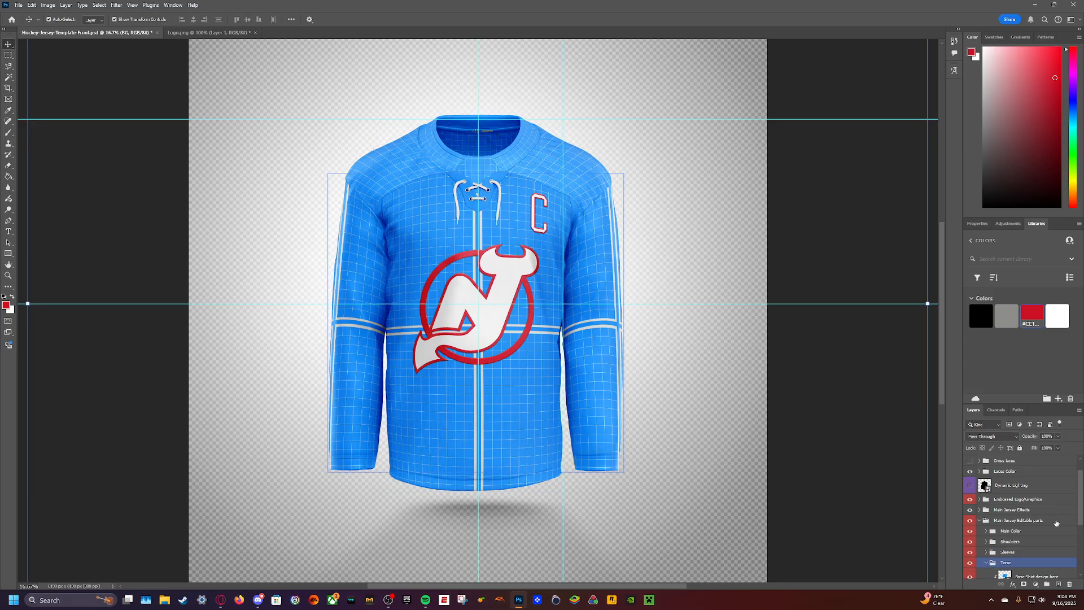
scroll(1004, 508, down, 3)
click(1002, 475)
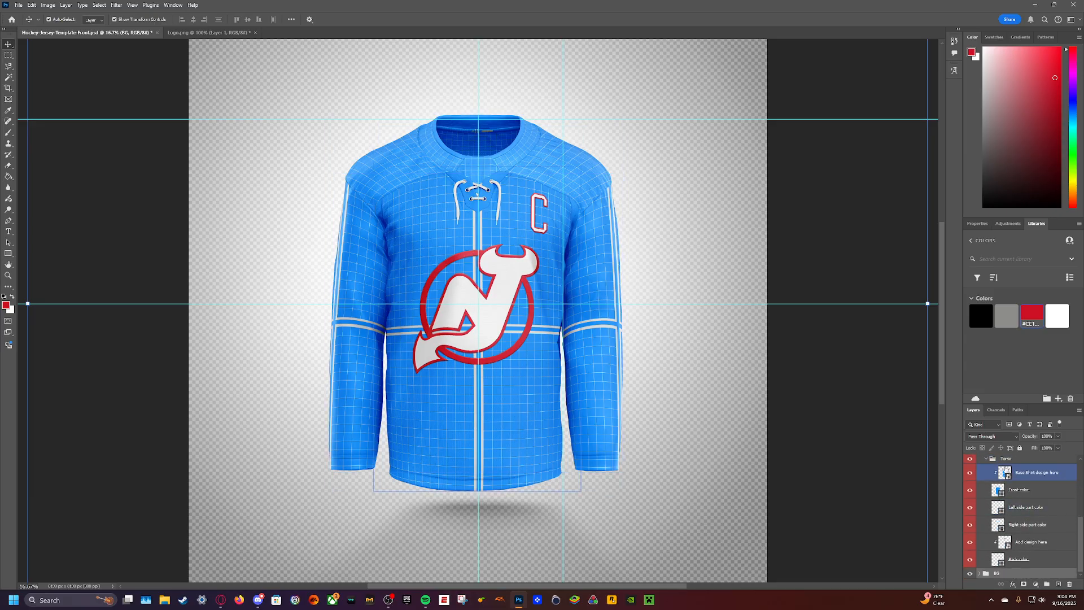
double_click(1005, 472)
- Hide the Grid layer in SHIRT 11.psb and recolour the BG Color layer with the library's black
click(970, 481)
click(1019, 503)
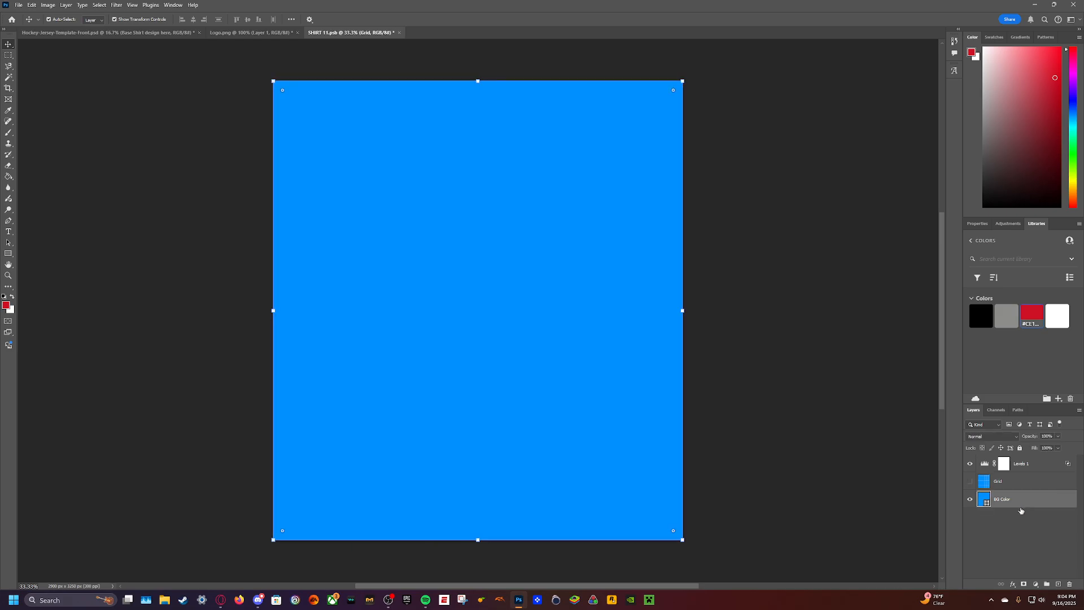
click(982, 316)
click(198, 175)
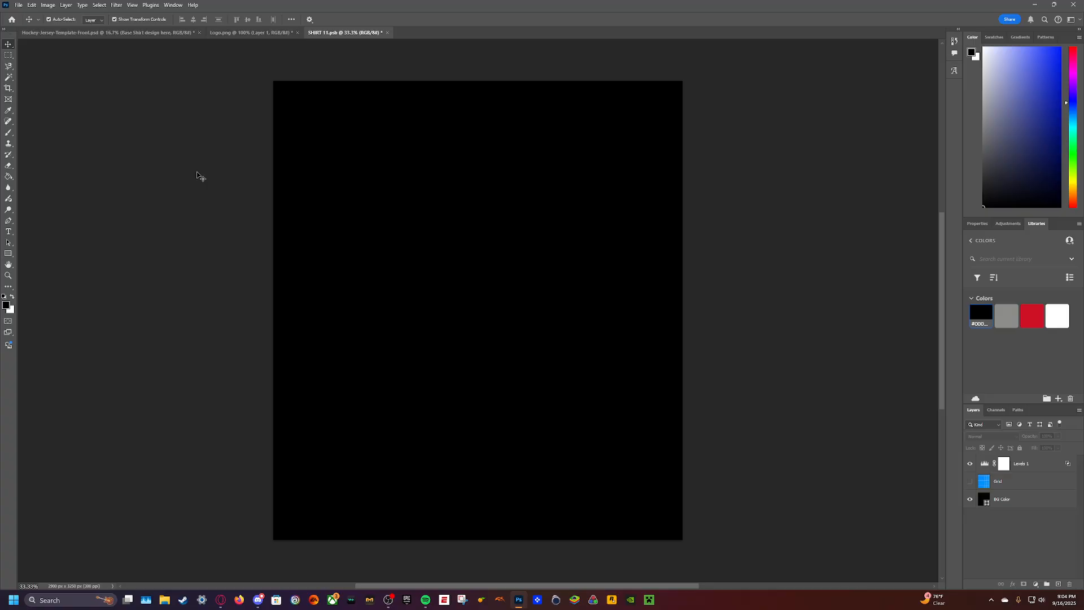
- Draw a rectangle about 3418 by 282 px across the canvas near its bottom edge and give it a solid colour fill
click(8, 254)
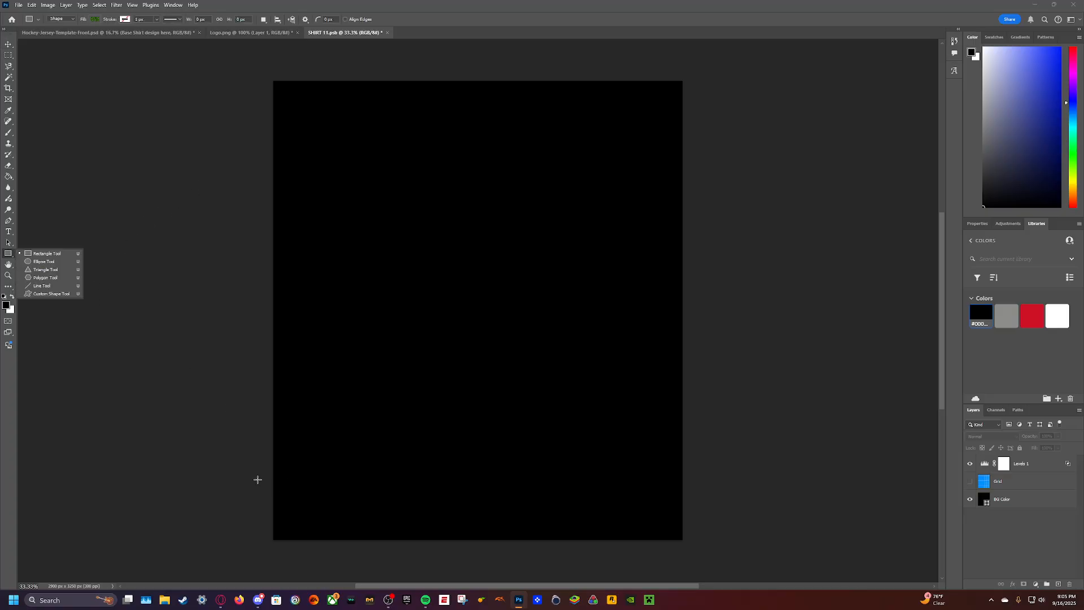
drag(237, 480, 719, 519)
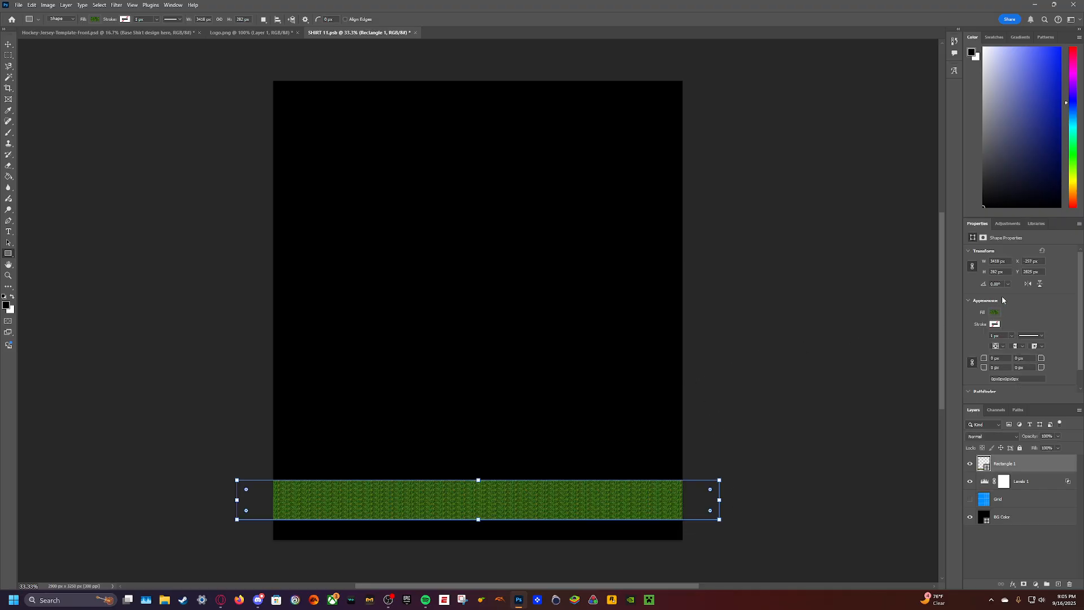
click(995, 313)
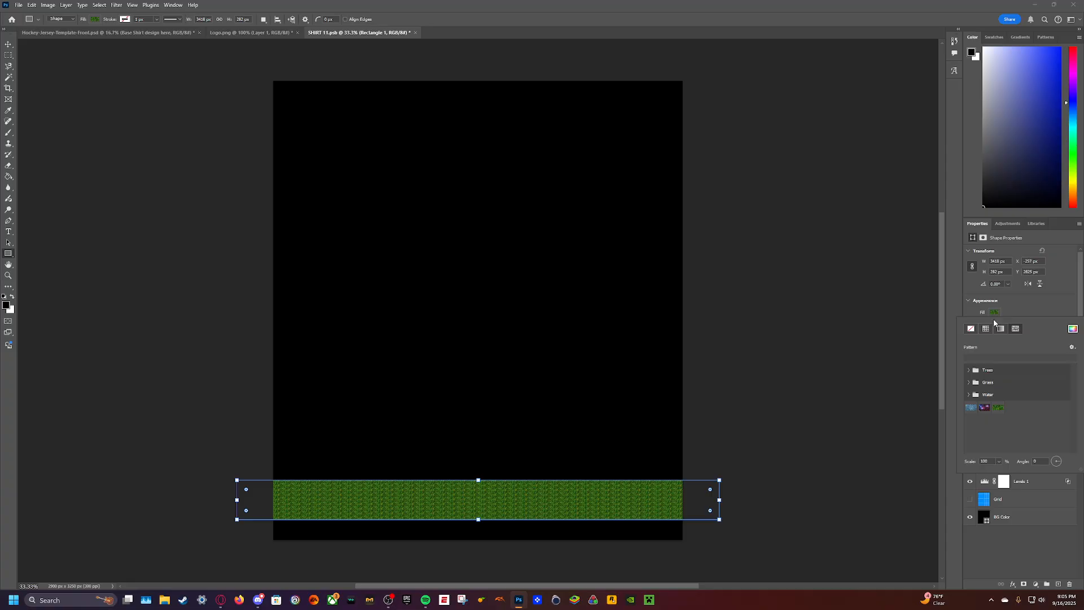
click(1001, 328)
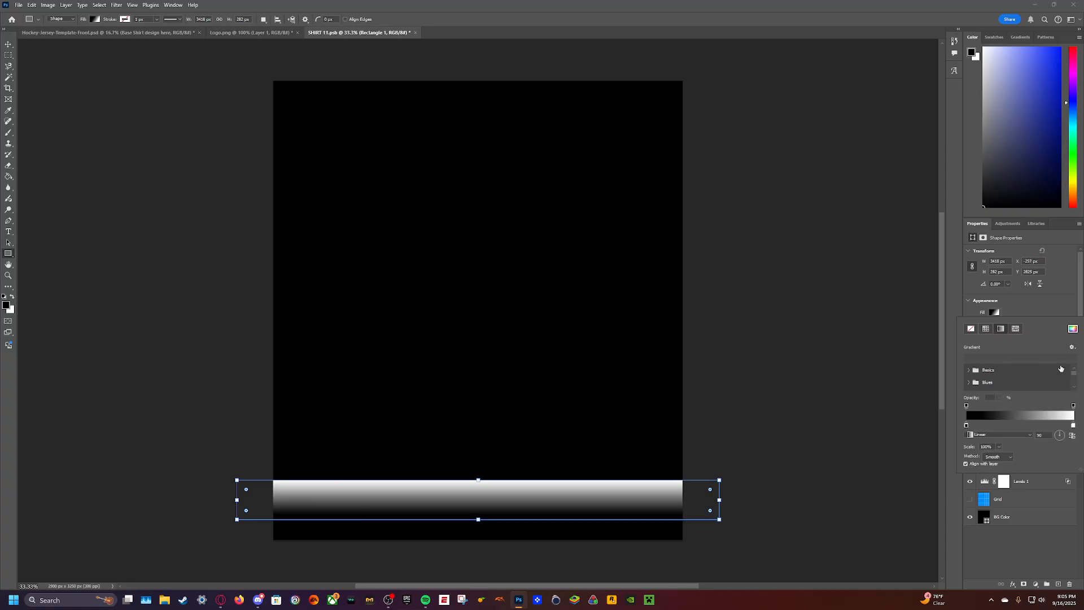
click(985, 329)
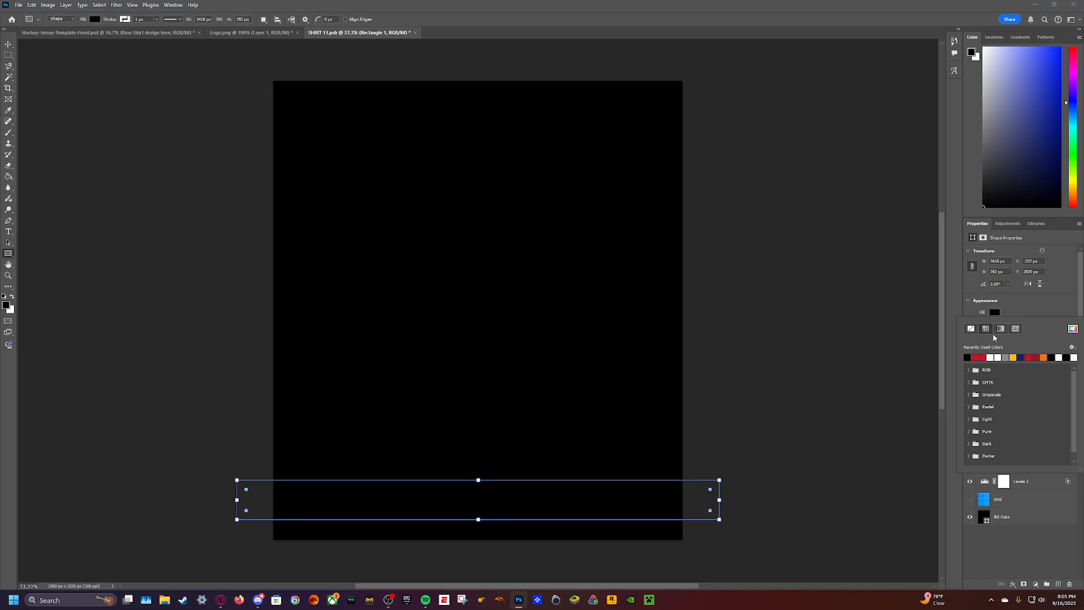
- Fill the rectangle stripe with the red colour from the COLORS library
click(1036, 223)
click(1032, 316)
click(1056, 315)
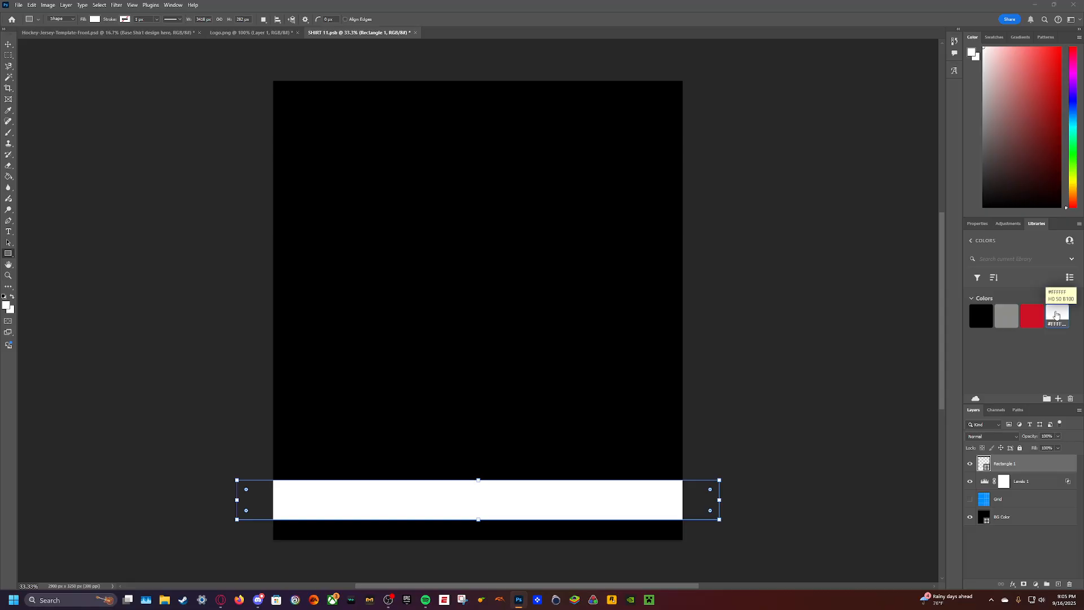
click(1032, 316)
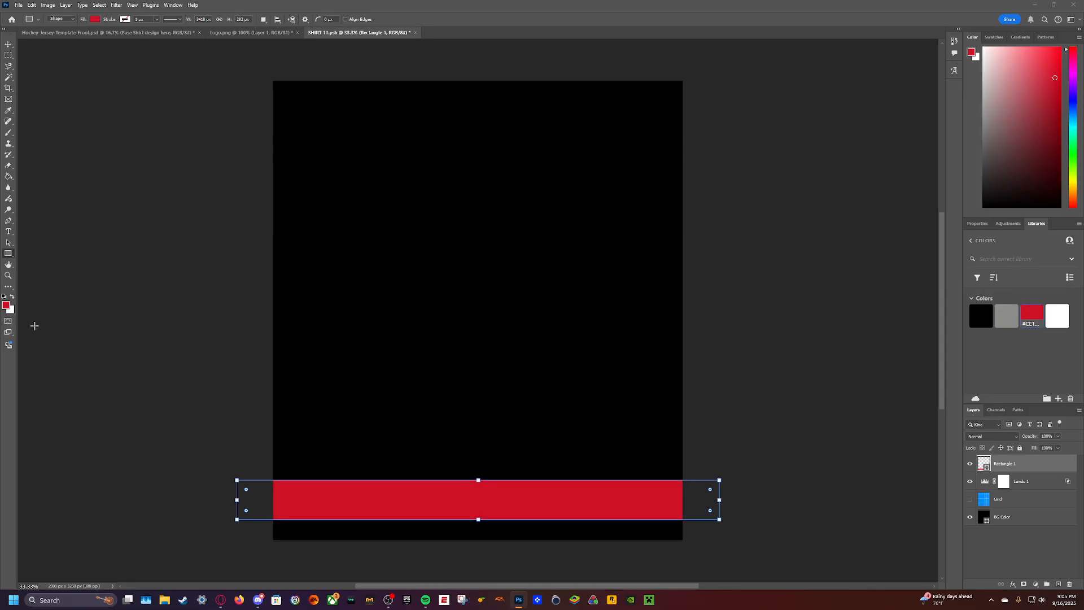
click(101, 244)
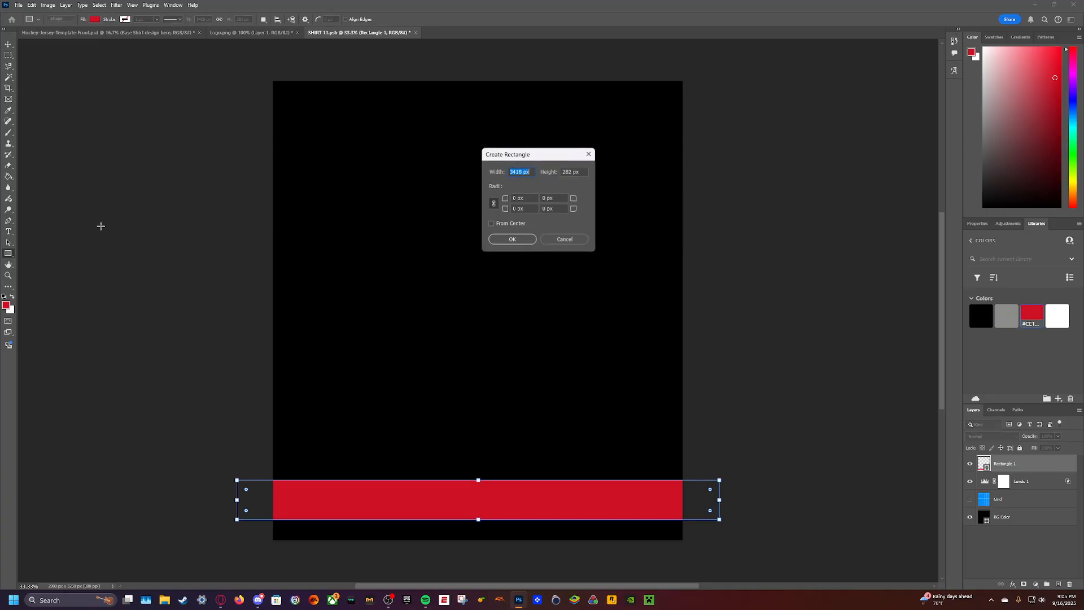
click(564, 235)
click(9, 45)
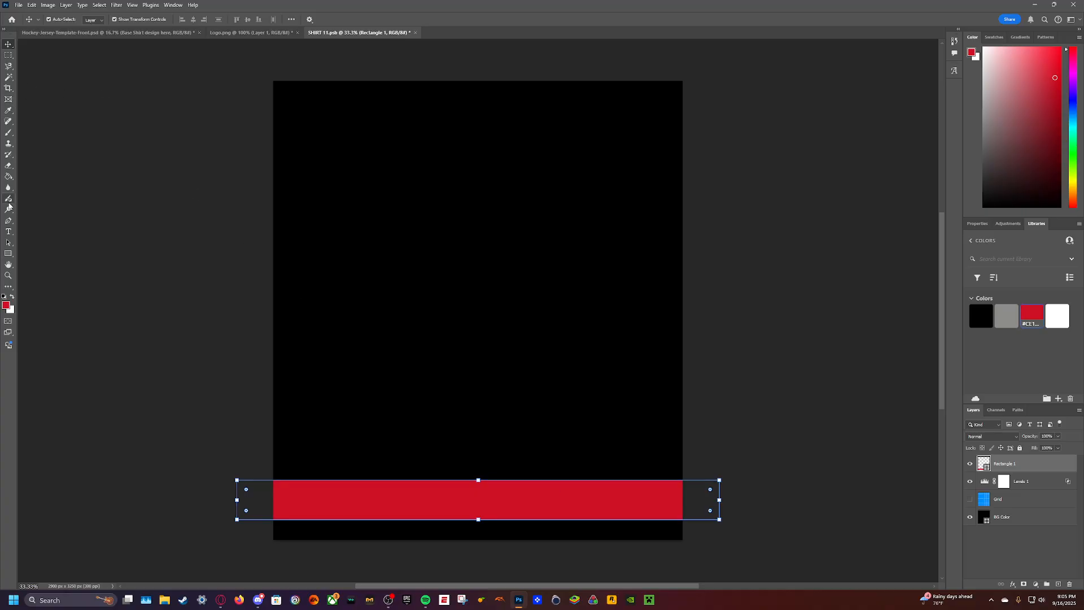
- Duplicate the red stripe, align the original with the canvas's bottom edge and place the copy just above it with a narrow black gap
click(9, 254)
key(ctrl+v)
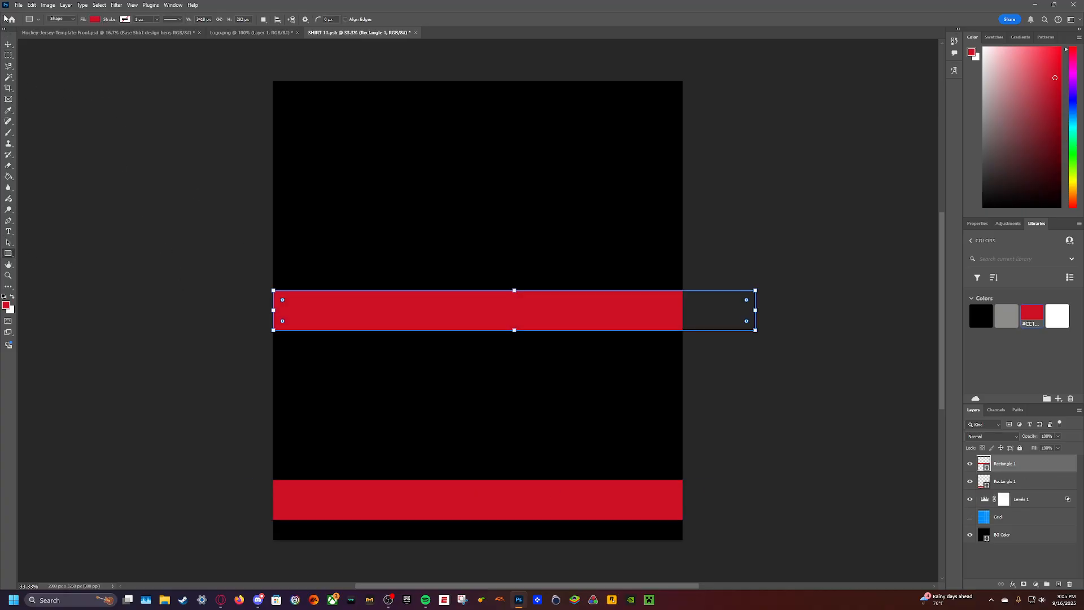
key(v)
drag(432, 310, 412, 453)
drag(419, 499, 412, 519)
drag(406, 462, 405, 482)
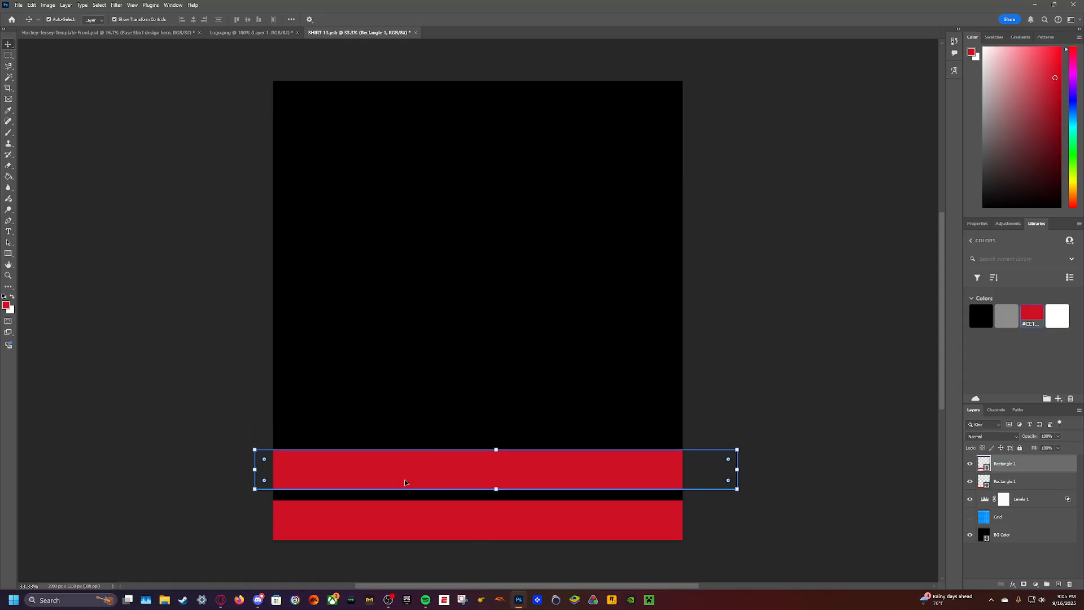
click(218, 315)
- Draw a thinner stripe about 3136 by 102 px along the middle of the upper red band and fill it with the library's white
click(9, 254)
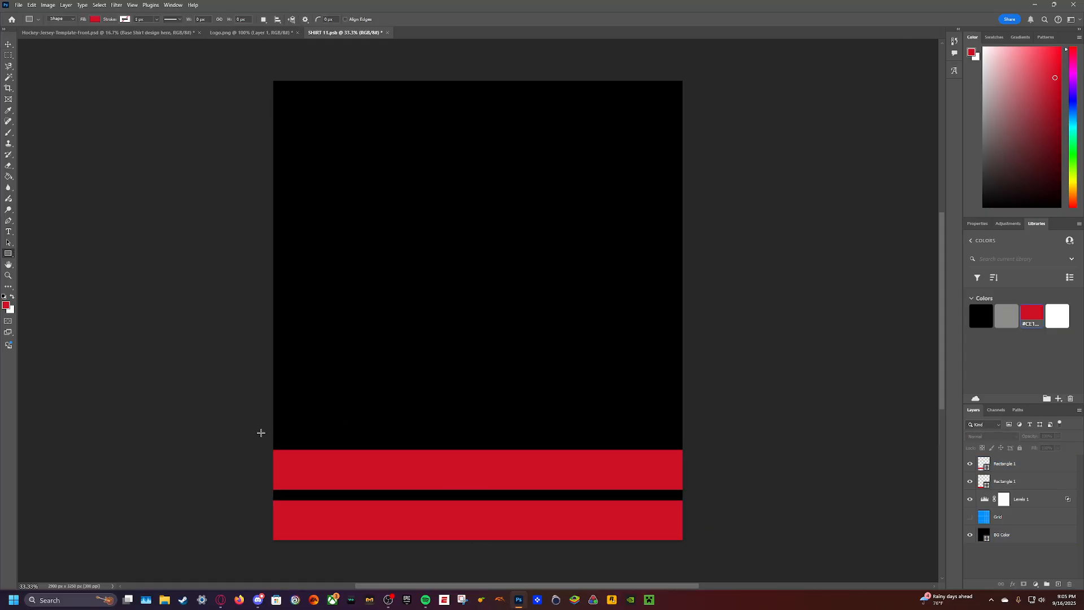
drag(257, 461, 700, 475)
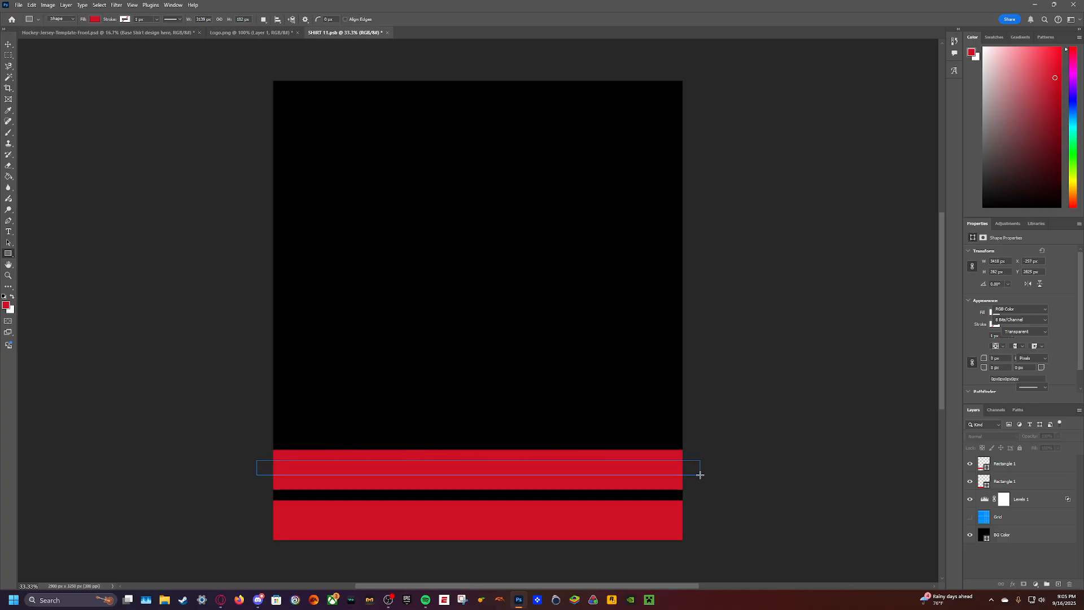
click(1045, 222)
click(1057, 313)
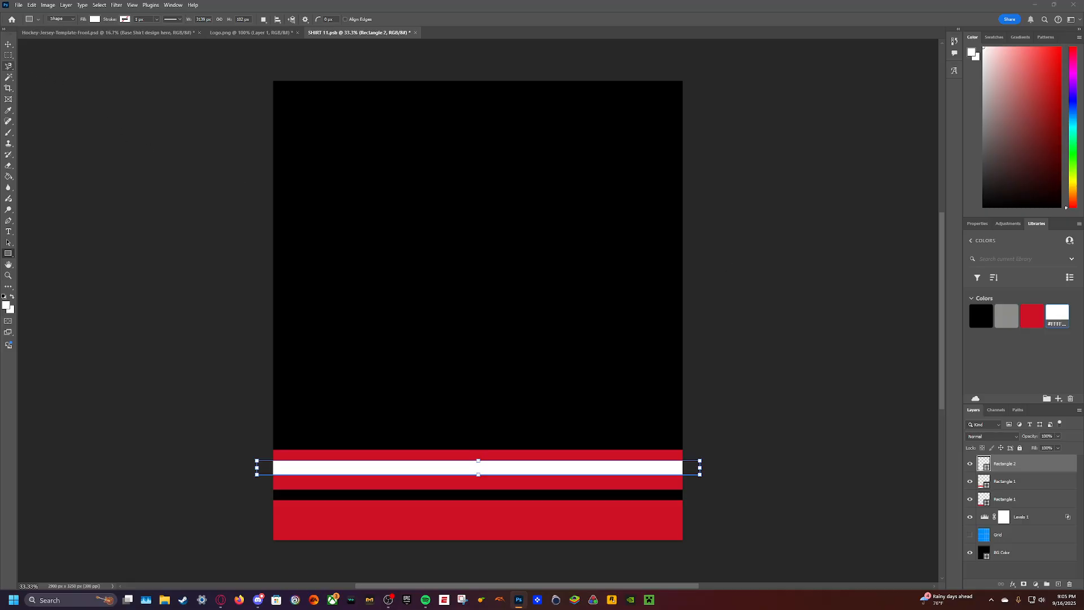
- Centre the white stripe on the upper red band and place a copy of it along the middle of the lower red band
click(9, 44)
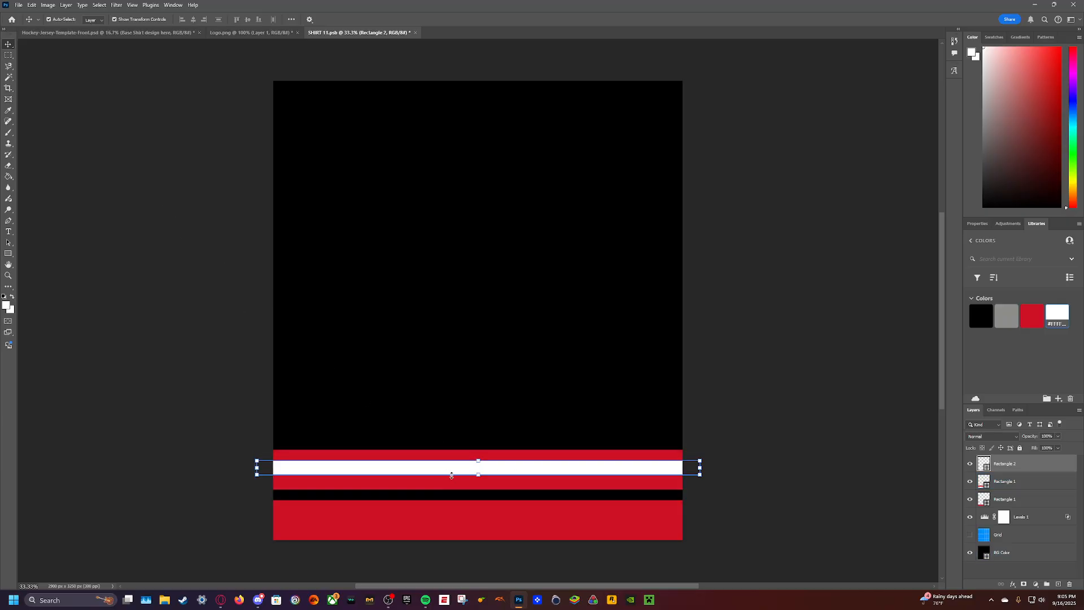
drag(448, 469, 448, 472)
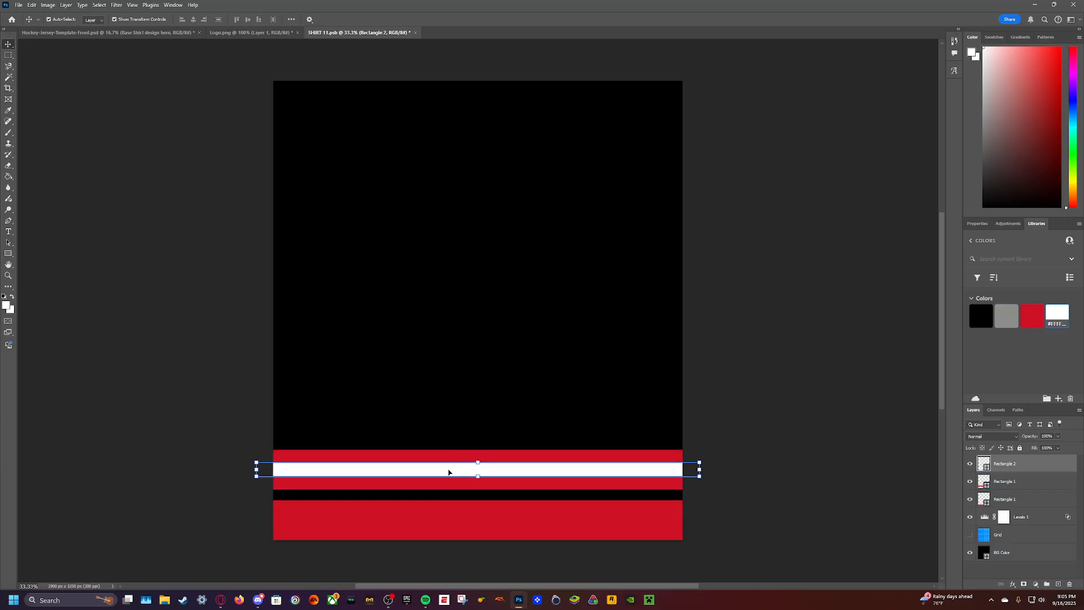
click(9, 254)
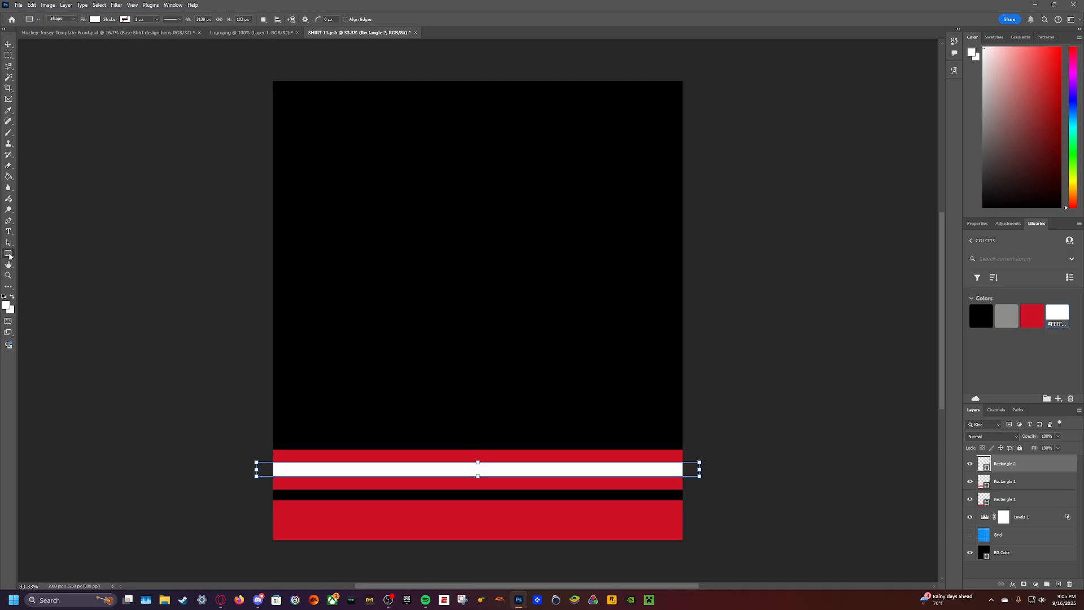
key(ctrl+v)
key(v)
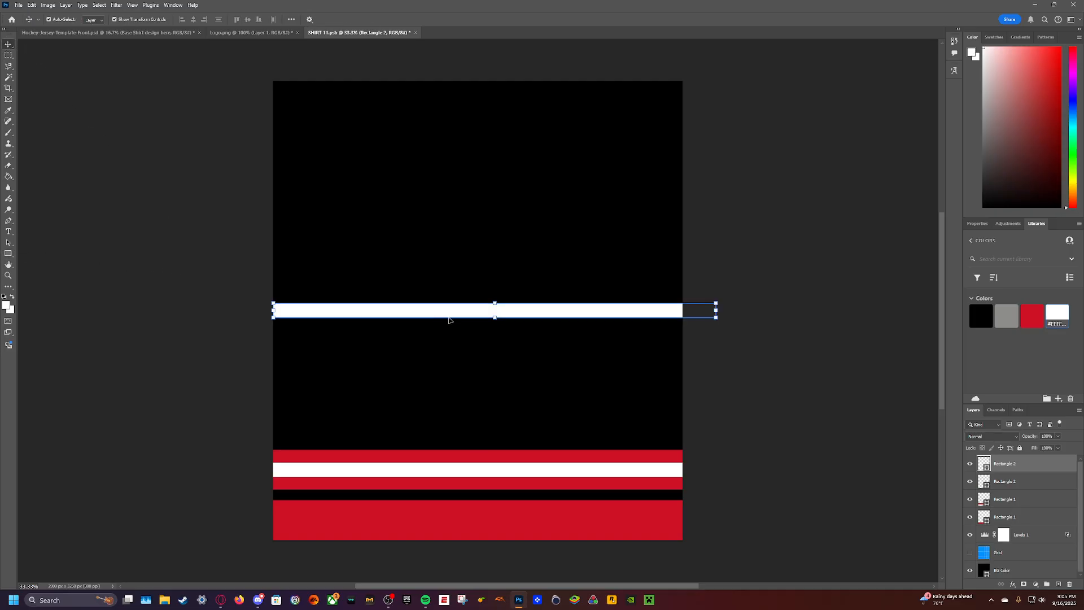
drag(414, 312, 408, 518)
- Save the shirt design and check how the hem stripes look on the jersey mockup
key(ctrl+s)
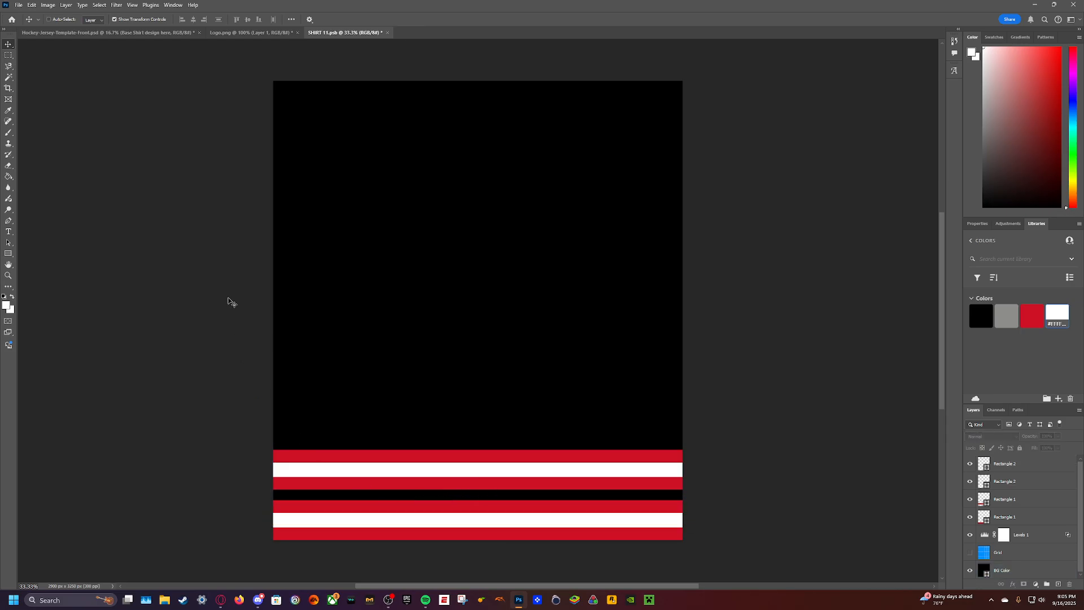
click(107, 34)
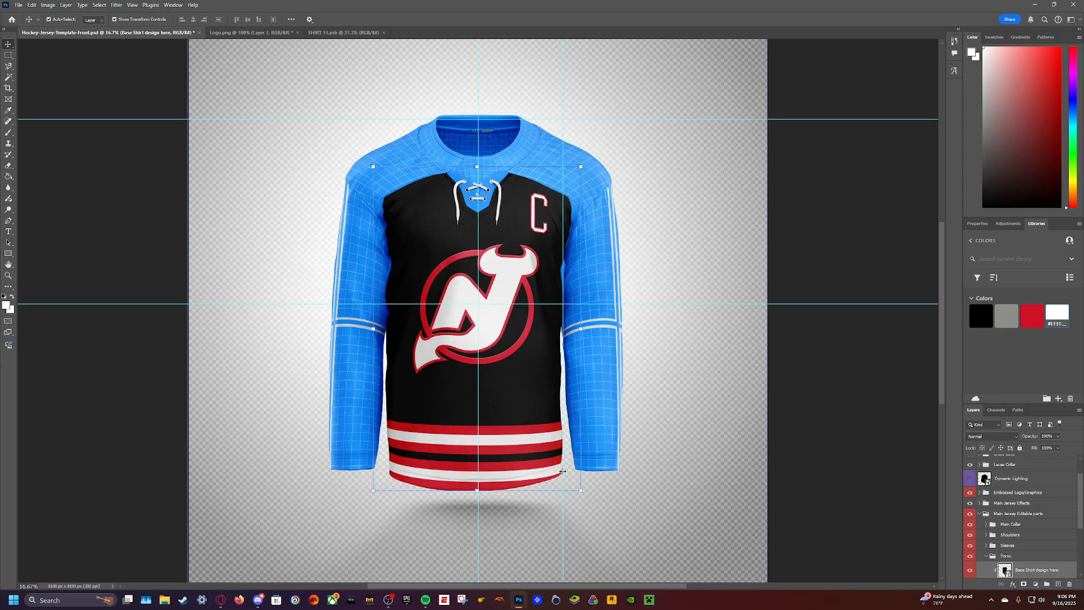
click(345, 33)
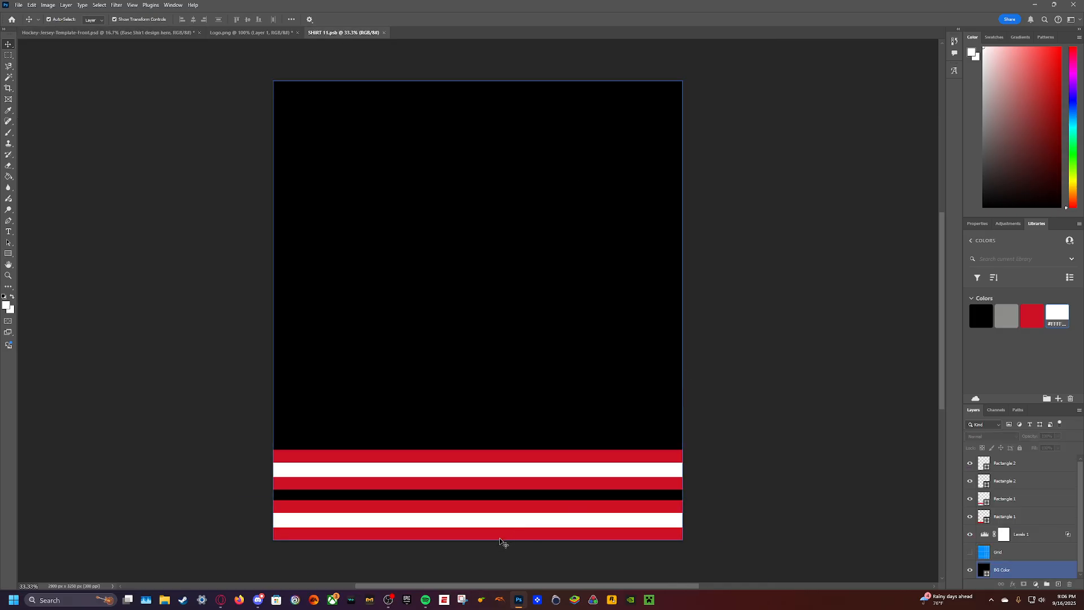
click(525, 530)
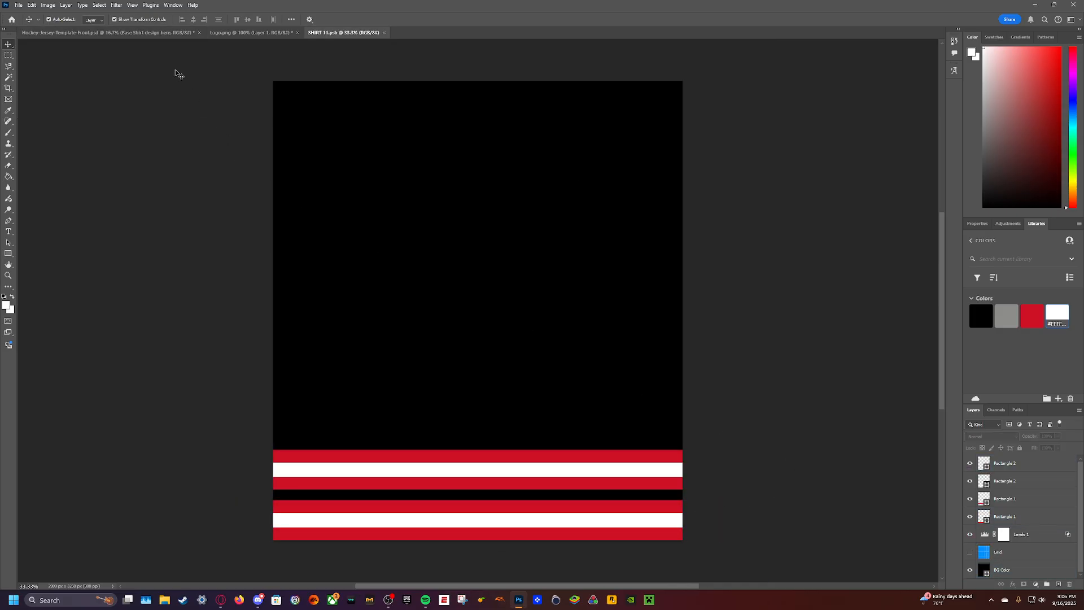
click(140, 33)
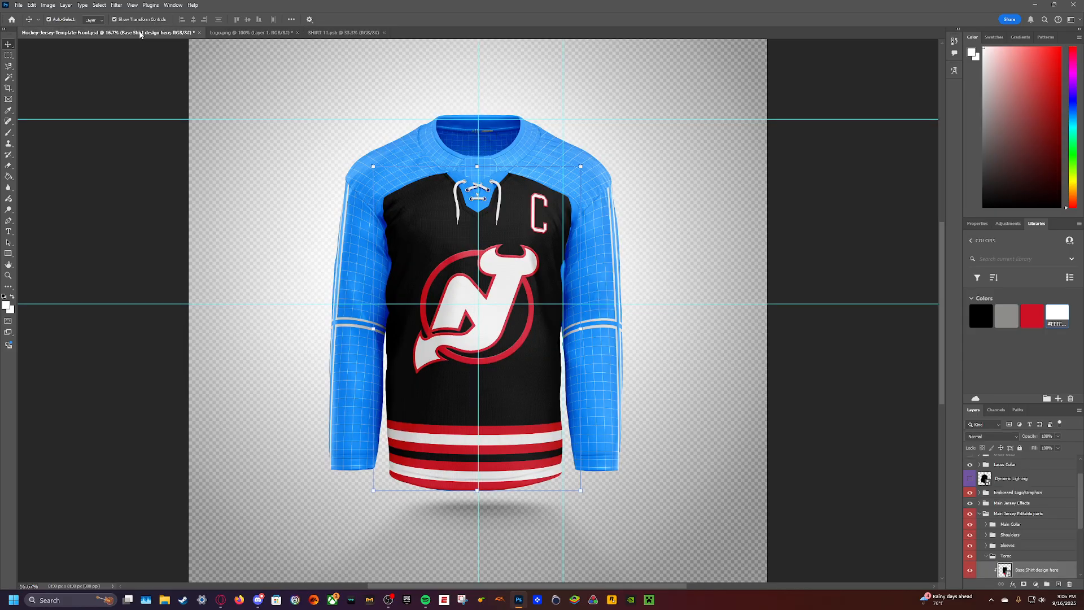
click(326, 32)
- Move all four stripe layers up together to leave a thin black strip at the hem, and save to update the mockup
click(1044, 517)
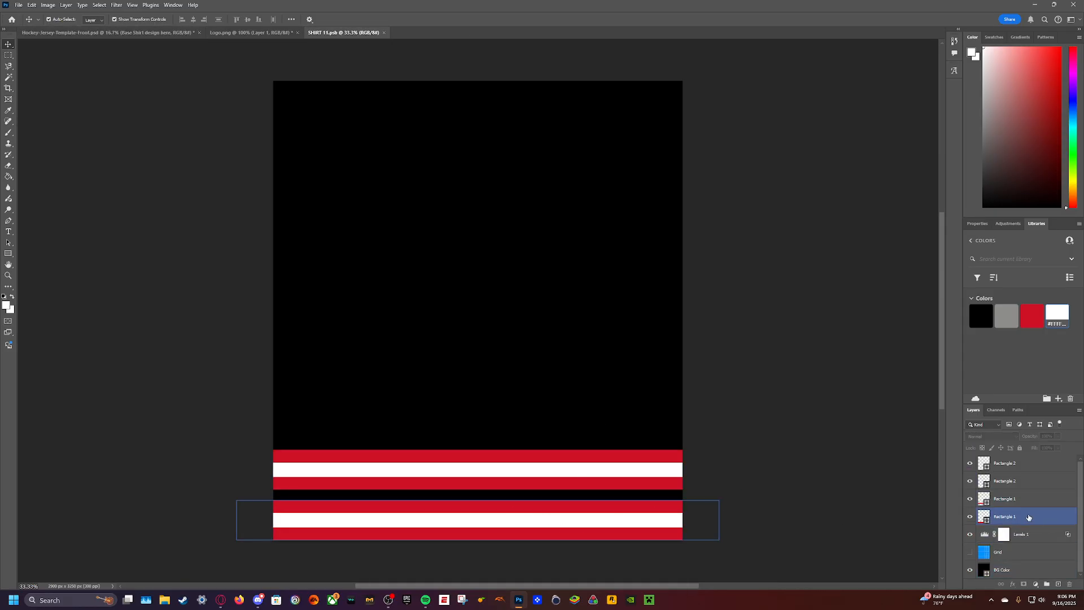
shift+click(1029, 463)
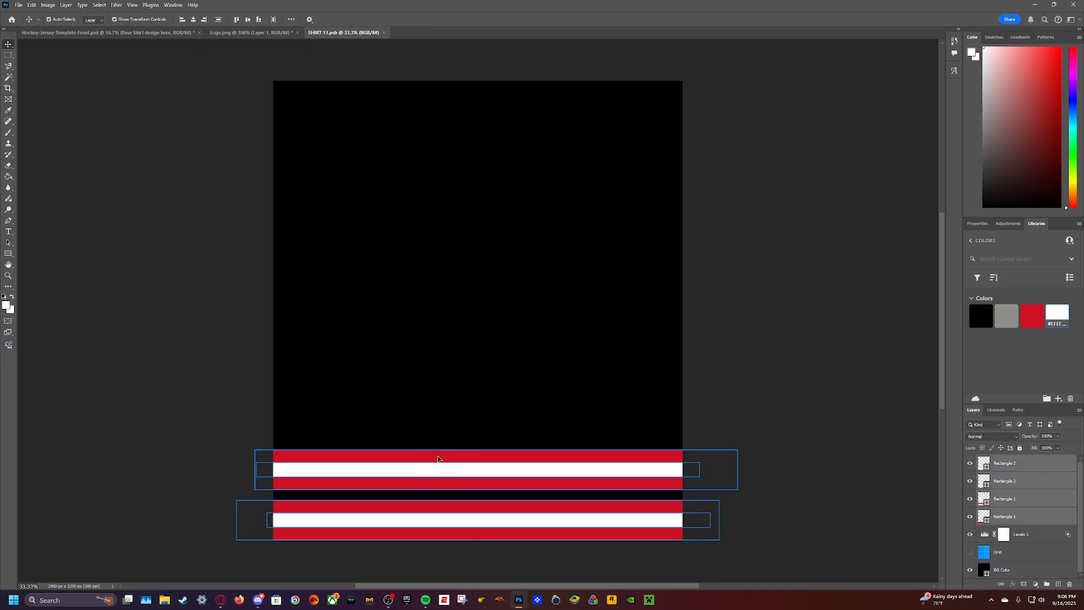
drag(438, 459, 438, 448)
key(ctrl+s)
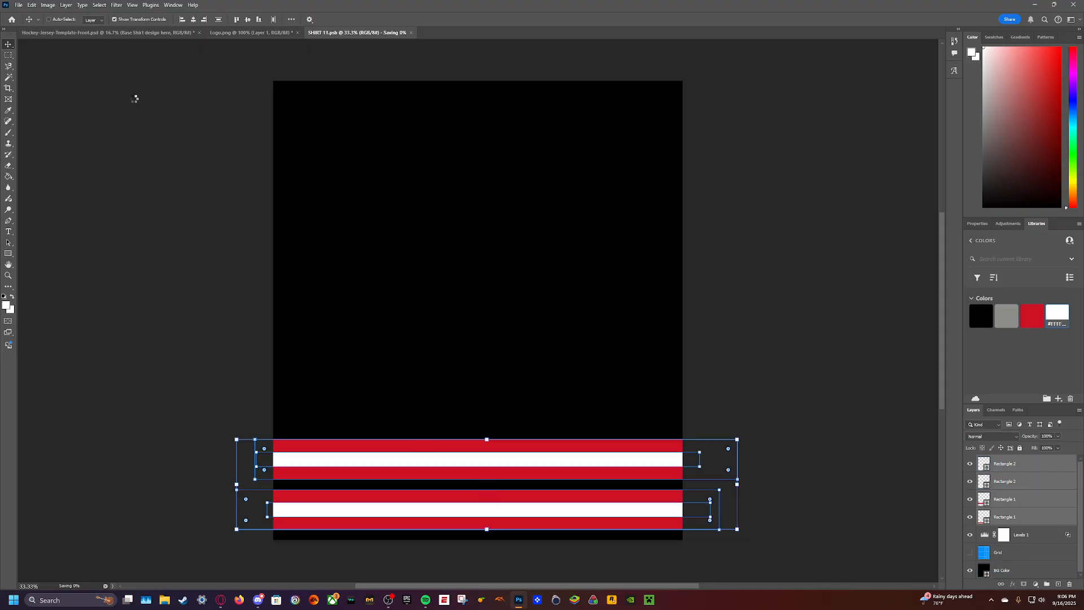
click(103, 32)
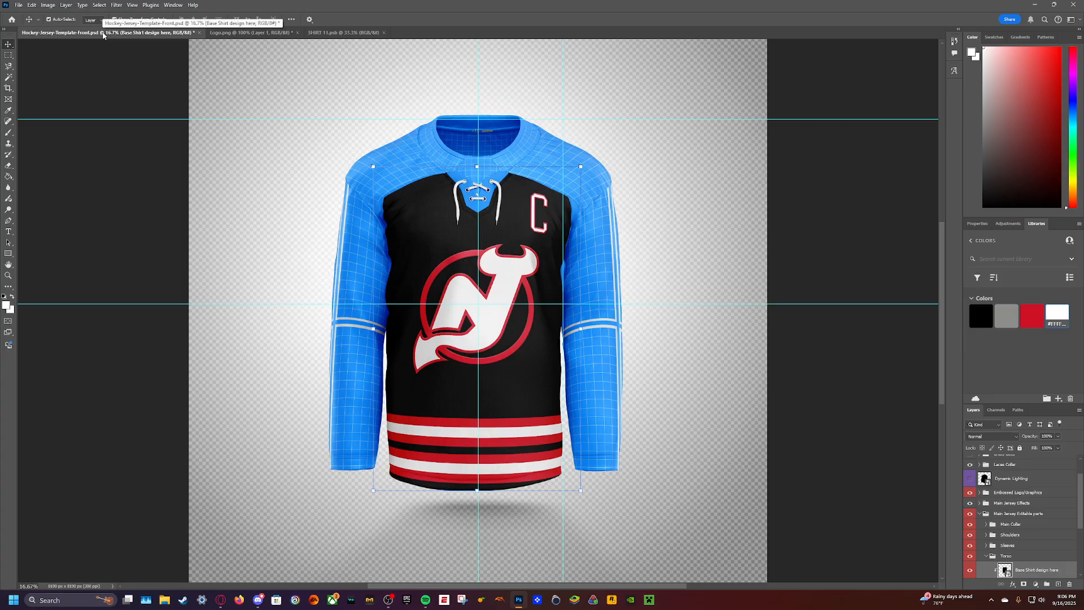
click(341, 32)
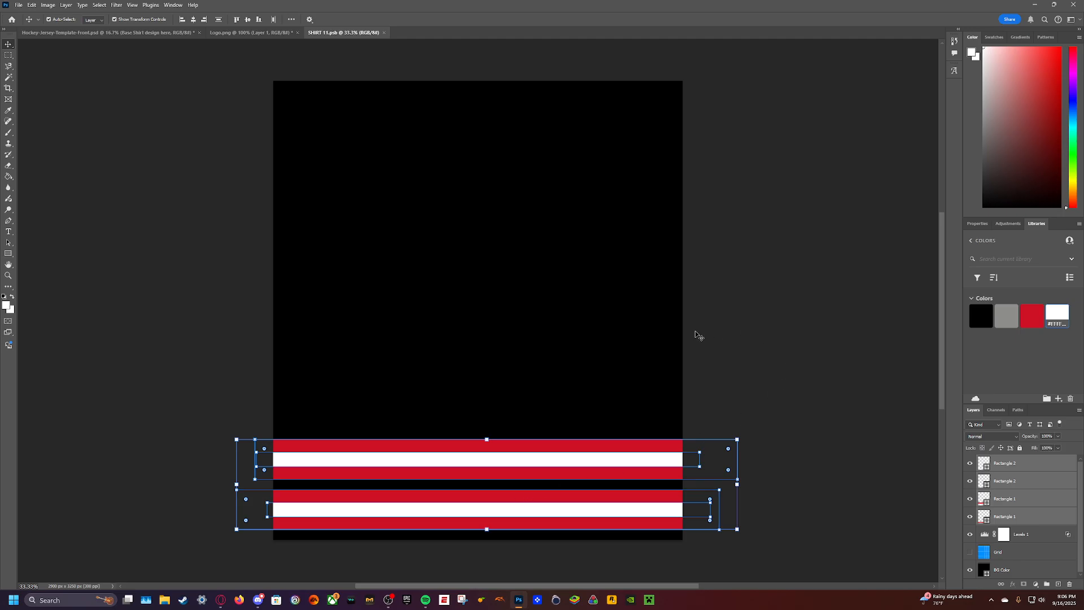
- Try to make the stripes thinner by scaling all four together and by reducing the height of the upper red band
drag(485, 440, 486, 451)
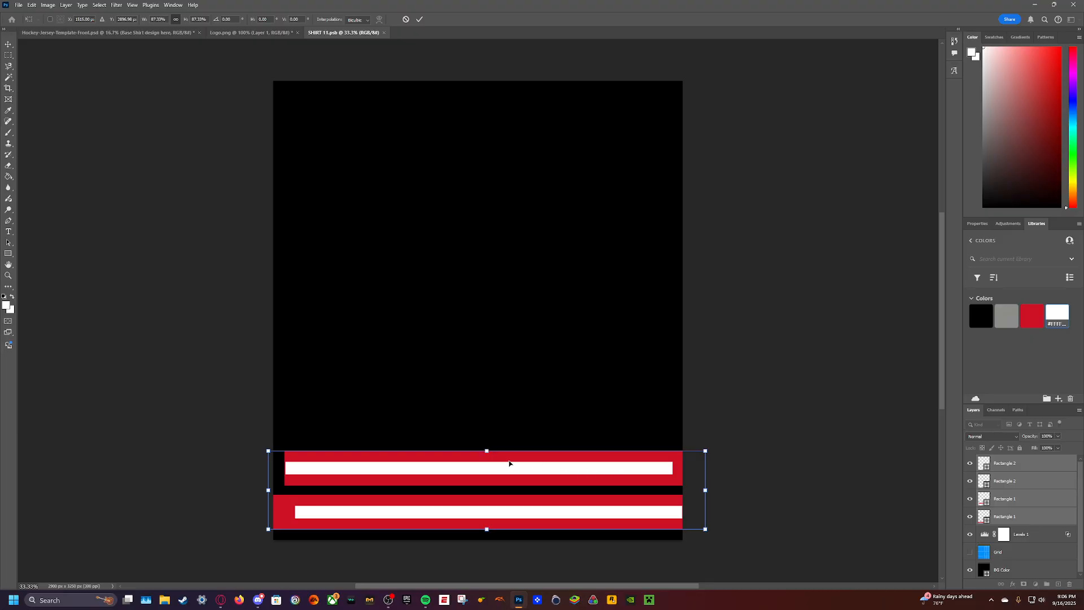
key(Escape)
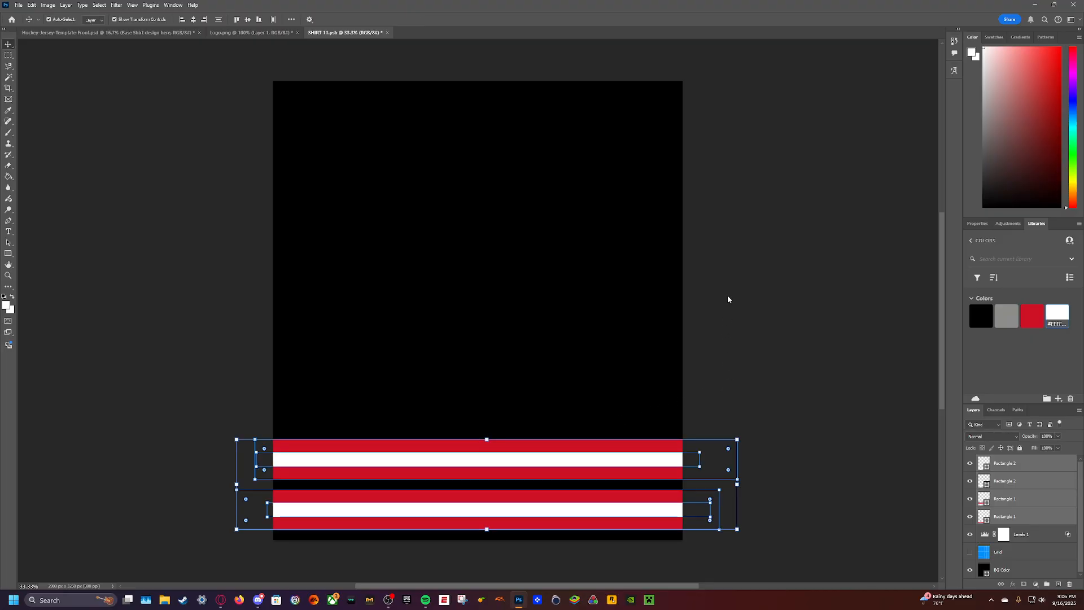
click(690, 314)
click(1024, 500)
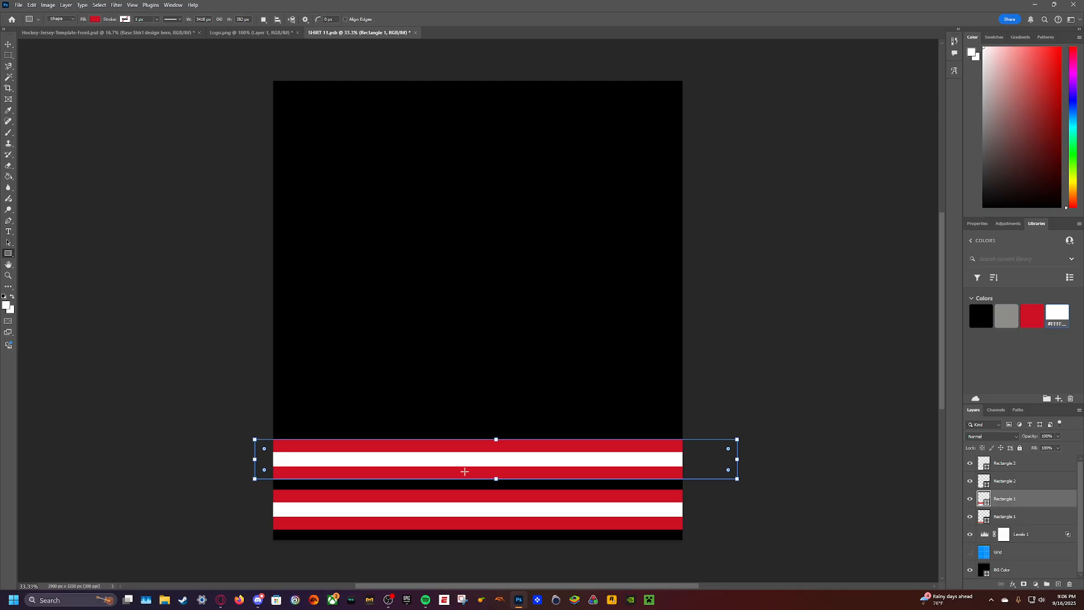
drag(497, 479, 497, 471)
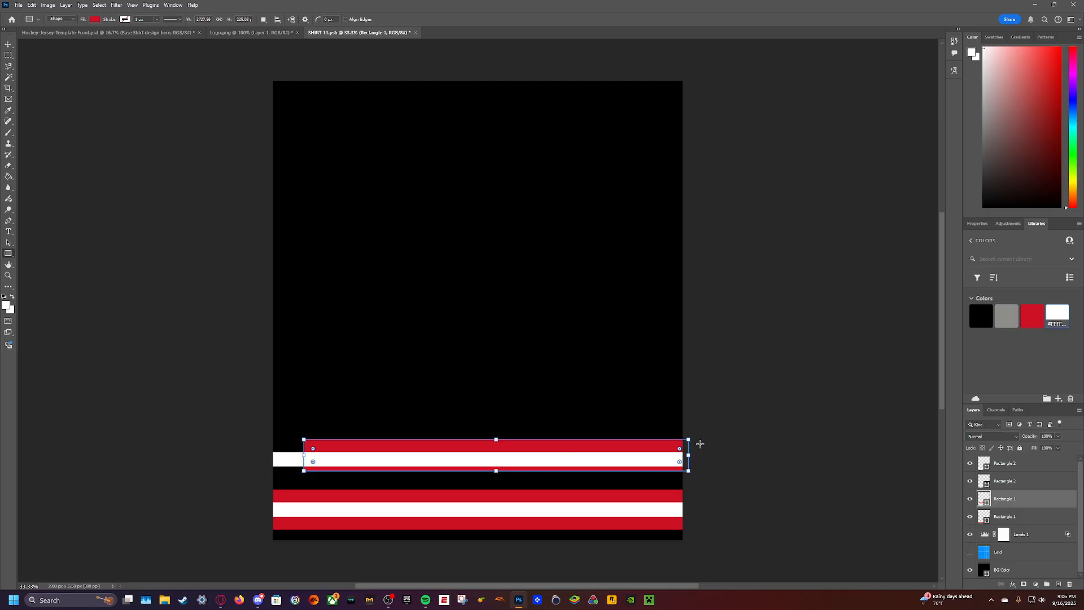
drag(308, 453, 232, 454)
- Undo the stripe edits back to the single red rectangle
key(ctrl+z)
key(ctrl+z)
key(ctrl+z)
key(ctrl+z)
key(ctrl+z)
key(ctrl+z)
key(ctrl+z)
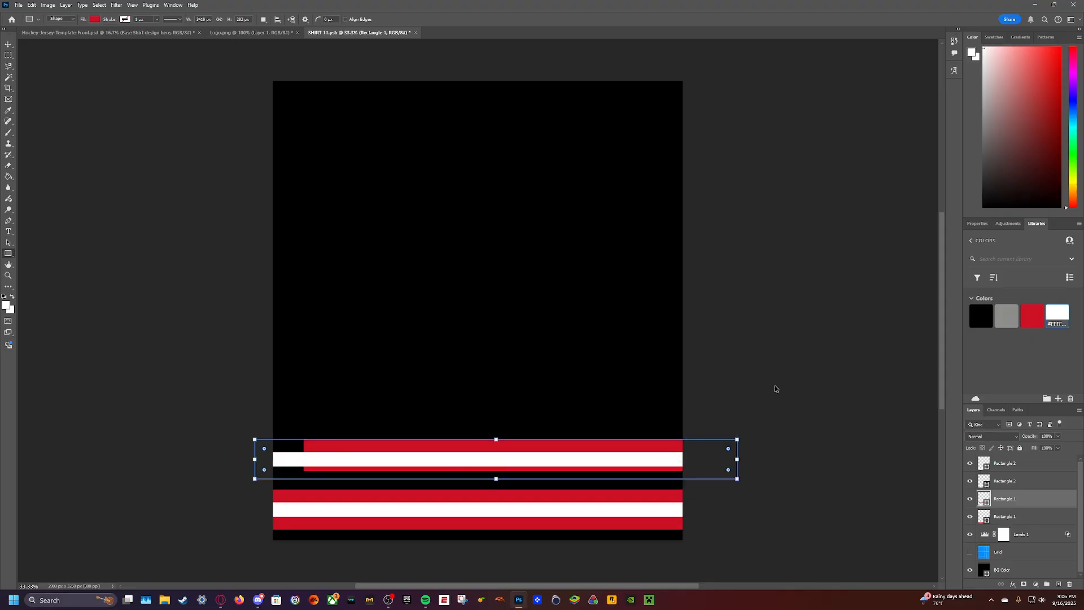
key(ctrl+z)
key(ctrl+z)
key(ctrl+z)
key(ctrl+z)
key(ctrl+z)
key(ctrl+z)
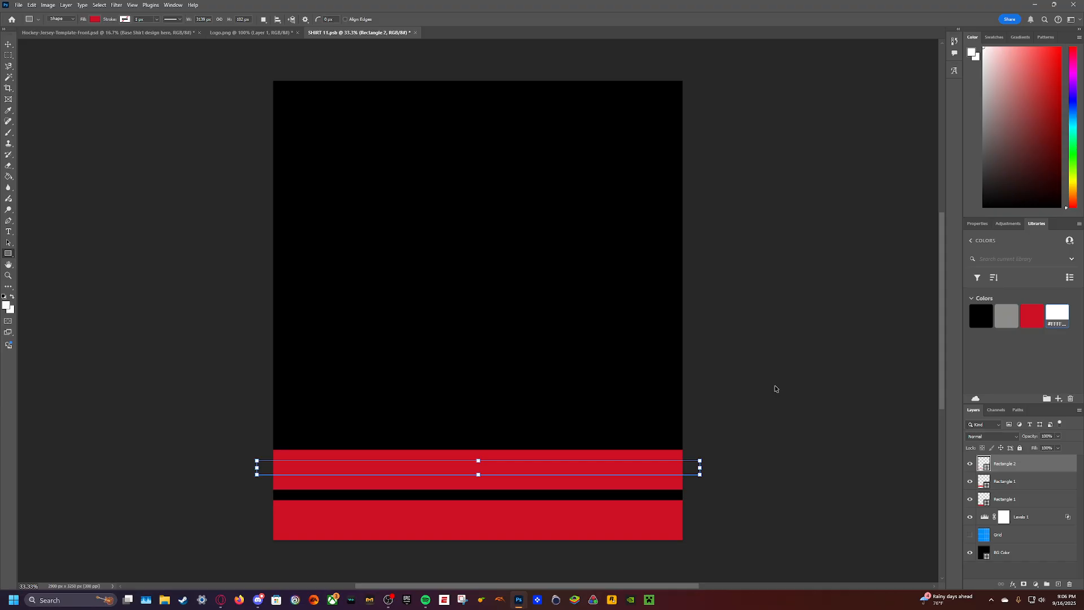
key(ctrl+z)
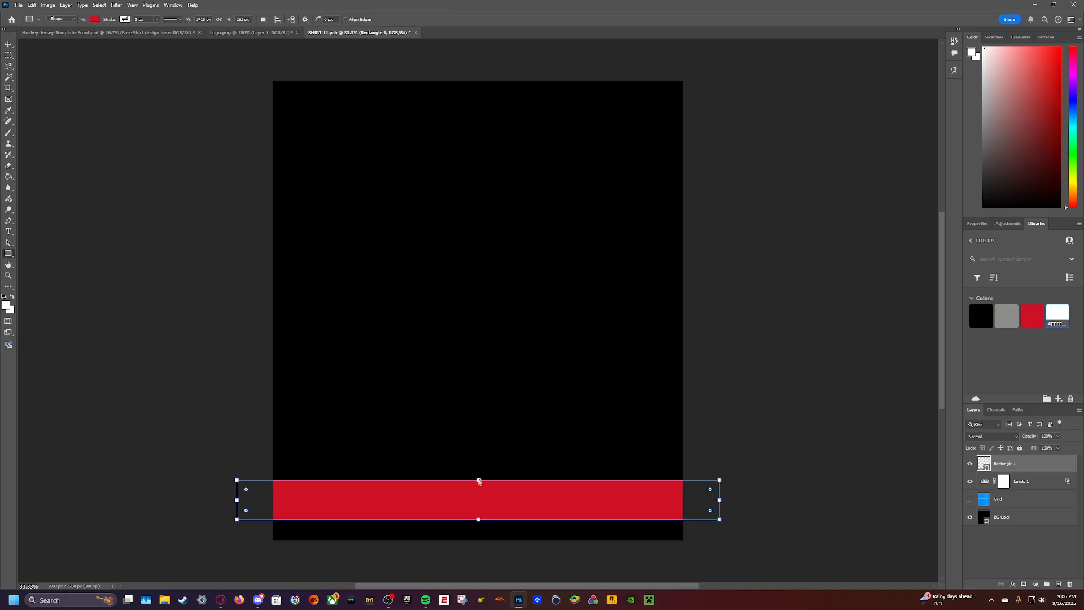
- Try to reduce the height of the remaining red rectangle by lowering its upper edge
drag(478, 480, 483, 497)
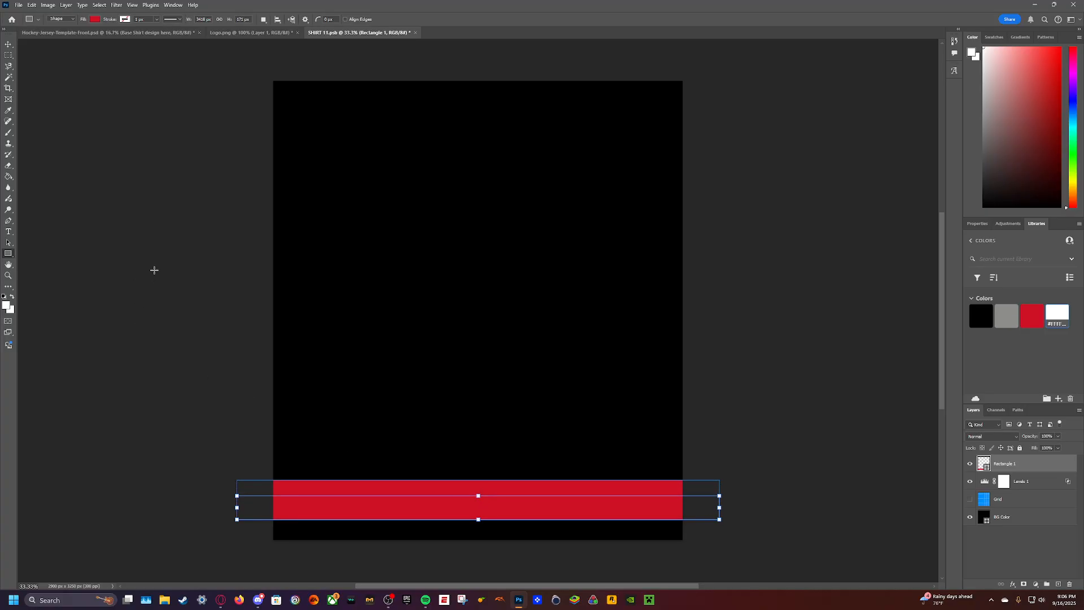
click(8, 44)
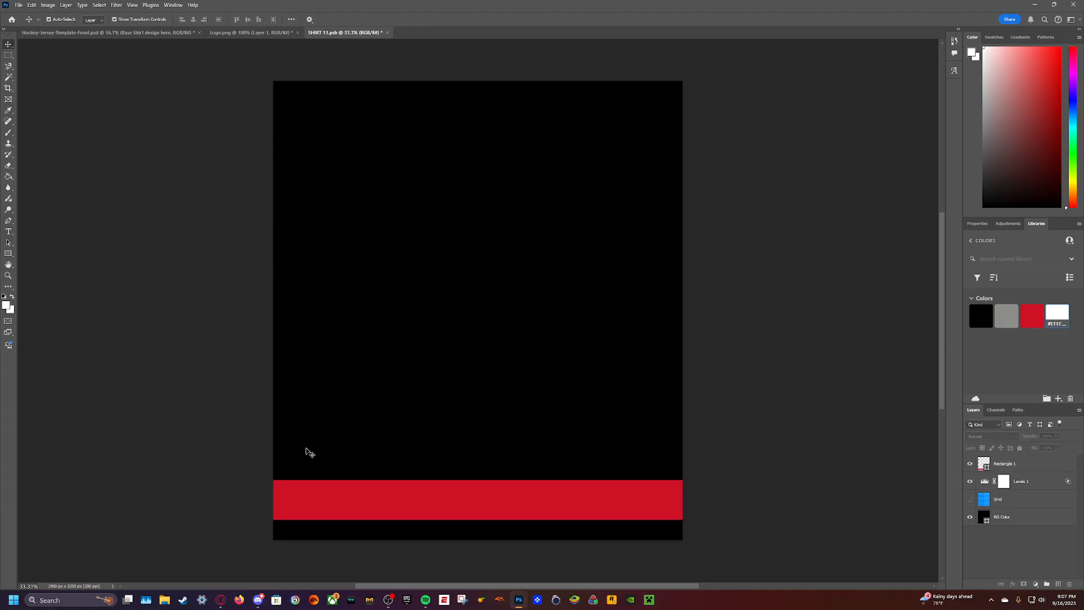
click(400, 502)
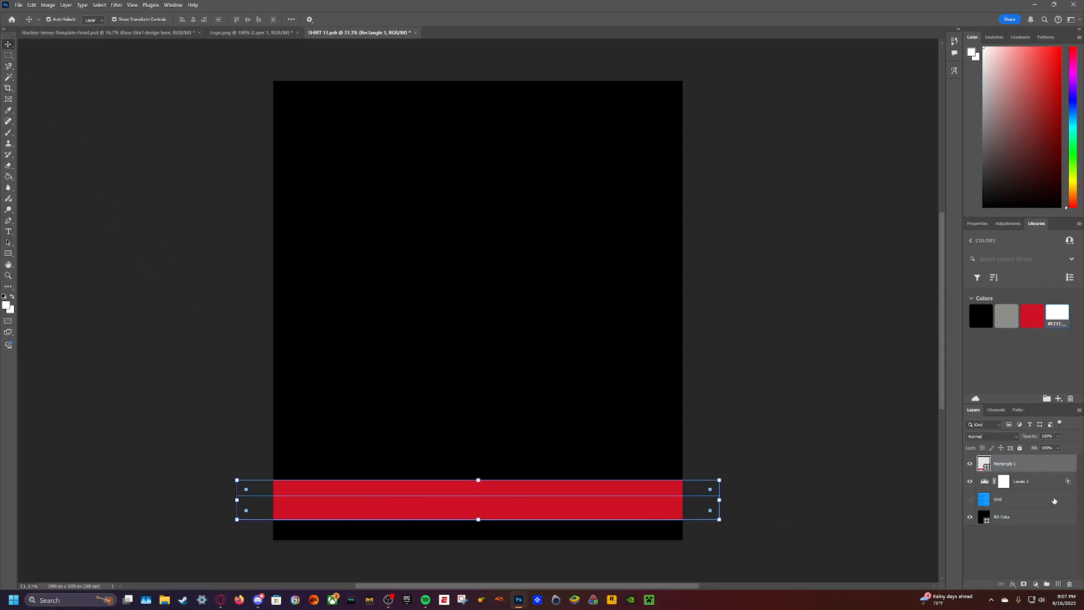
click(1025, 467)
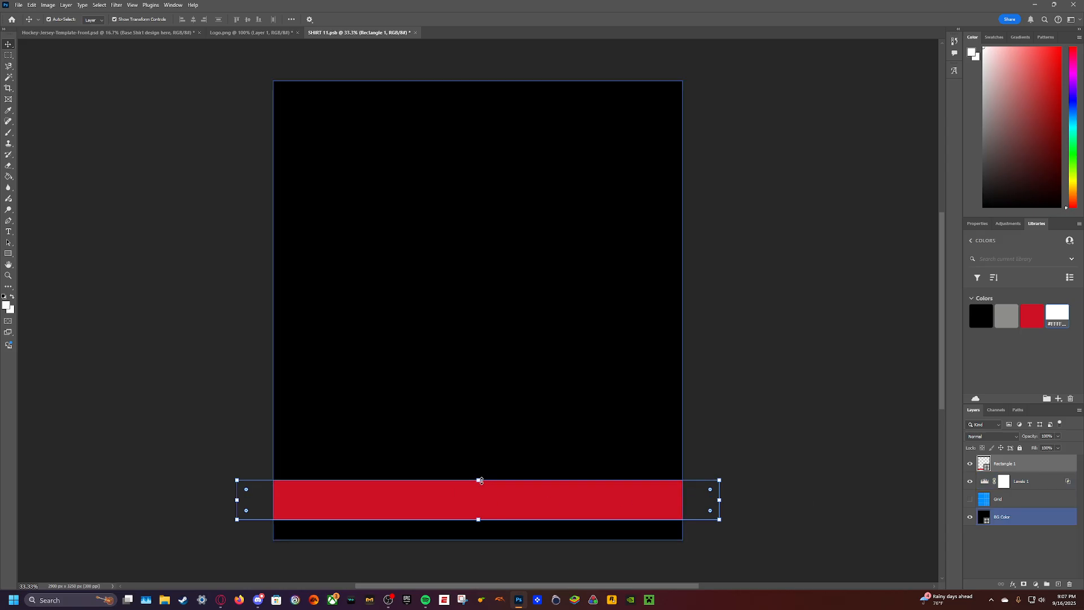
key(ctrl+t)
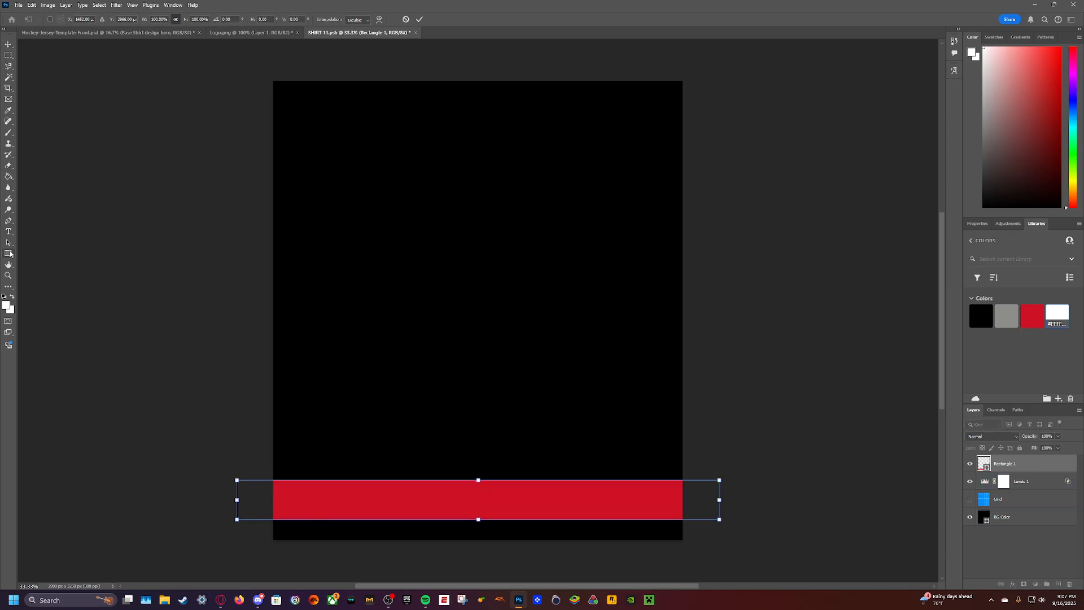
click(9, 253)
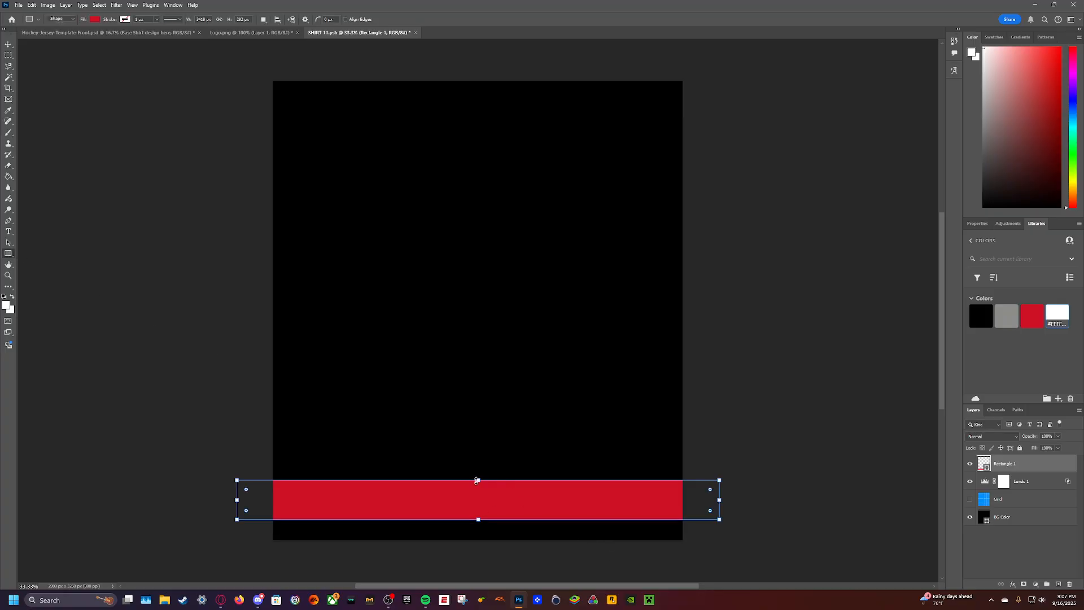
drag(476, 480, 478, 493)
key(ctrl+z)
- Delete the red rectangle layer and draw a thinner red rectangle about 3157 by 179 px across the lower part of the canvas
right_click(1042, 468)
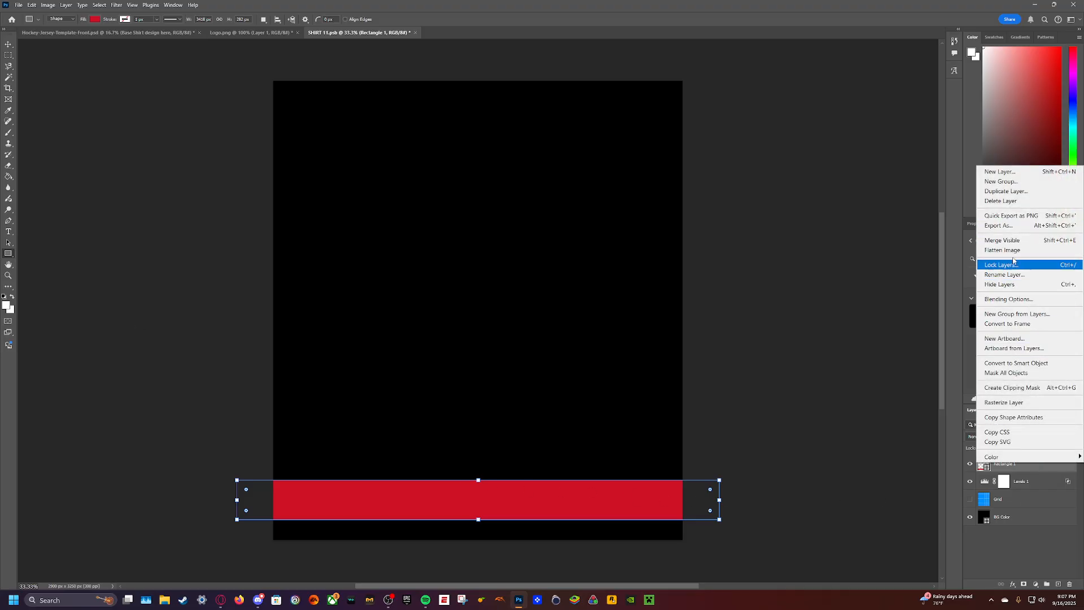
click(1000, 201)
click(502, 216)
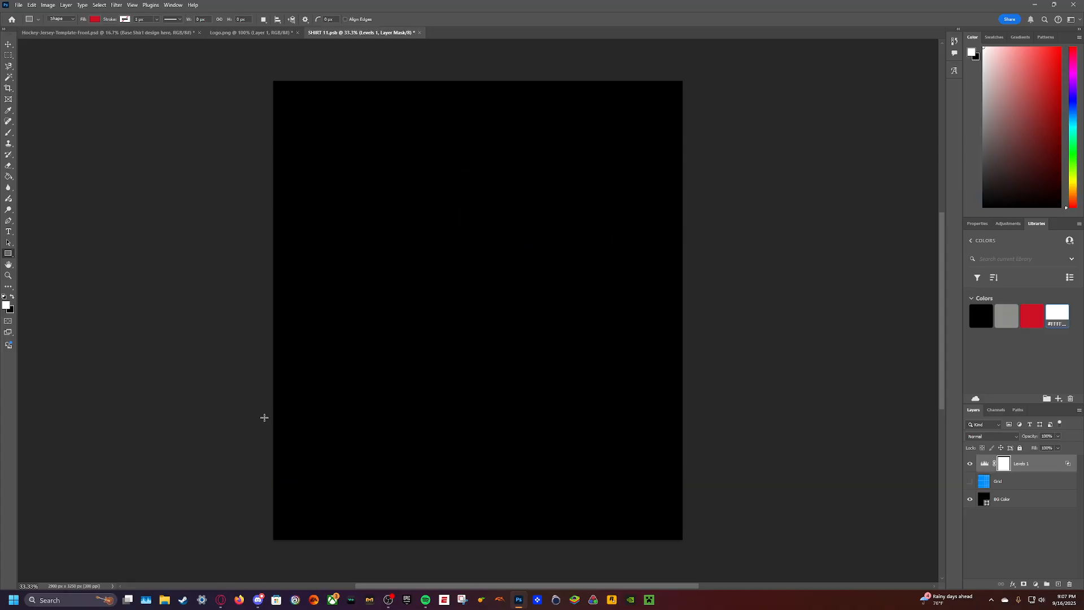
drag(262, 416, 709, 441)
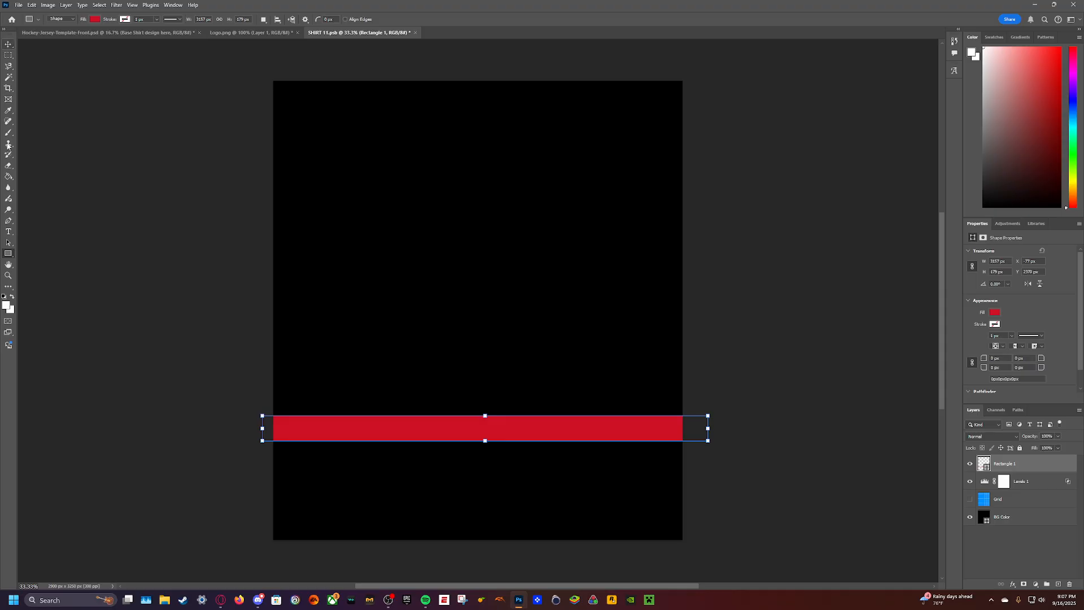
- Duplicate the thinner red stripe and stack the two near the hem, with a narrow black gap between them and a black strip below
key(ctrl+v)
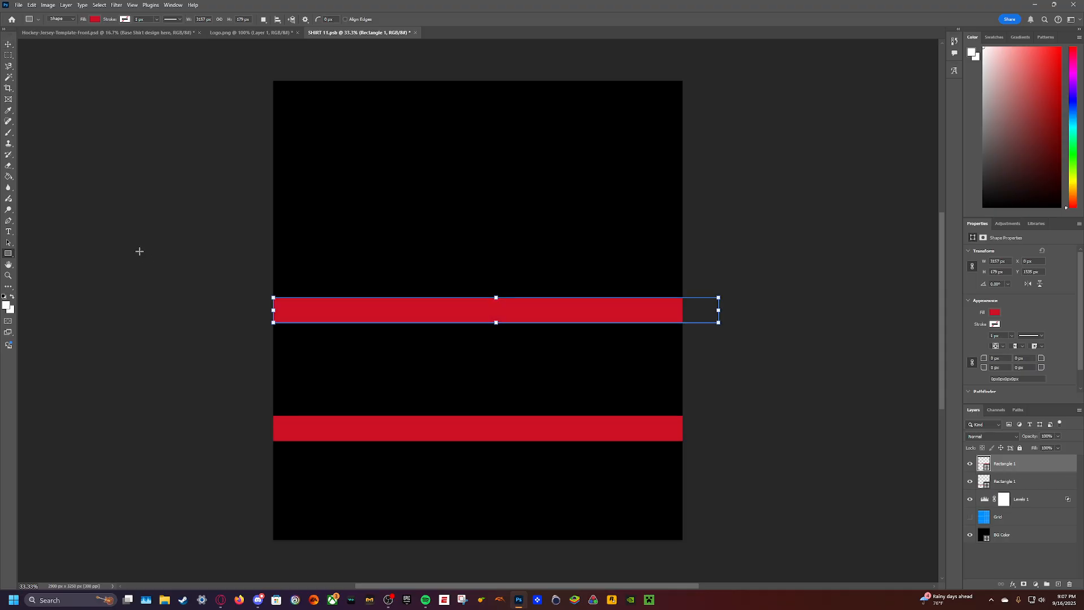
click(9, 44)
drag(392, 424, 389, 501)
drag(404, 307, 395, 459)
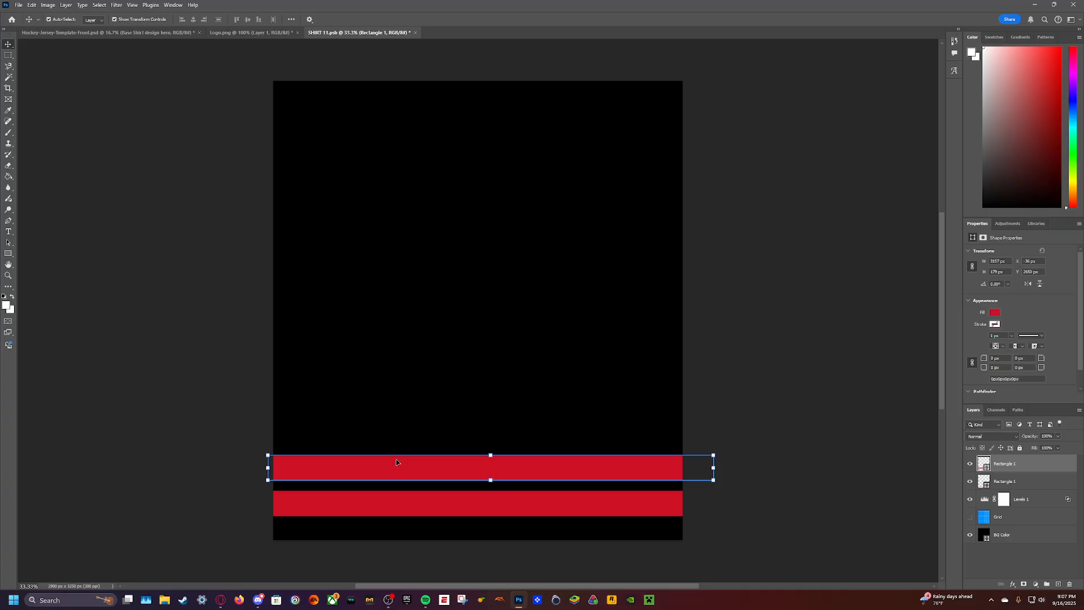
click(175, 308)
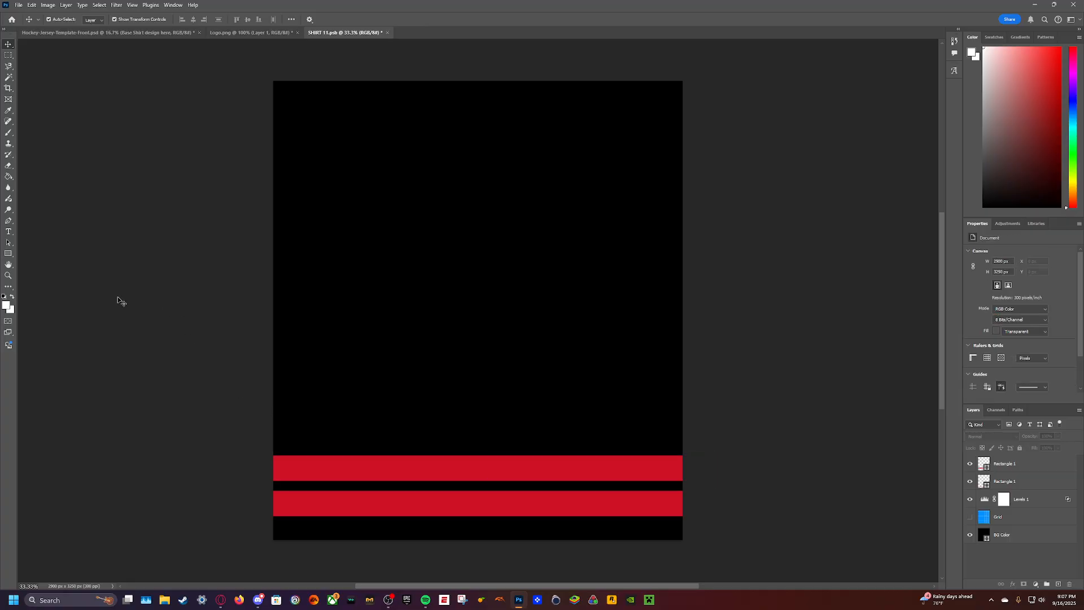
- Draw a white rectangle about 3202 by 39 px across the canvas and centre it vertically on the upper red stripe
click(8, 254)
drag(254, 461, 706, 467)
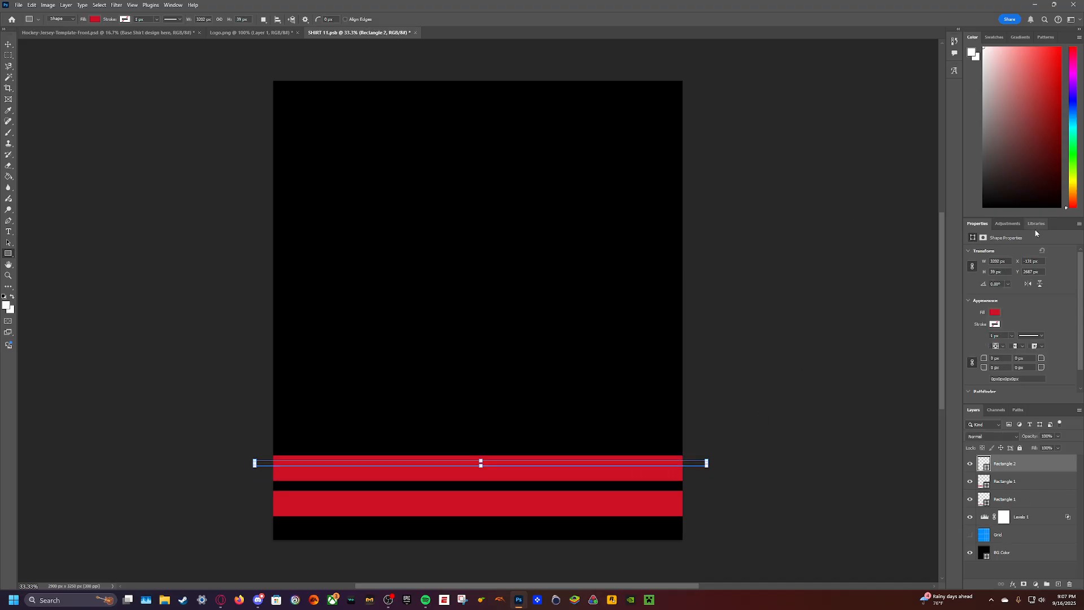
click(995, 312)
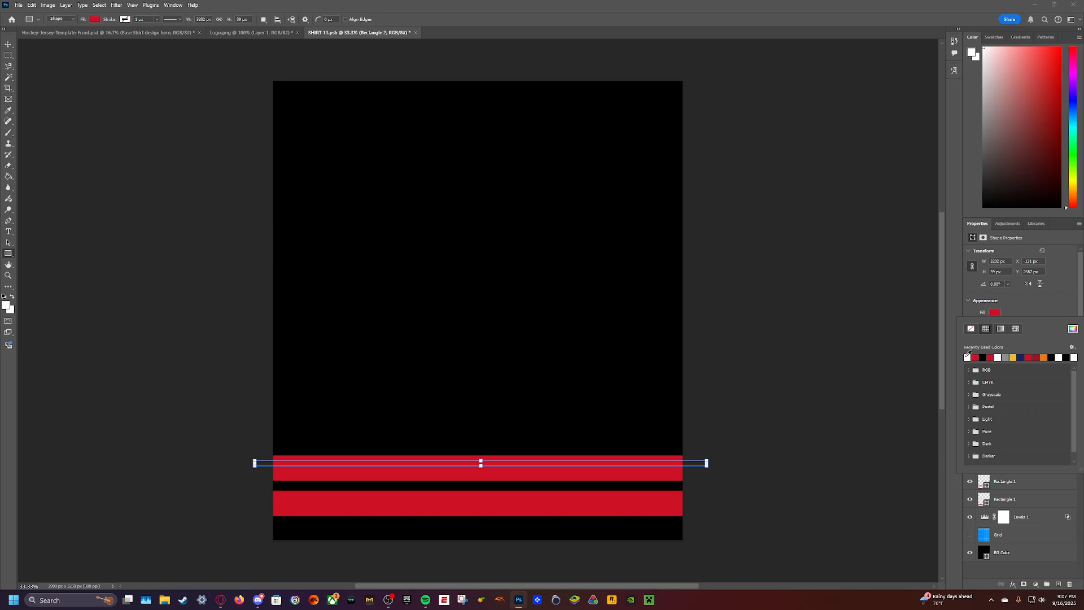
click(968, 357)
click(723, 228)
click(563, 240)
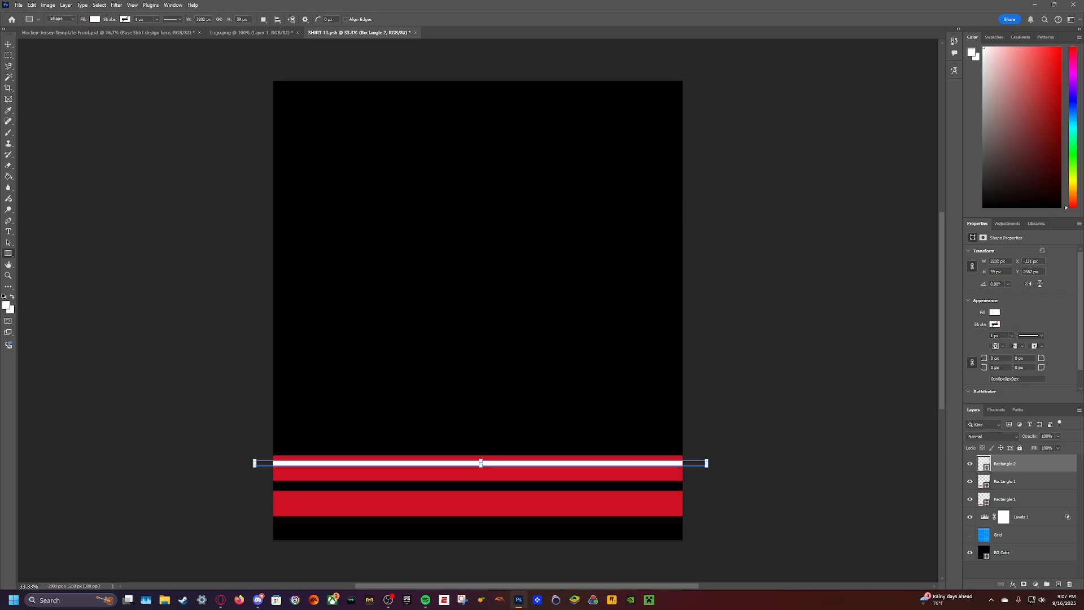
key(v)
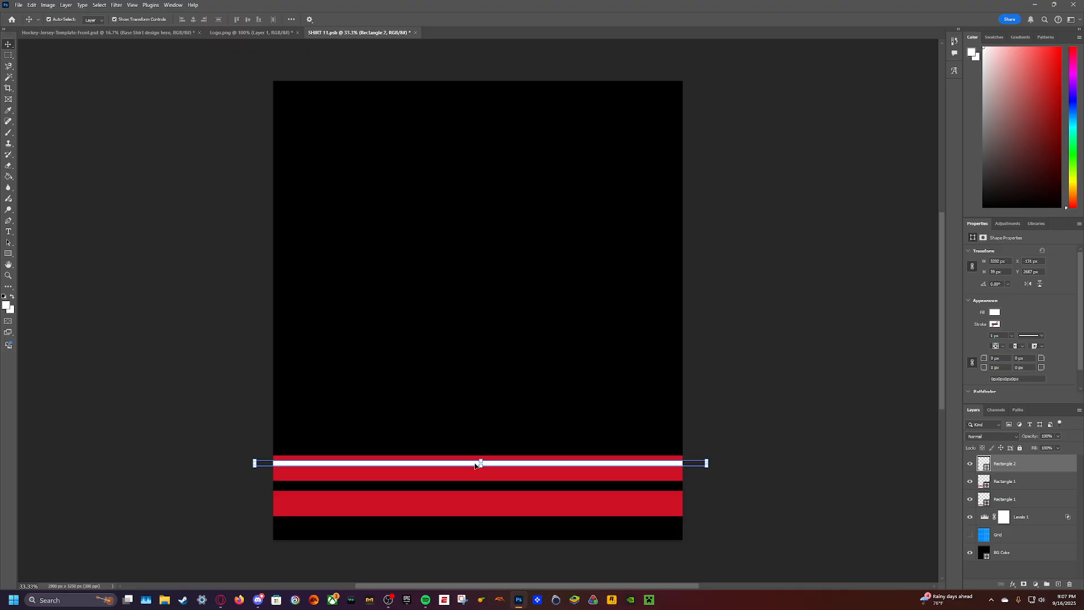
drag(476, 464, 476, 470)
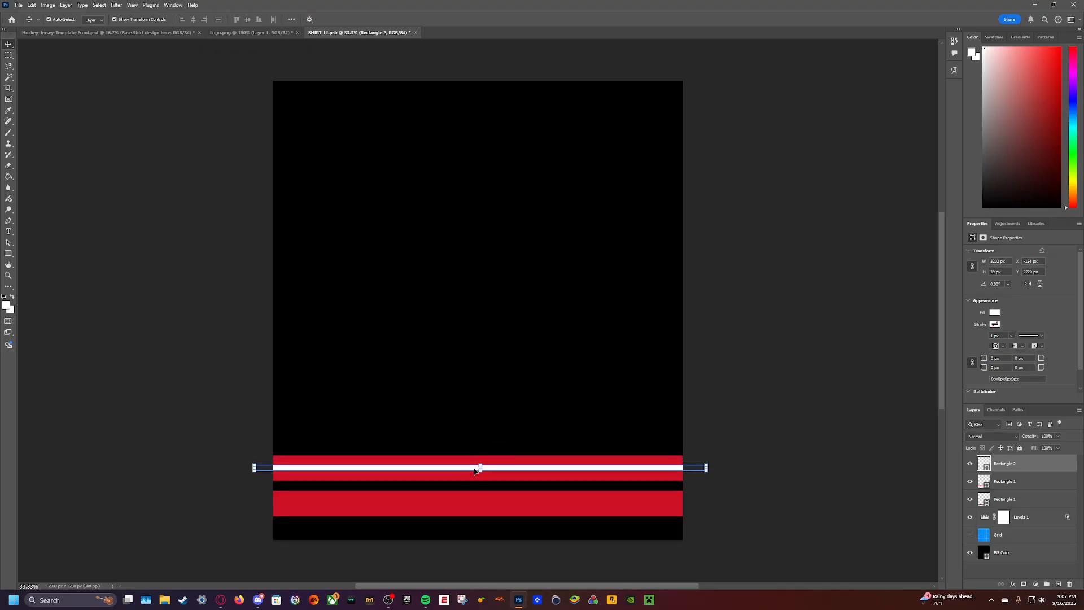
- Duplicate the white line onto the middle of the lower red stripe, then save the artwork and check it on the jersey mockup
key(ctrl+c)
click(7, 255)
key(ctrl+v)
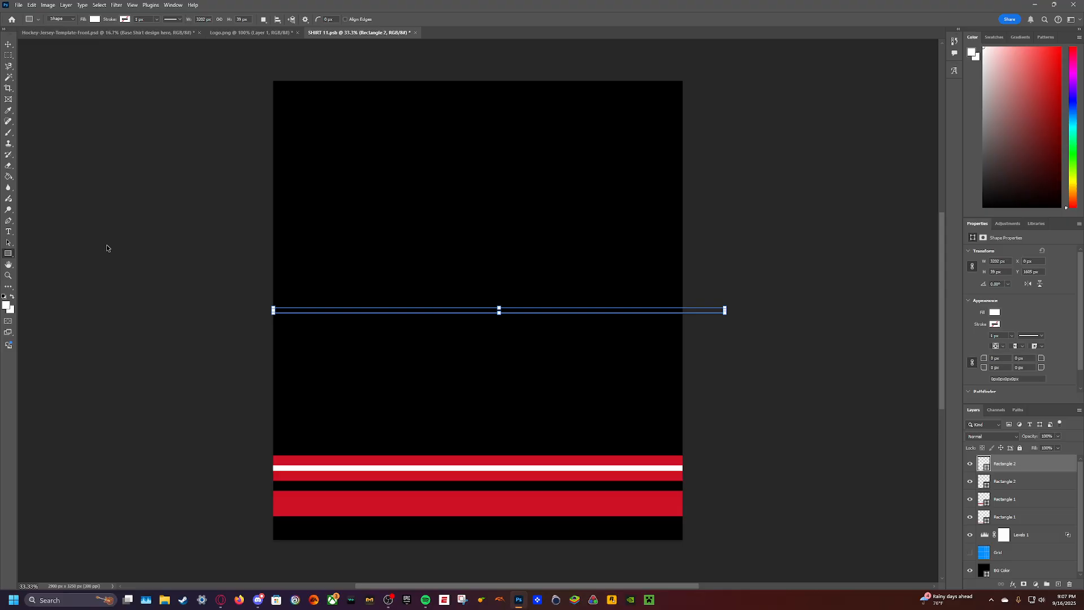
click(7, 44)
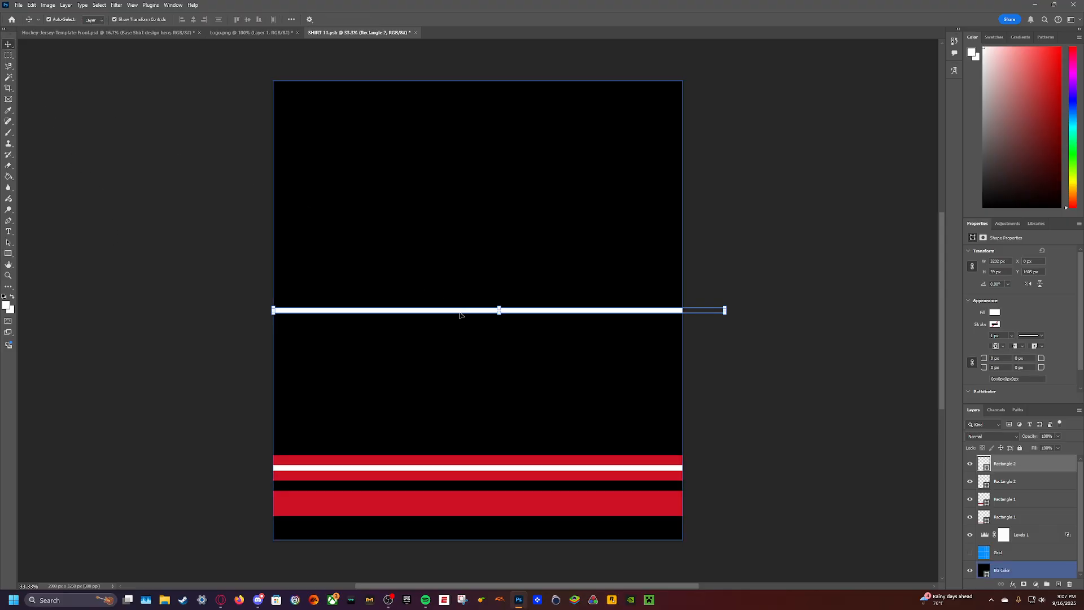
drag(460, 311, 407, 505)
click(158, 302)
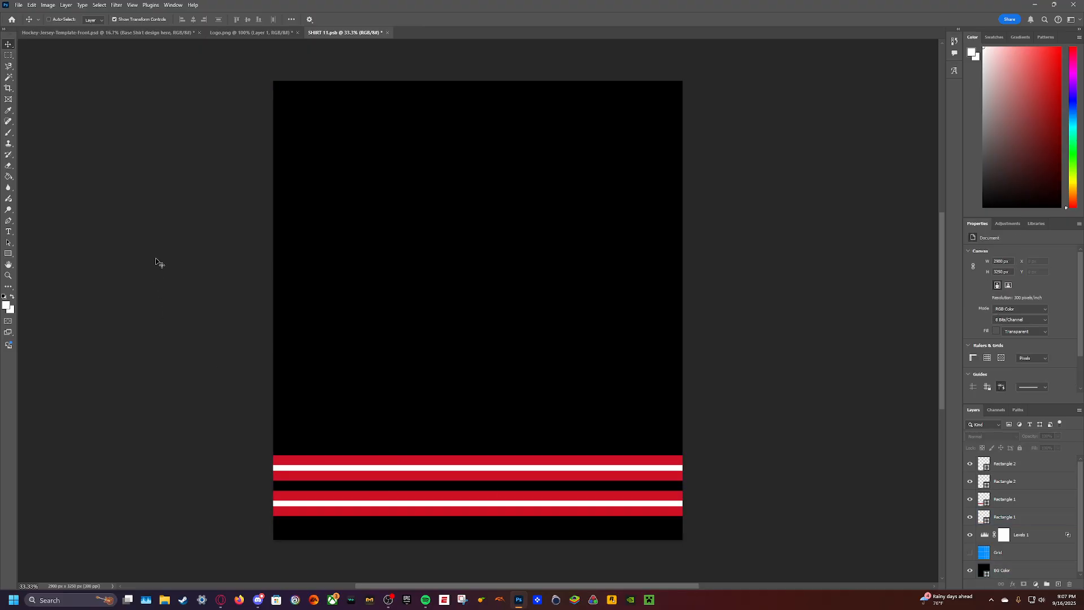
key(ctrl+s)
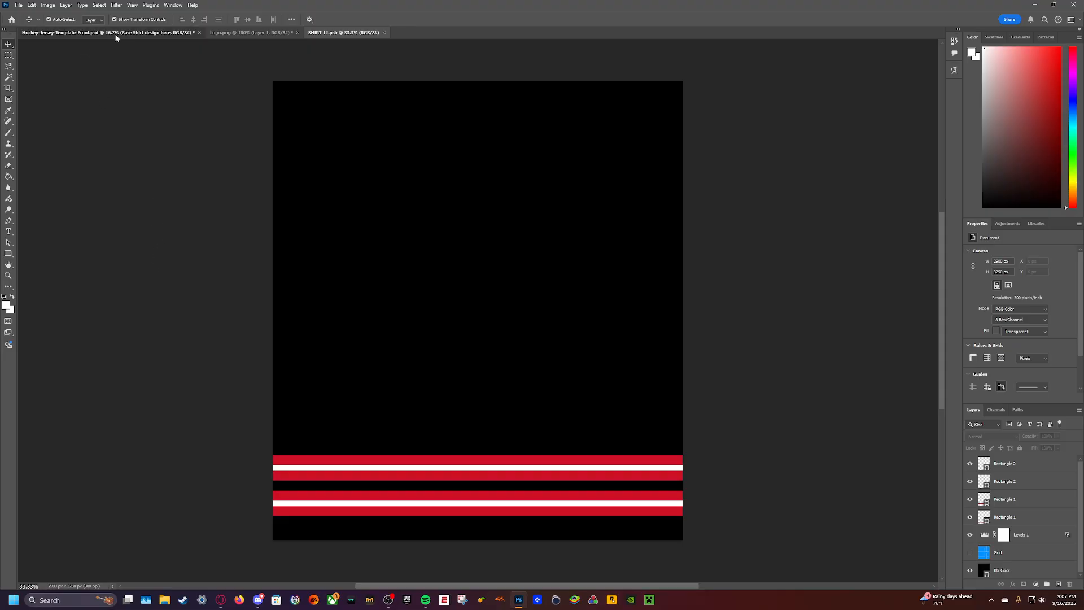
click(113, 32)
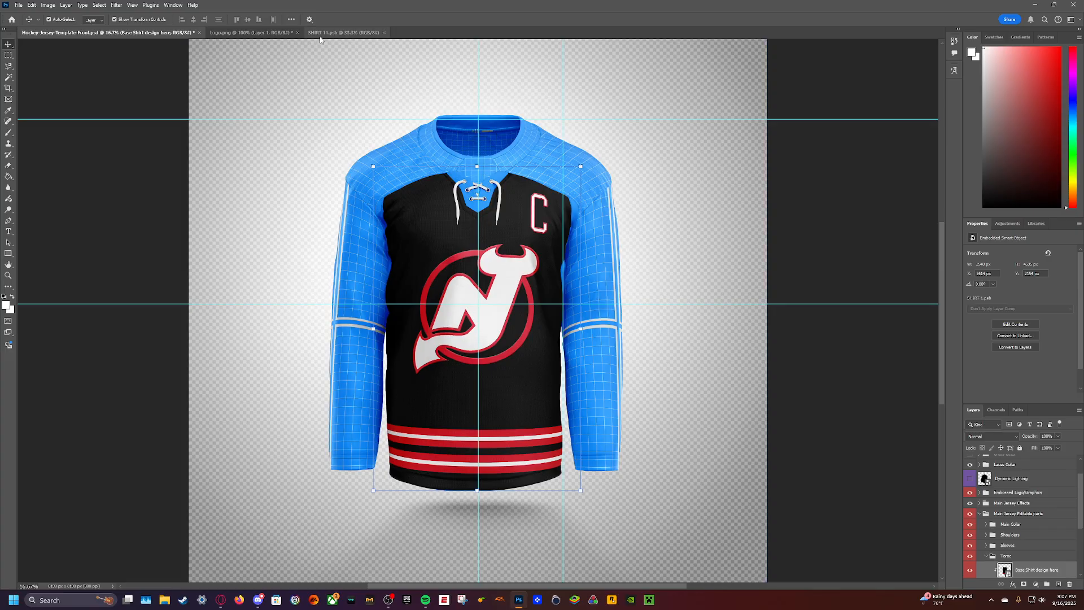
- Move all four stripe layers up together by about 36 px in the shirt artwork, then save and check the mockup
click(341, 32)
click(1046, 465)
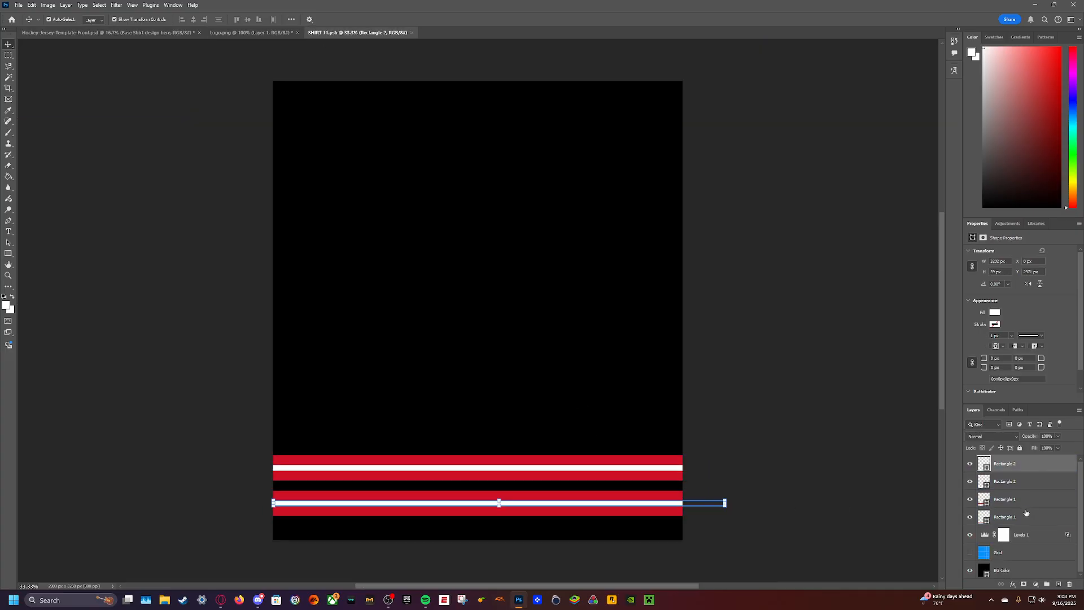
shift+click(1026, 513)
drag(515, 461, 514, 457)
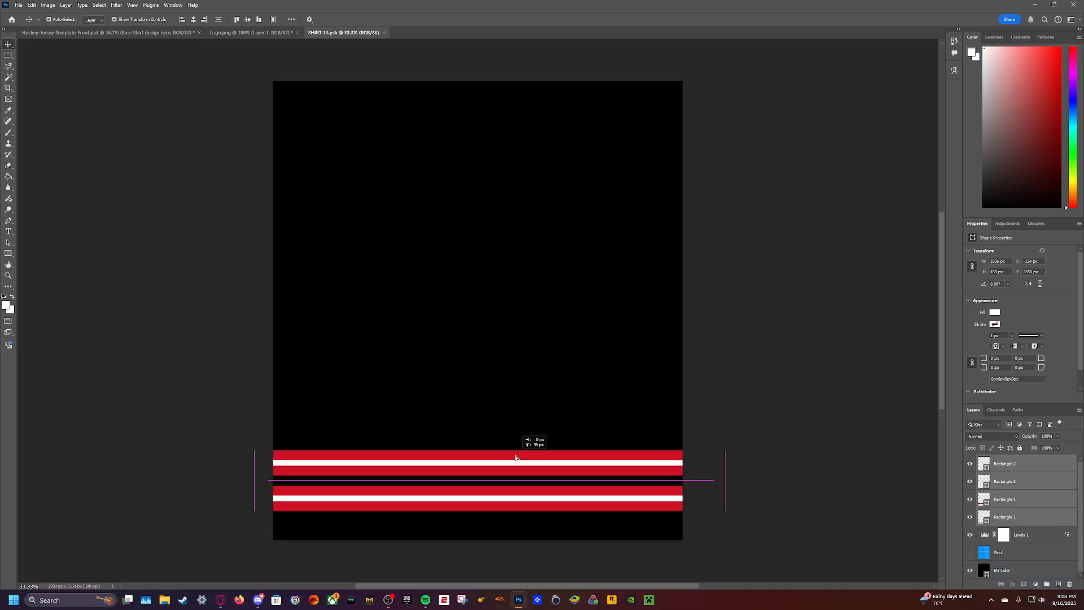
key(ctrl+s)
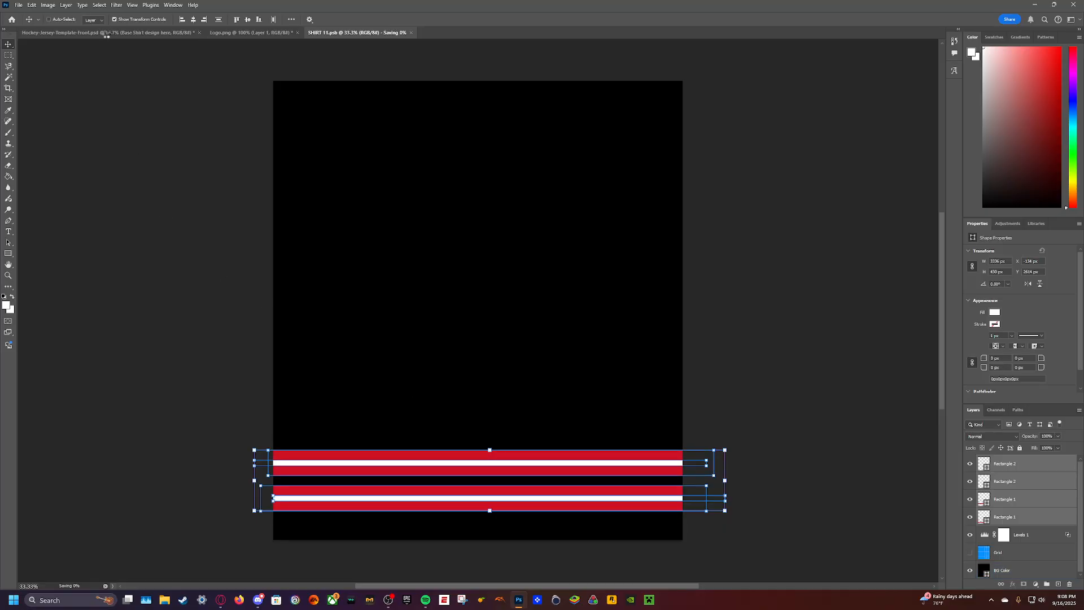
click(106, 34)
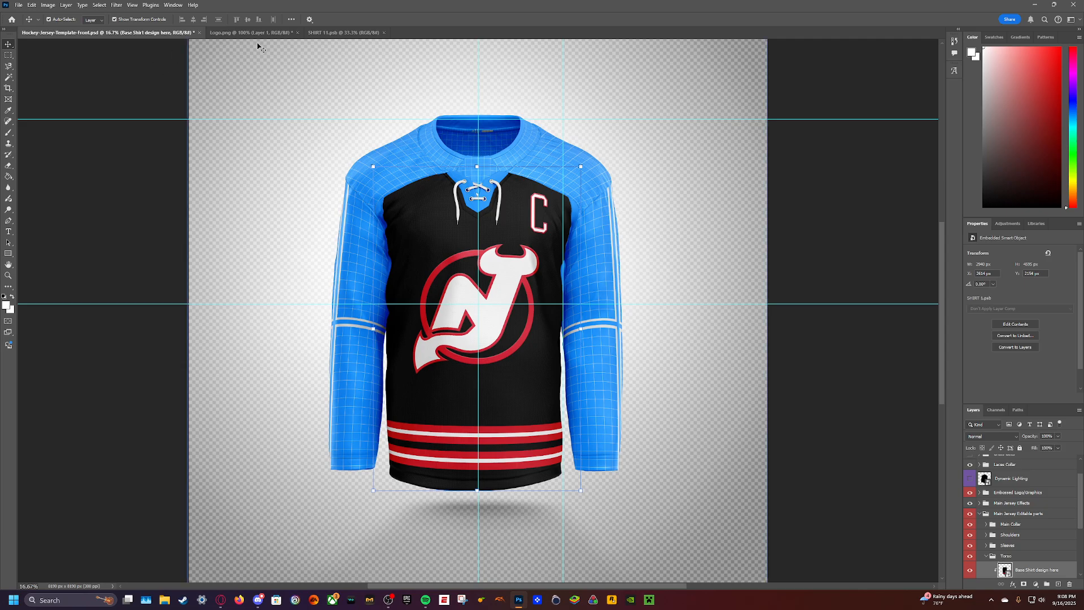
- Deselect the stripe layers and close the saved shirt artwork document
click(352, 34)
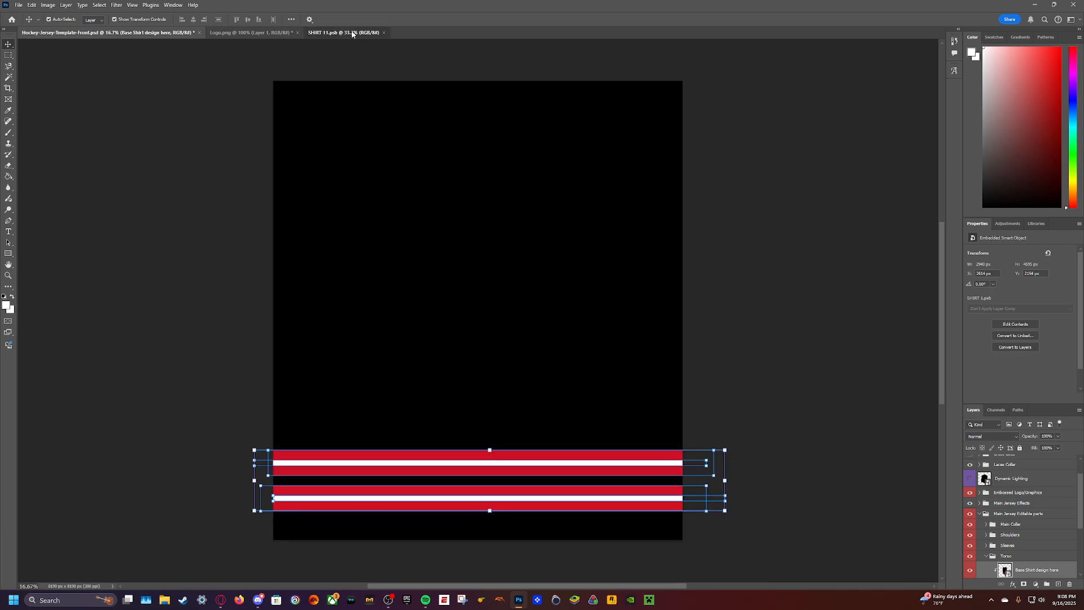
click(827, 411)
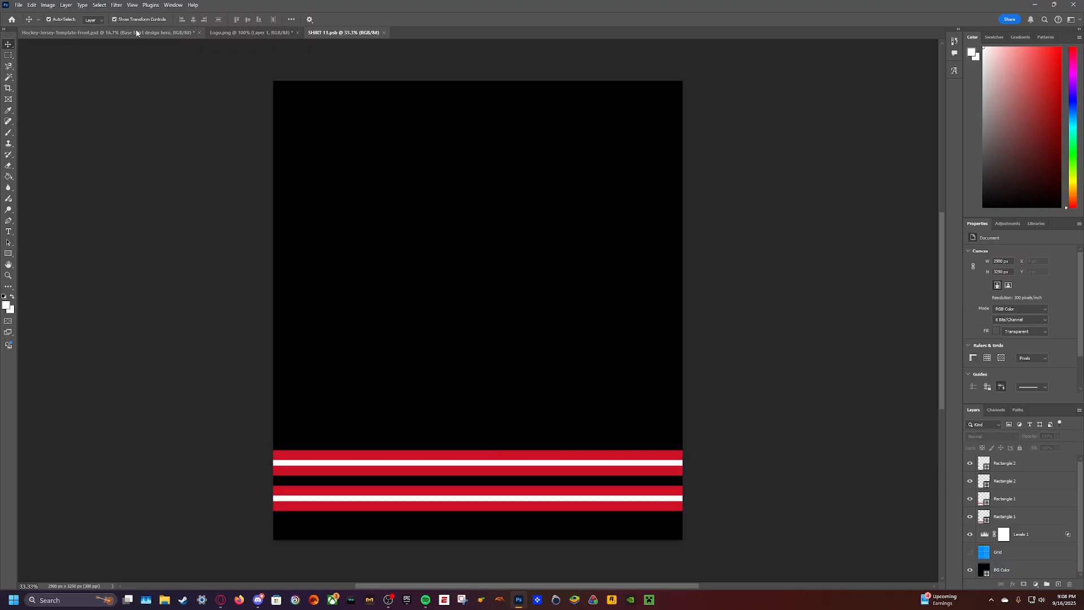
click(383, 33)
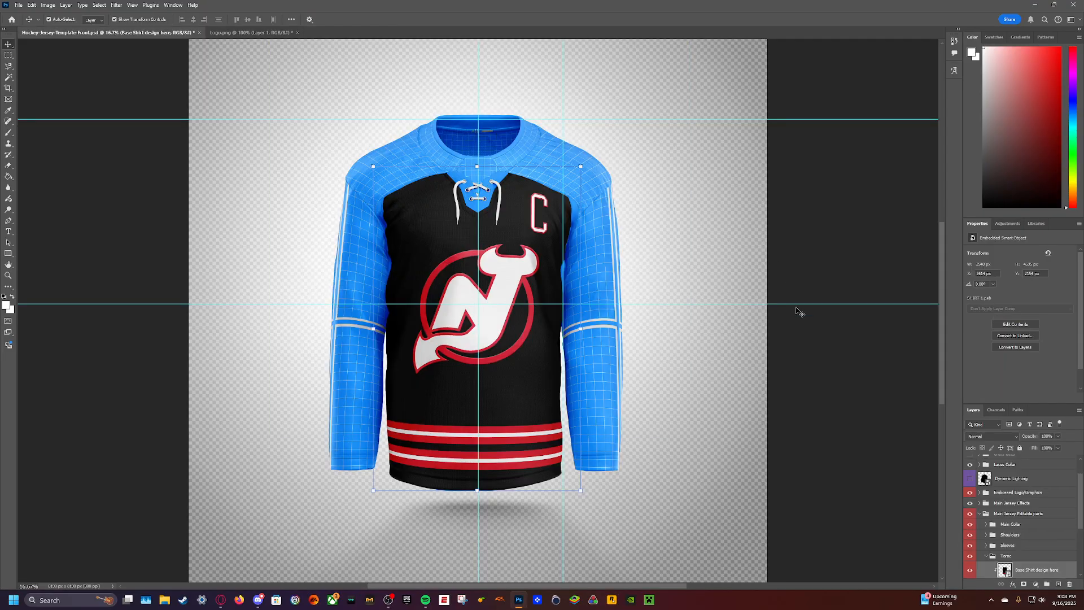
- Recolor the Left side part color and Right side part color layers of the torso with the library's black
click(1030, 524)
scroll(1030, 528, down, 2)
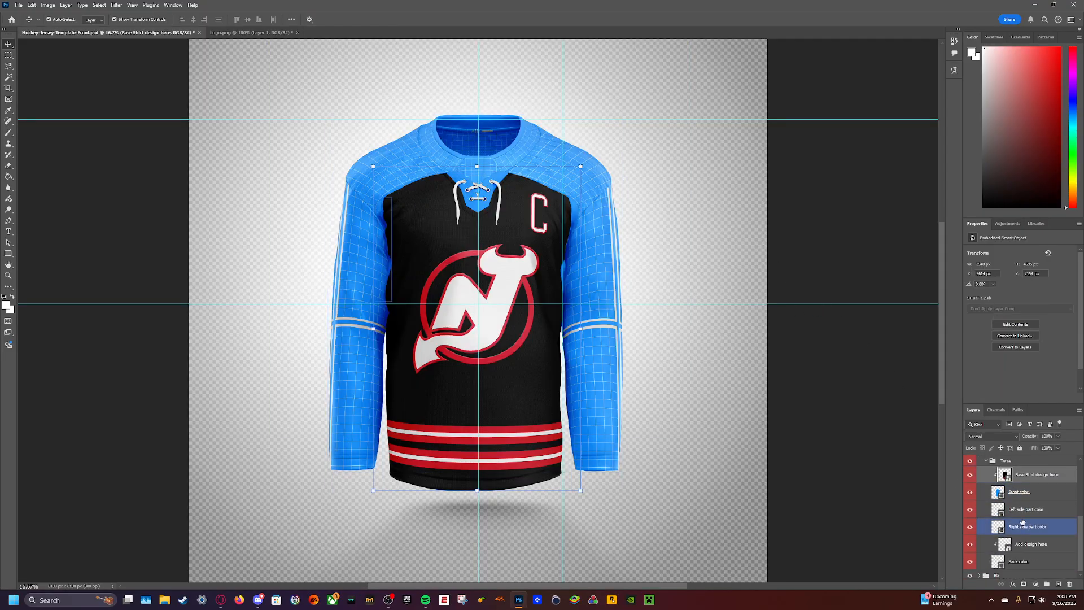
click(1026, 509)
click(1036, 223)
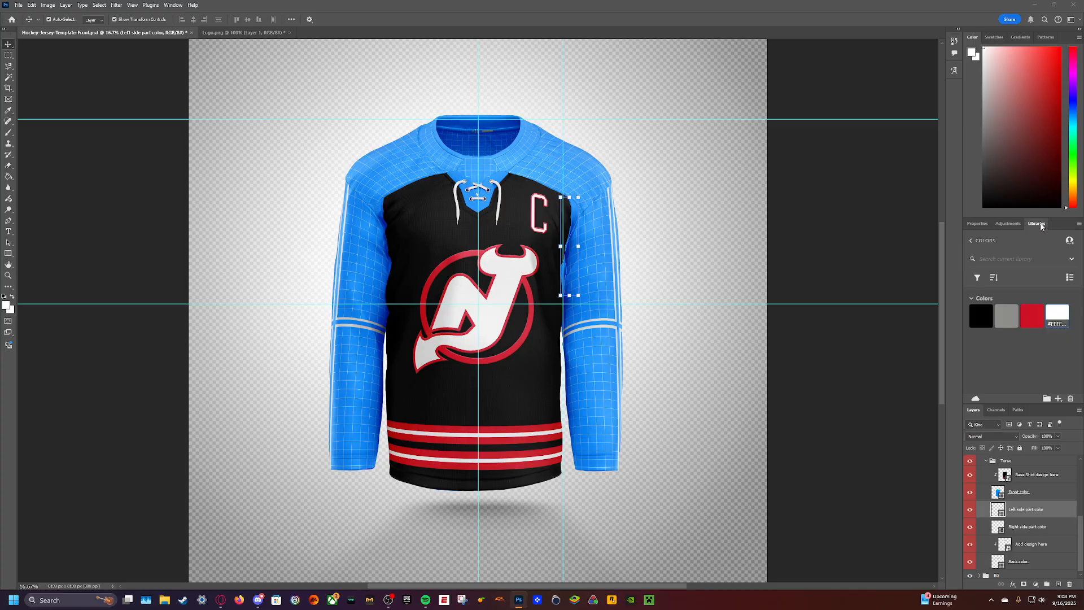
click(981, 313)
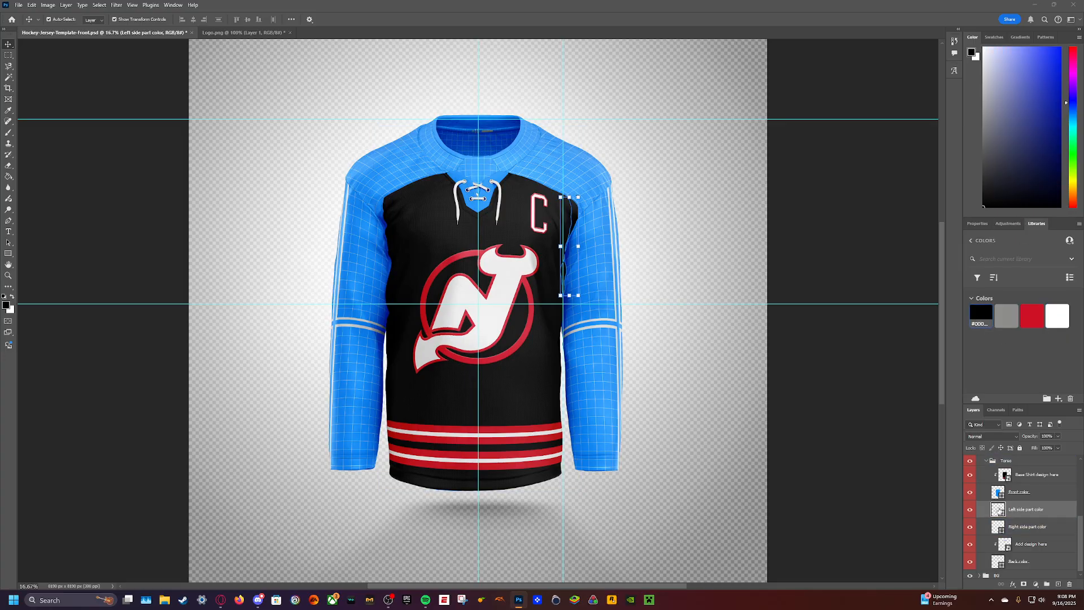
click(1039, 525)
click(980, 317)
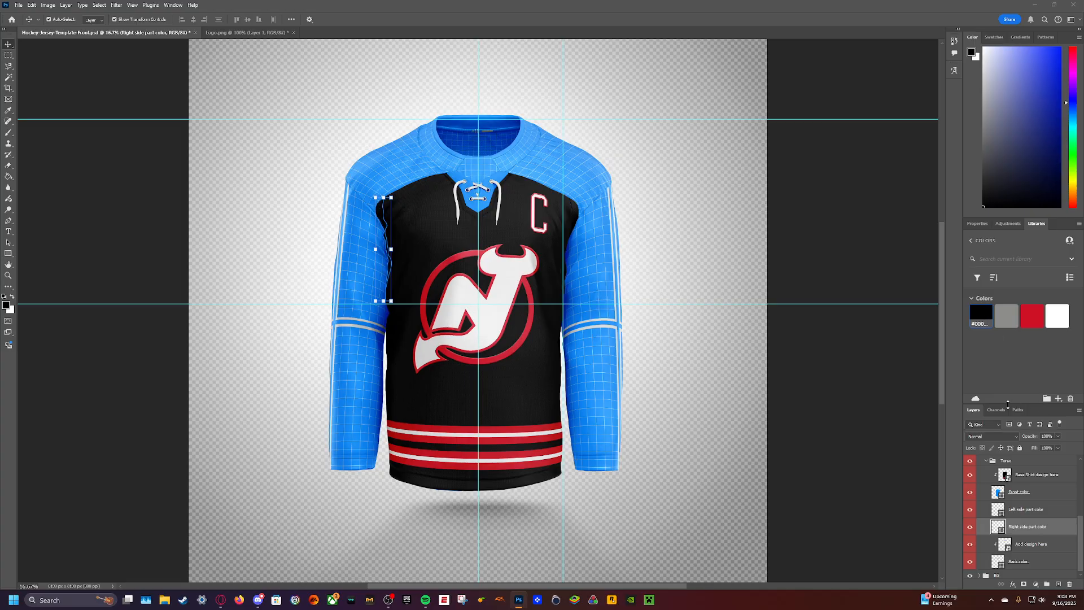
- Open the shirt back's design smart object, hide its grid, fill BG Color with black, and save and close it
scroll(1014, 412, down, 1)
scroll(884, 419, up, 1)
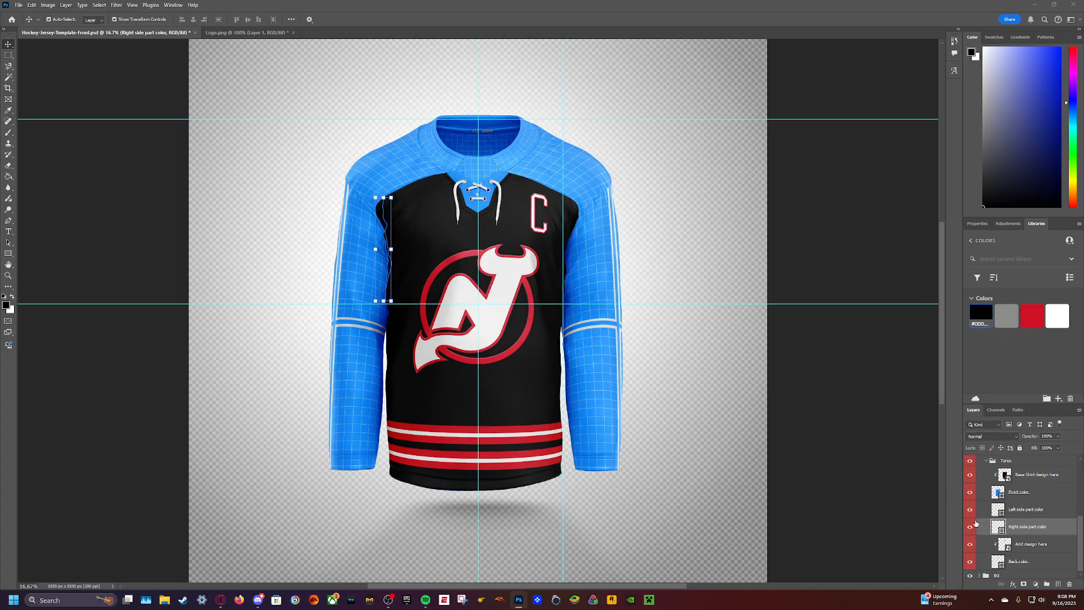
double_click(1005, 543)
click(970, 470)
click(987, 477)
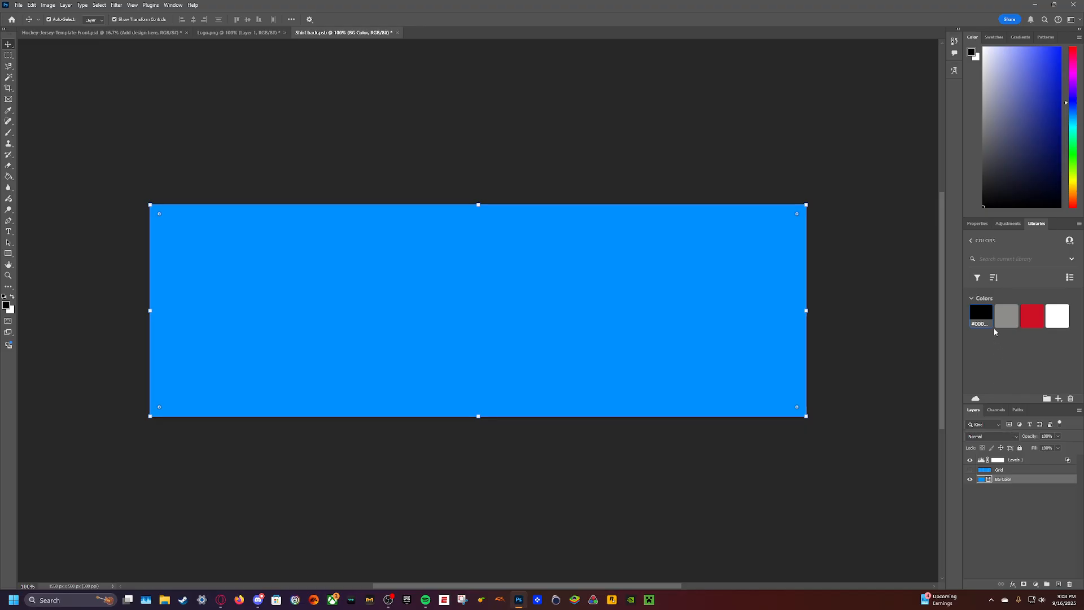
click(981, 316)
click(398, 32)
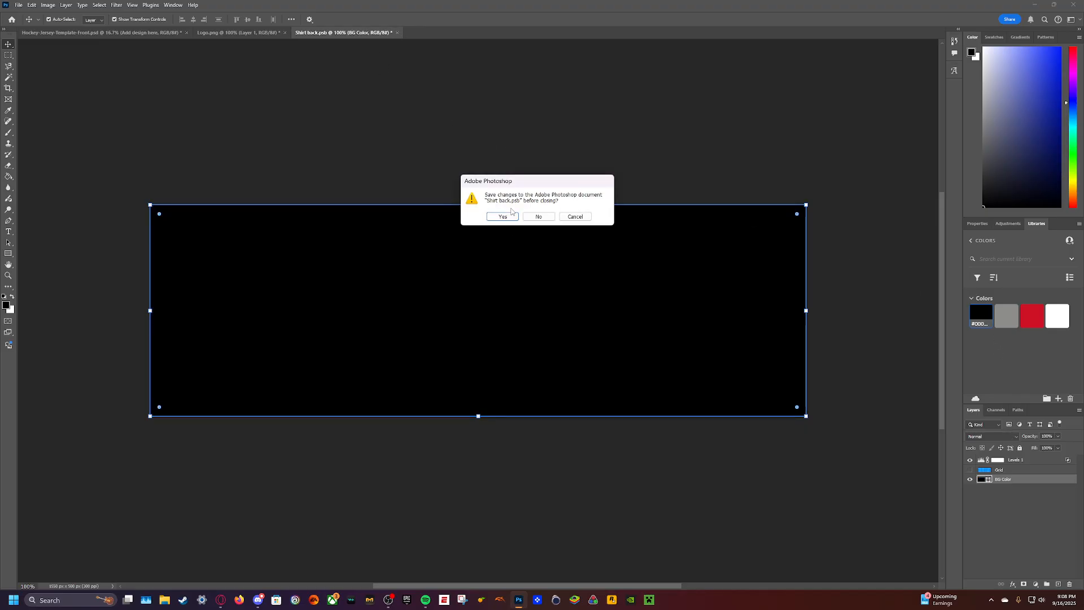
click(501, 215)
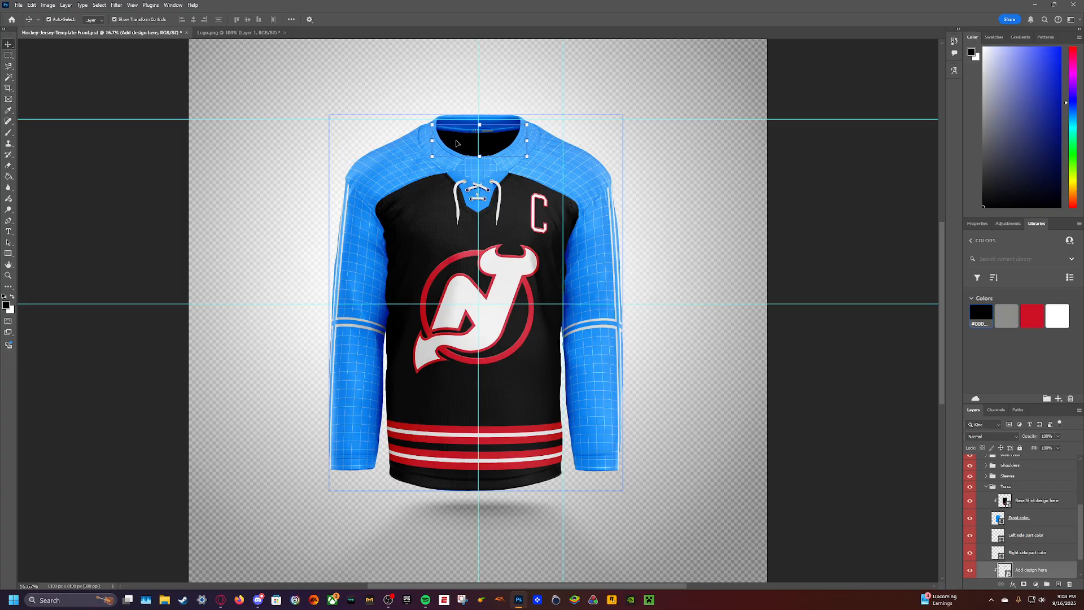
- Open the Sleeves group's Add design here smart object, hide its Grid layer and recolor BG Color black
scroll(1006, 540, down, 2)
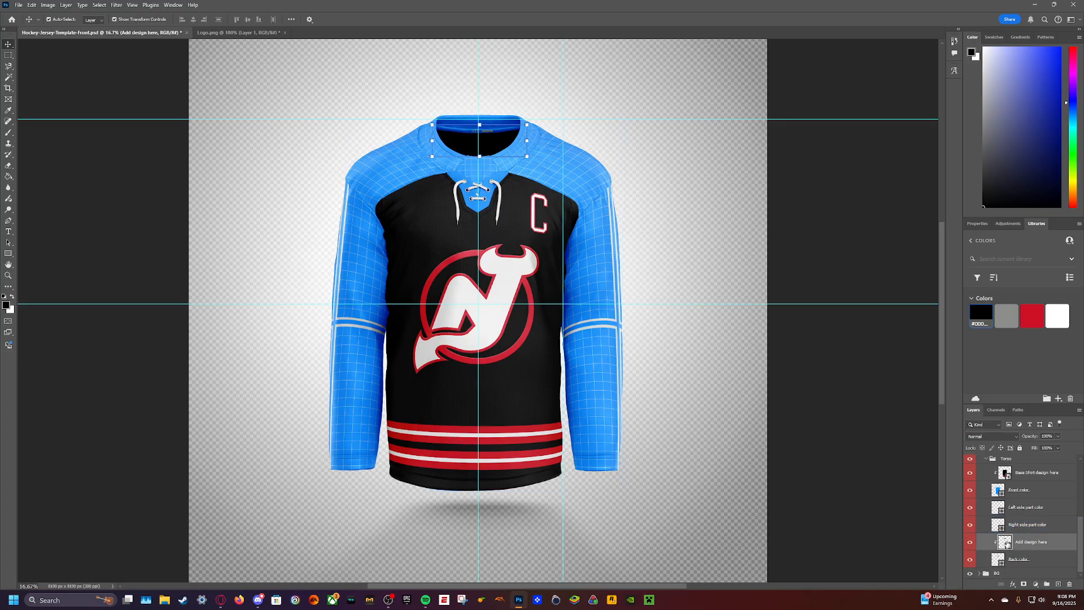
drag(1007, 544, 983, 463)
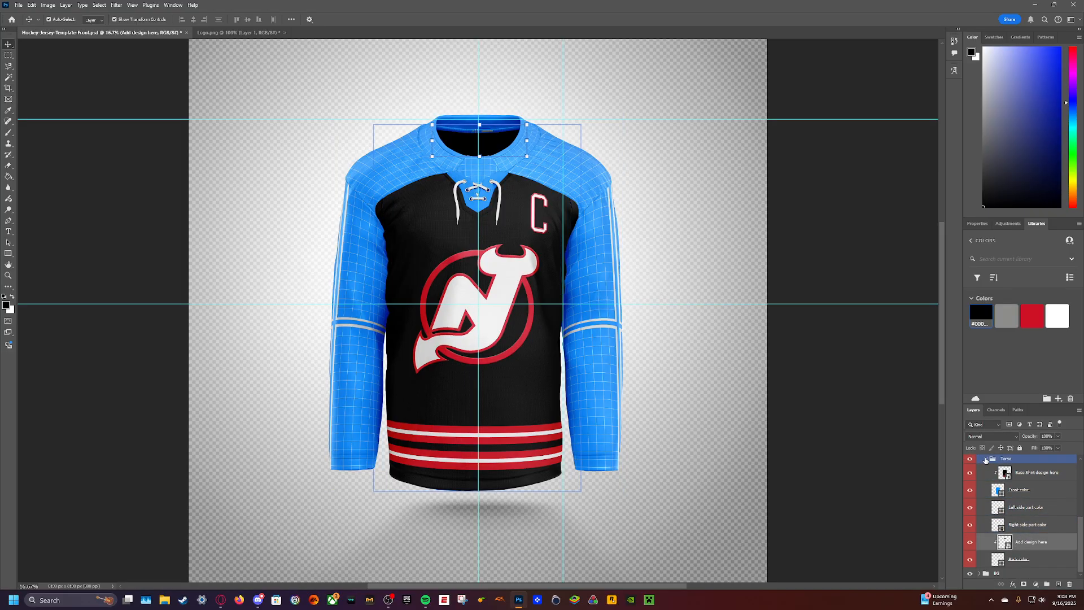
click(986, 461)
click(986, 553)
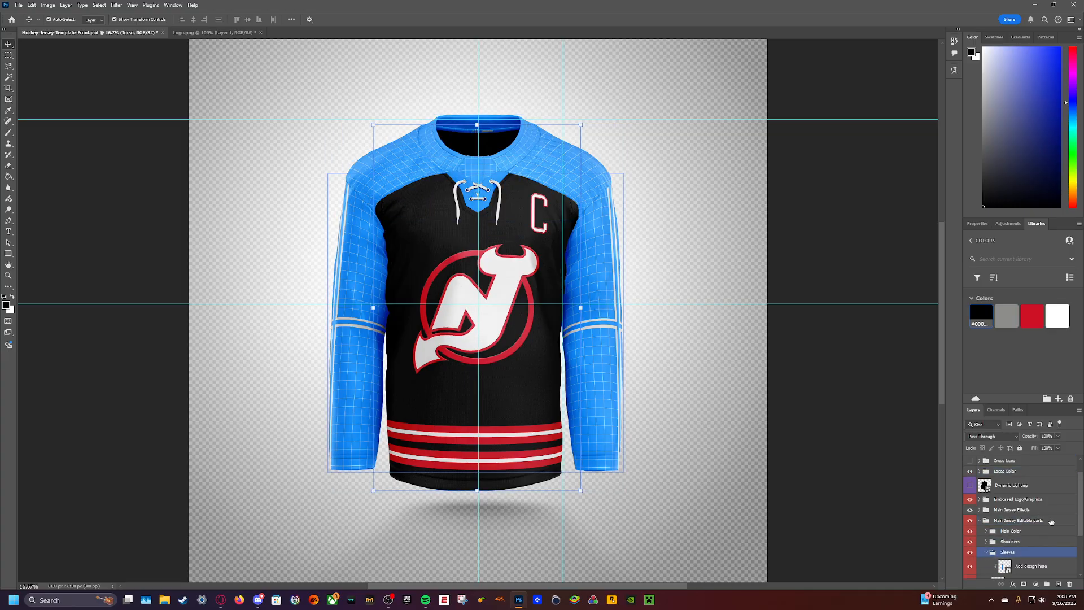
scroll(1050, 520, down, 2)
double_click(1004, 523)
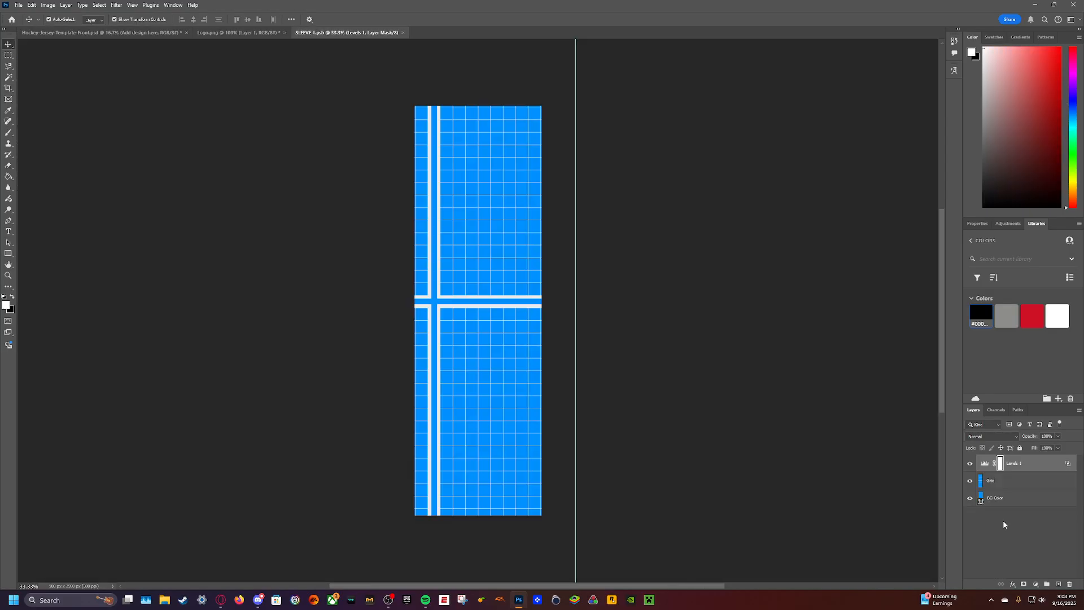
click(970, 480)
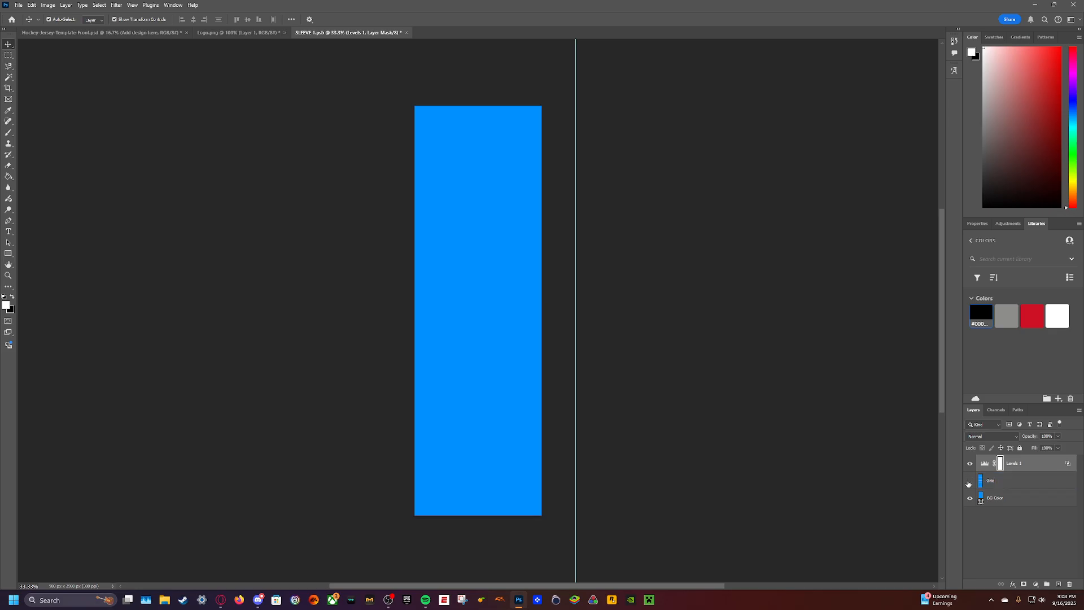
click(981, 315)
click(131, 91)
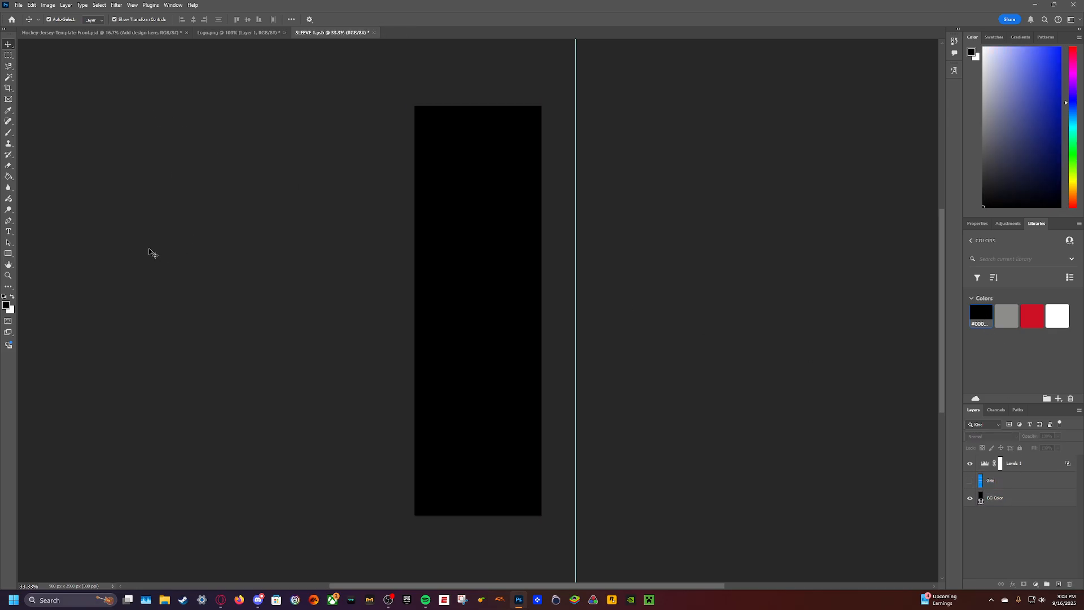
- Draw a rectangle about 1230 by 256 px across the lower sleeve, fill it with the library's red and duplicate it
click(9, 253)
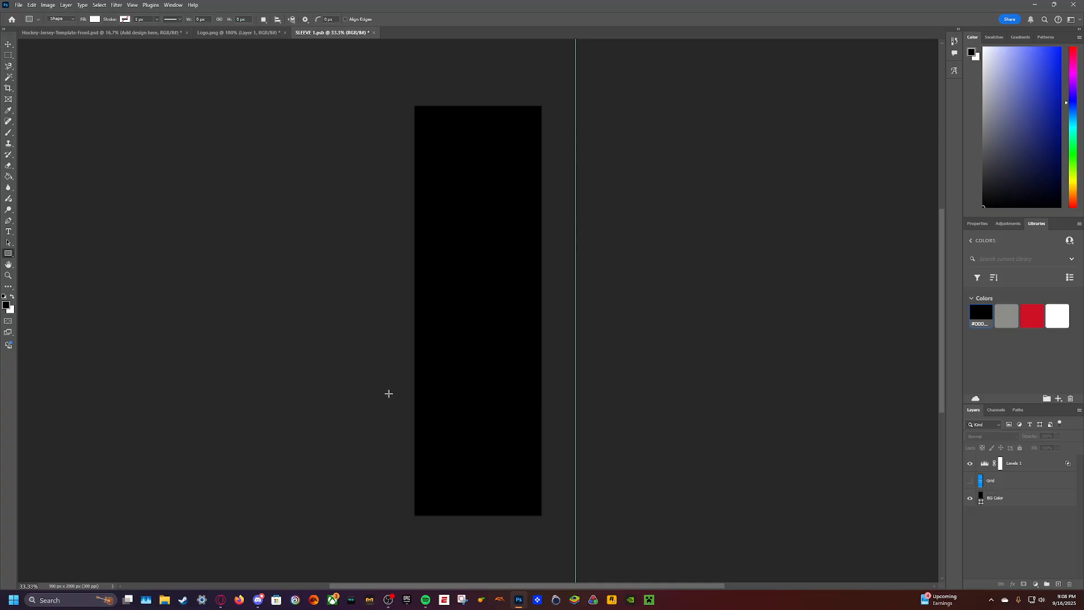
drag(388, 393, 562, 429)
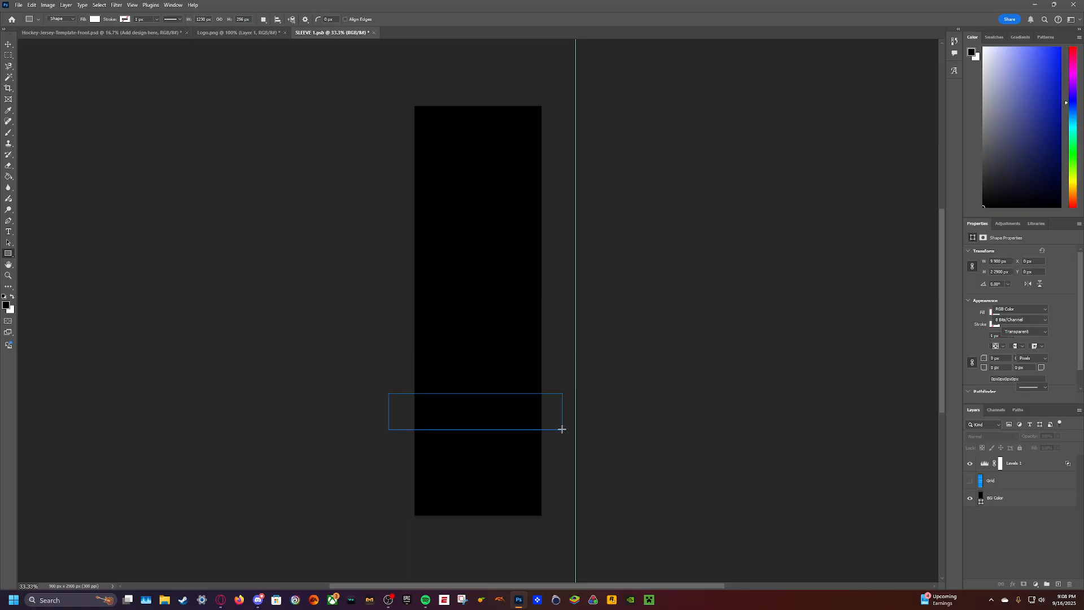
click(1036, 223)
click(1021, 318)
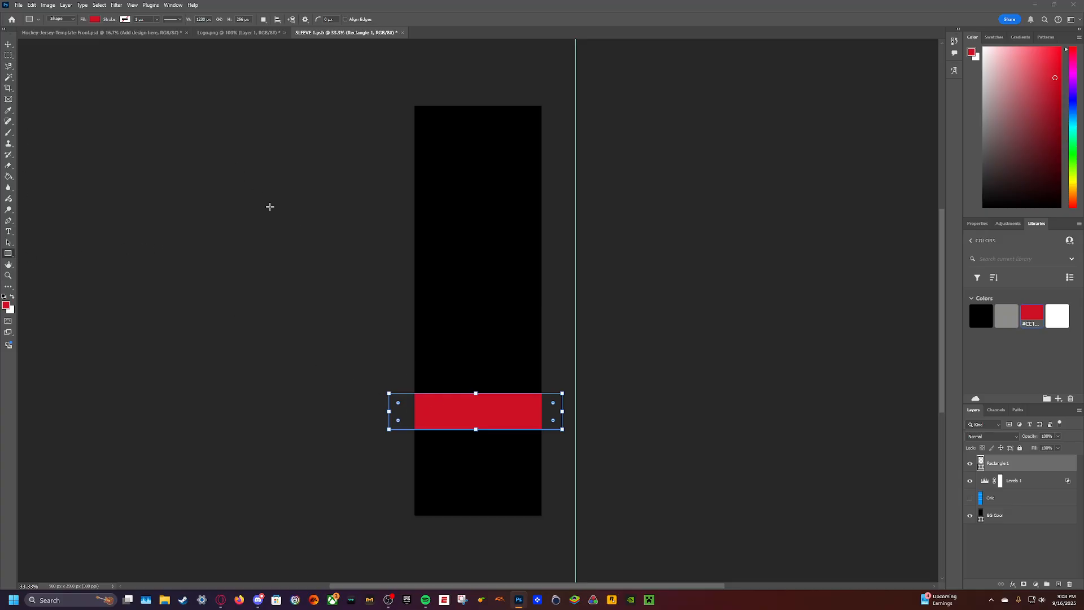
key(ctrl+v)
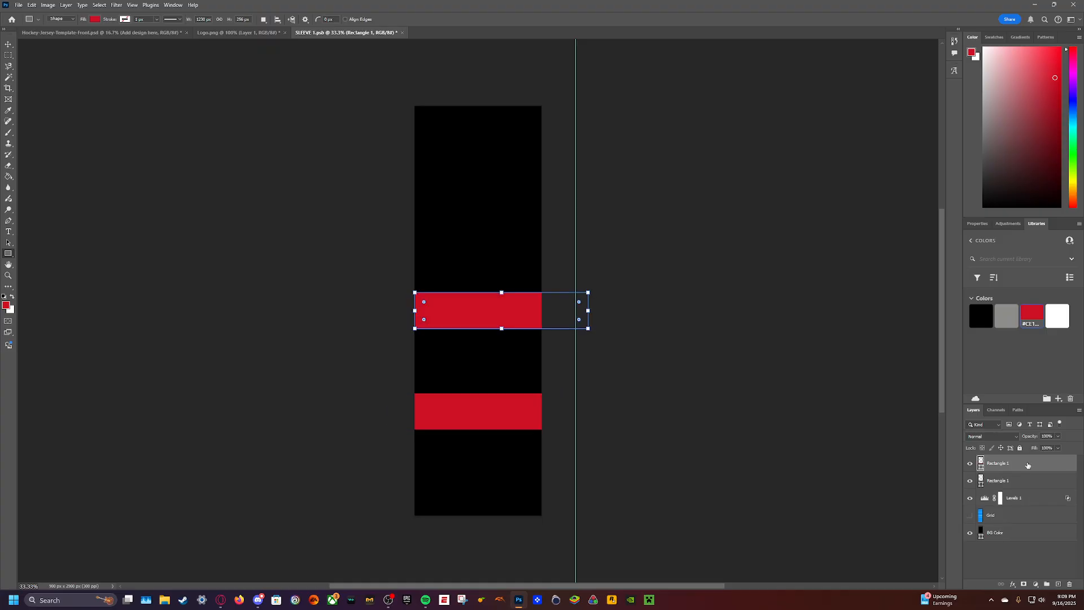
- Move the two red stripes down onto the lower part of the sleeve and check them on the jersey mockup
click(8, 44)
drag(484, 395, 470, 449)
drag(491, 300, 486, 386)
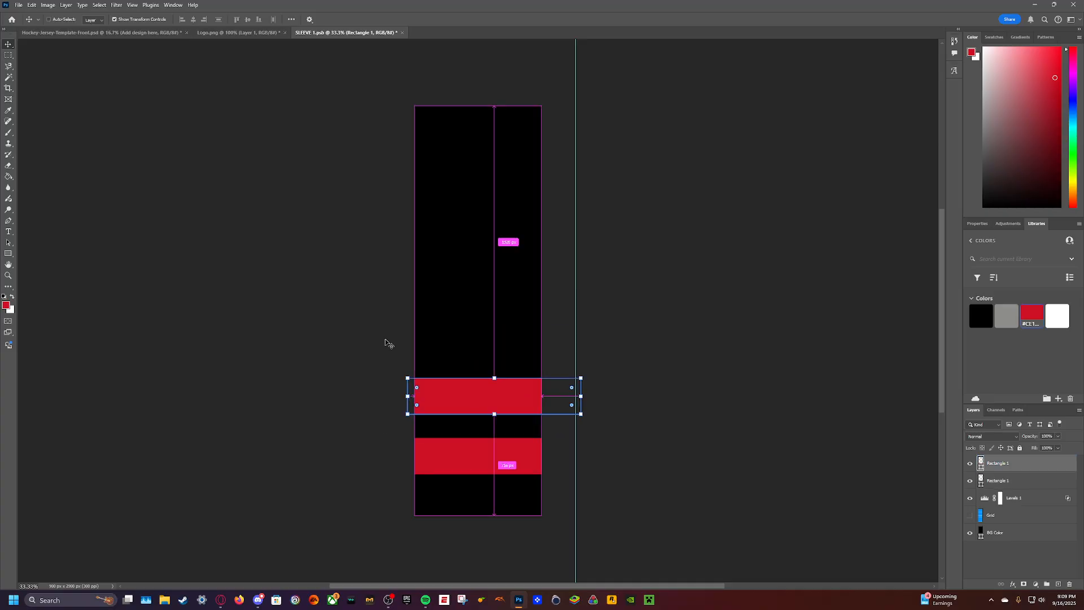
click(132, 35)
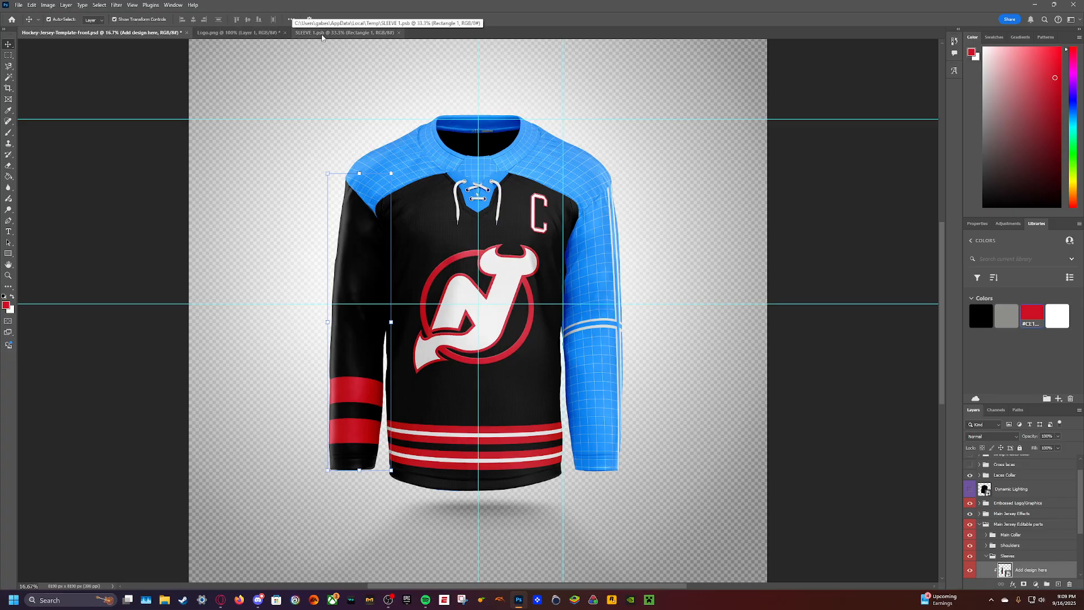
- Raise both red stripes slightly on the sleeve, save the design and check it on the jersey mockup
click(345, 32)
drag(476, 401, 469, 365)
click(476, 453)
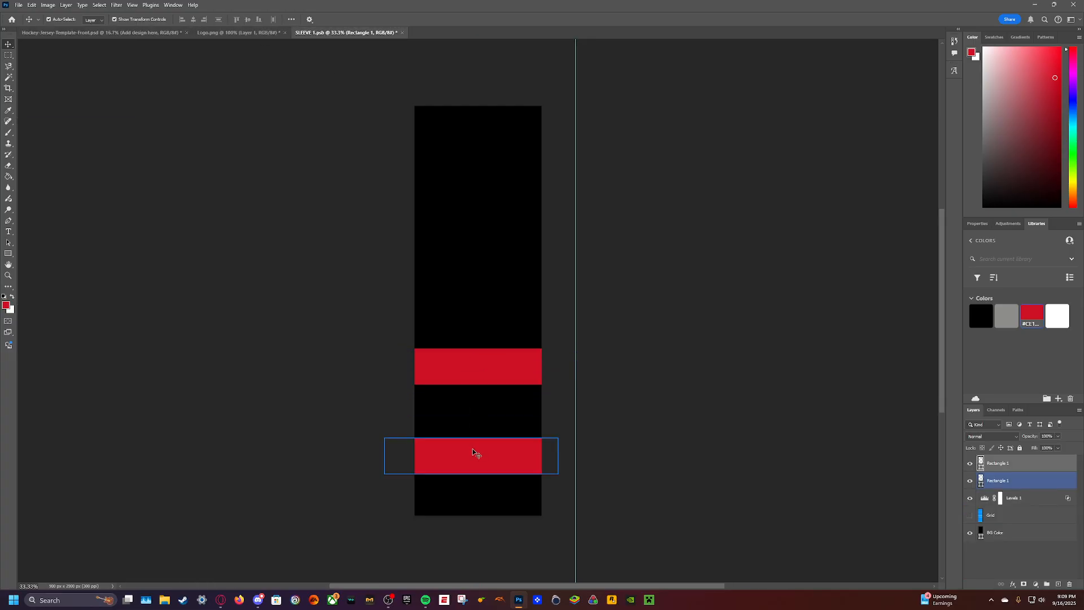
drag(477, 452, 489, 424)
key(ctrl+s)
click(151, 35)
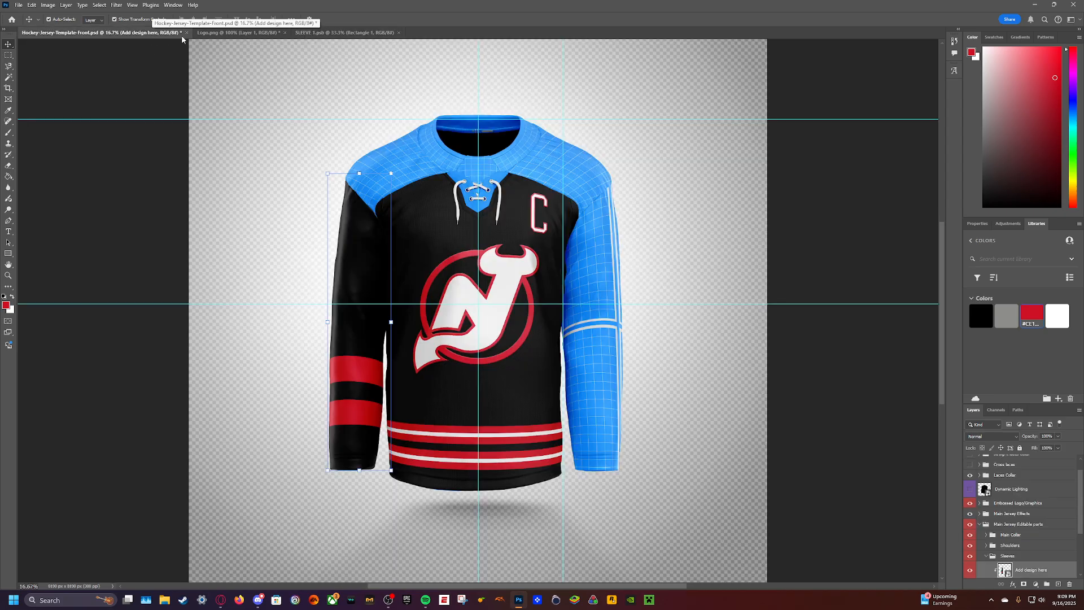
- Move the lower red stripe slightly closer to the upper one and check the spacing on the jersey mockup
click(336, 33)
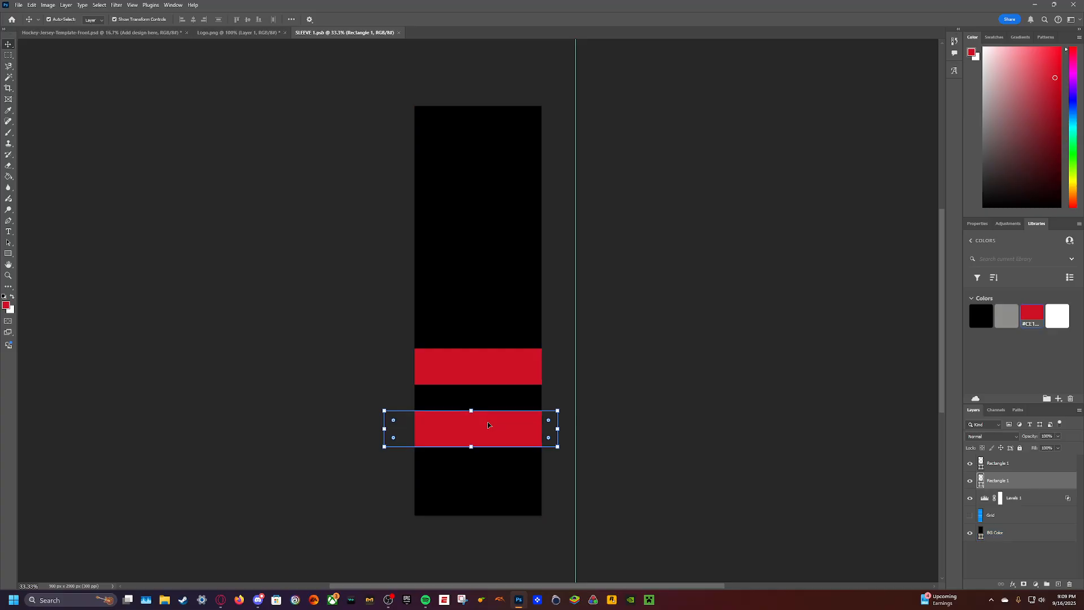
drag(486, 426, 489, 418)
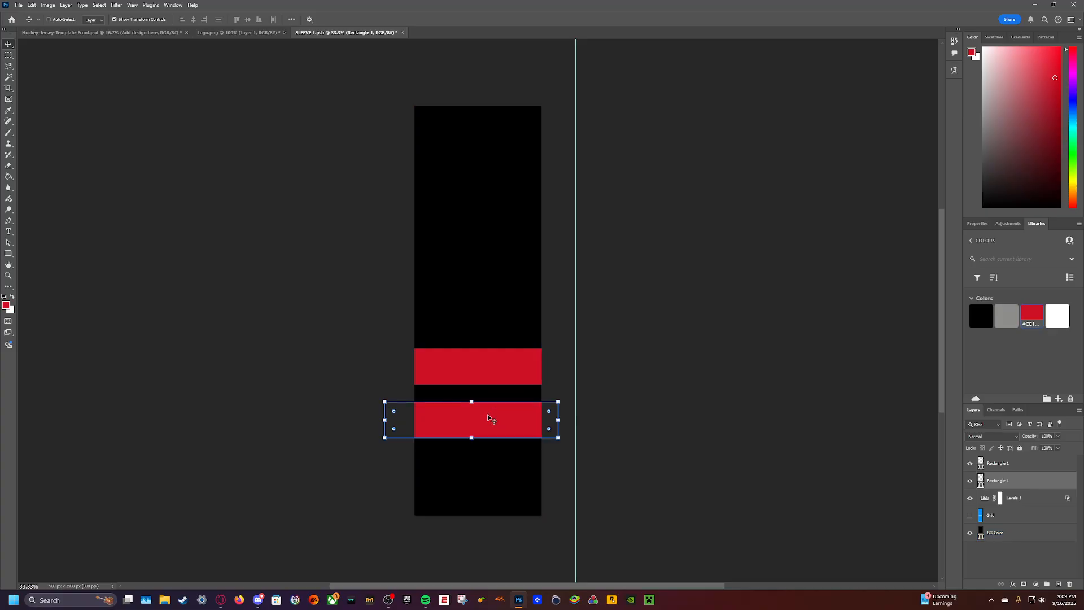
click(148, 34)
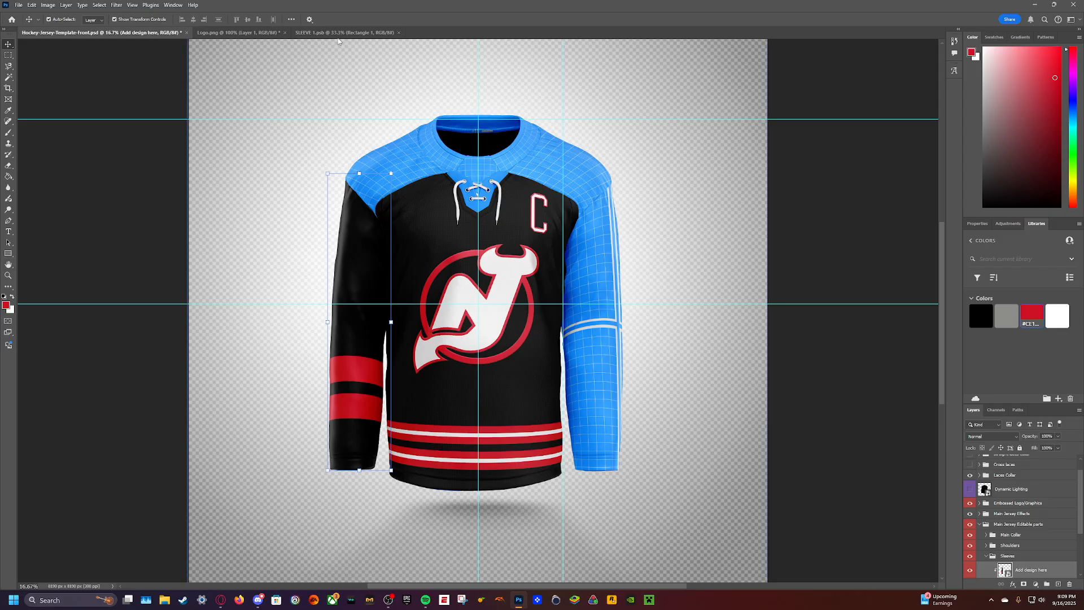
- Draw a rectangle about 1090 by 70 px, fill it with the library's white, bring it to the front and center it on the upper red stripe
key(ctrl+shift+Tab)
click(8, 252)
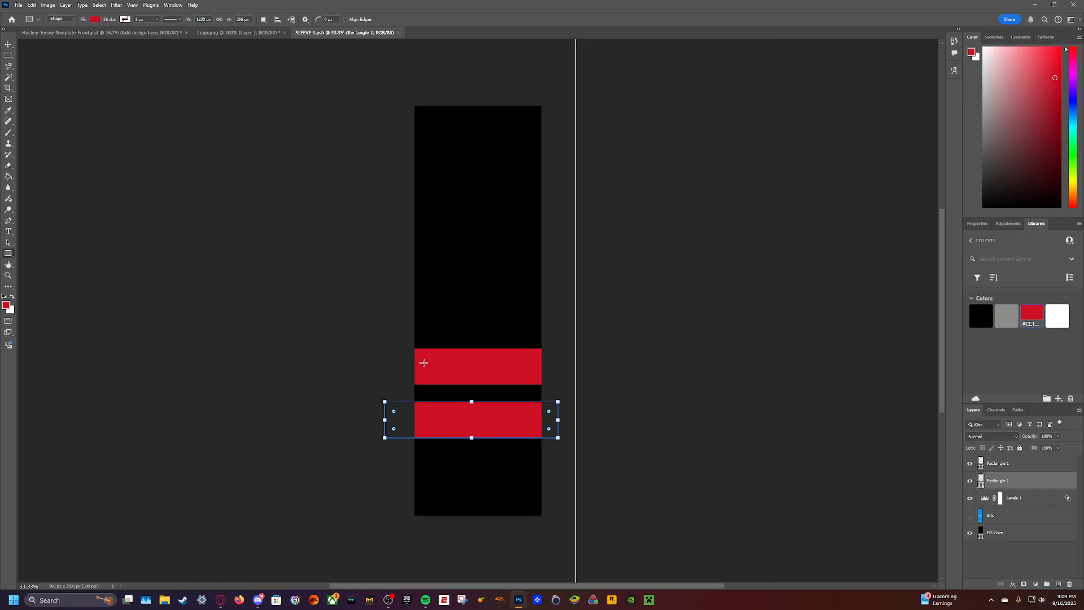
drag(405, 358, 558, 368)
click(1036, 223)
click(1057, 314)
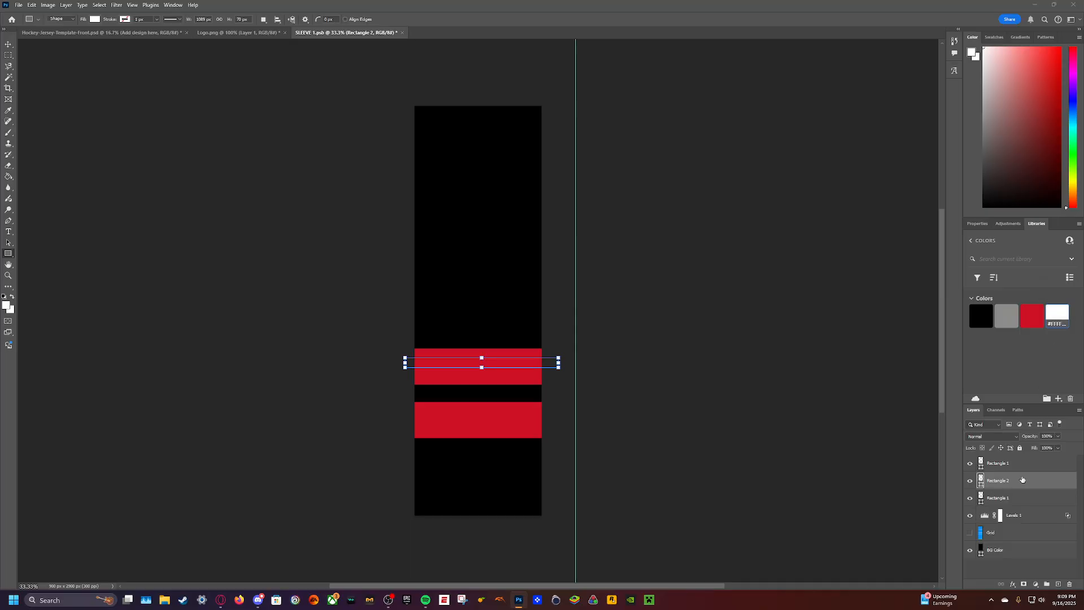
drag(1022, 480, 1022, 463)
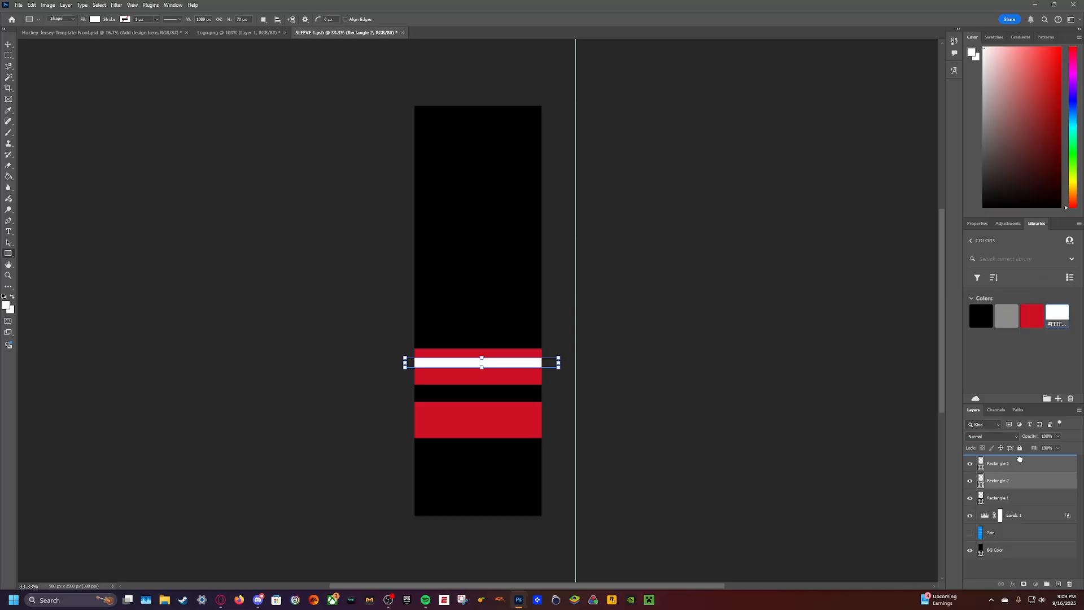
click(9, 45)
mouse_move(487, 363)
mouse_down()
mouse_move(510, 349)
mouse_move(494, 367)
mouse_up()
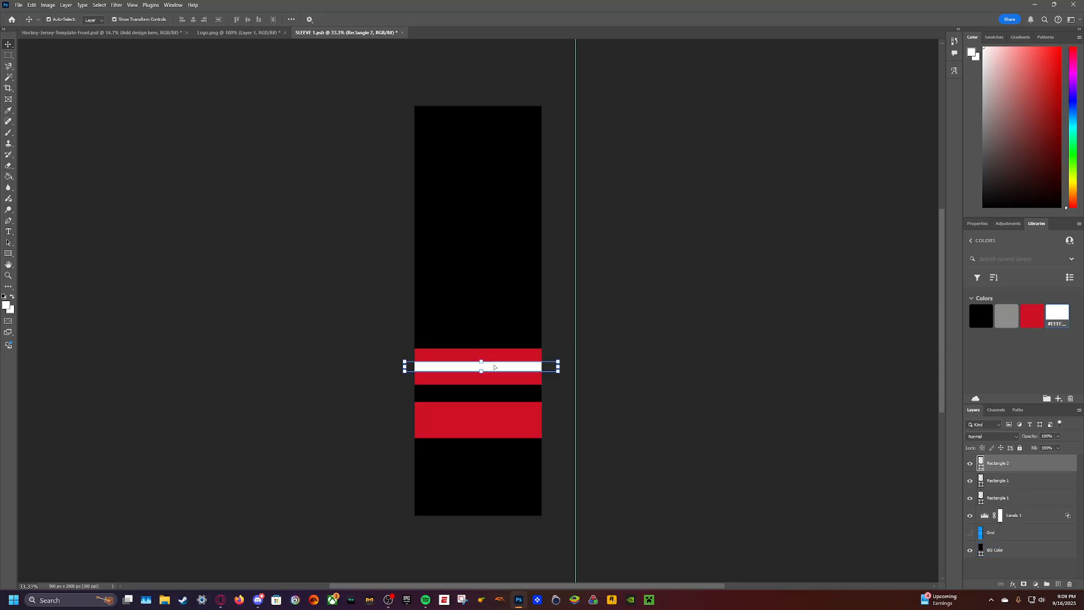
- Duplicate the white stripe, center the copy on the lower red stripe, save the sleeve design and check it on the mockup
click(8, 253)
key(ctrl+v)
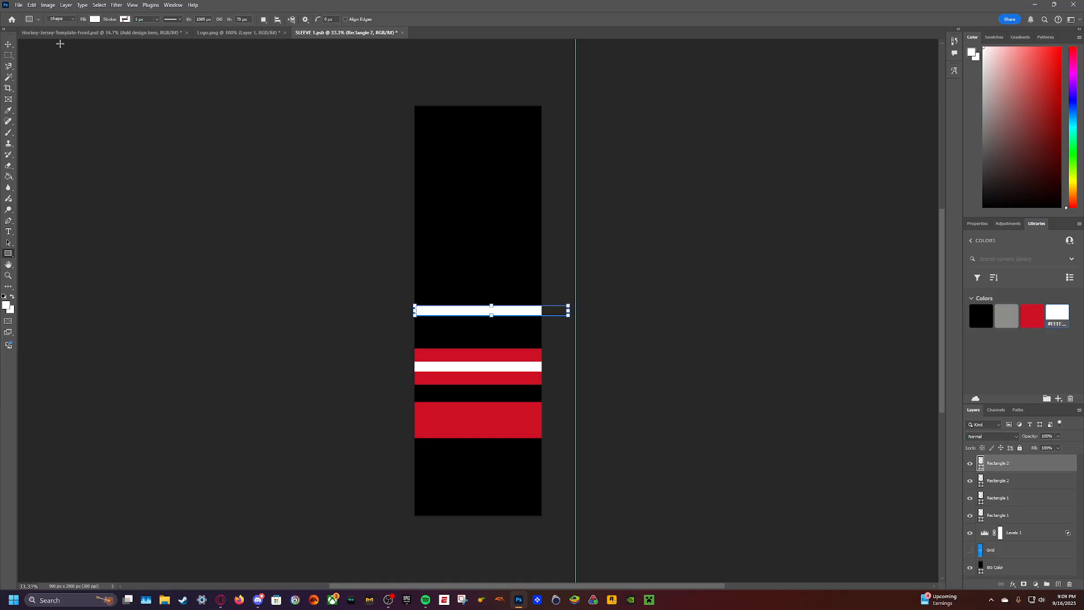
click(8, 44)
drag(491, 310, 511, 420)
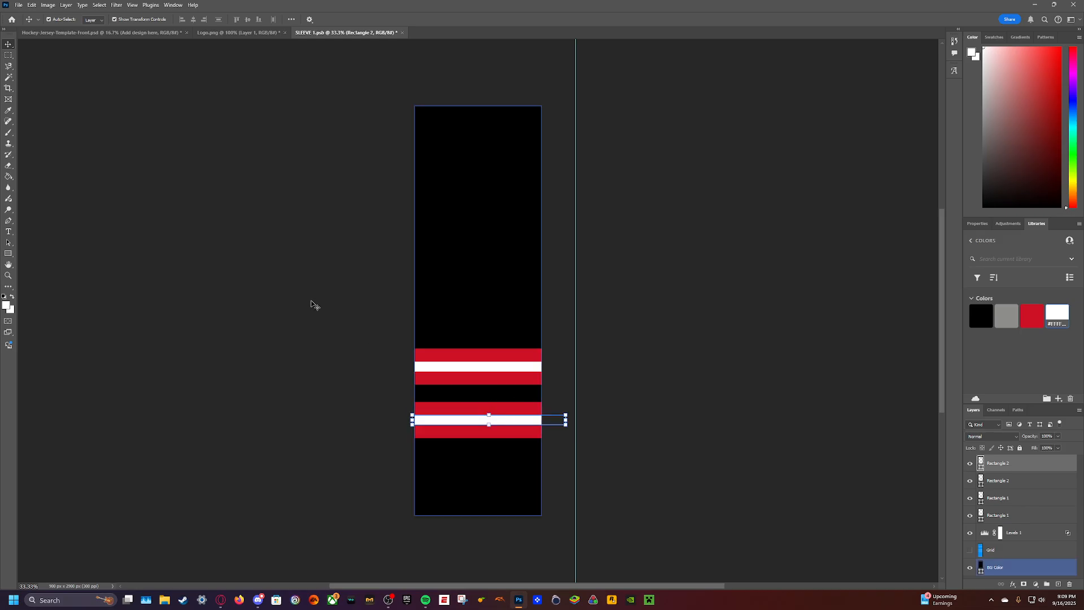
click(311, 305)
key(ctrl+s)
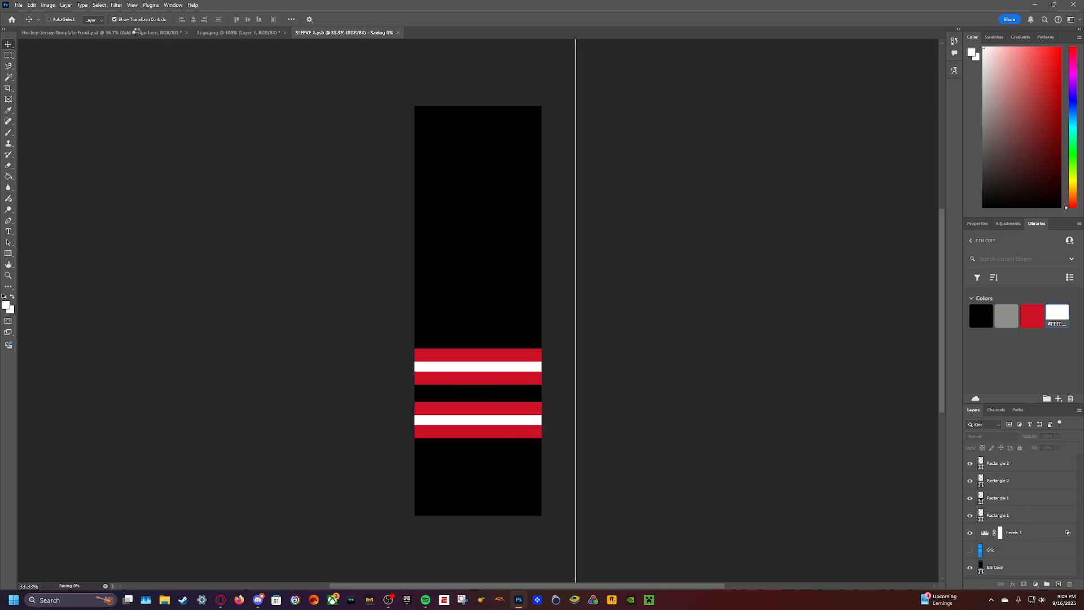
click(137, 33)
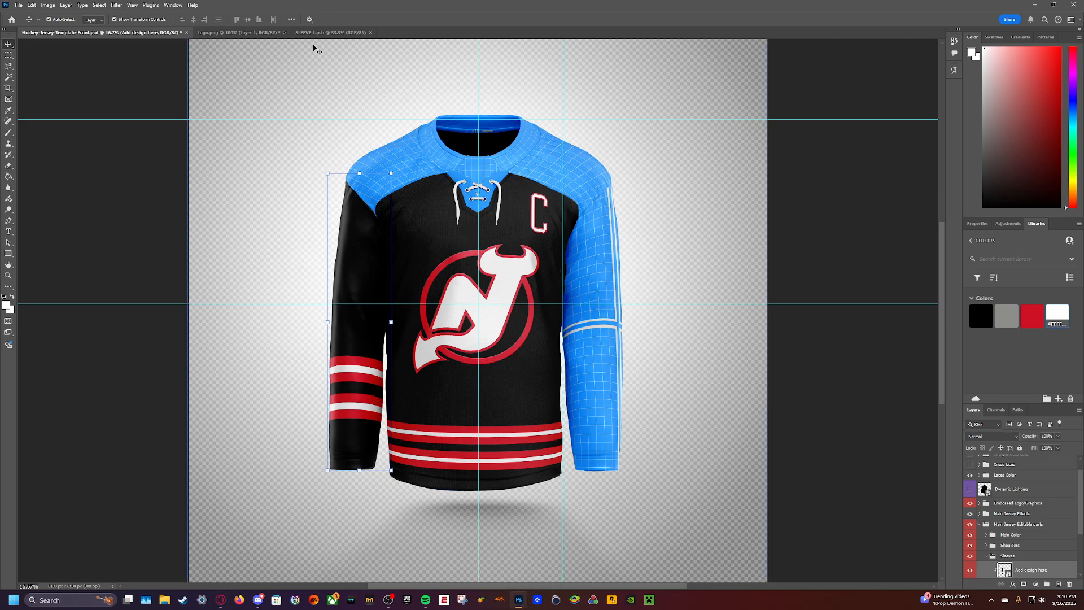
- Add the widely spaced number 1 3 as white text on the upper sleeve and set its size to 125 pt
click(330, 32)
key(t)
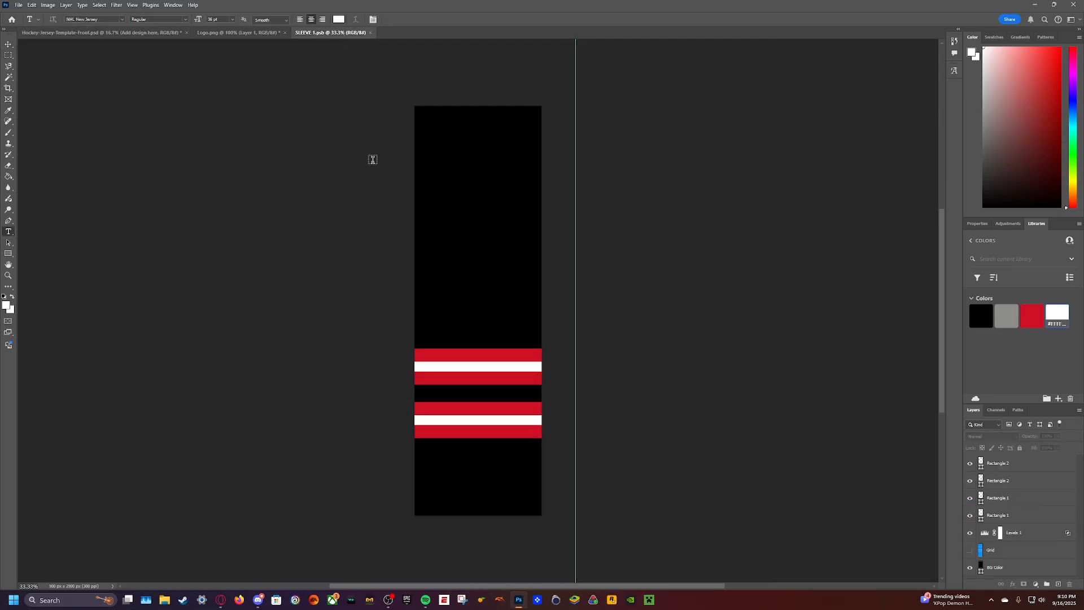
drag(371, 161, 566, 280)
text(1)
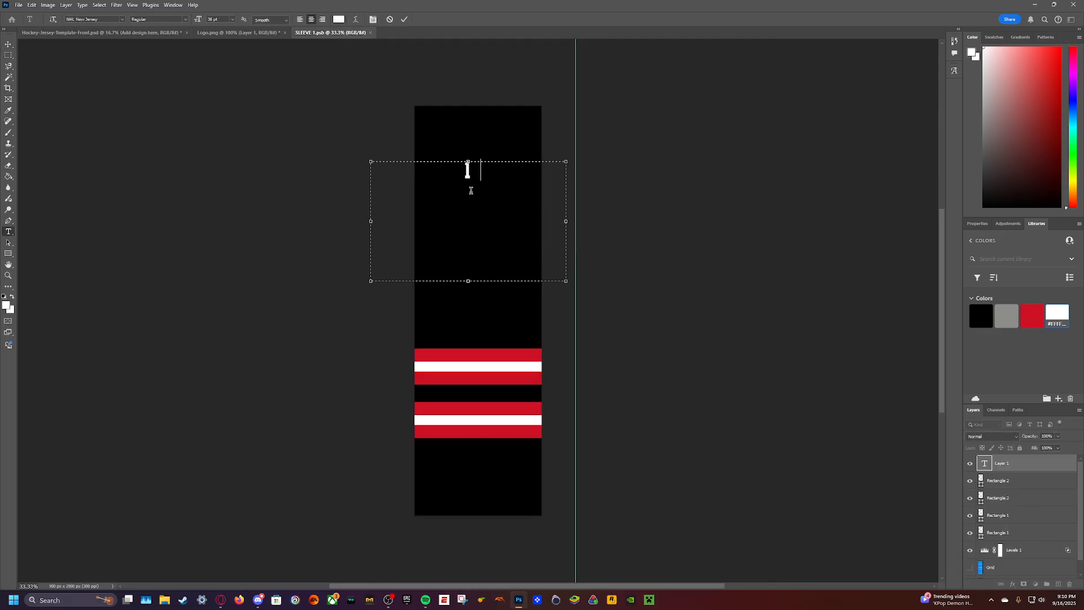
text(3)
key(ctrl+a)
text(125)
key(Return)
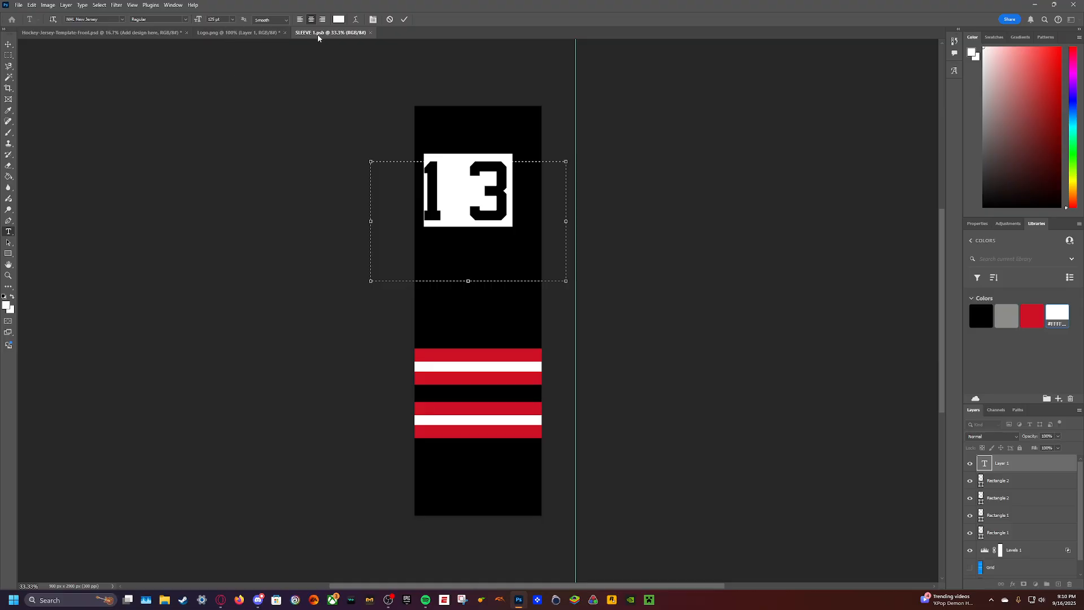
click(69, 6)
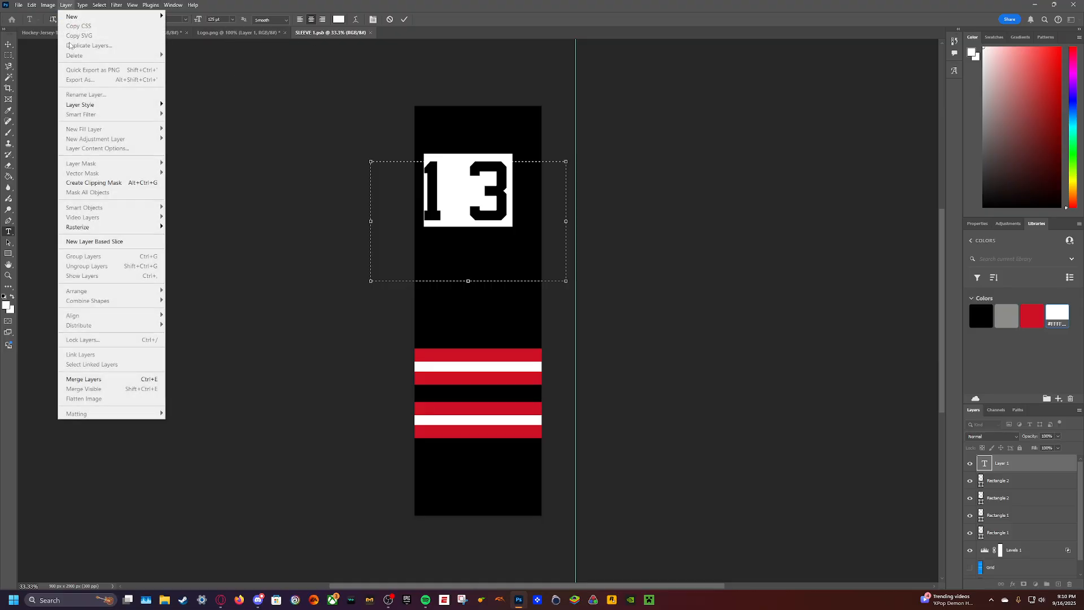
mouse_move(102, 108)
click(186, 157)
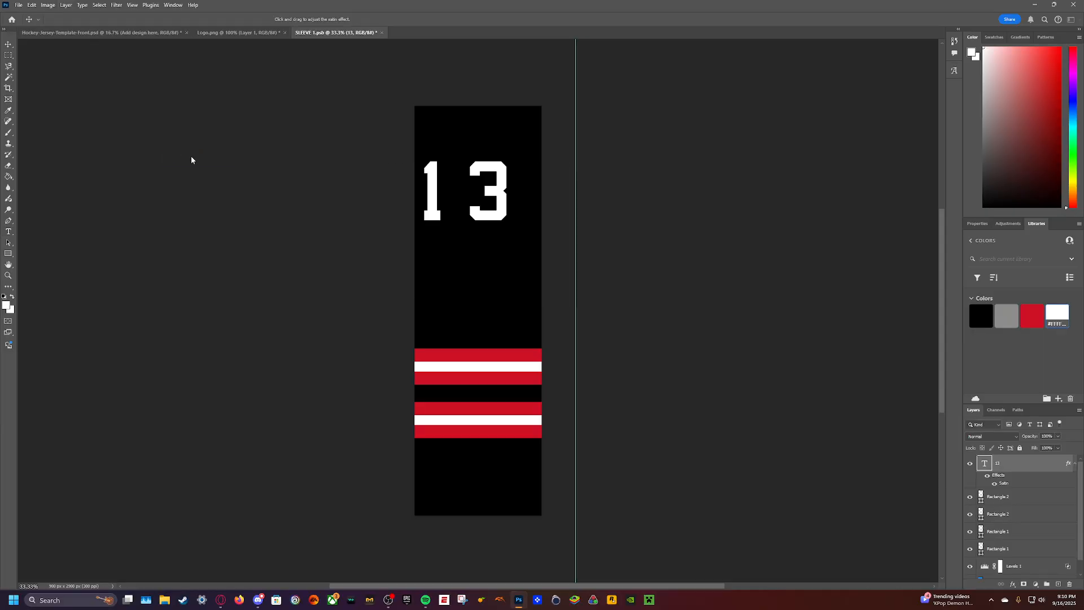
key(Escape)
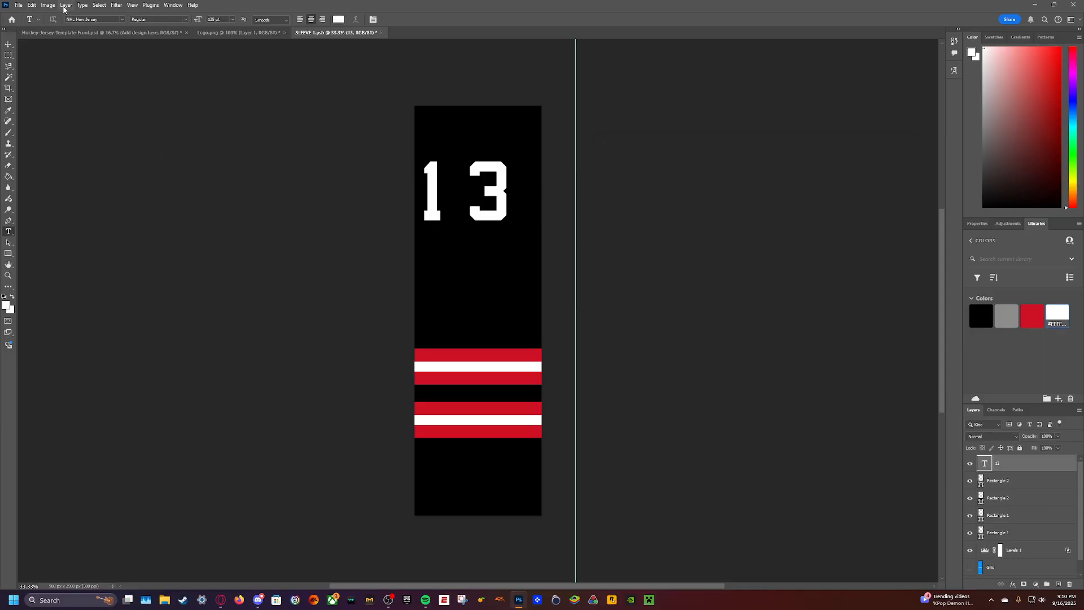
- Apply a red Stroke layer style to the sleeve number
click(66, 5)
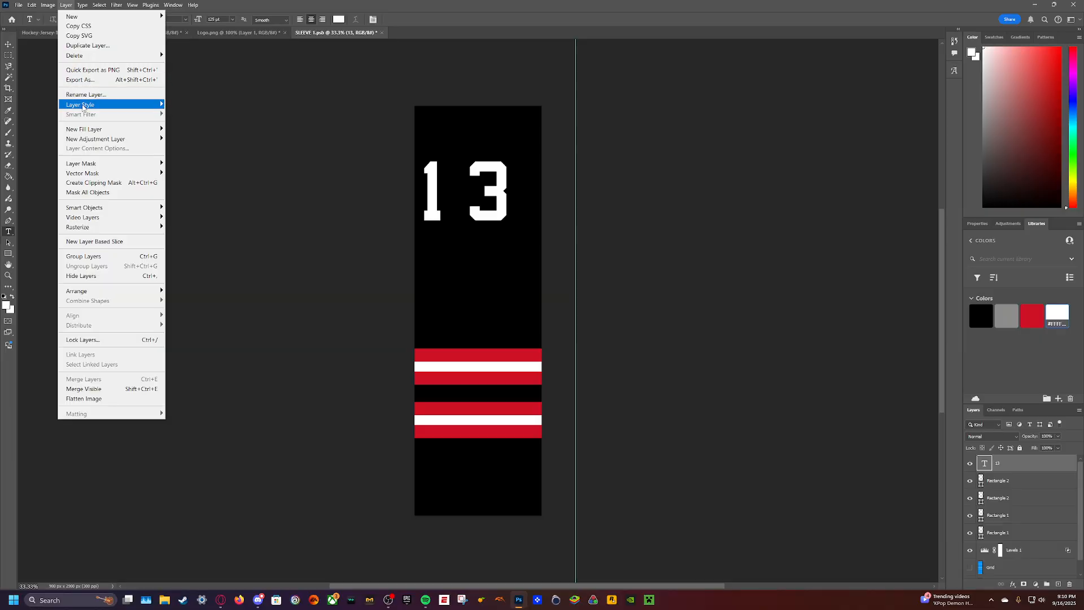
mouse_move(83, 106)
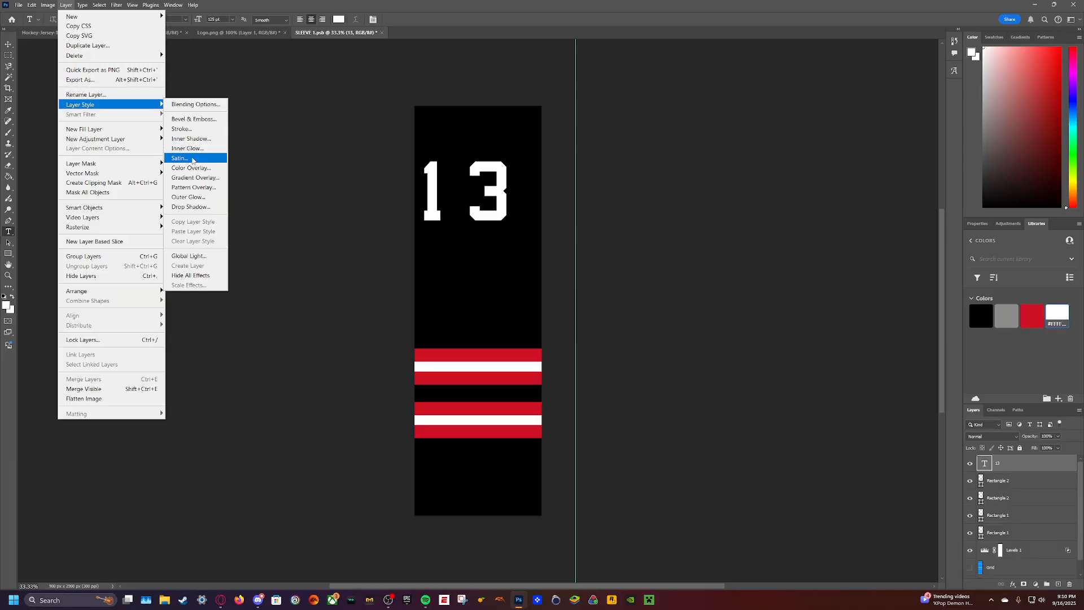
click(182, 128)
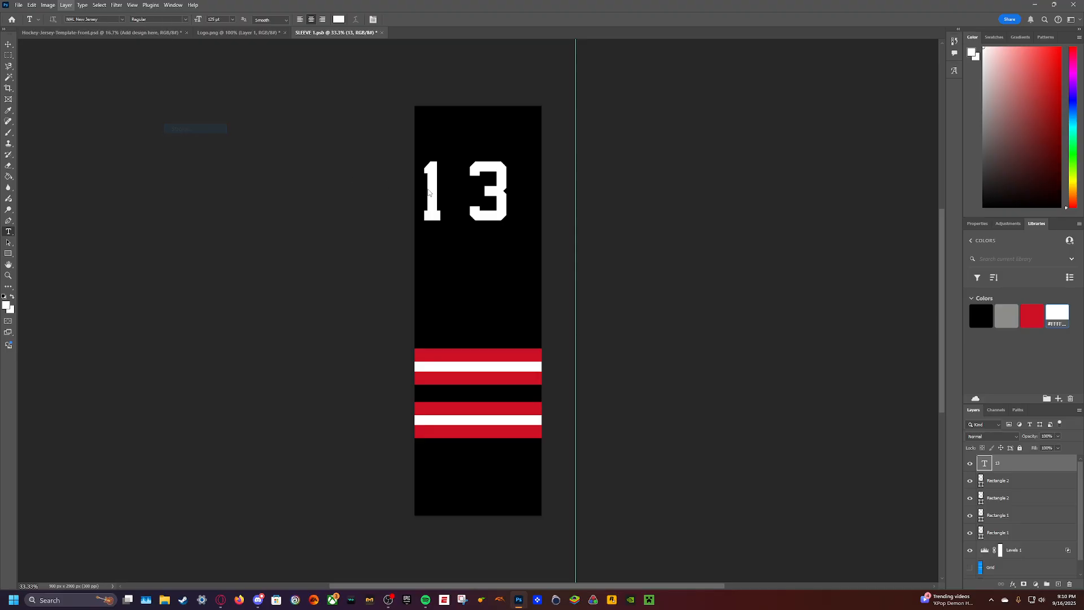
click(892, 156)
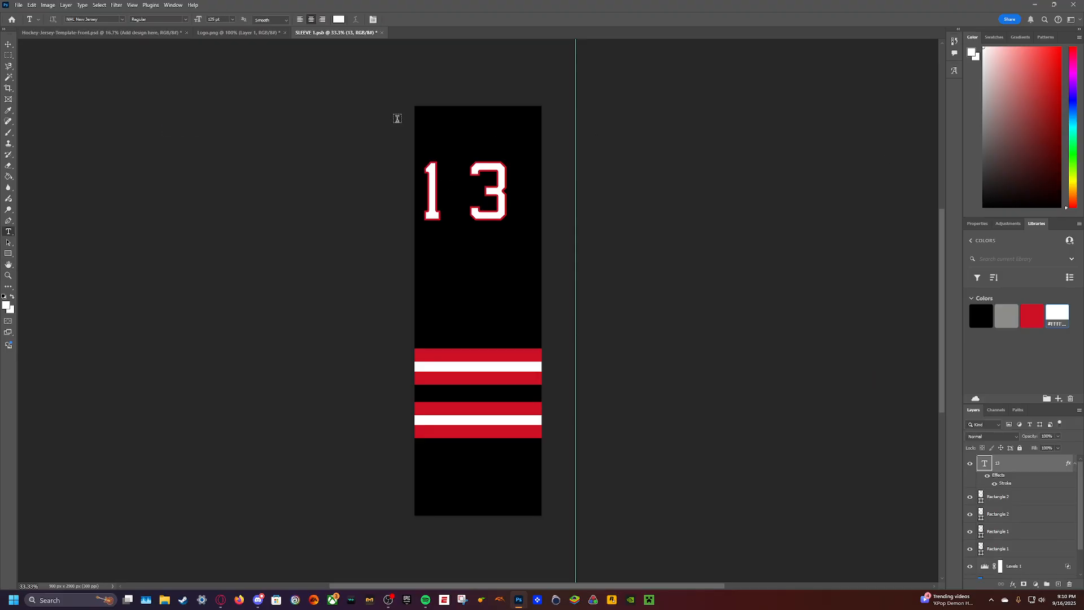
- Shift the number so only the 3 falls on the sleeve, save the design and check it on the jersey mockup
click(8, 45)
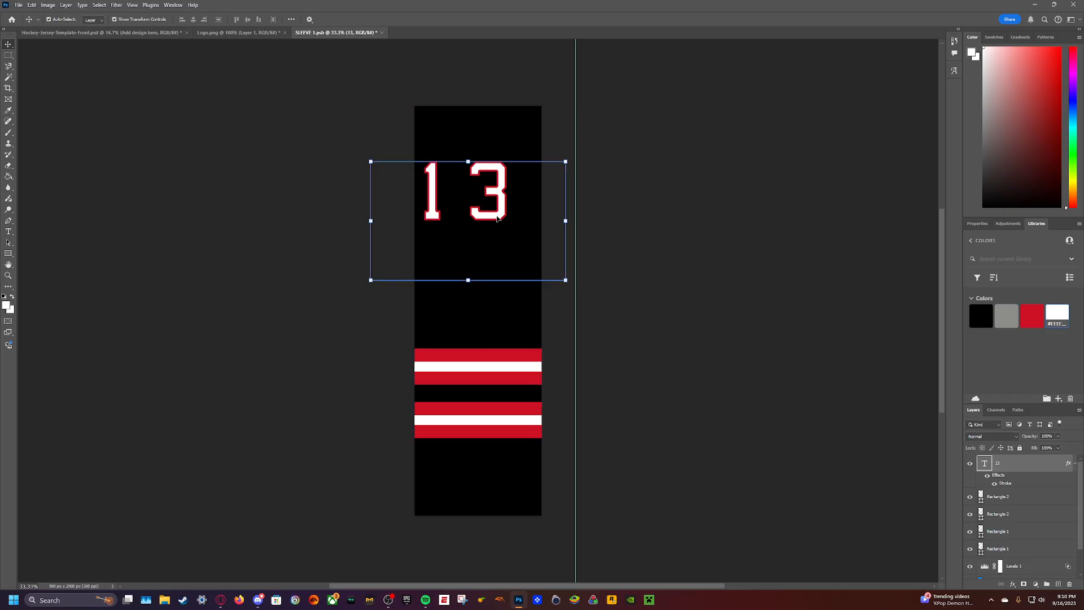
drag(494, 218, 456, 225)
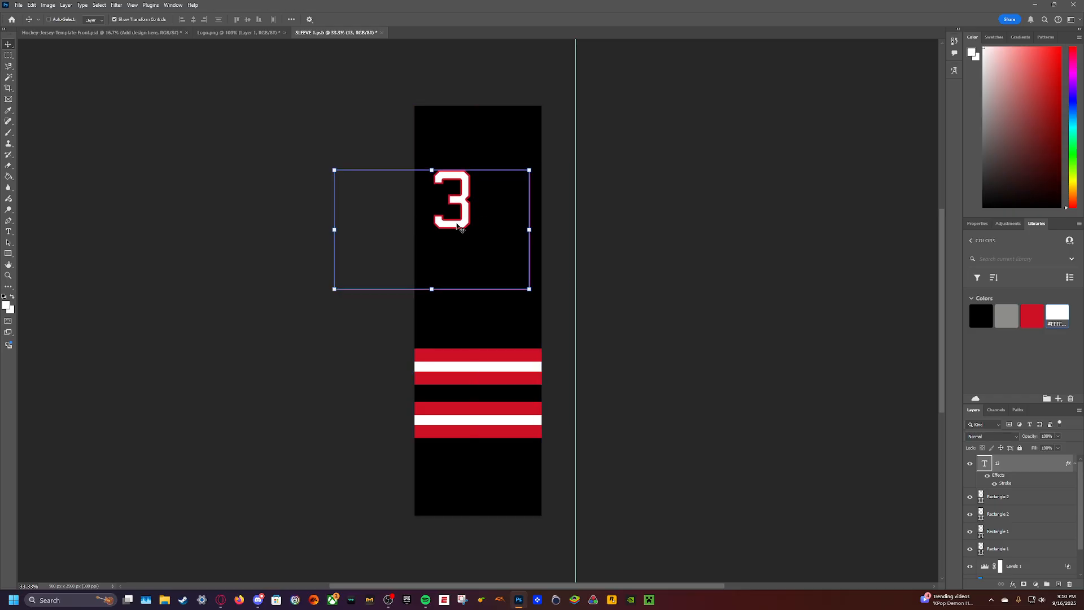
key(ctrl+s)
click(127, 33)
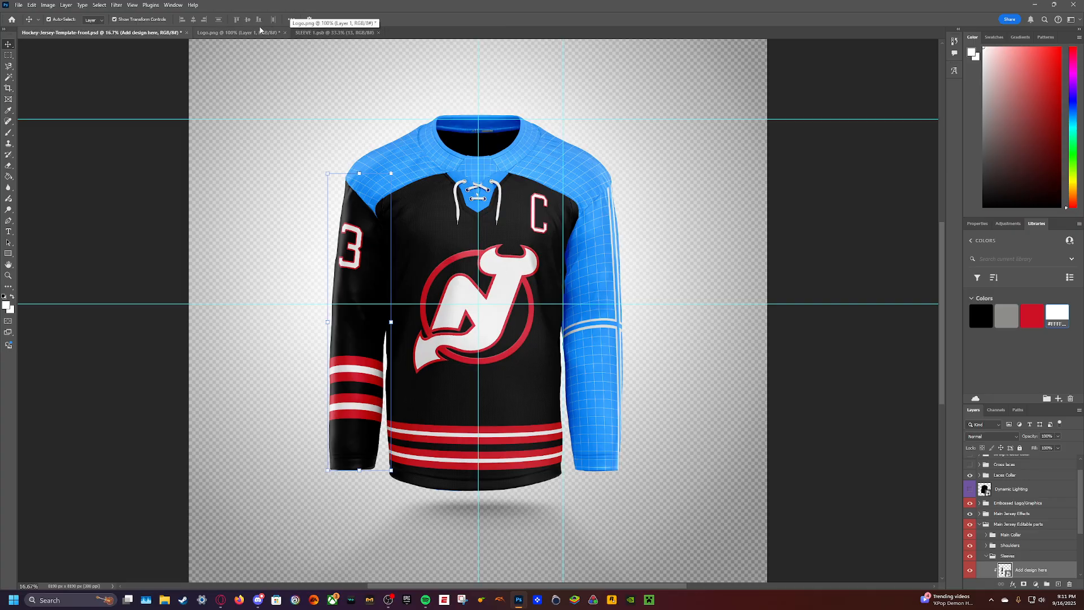
- Close Logo.png without saving its changes
click(237, 32)
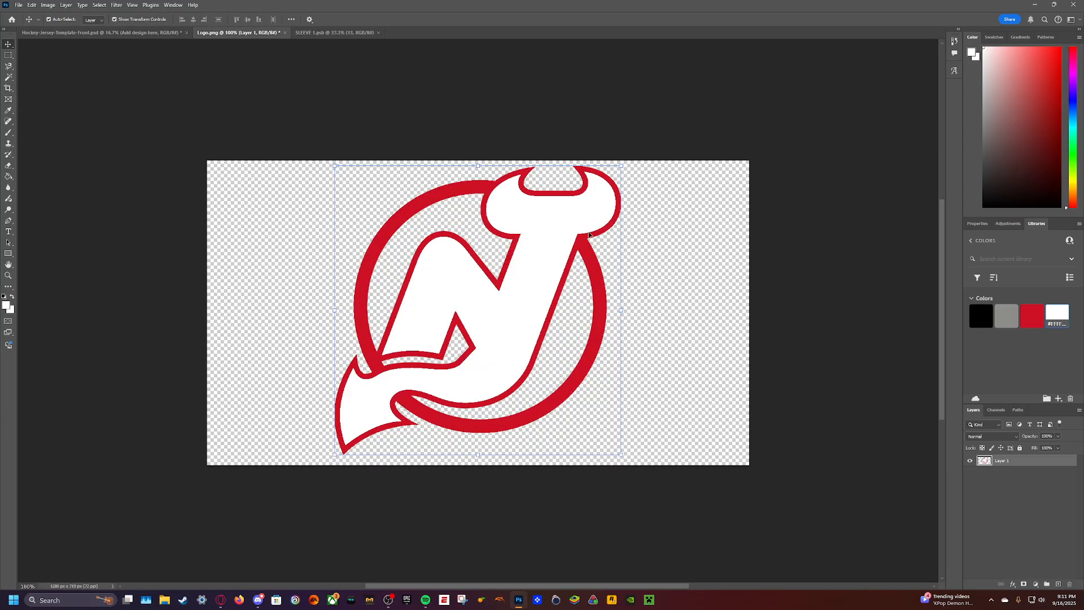
click(285, 33)
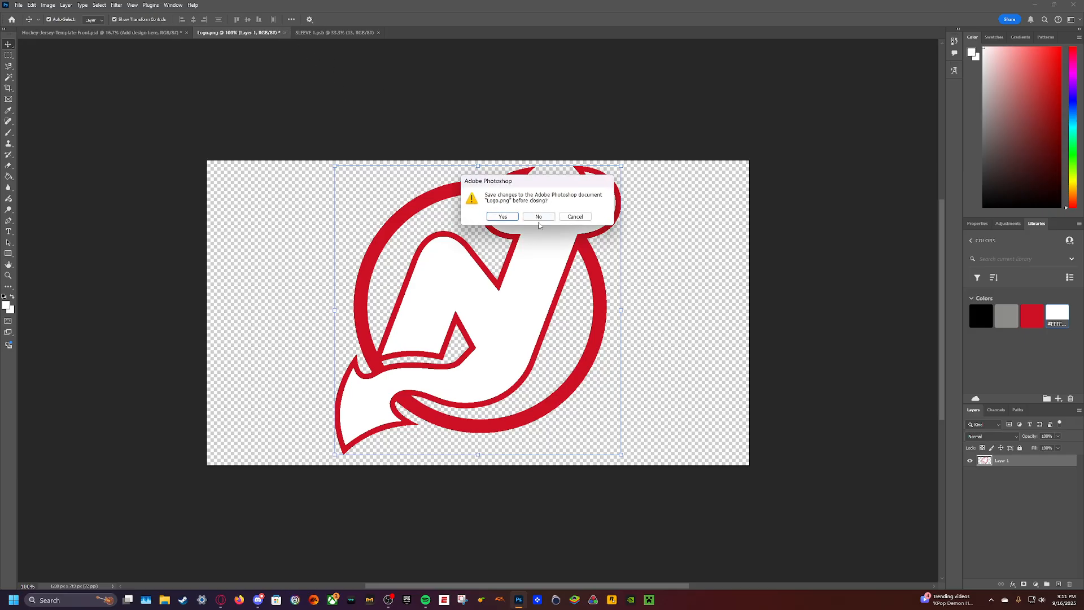
click(541, 220)
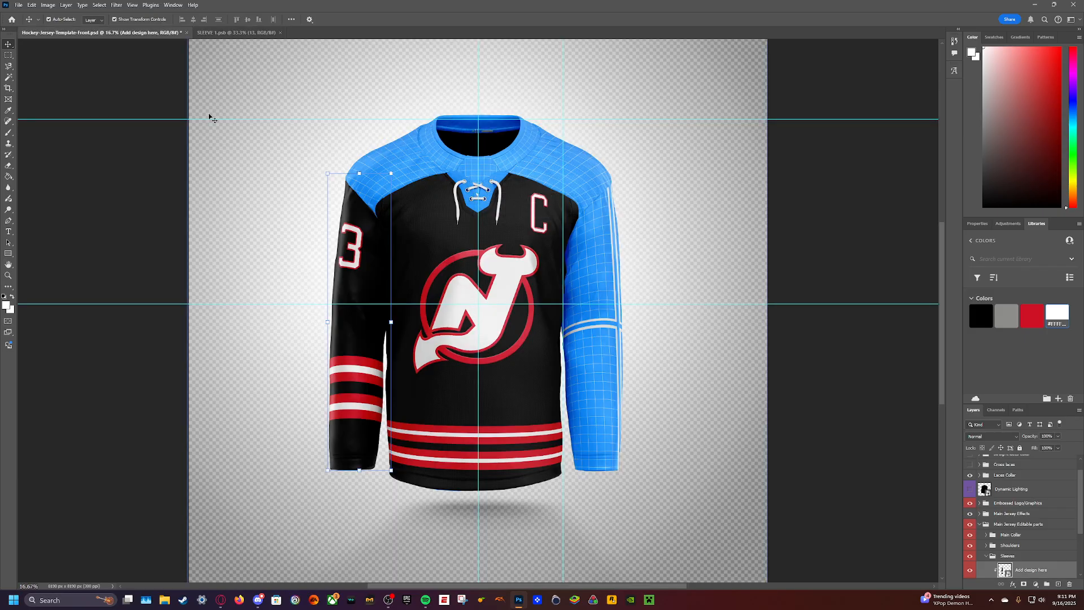
- Copy the number text and all four stripe rectangle layers from the SLEEVE 1 design
click(236, 32)
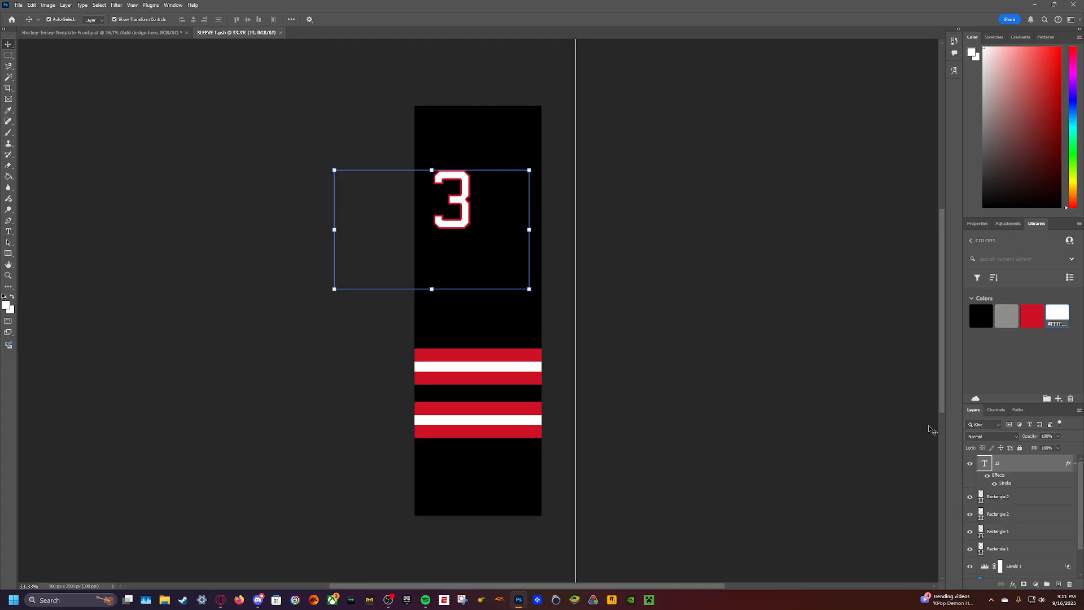
scroll(1031, 508, down, 1)
shift+click(1032, 517)
key(ctrl+c)
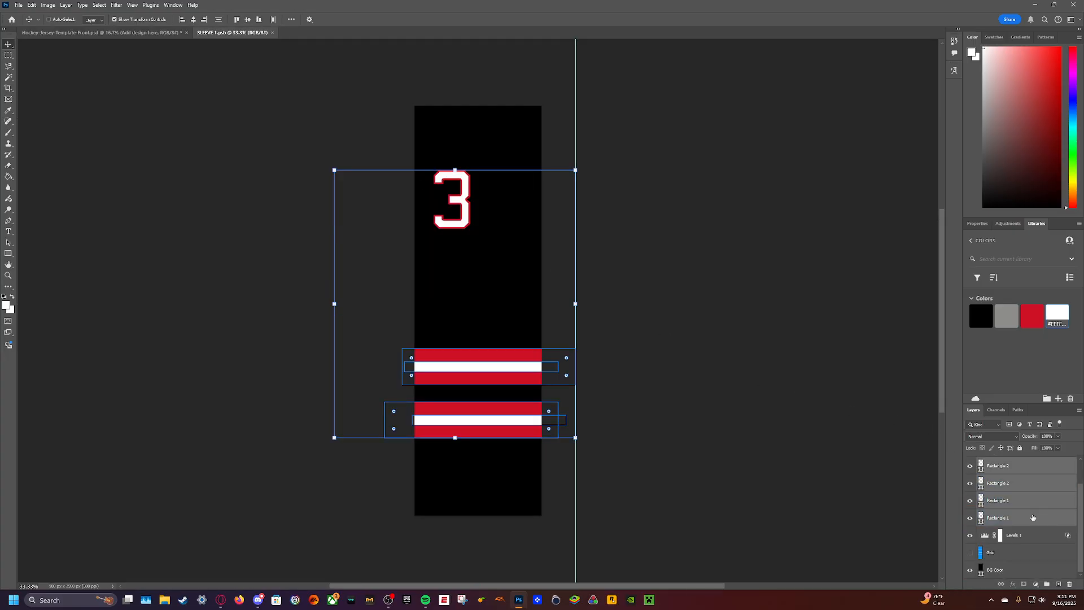
- Open the other sleeve's design, SLEEVE 2, from the Sleeves group of the jersey template
click(128, 34)
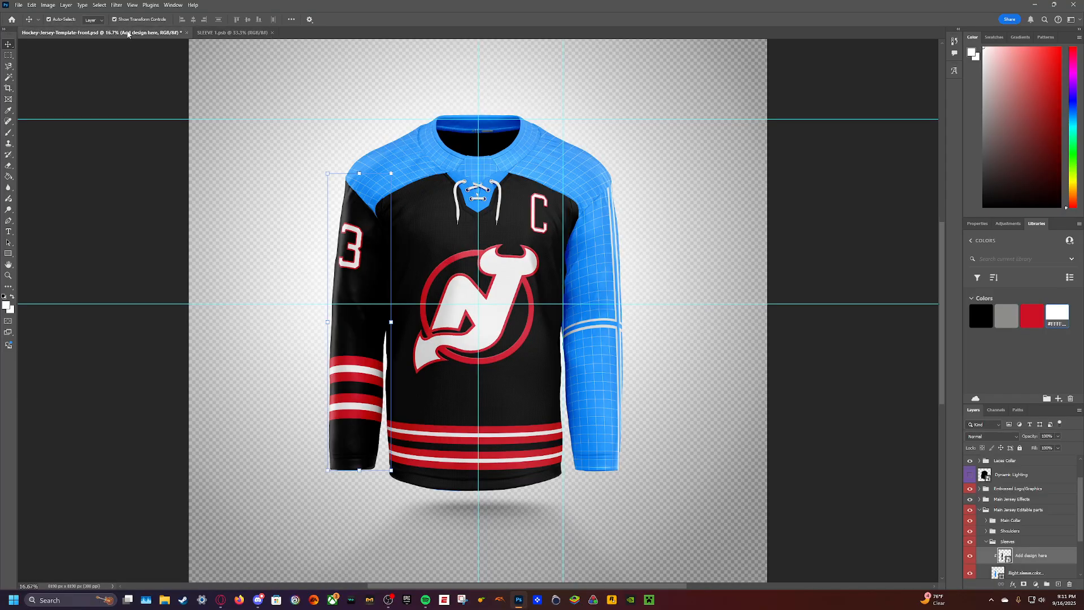
scroll(1034, 510, down, 1)
scroll(1034, 511, down, 3)
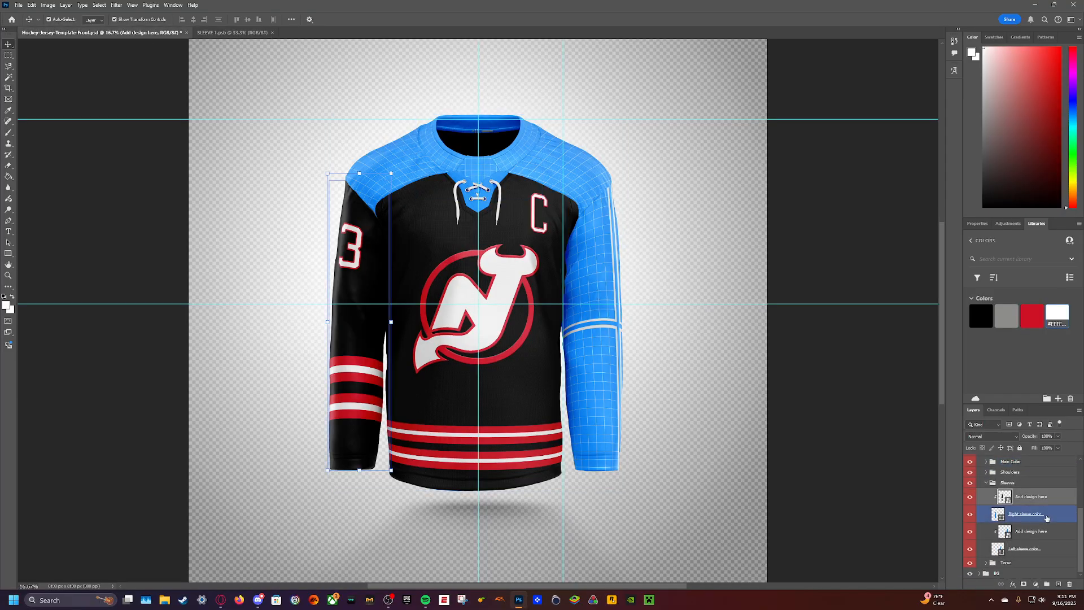
double_click(1004, 530)
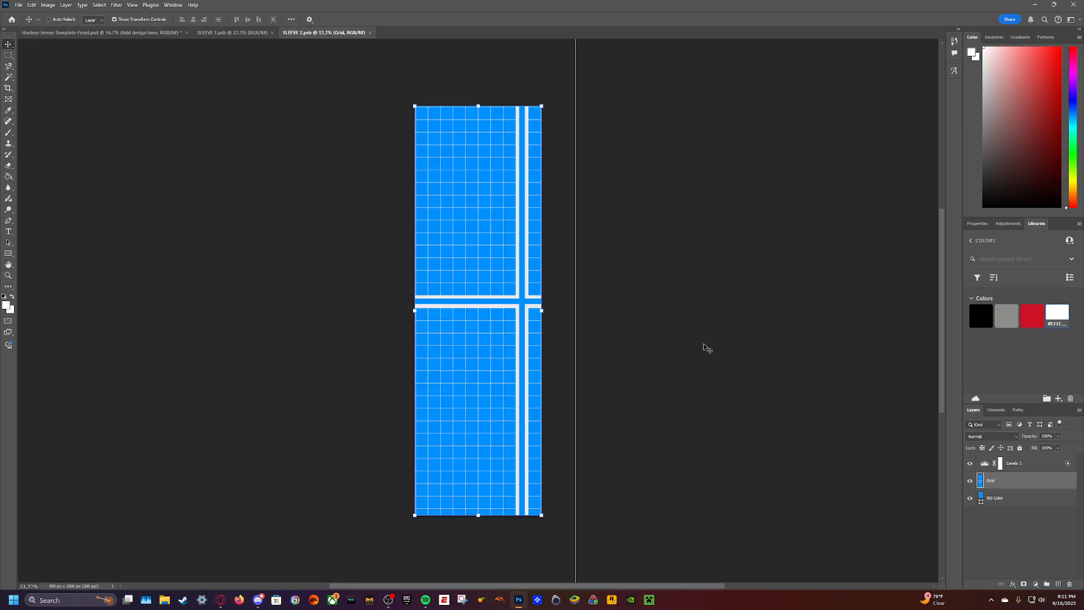
- Hide the Grid layer and recolor the BG Color layer black from the saved library colors
click(970, 480)
click(1011, 501)
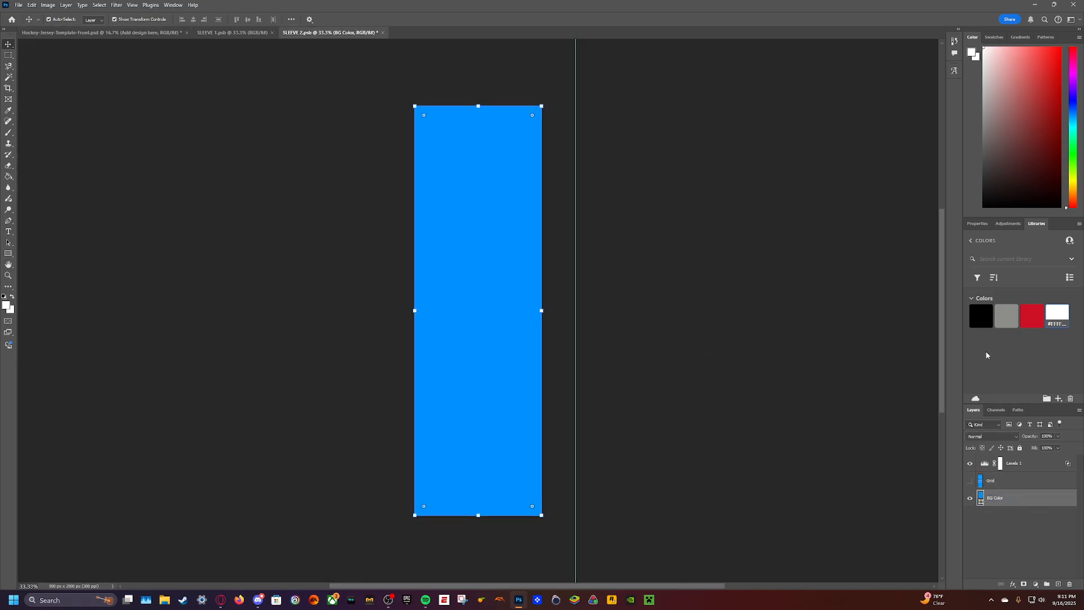
click(981, 316)
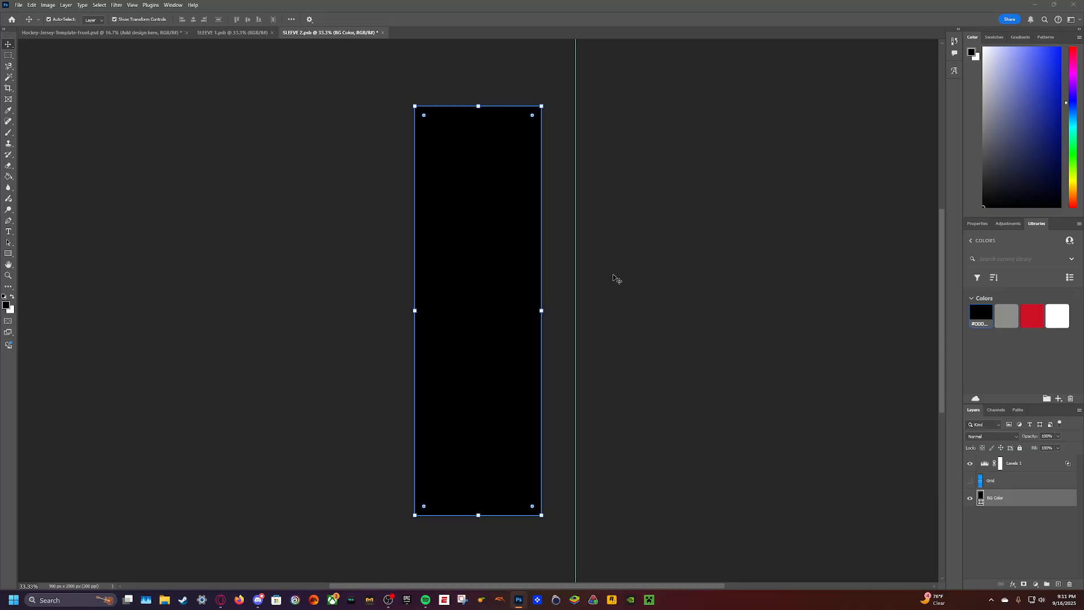
- Paste the copied number and stripes into SLEEVE 2 and shift them sideways so the stripes span the full sleeve width
click(614, 281)
key(ctrl+v)
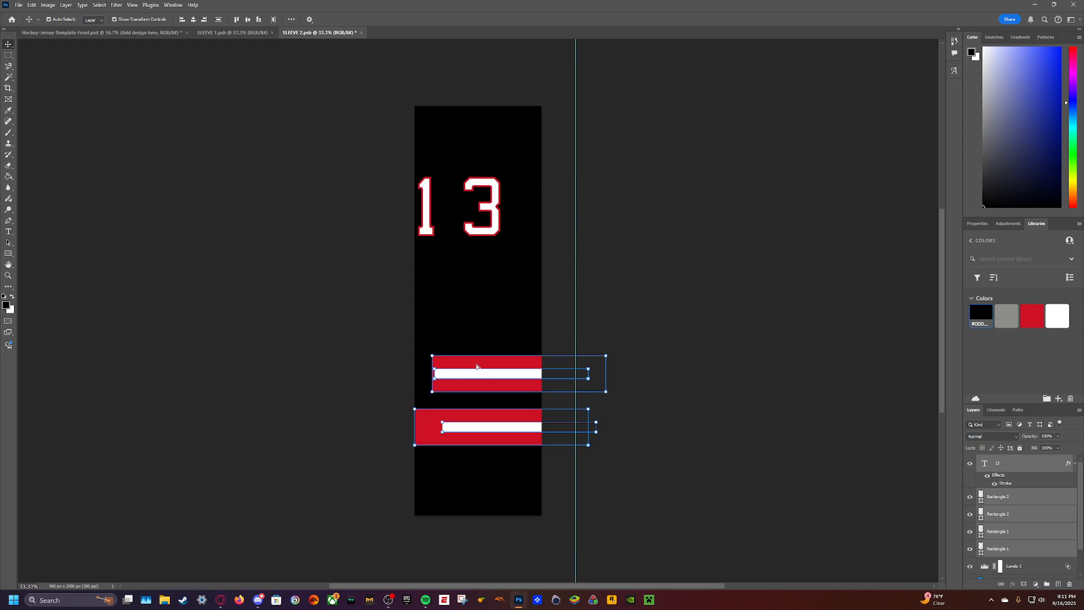
drag(477, 366, 440, 366)
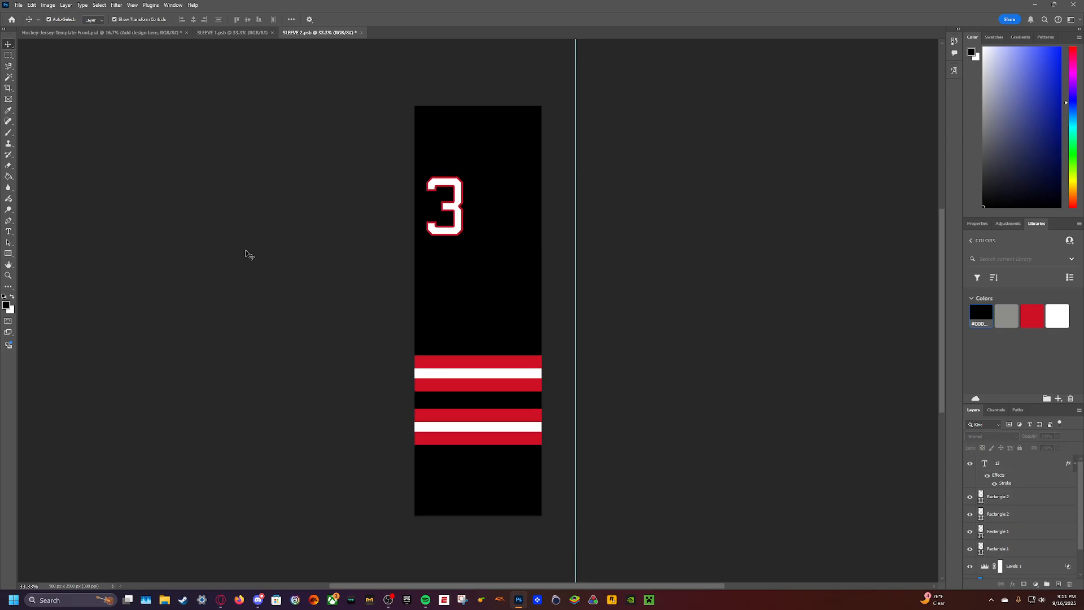
- Raise the pasted number and stripes to the same height as on SLEEVE 1, comparing the two sleeve designs
click(226, 33)
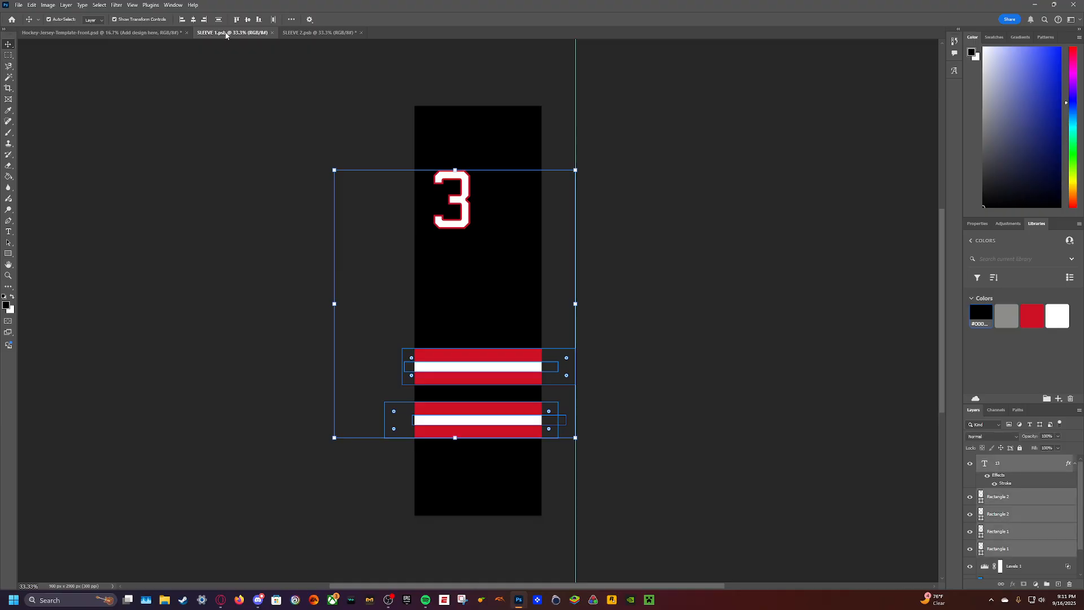
click(338, 33)
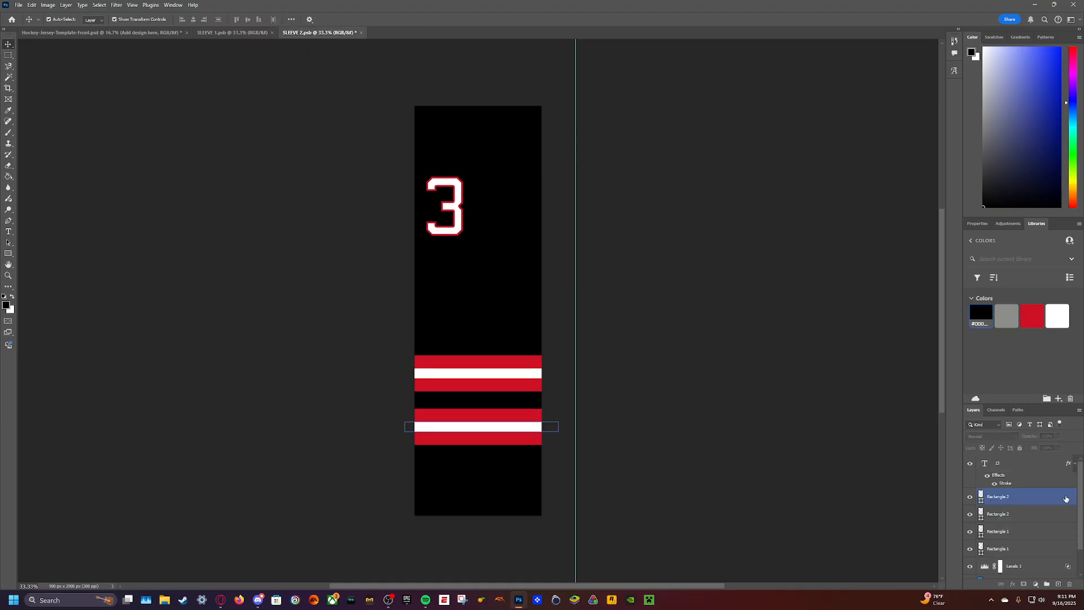
click(1044, 464)
shift+click(1025, 550)
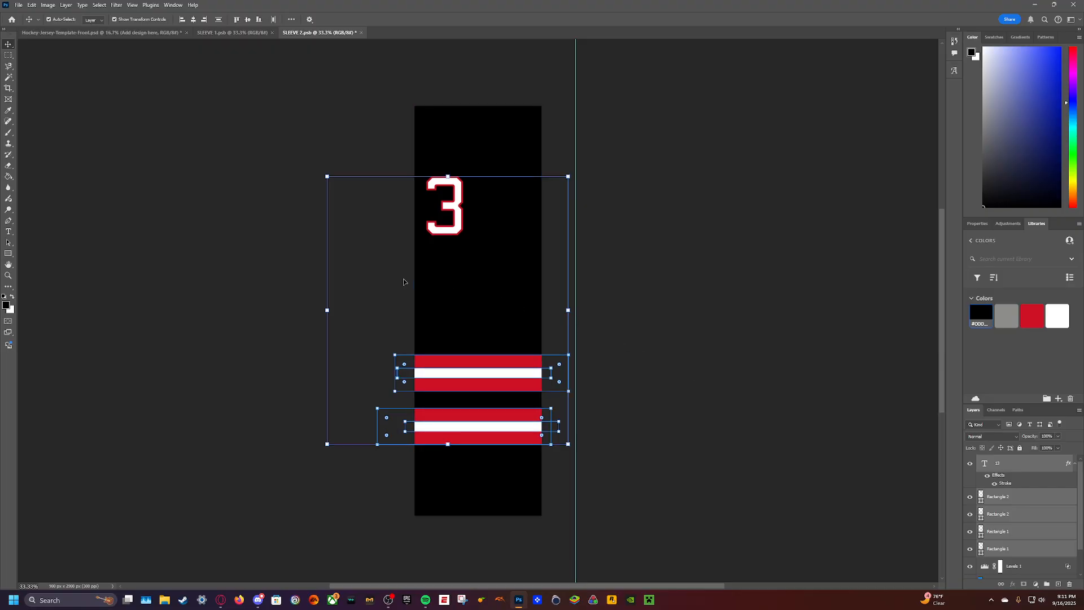
key(shift+Up)
key(shift+Up)
key(shift+Up)
key(shift+Up)
click(248, 33)
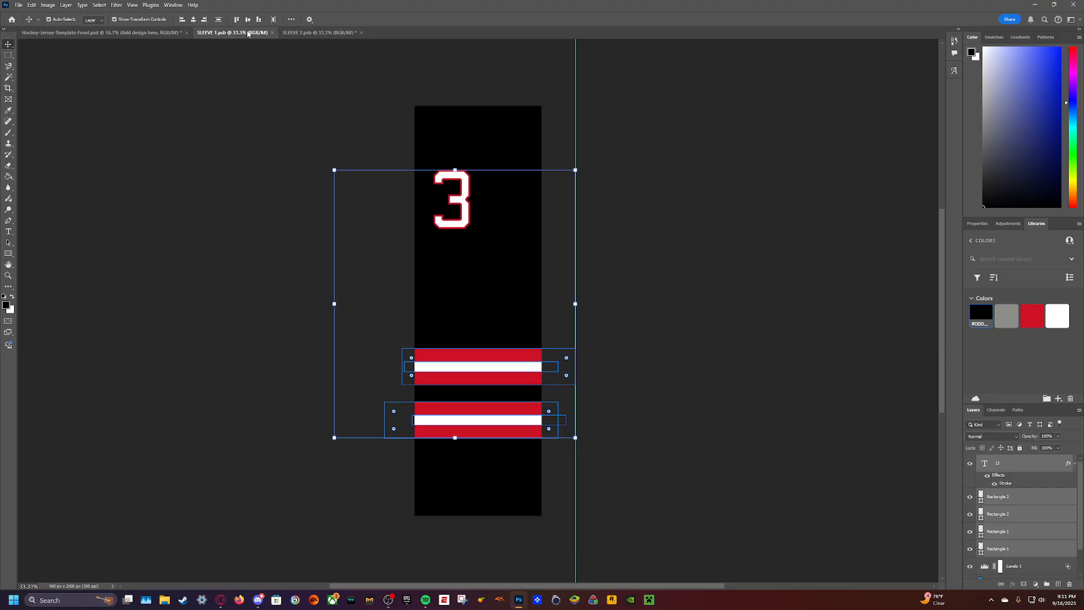
click(315, 36)
click(244, 34)
click(287, 34)
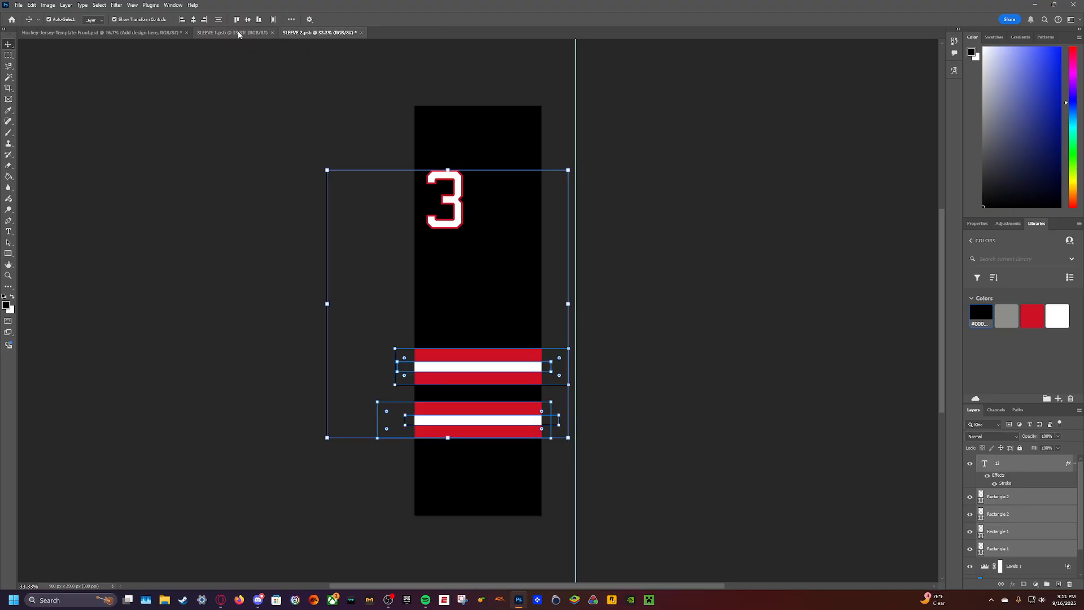
click(243, 32)
click(281, 135)
click(319, 33)
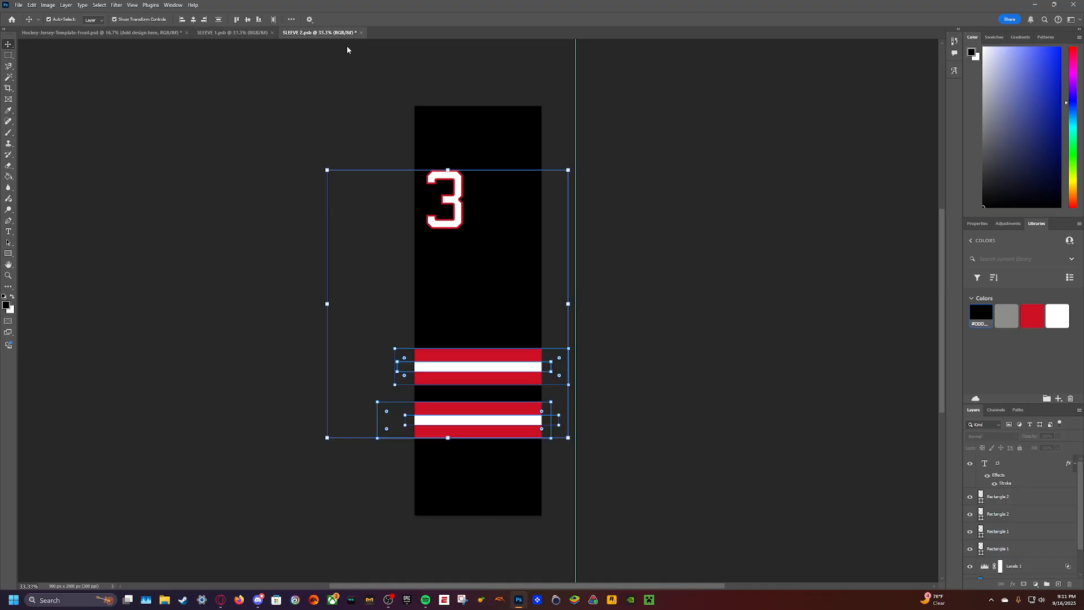
- Move the SLEEVE 2 number so only the 1 falls on the sleeve, save the design and check it on the jersey mockup
click(266, 150)
click(1011, 463)
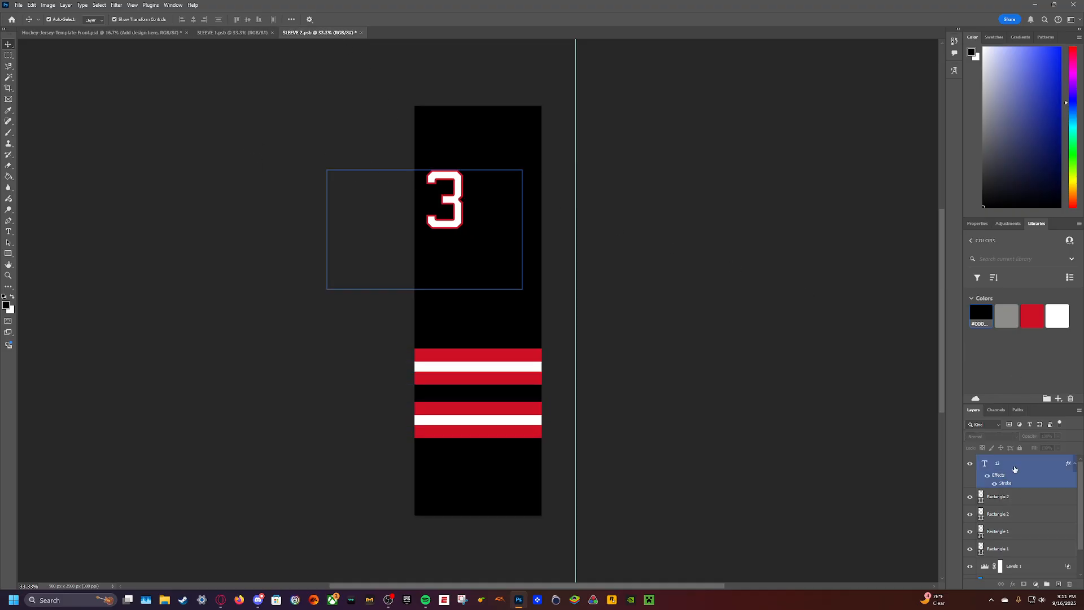
drag(456, 205, 511, 201)
key(ctrl+s)
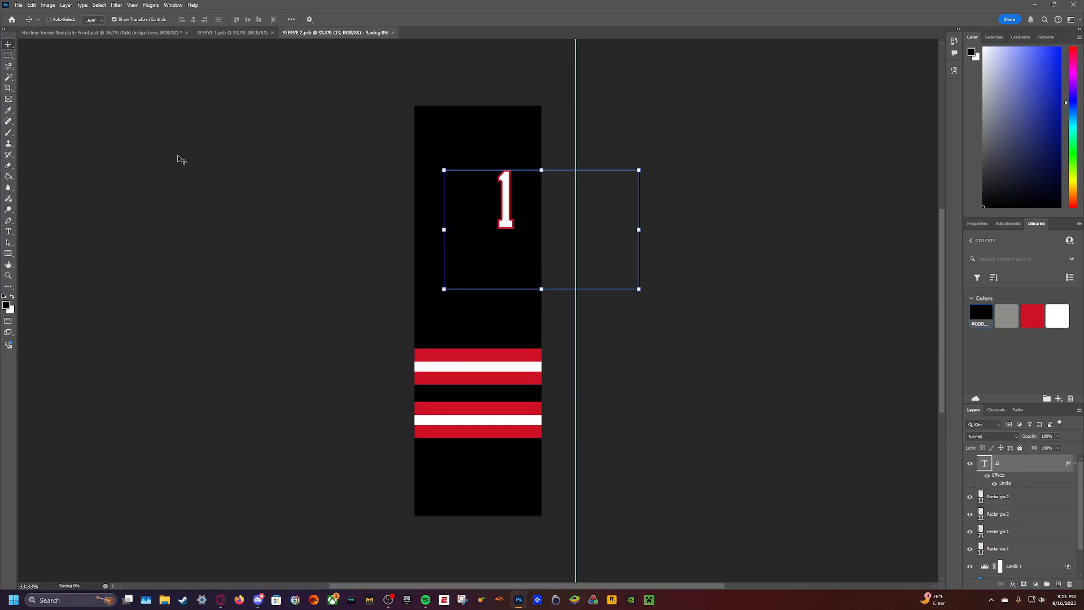
click(103, 32)
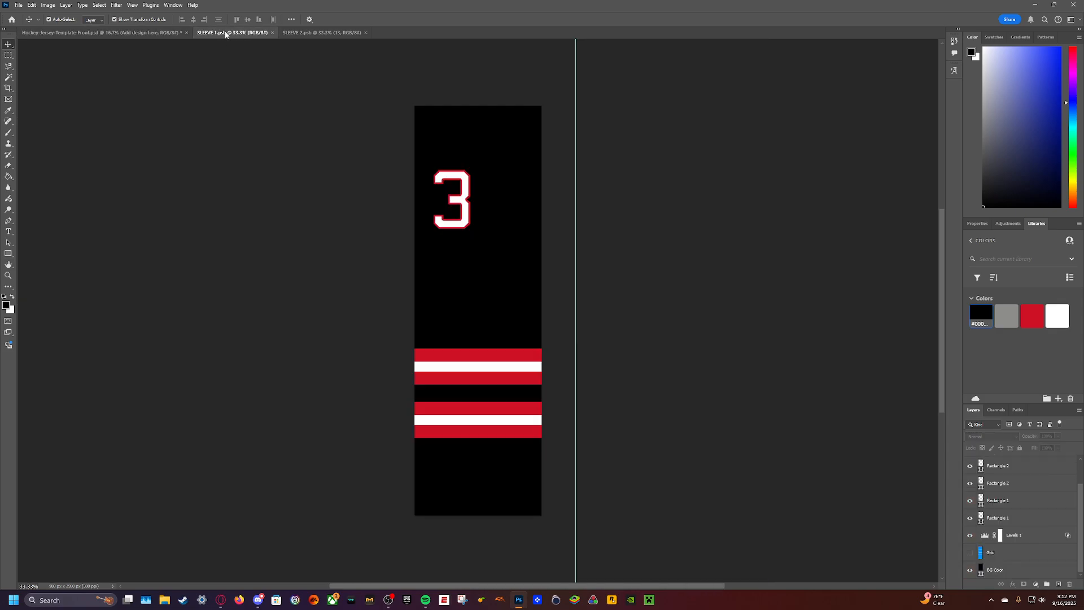
click(229, 33)
click(170, 33)
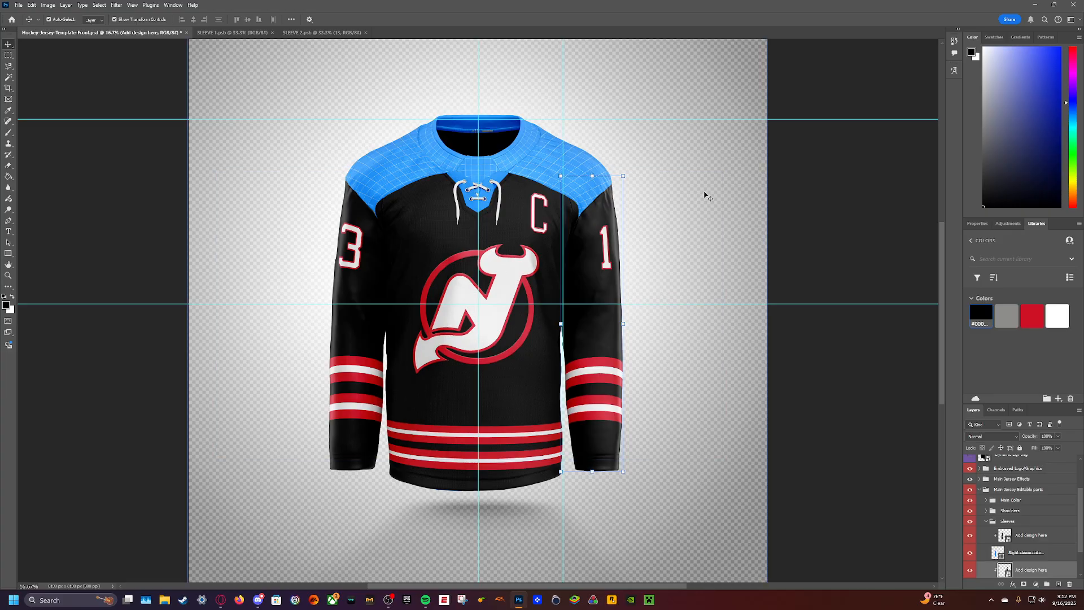
- Collapse the Sleeves layer group and expand the Shoulders group in the jersey template
click(988, 522)
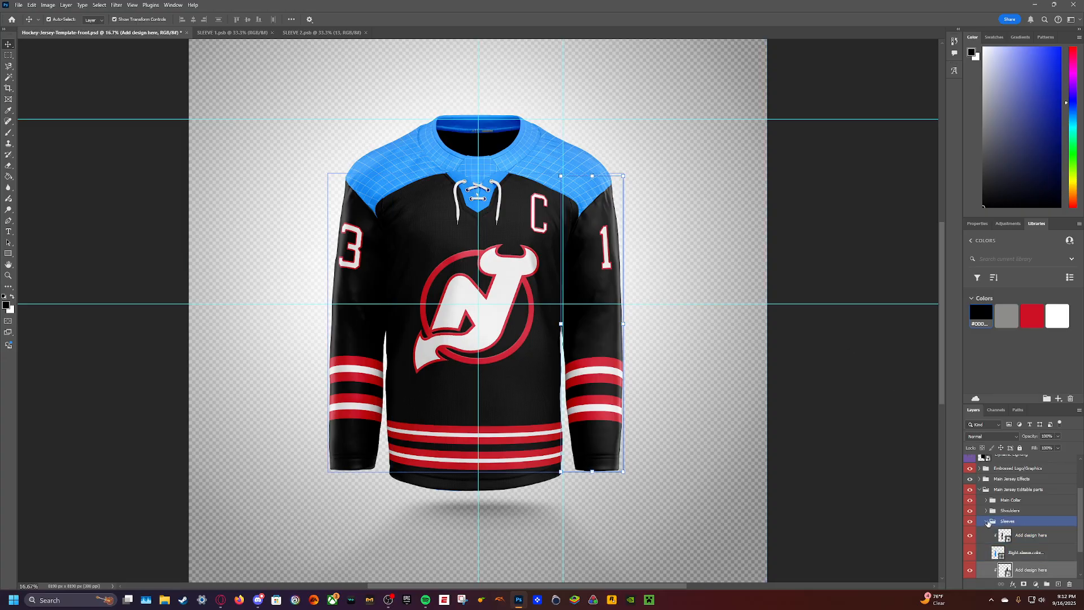
click(986, 521)
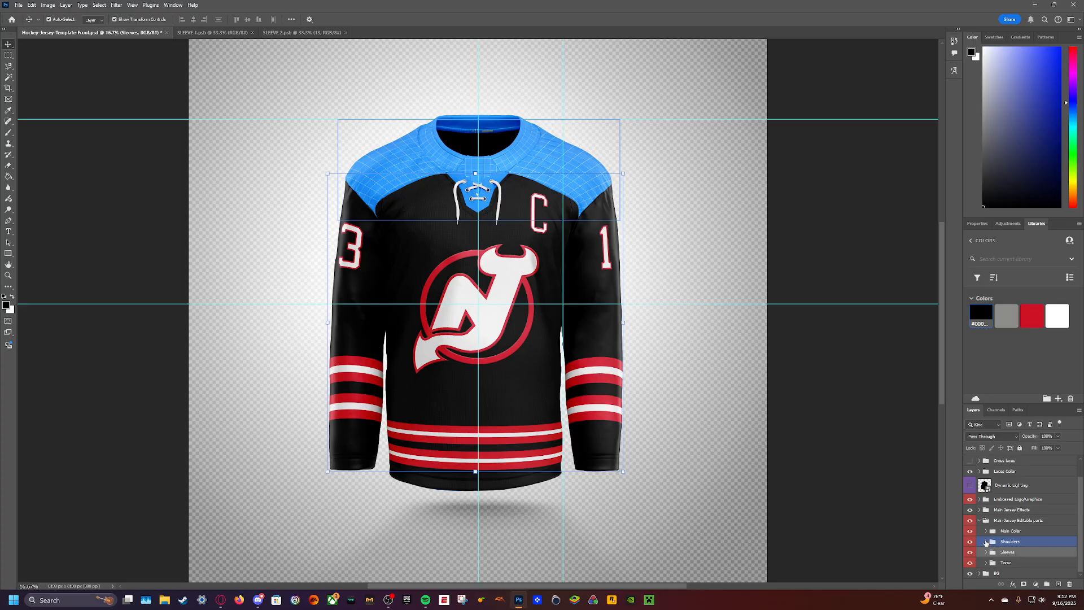
click(985, 543)
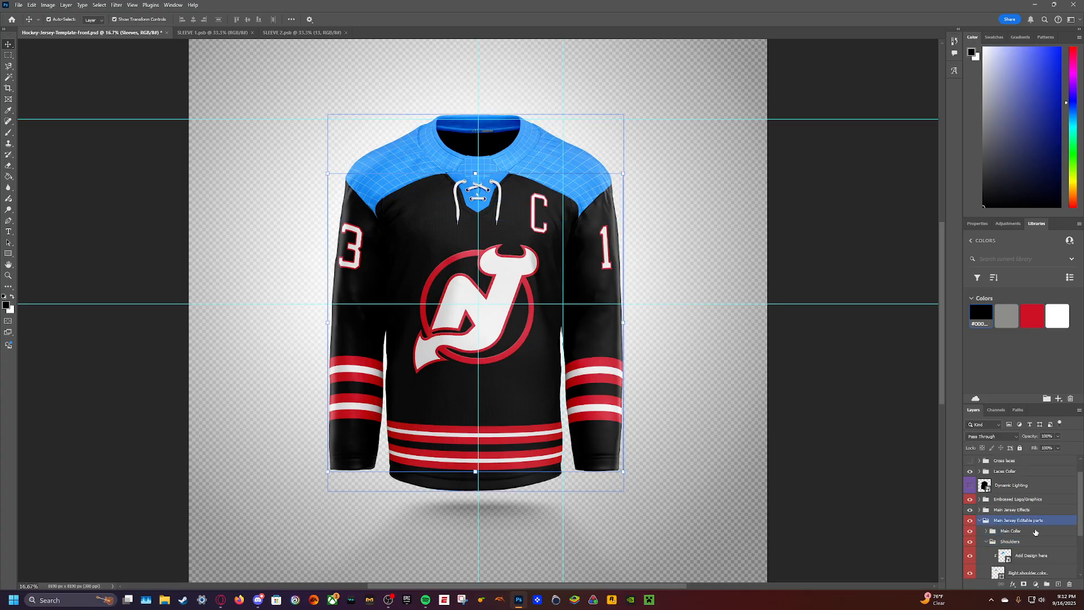
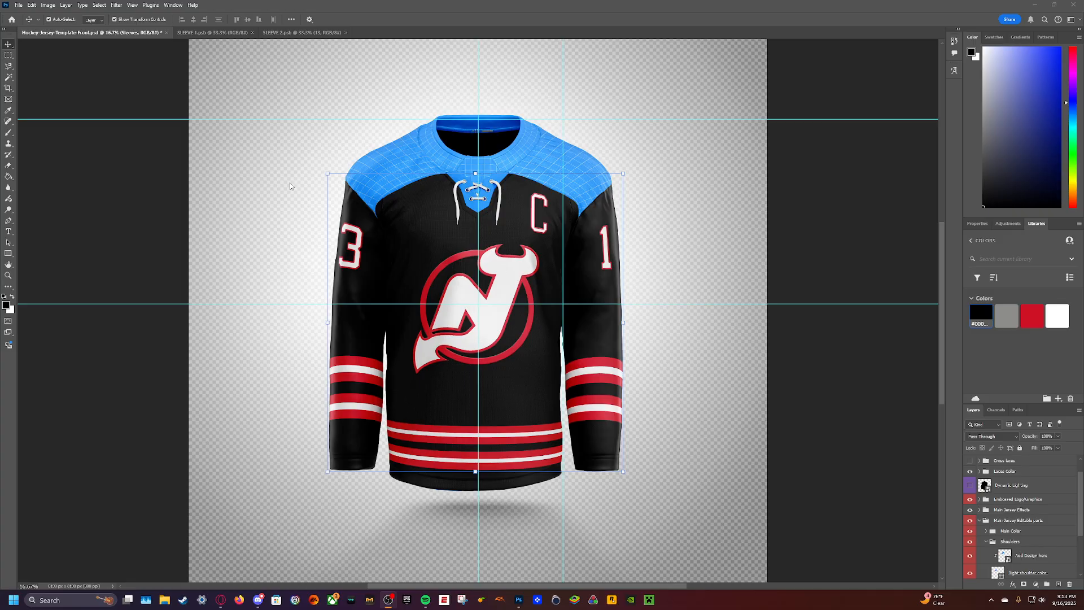
- In the right shoulder's design document, hide the grid, fill the BG Color layer with black, and save and close it
scroll(999, 515, down, 1)
click(999, 516)
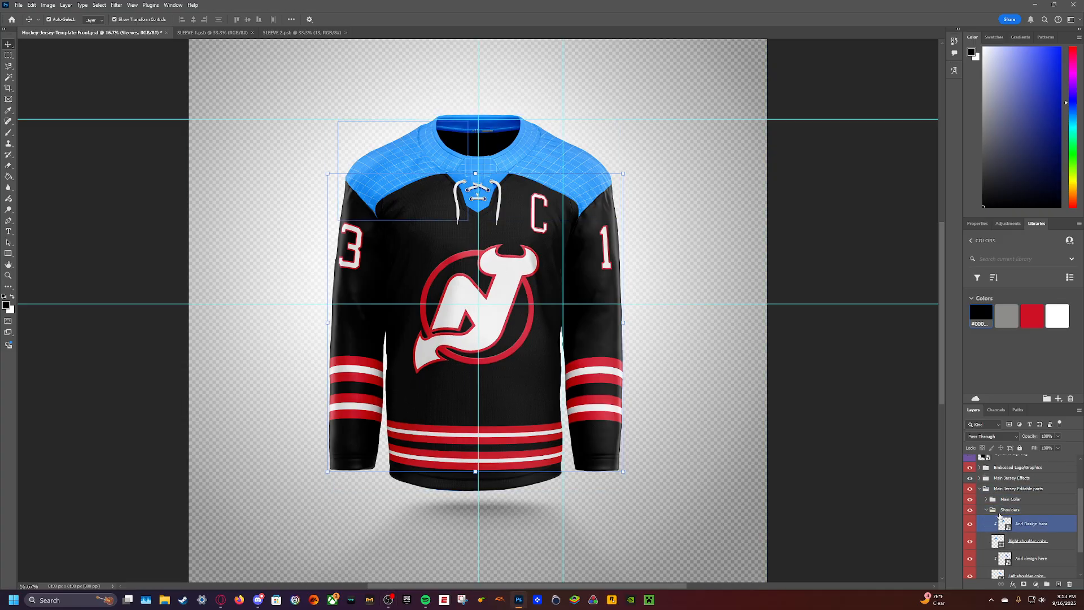
click(1003, 521)
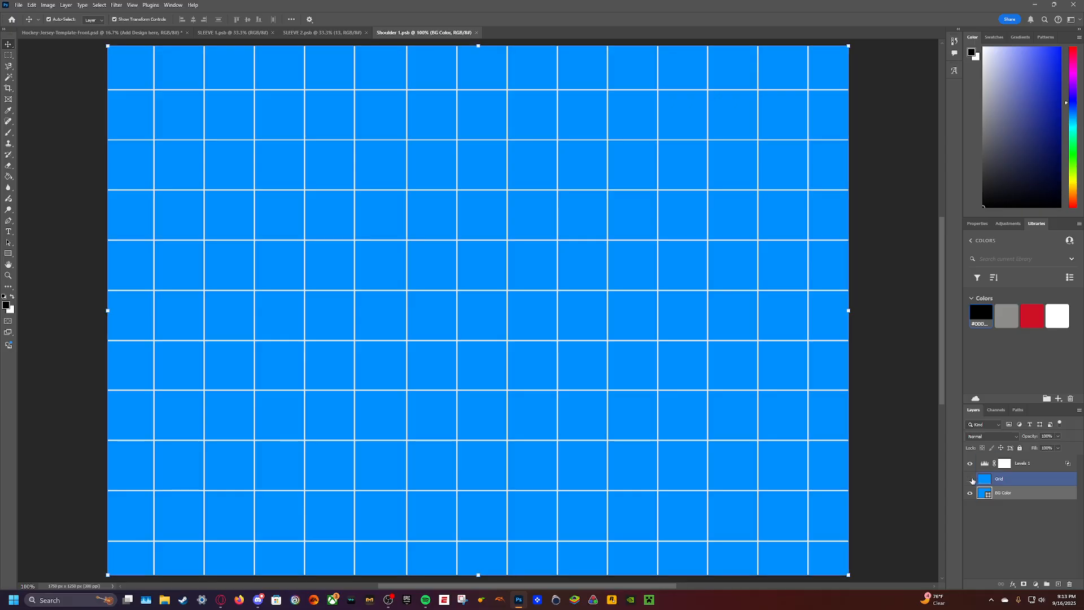
click(970, 479)
click(981, 314)
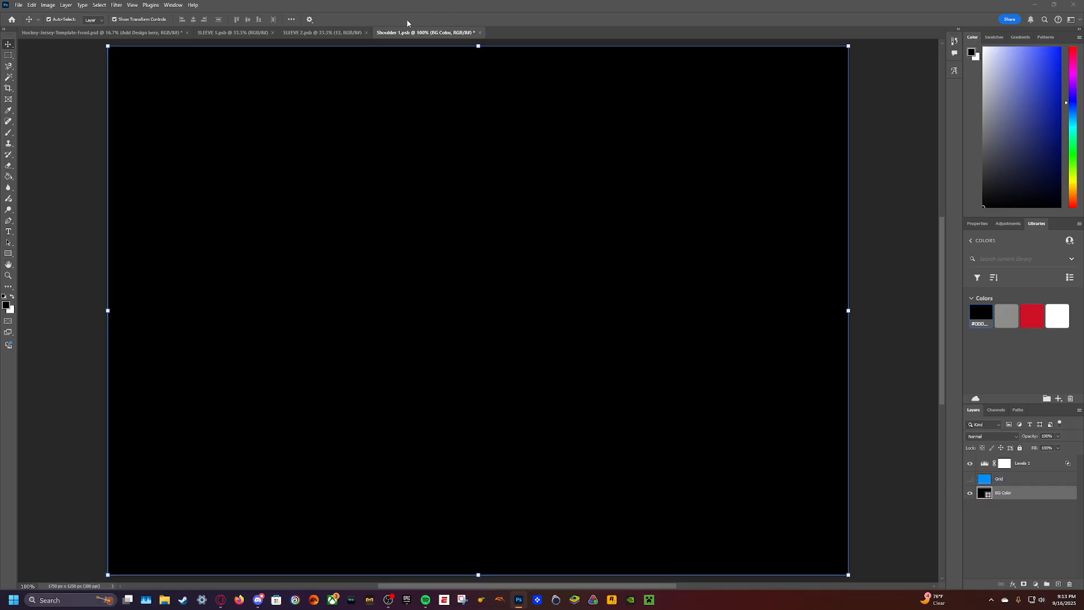
click(479, 32)
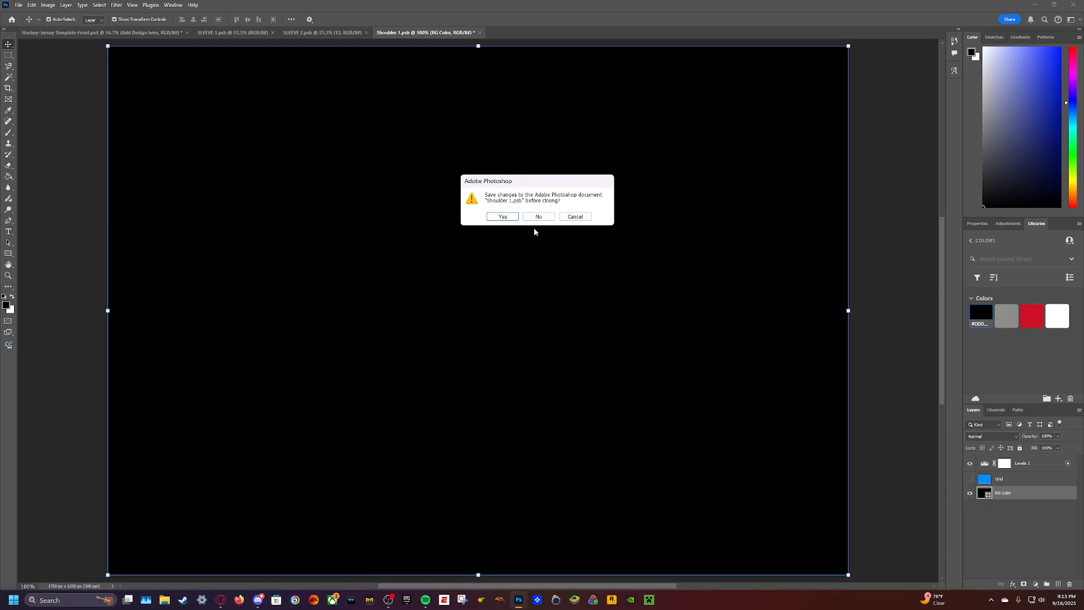
click(502, 215)
click(265, 89)
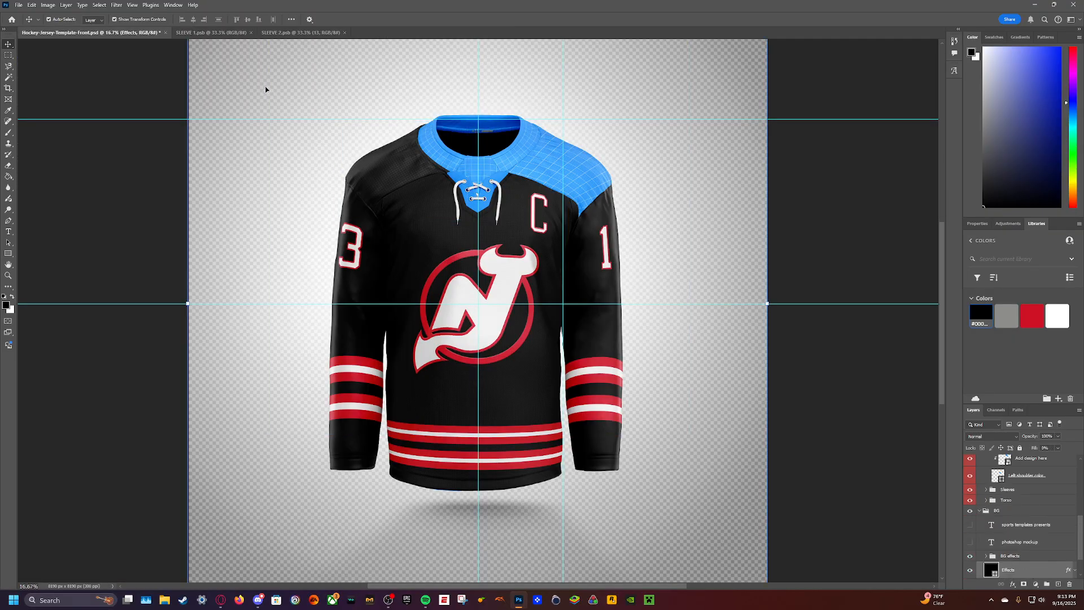
- In the left shoulder's design document, hide the grid, fill the BG Color layer with black, and save and close it
scroll(993, 520, down, 2)
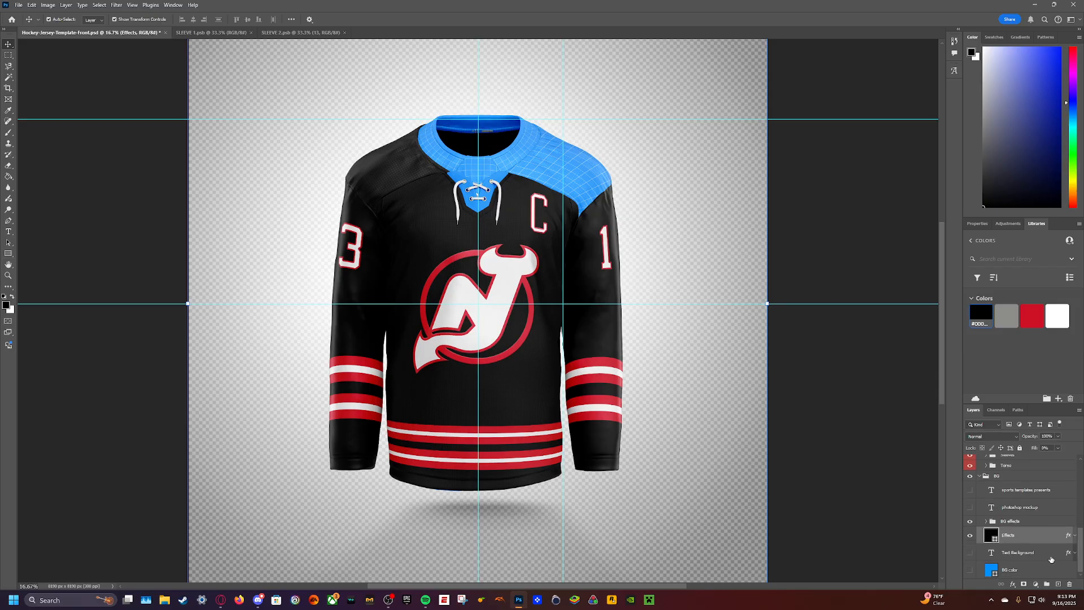
click(978, 522)
scroll(978, 526, up, 2)
click(978, 524)
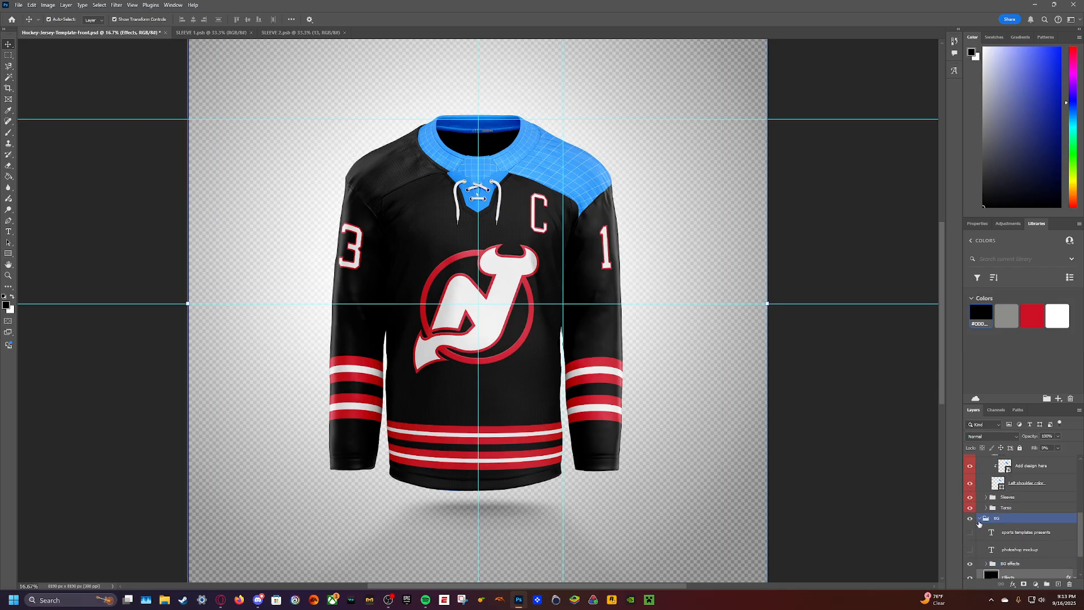
click(979, 519)
click(1018, 524)
click(1005, 507)
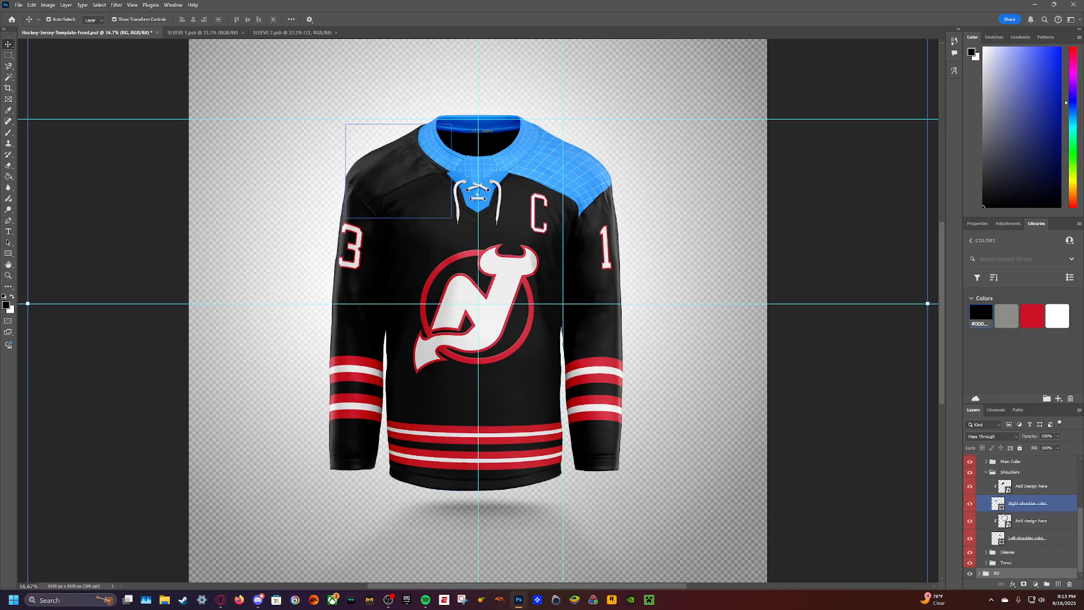
double_click(1004, 519)
click(969, 479)
click(1011, 493)
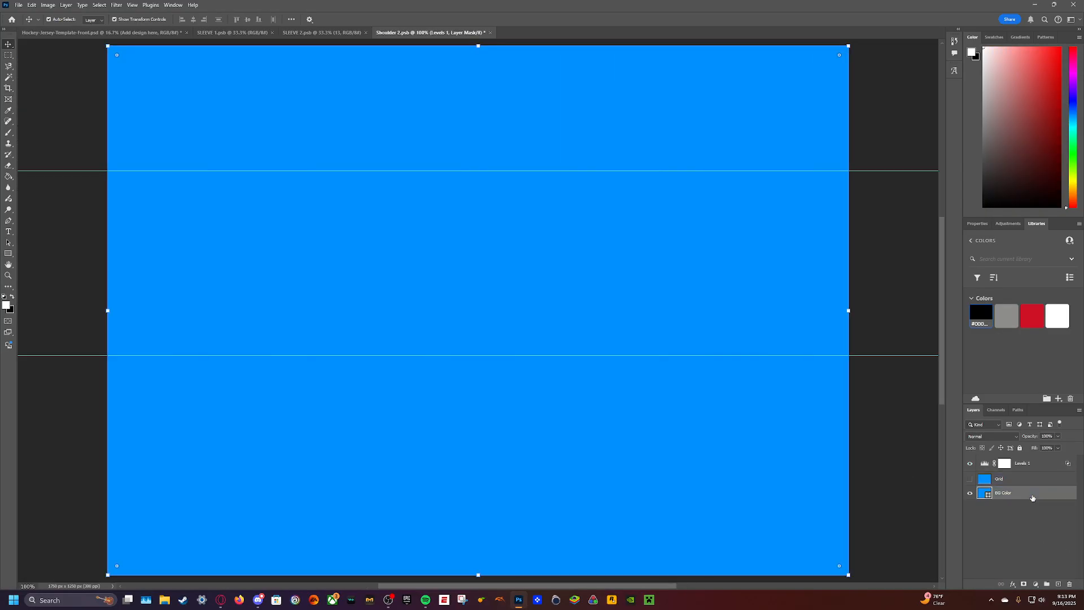
click(981, 314)
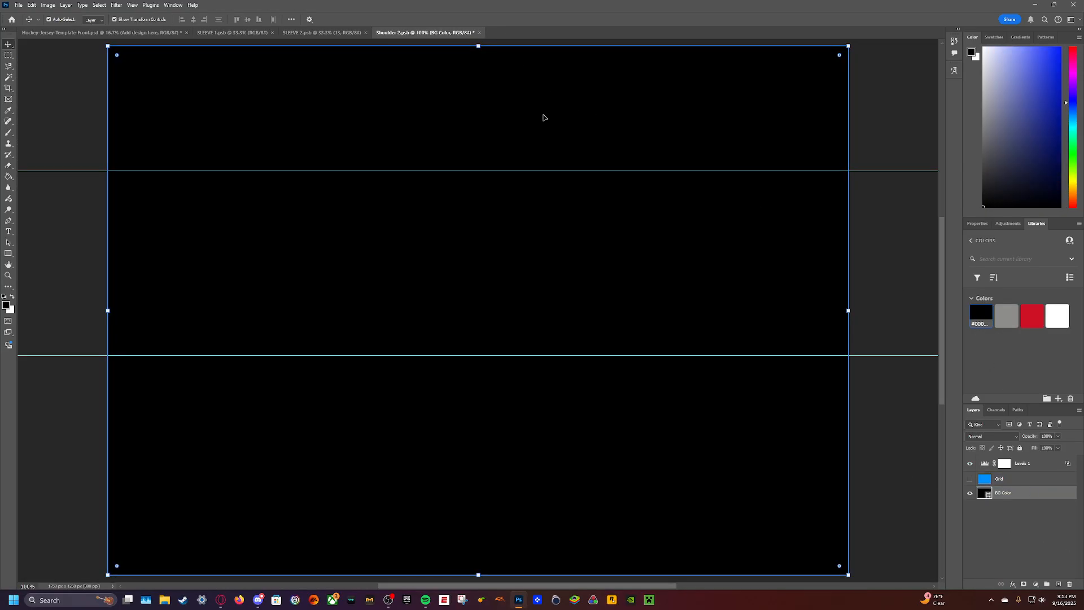
click(479, 33)
click(500, 215)
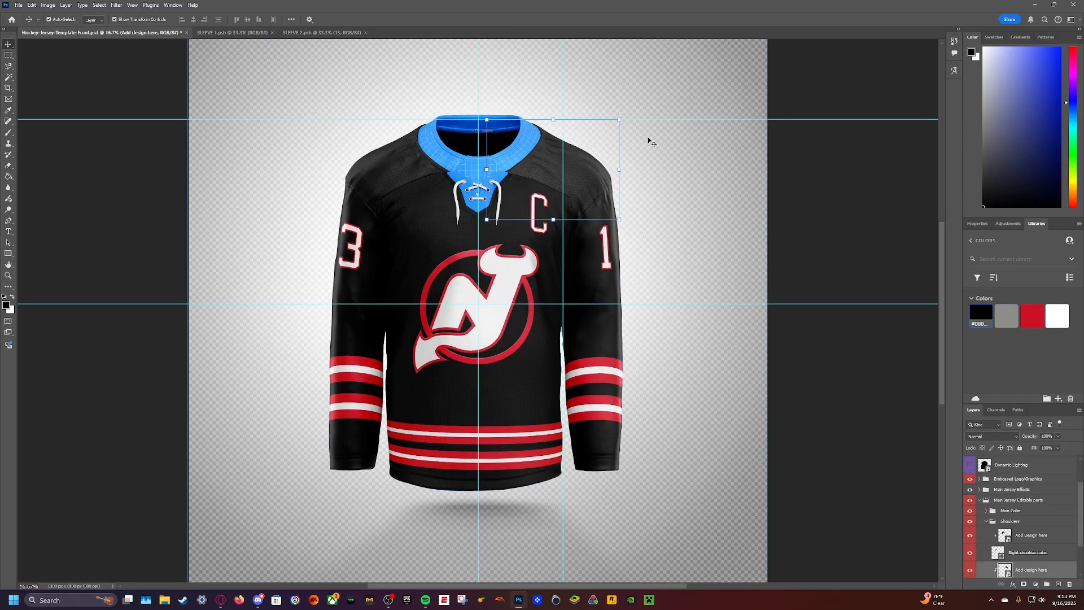
- Collapse the BG and Shoulders layer groups in the jersey template
click(251, 179)
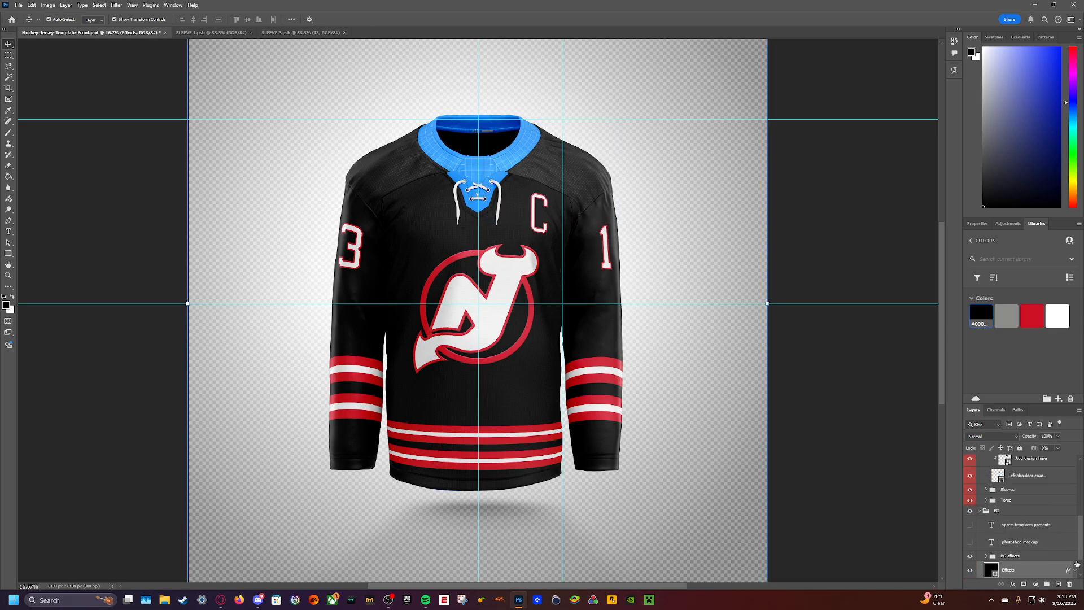
click(981, 511)
click(981, 511)
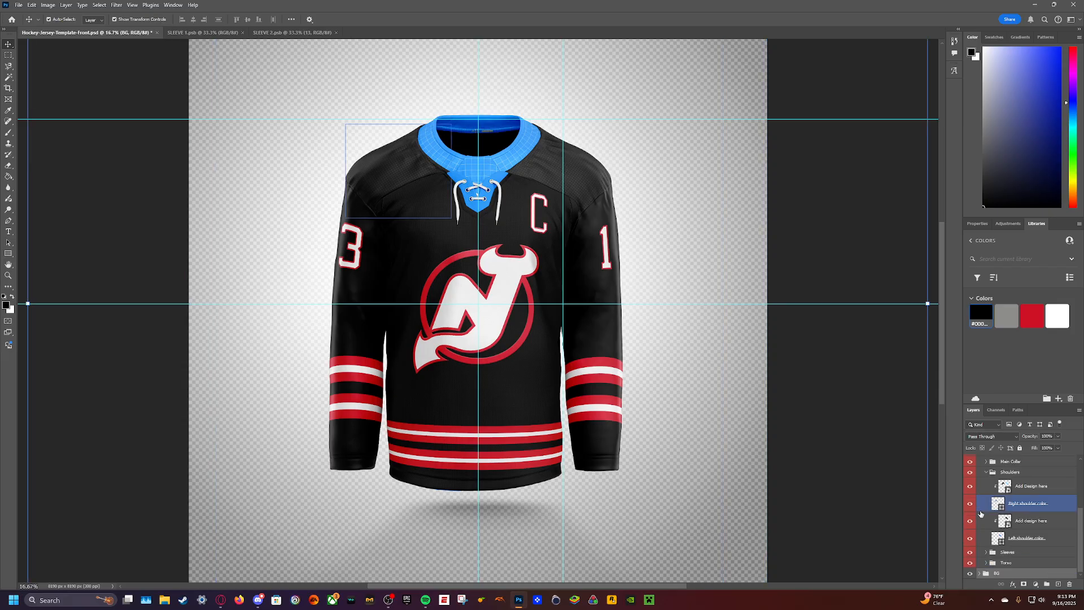
click(987, 472)
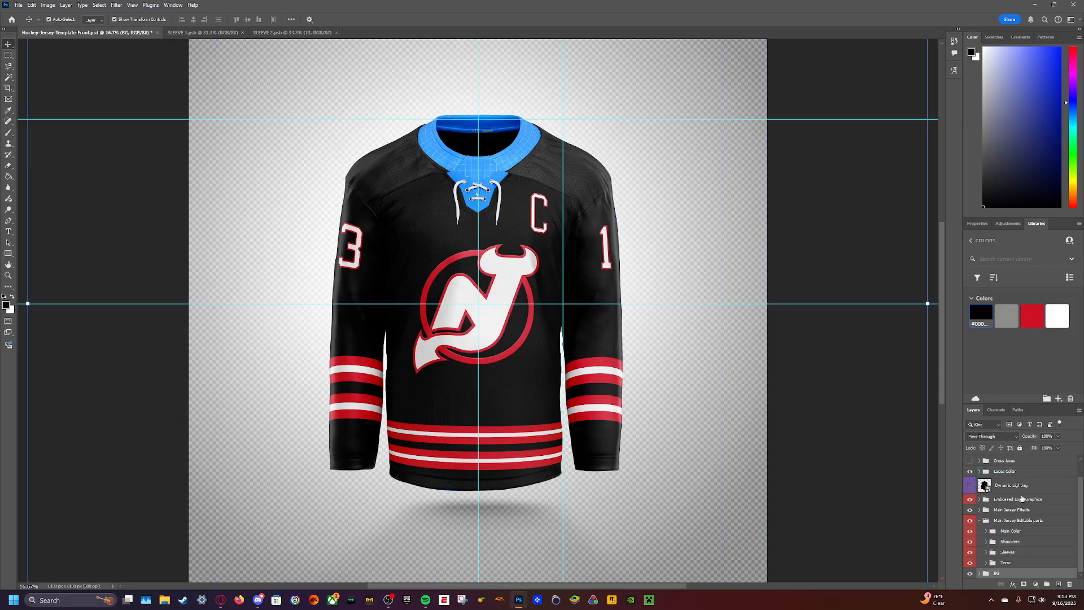
- Expand the editable parts of the Laces Collar group and recolour the laces with the library red
scroll(973, 529, up, 2)
click(980, 492)
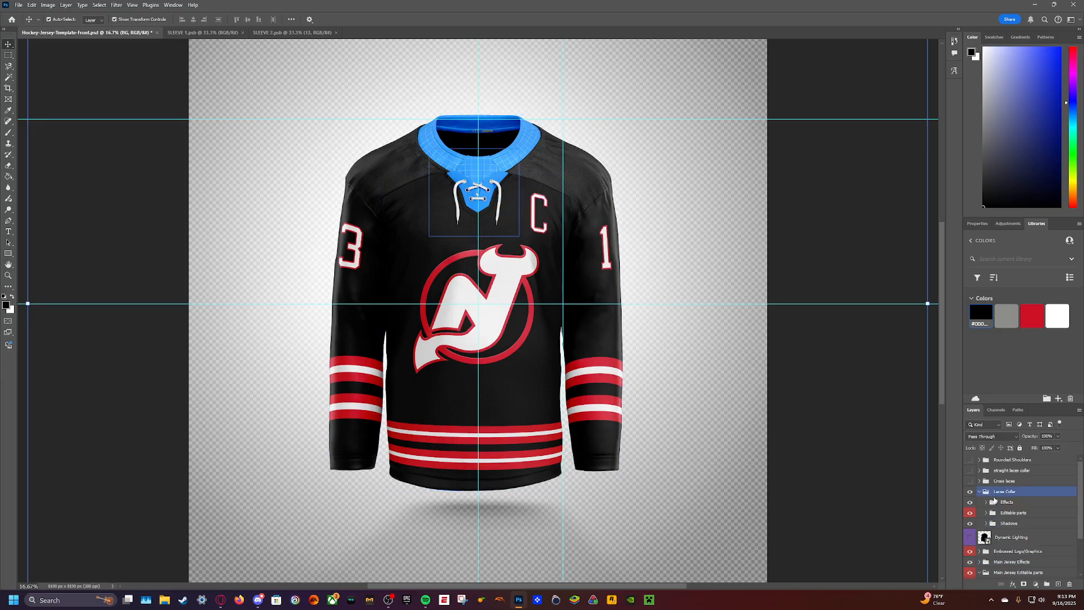
click(985, 513)
click(1014, 526)
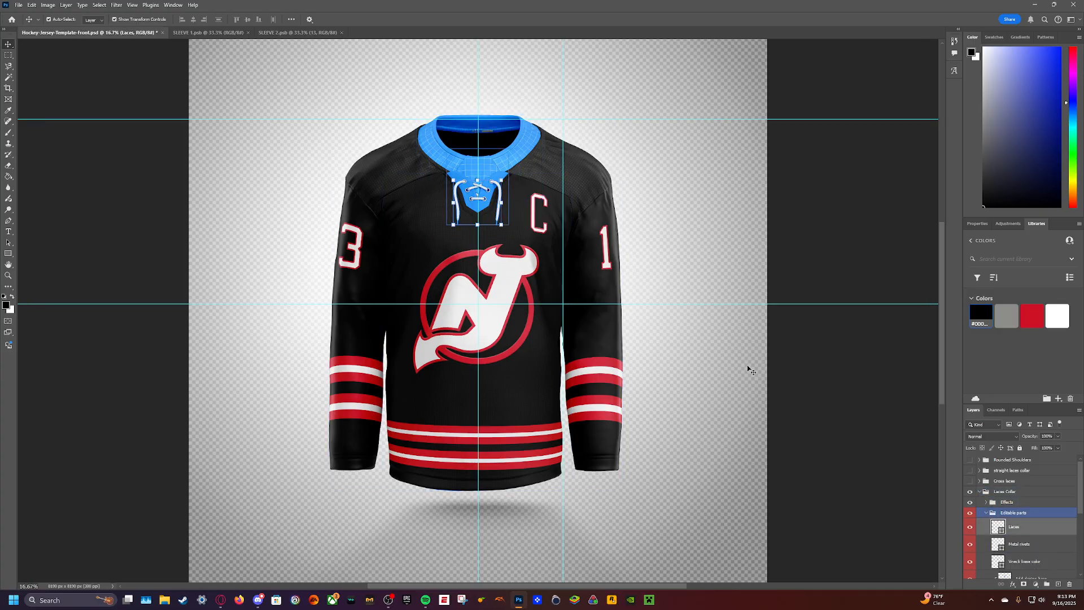
click(1032, 315)
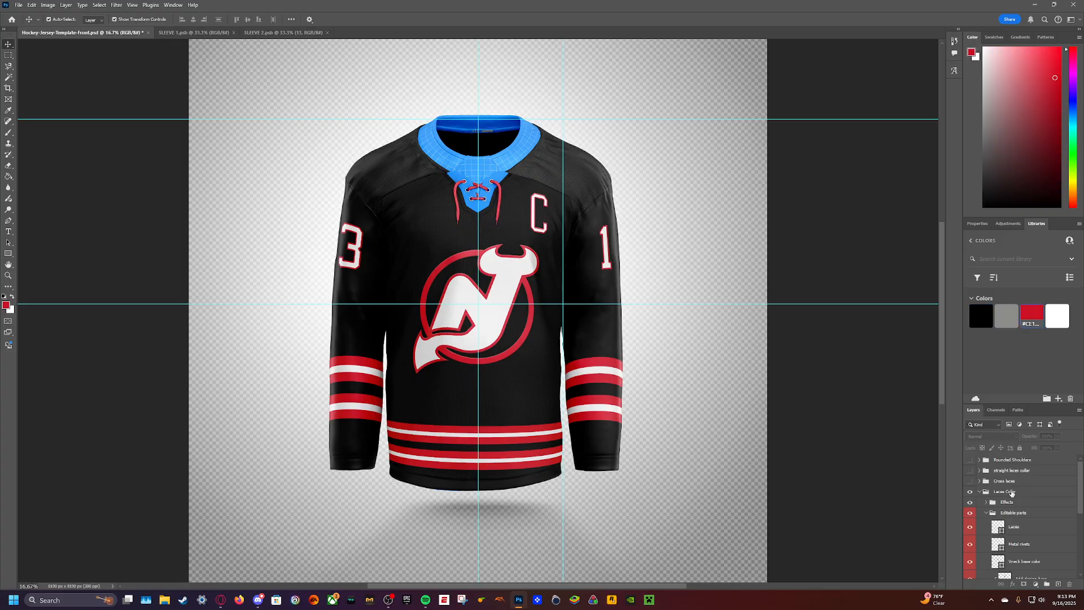
- Colour the collar's metal rivets white and the Vneck base red using the library swatches
click(1019, 543)
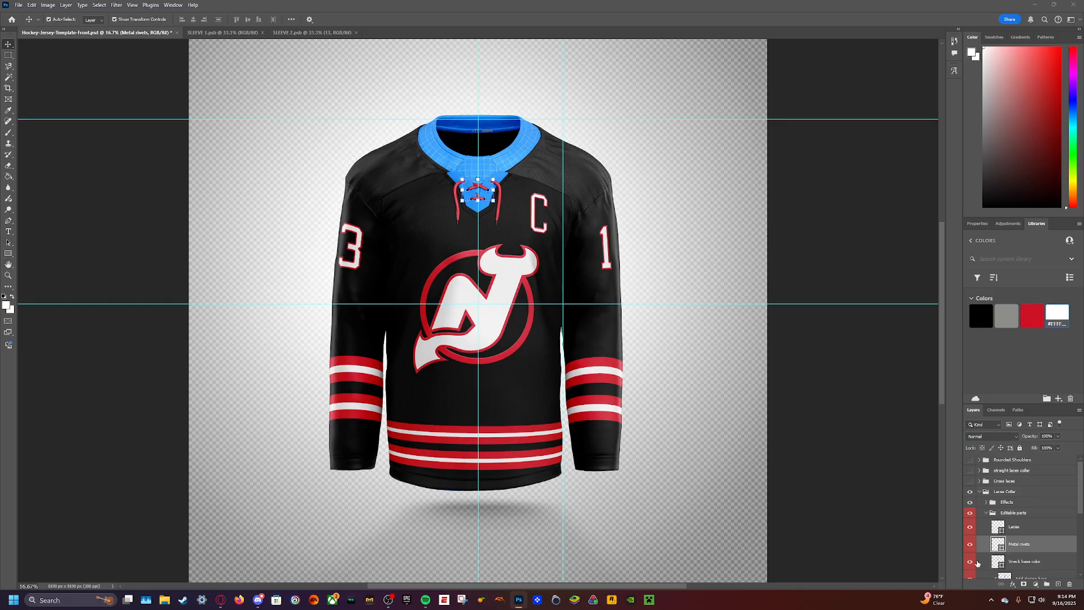
click(1024, 561)
click(1031, 316)
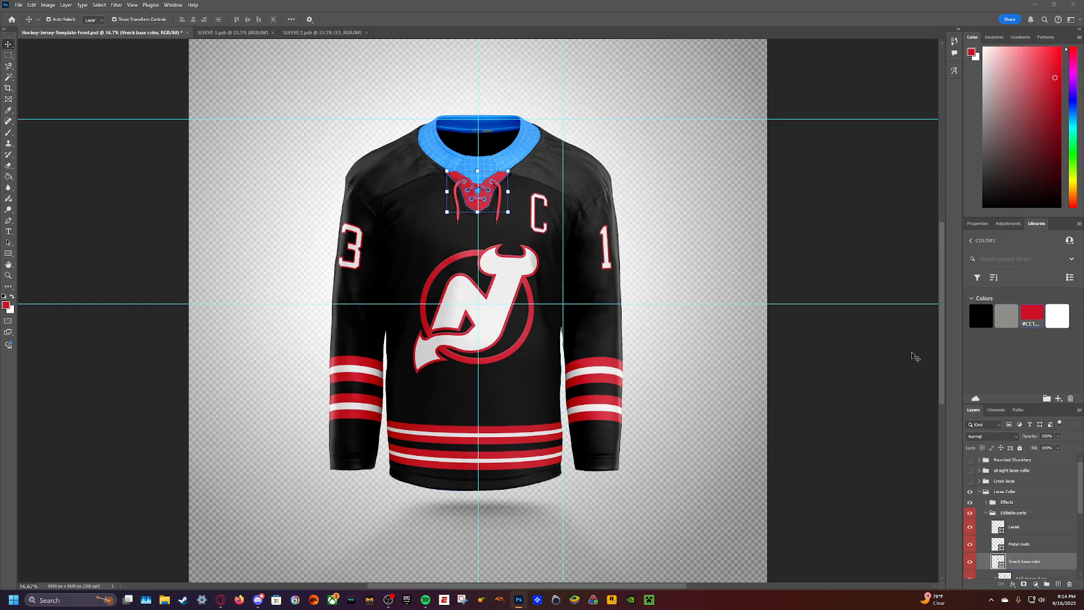
click(719, 218)
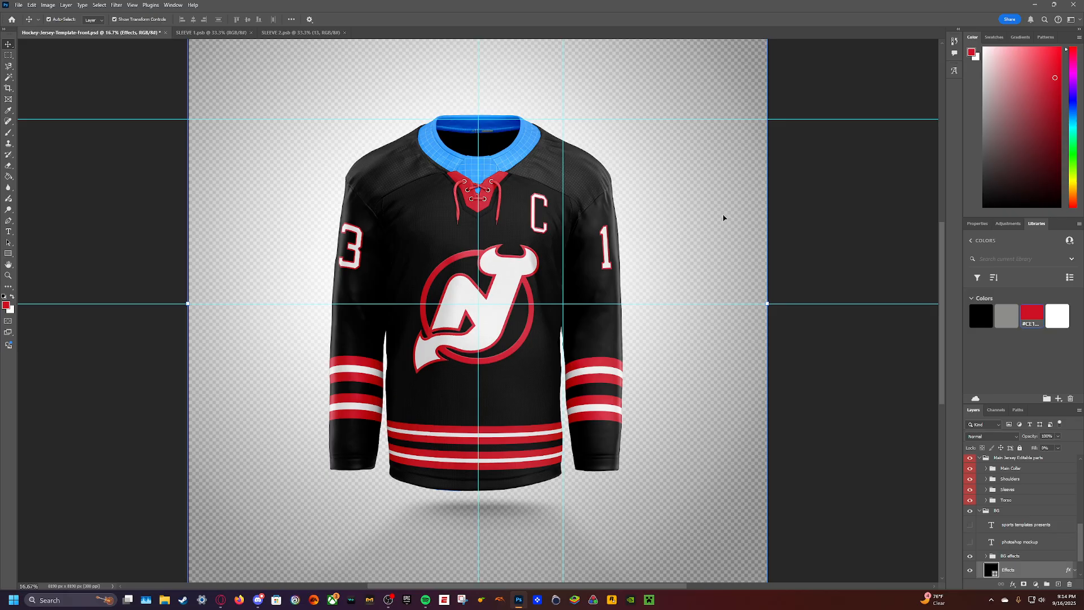
- Open the collar's front part design, hide its grid and fill the BG Color layer with the library red
scroll(1001, 561, down, 2)
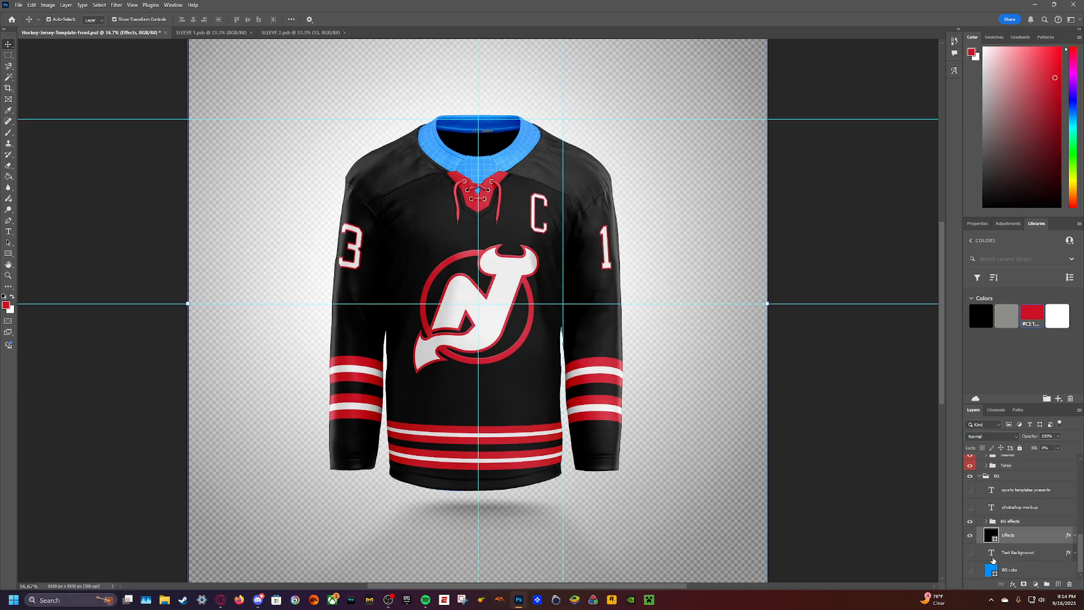
click(980, 477)
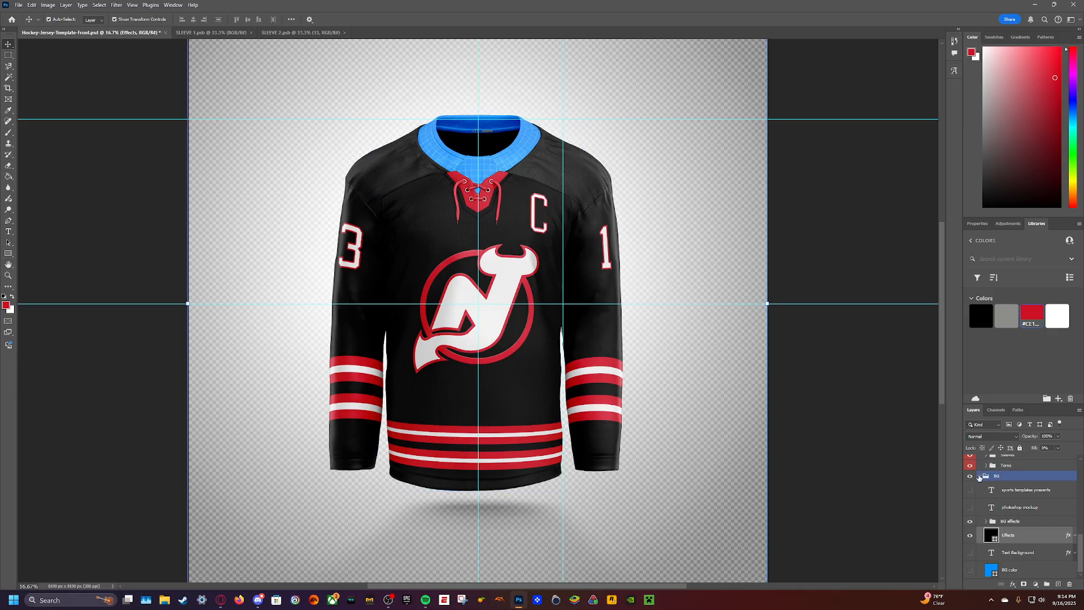
click(979, 477)
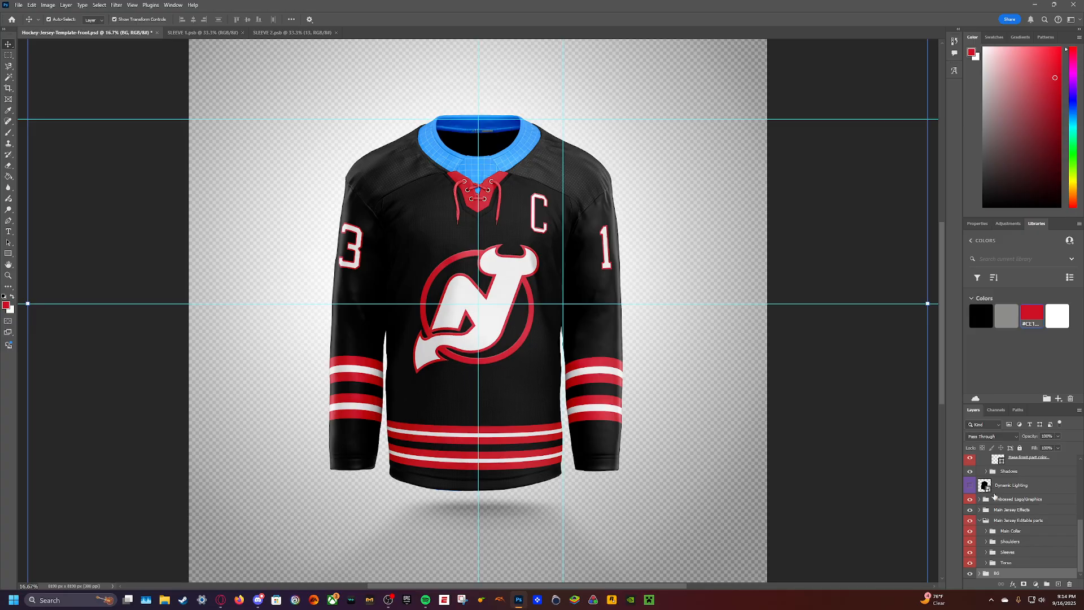
scroll(997, 522, up, 3)
double_click(1006, 525)
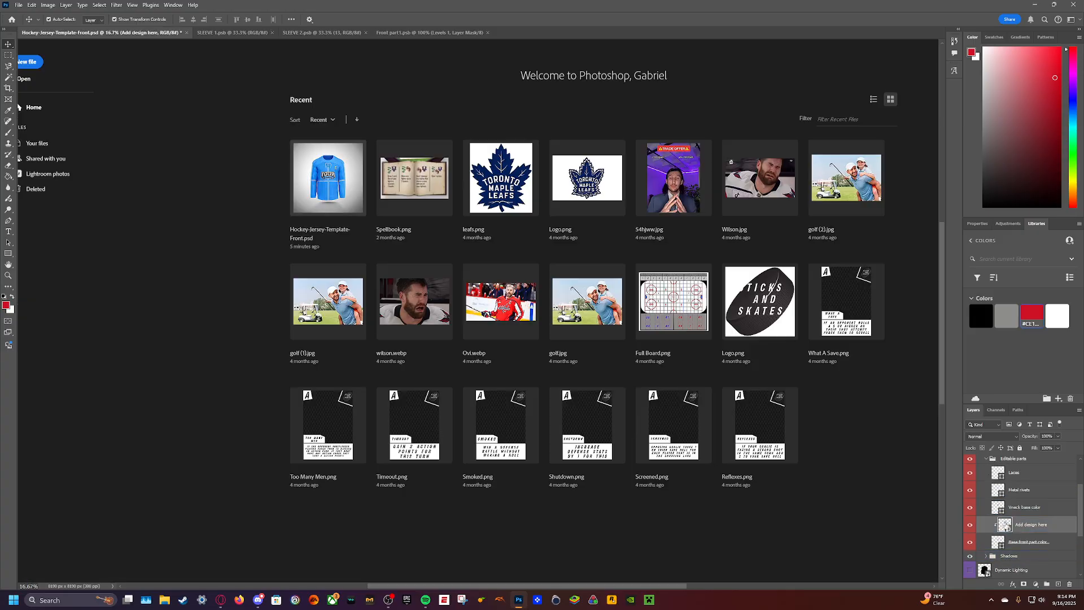
click(970, 480)
click(1025, 499)
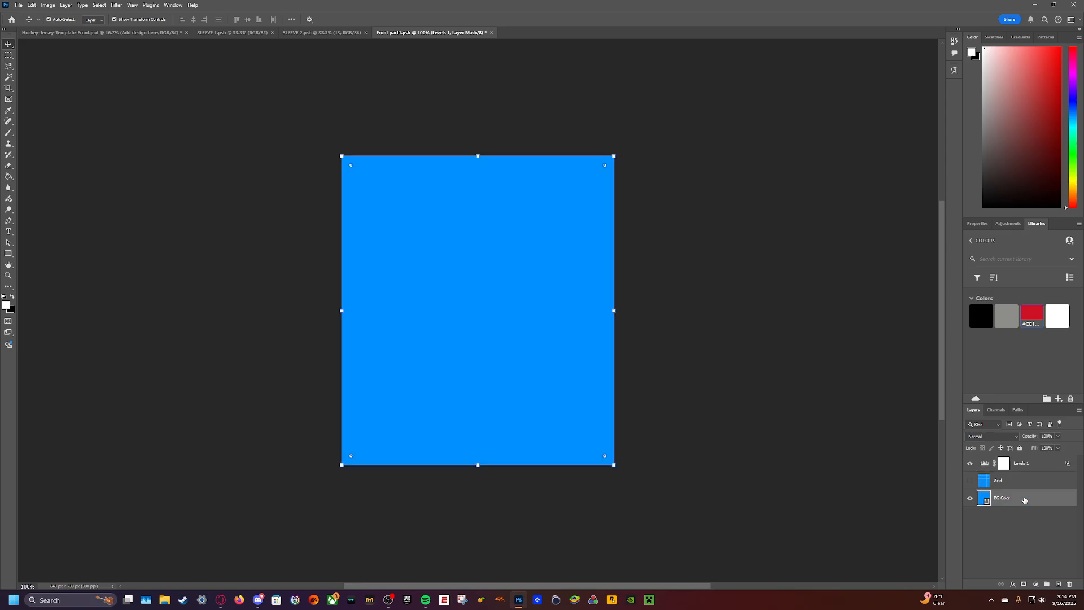
click(1032, 316)
key(alt+BackSpace)
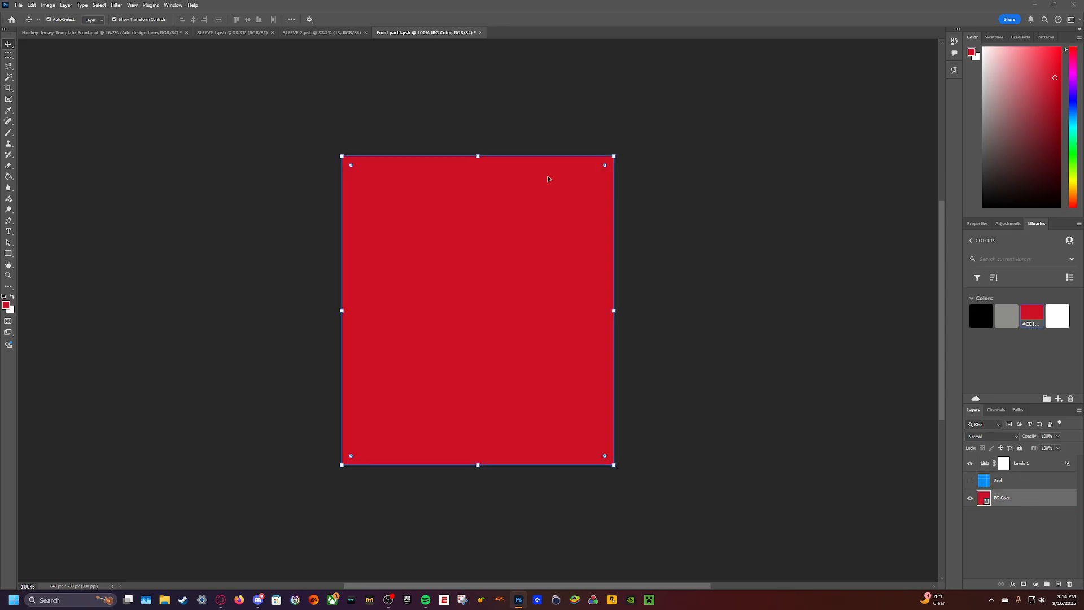
- Open the NHL-Logo PNG file from the NHL folder
click(18, 5)
click(28, 28)
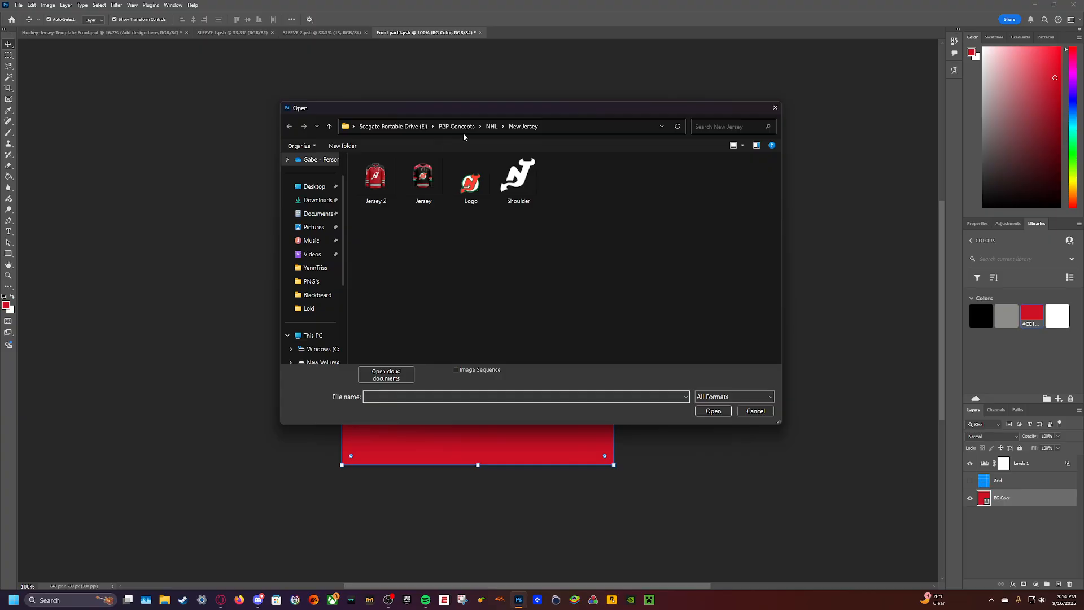
click(492, 126)
scroll(425, 297, down, 6)
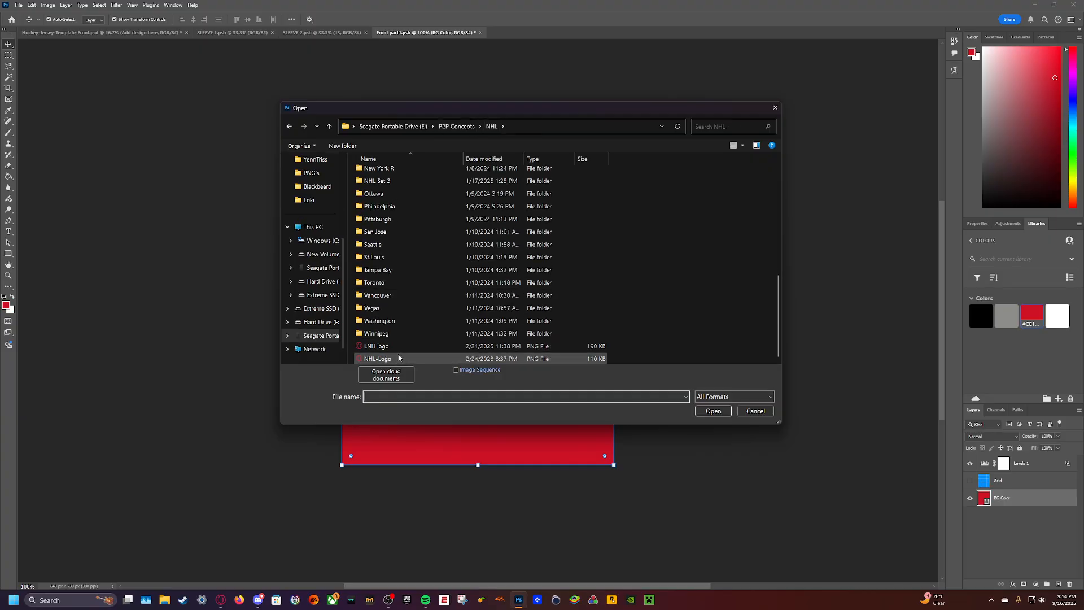
double_click(377, 358)
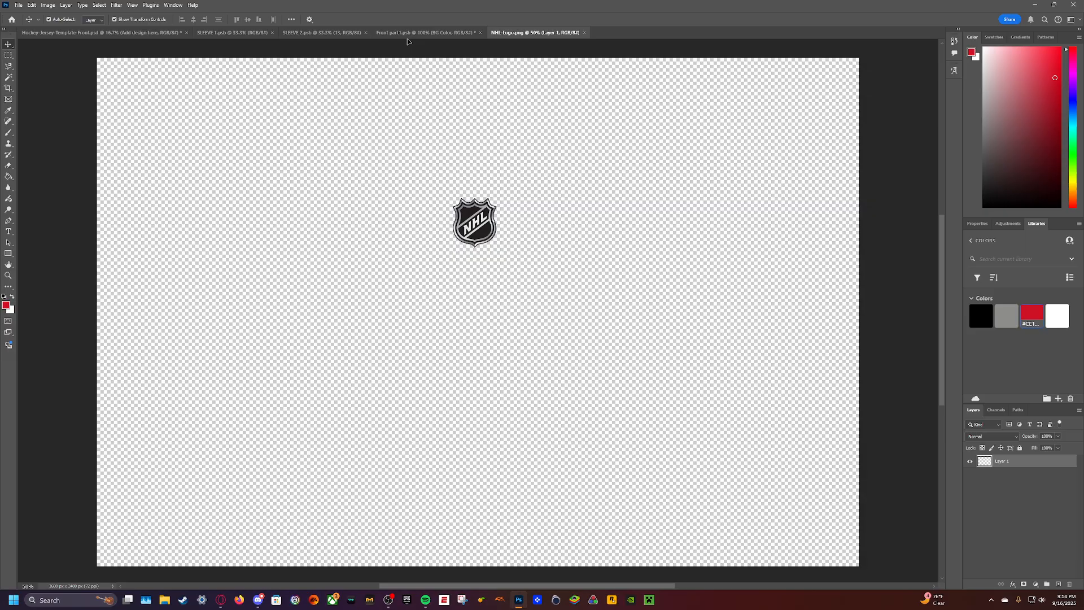
- Copy the NHL logo into the red collar front part, centre it horizontally, save the design and check it on the jersey mockup
key(ctrl+a)
key(ctrl+x)
click(409, 32)
key(ctrl+v)
drag(486, 277, 479, 270)
key(ctrl+s)
click(101, 32)
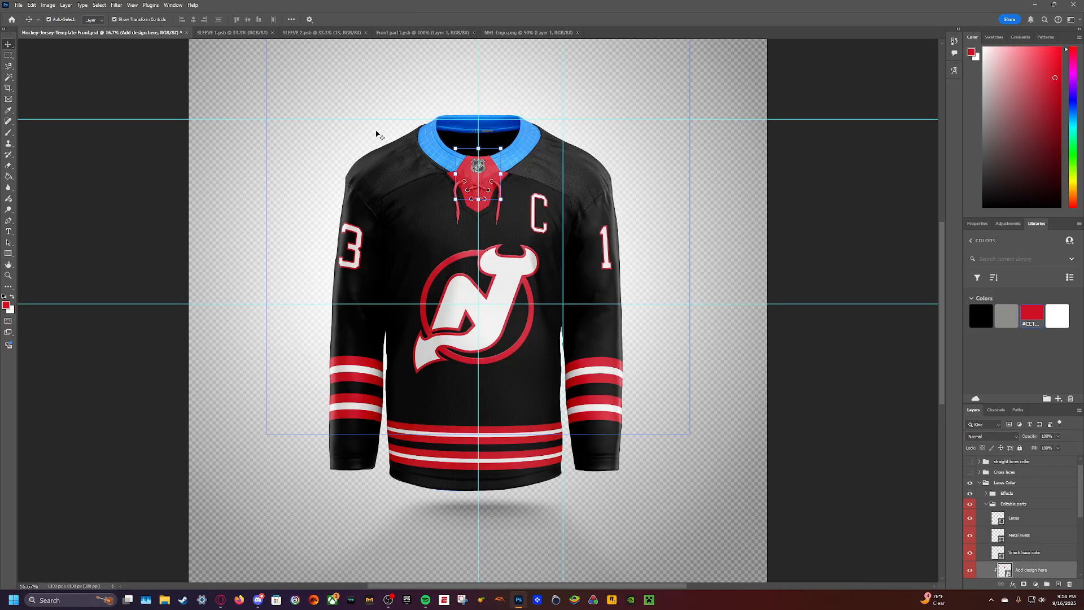
- Move the NHL logo slightly lower in the collar front part, save it and check the jersey mockup
click(527, 32)
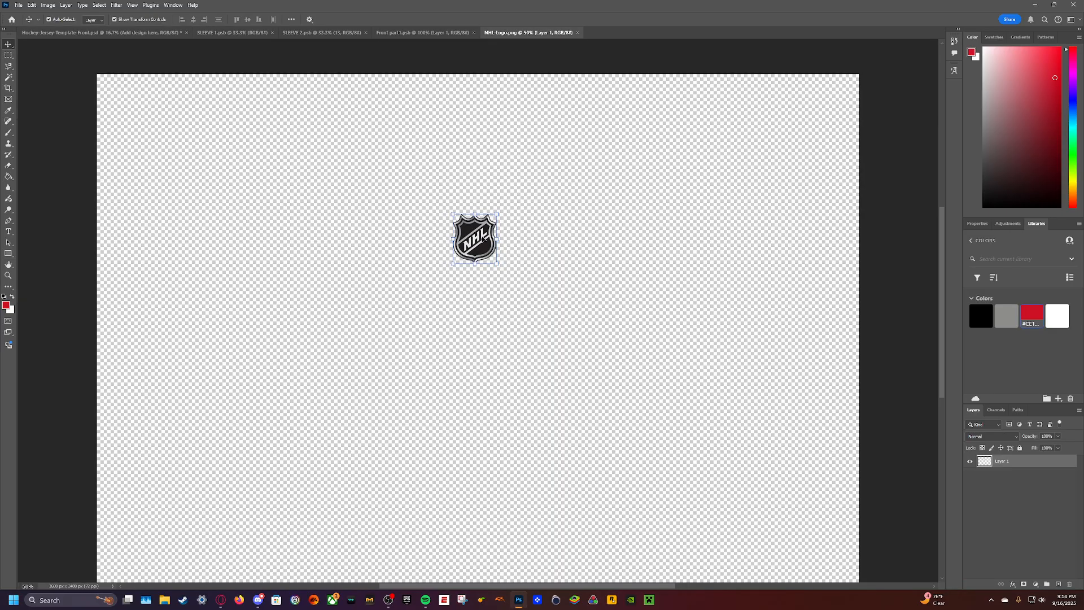
click(399, 32)
drag(490, 247, 490, 261)
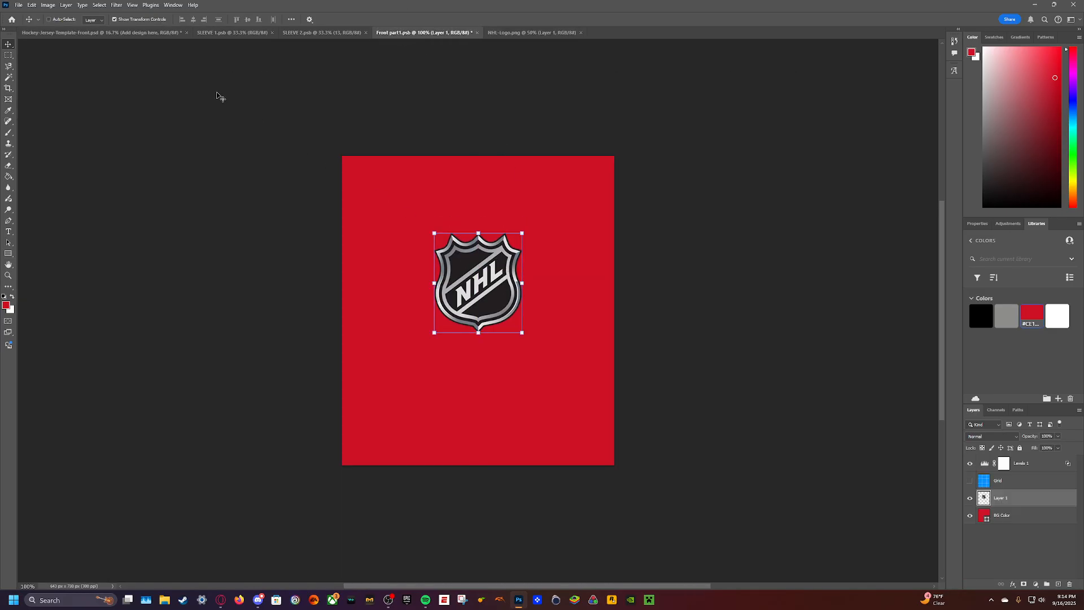
click(117, 32)
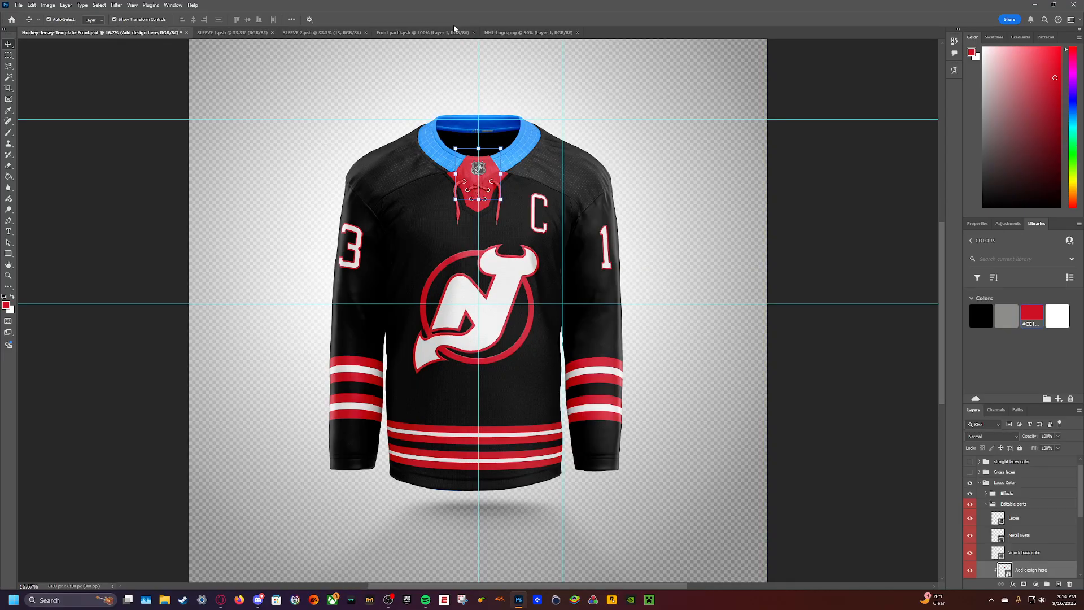
- Close the NHL-Logo file, shift the logo a little further down in the collar front part, save it and check the mockup
click(527, 32)
click(423, 32)
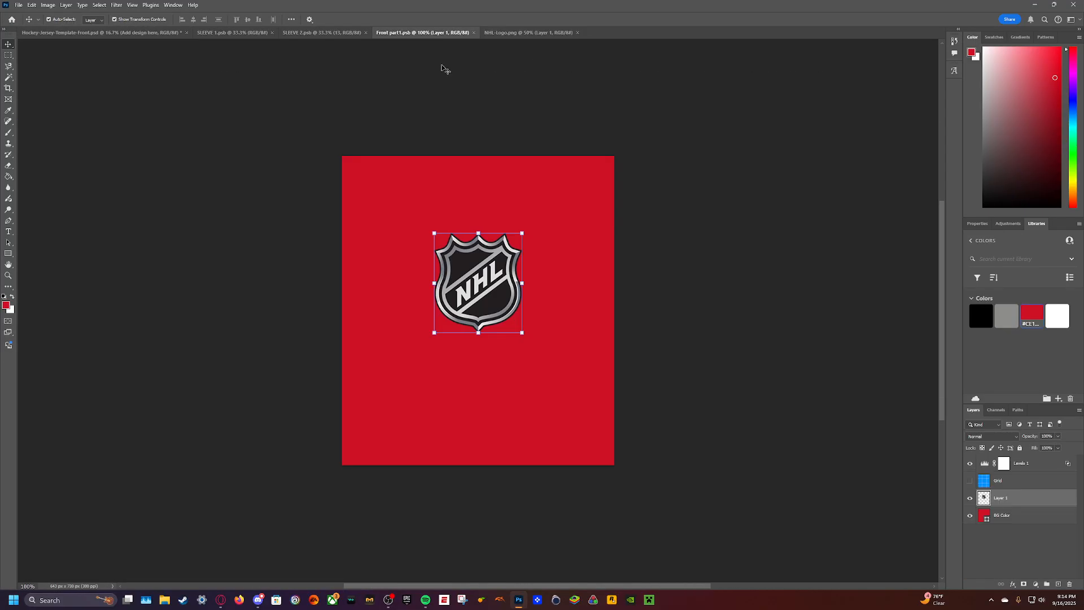
click(578, 32)
drag(478, 282, 478, 293)
click(143, 34)
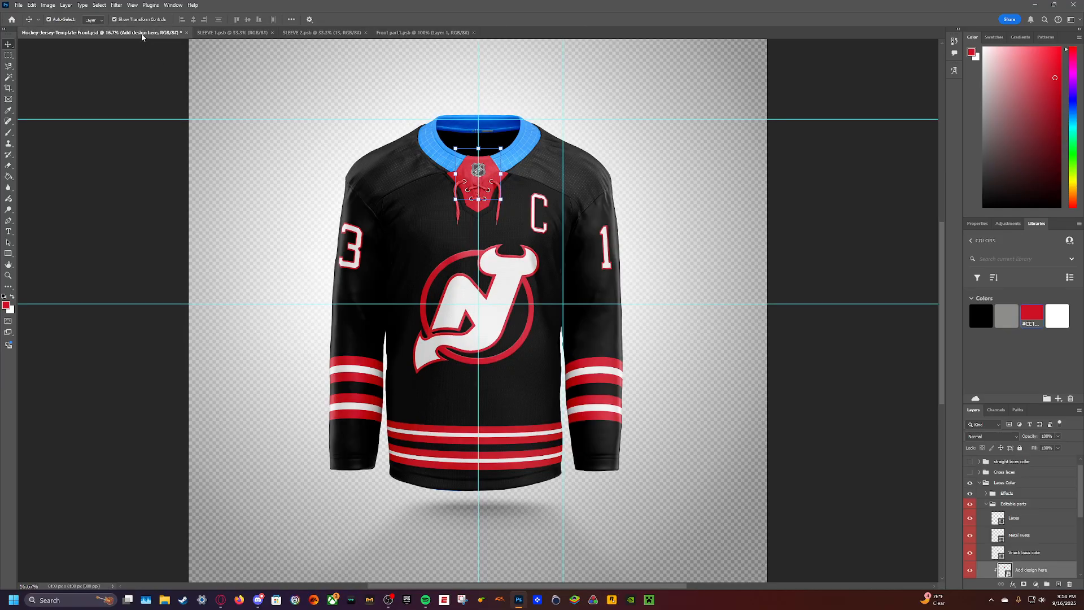
- Draw a white rectangle about 958 × 108 px across the top of the collar front part, save it, check the jersey mockup and close the file
click(403, 34)
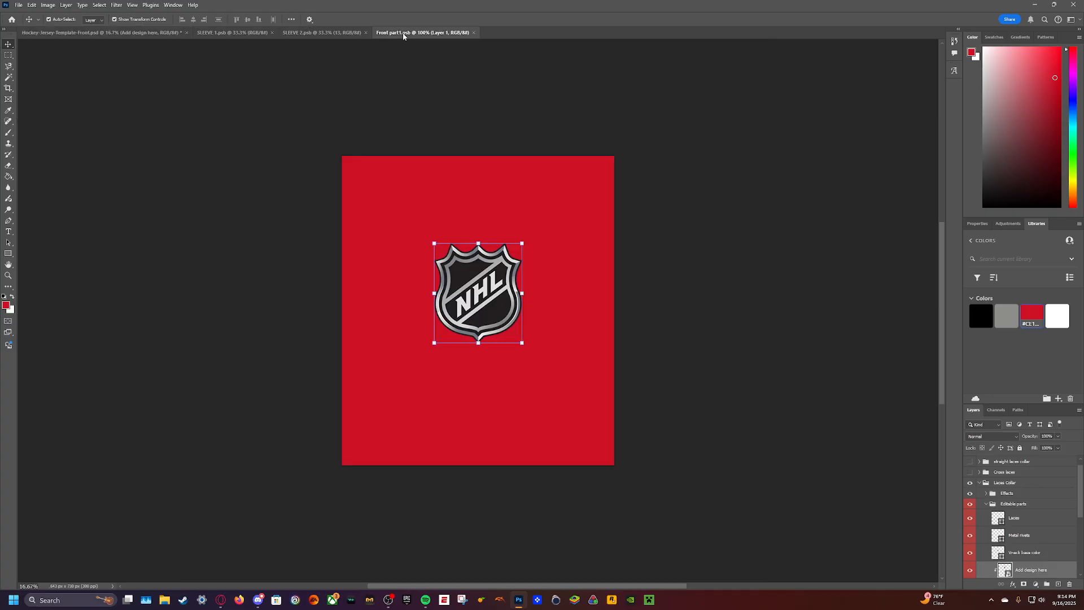
click(9, 253)
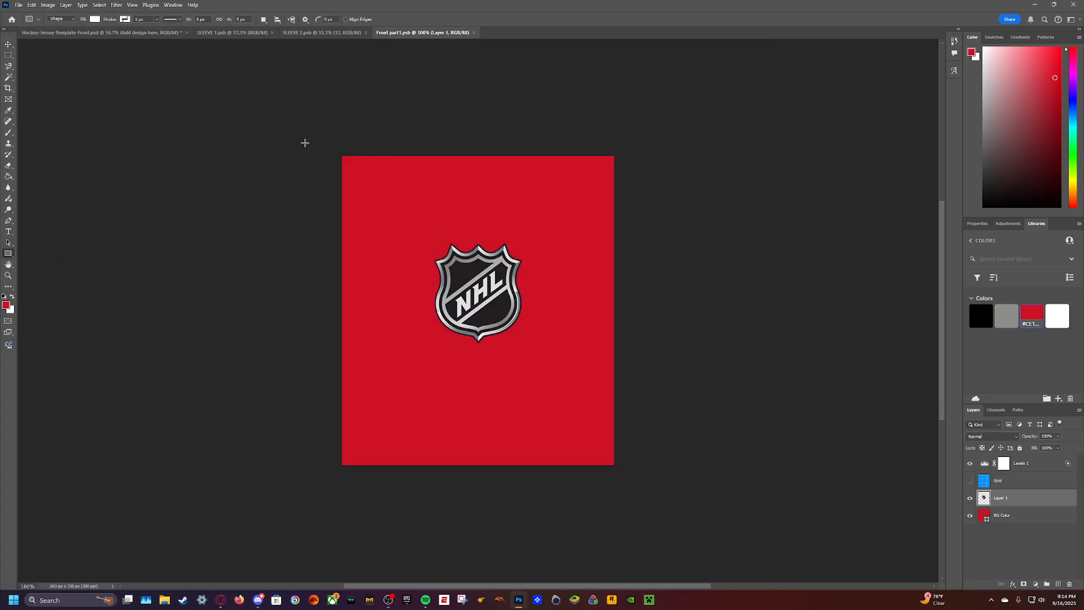
drag(305, 143, 709, 188)
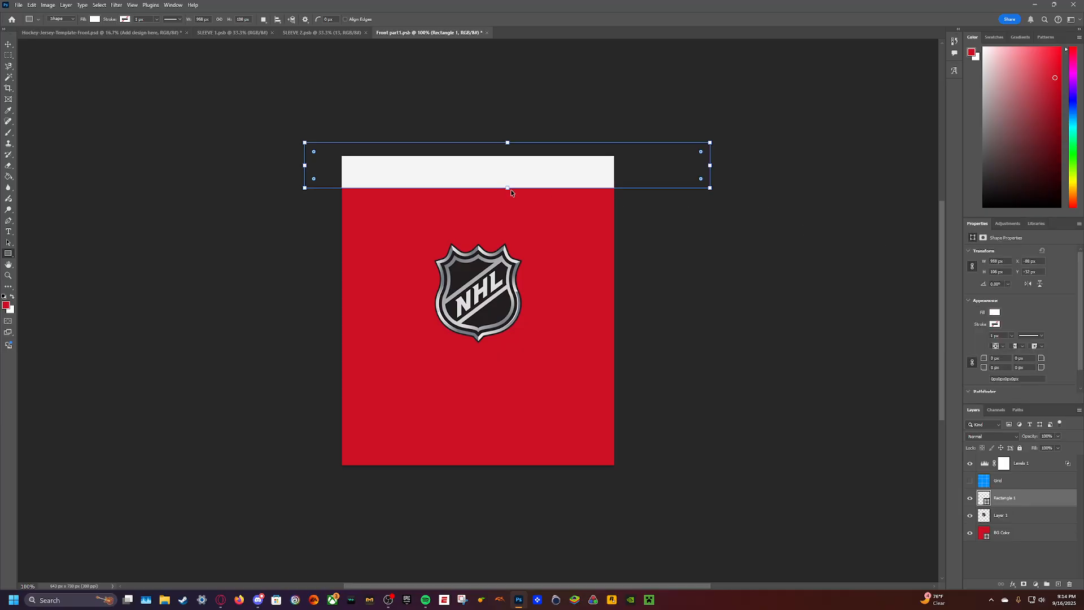
click(126, 33)
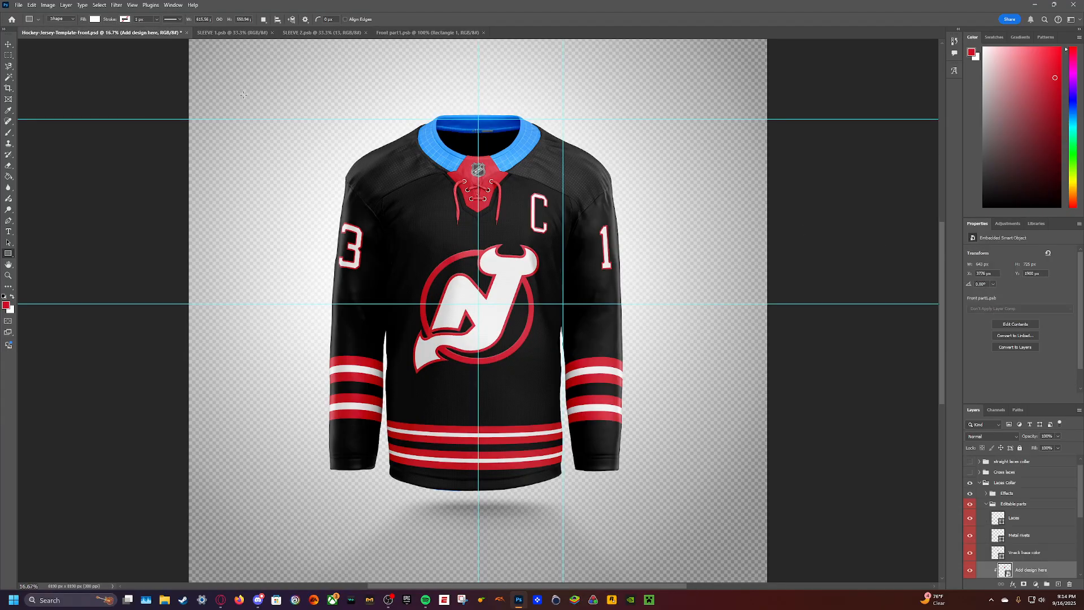
click(450, 34)
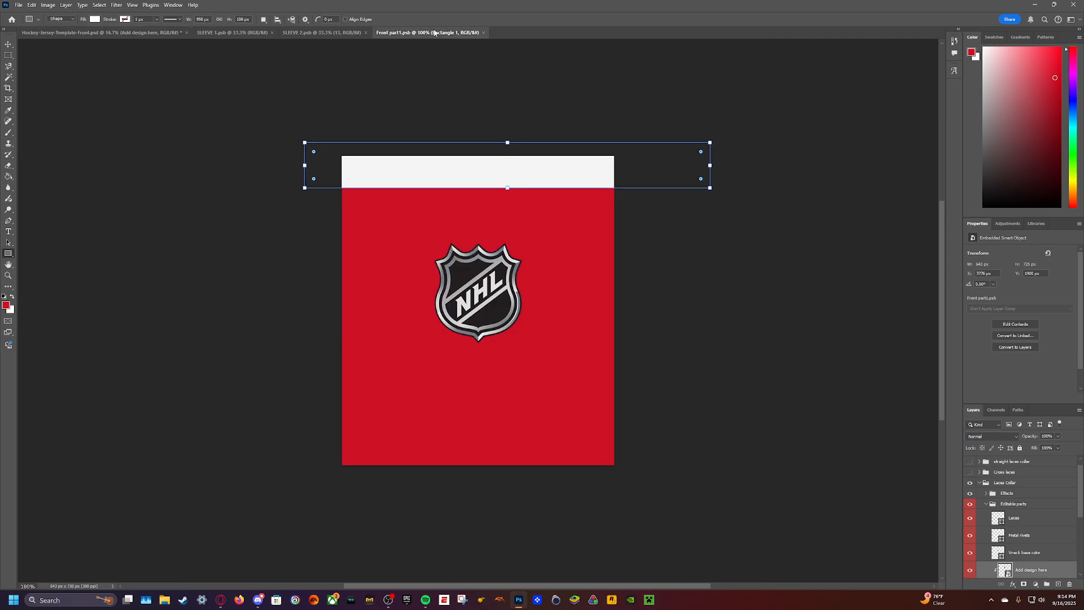
key(ctrl+Tab)
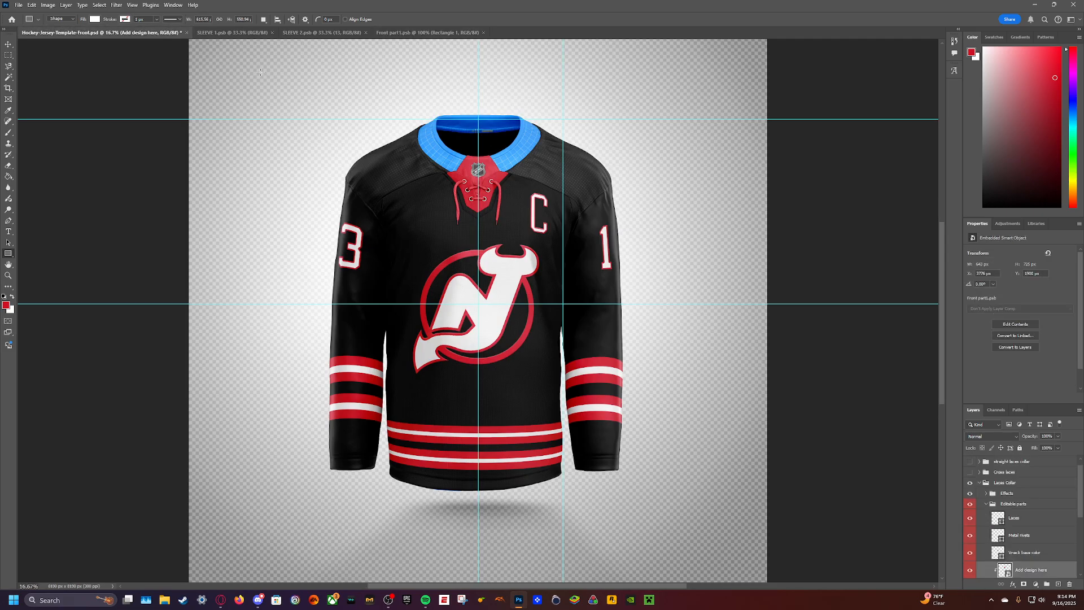
click(476, 34)
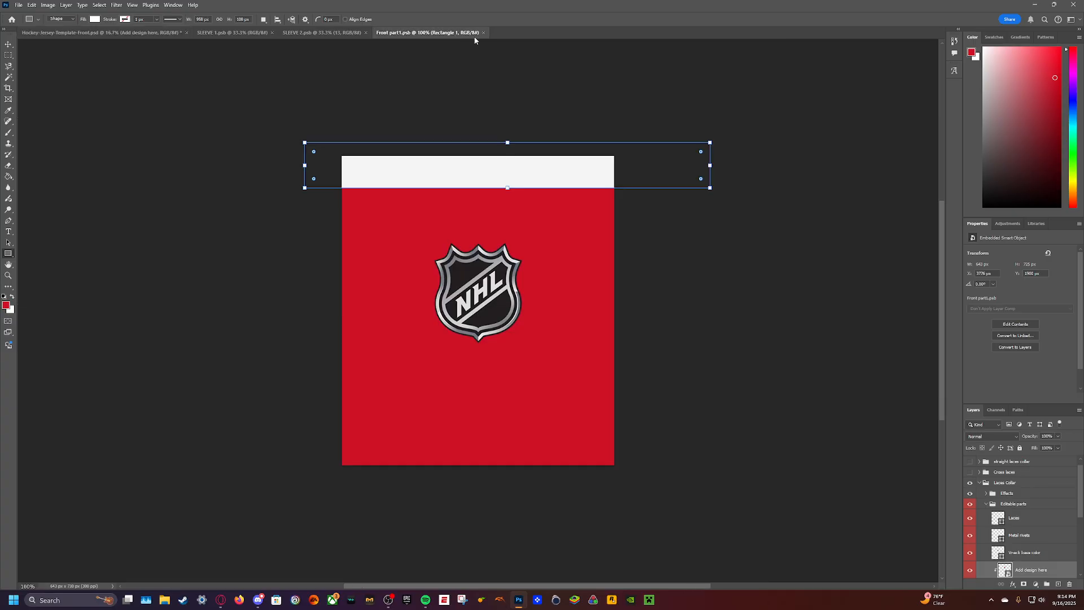
click(483, 33)
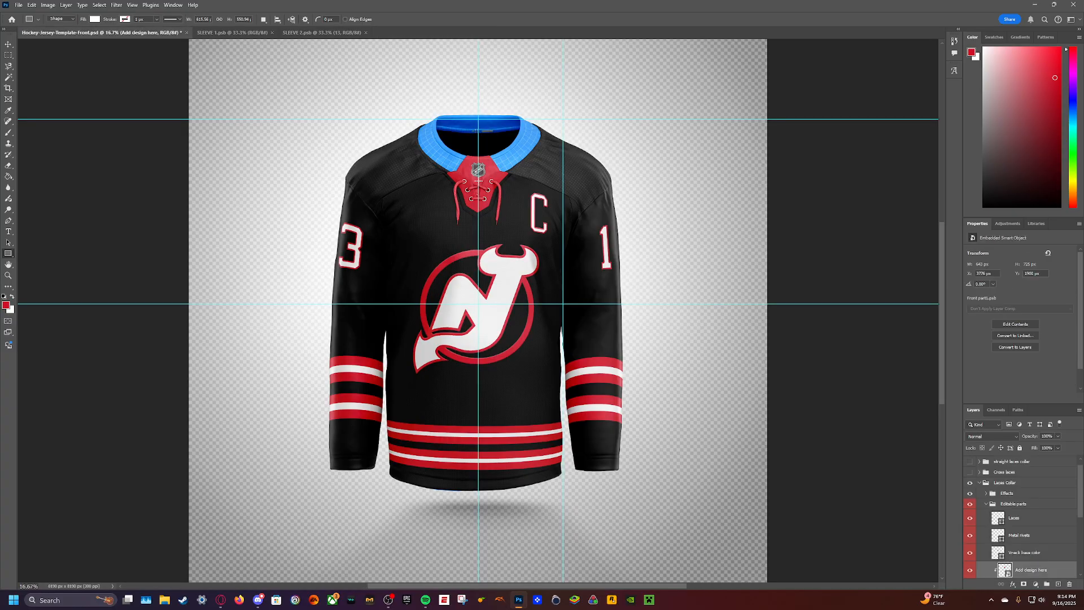
- Hide the guides on the jersey mockup and close both sleeve design files
click(311, 168)
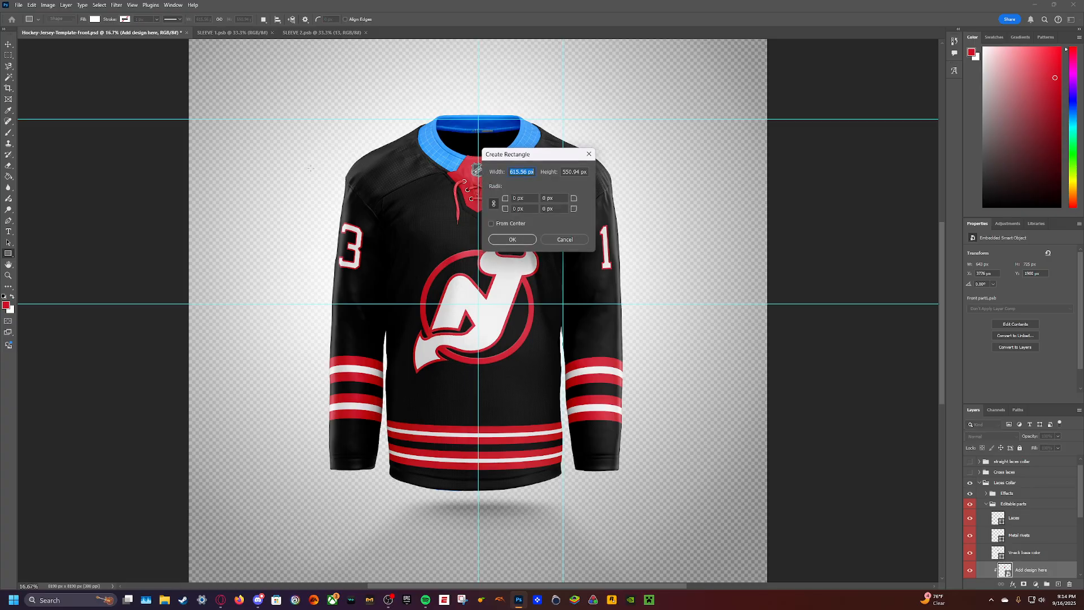
click(564, 240)
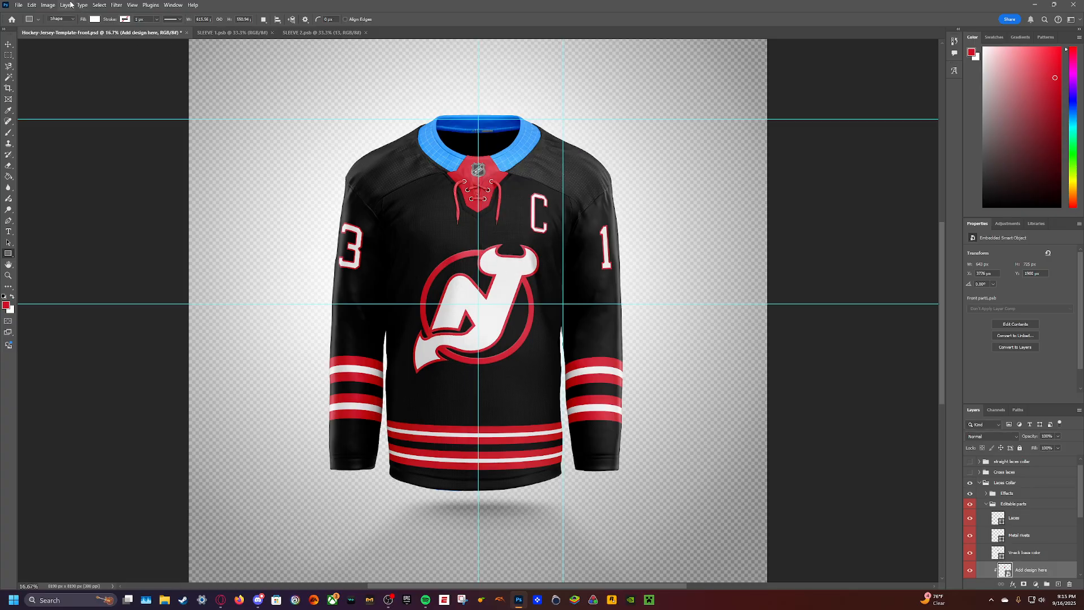
click(134, 5)
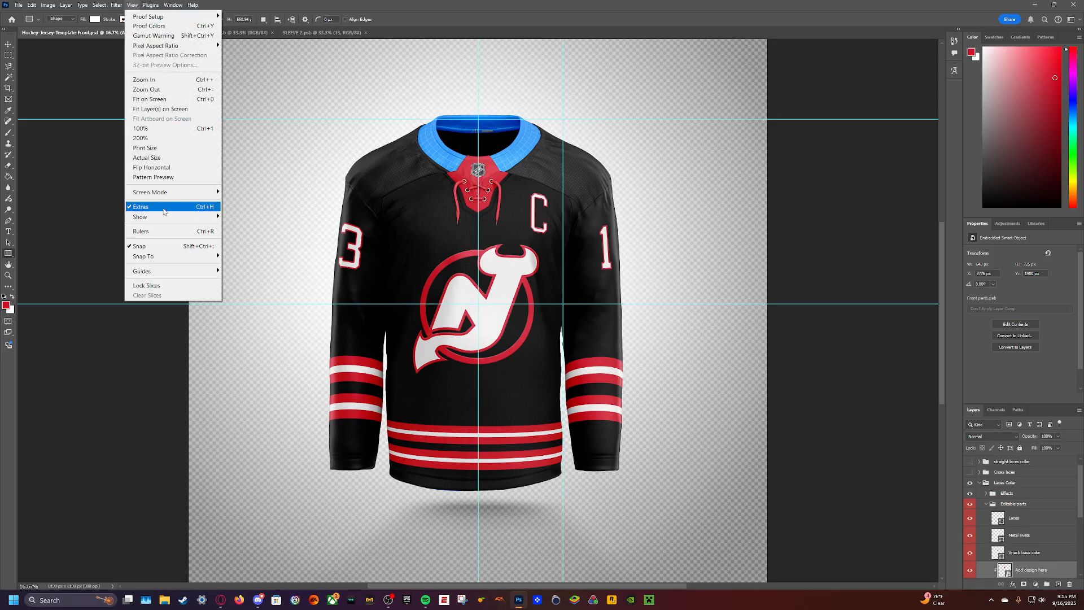
click(163, 207)
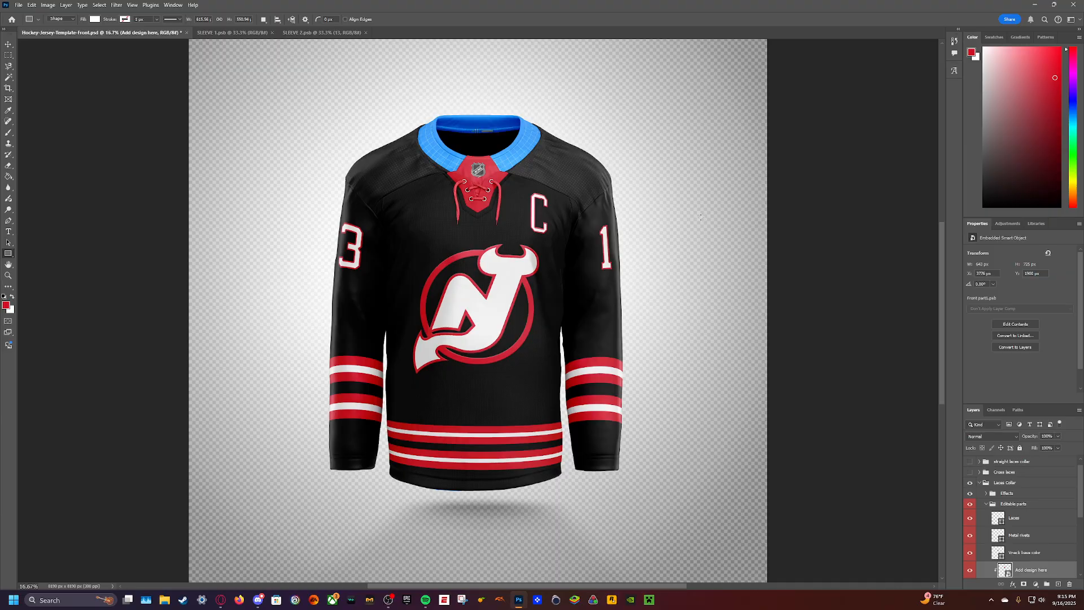
click(272, 32)
click(280, 33)
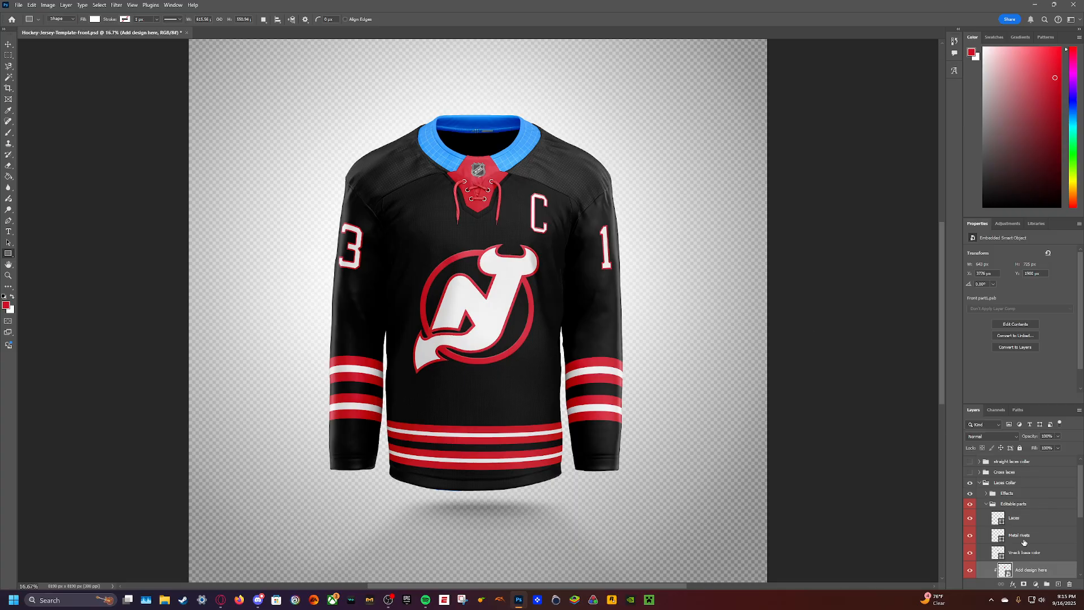
- Reopen the collar front part design, extend the white rectangle downward to about 194 px high, save it and check the mockup
scroll(1023, 542, down, 1)
double_click(1003, 550)
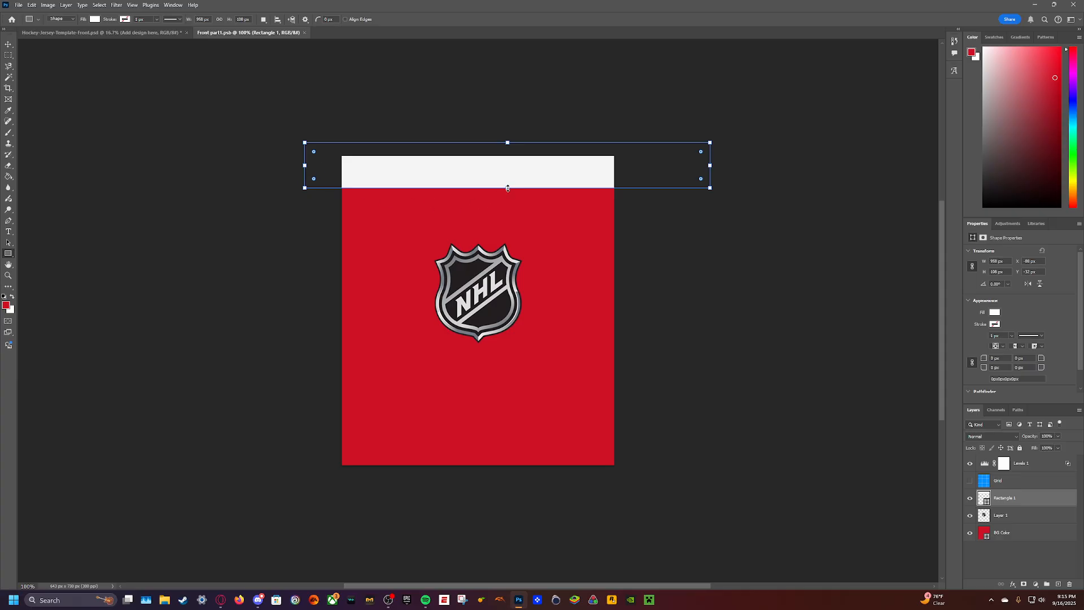
drag(508, 188, 508, 224)
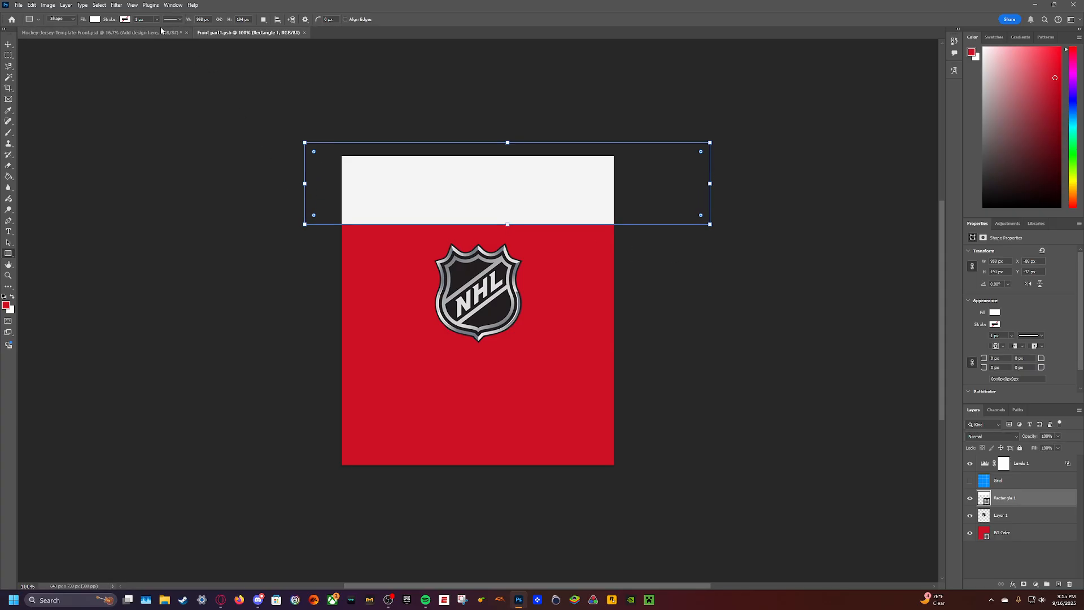
click(125, 32)
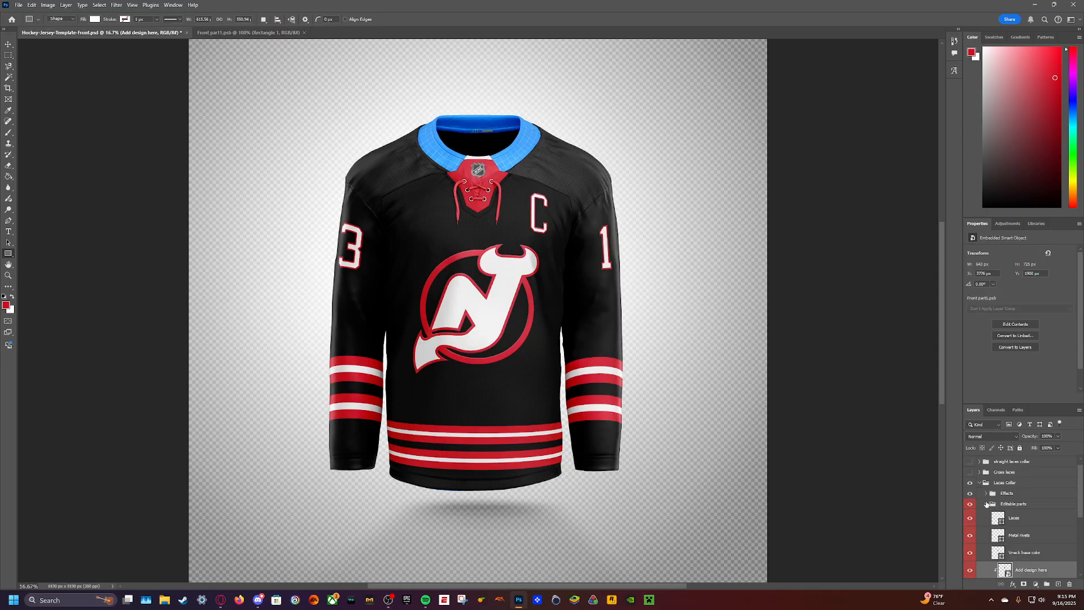
- Collapse the Laces Collar group and colour the CollarEdge shape in the Main Collar group white
click(979, 484)
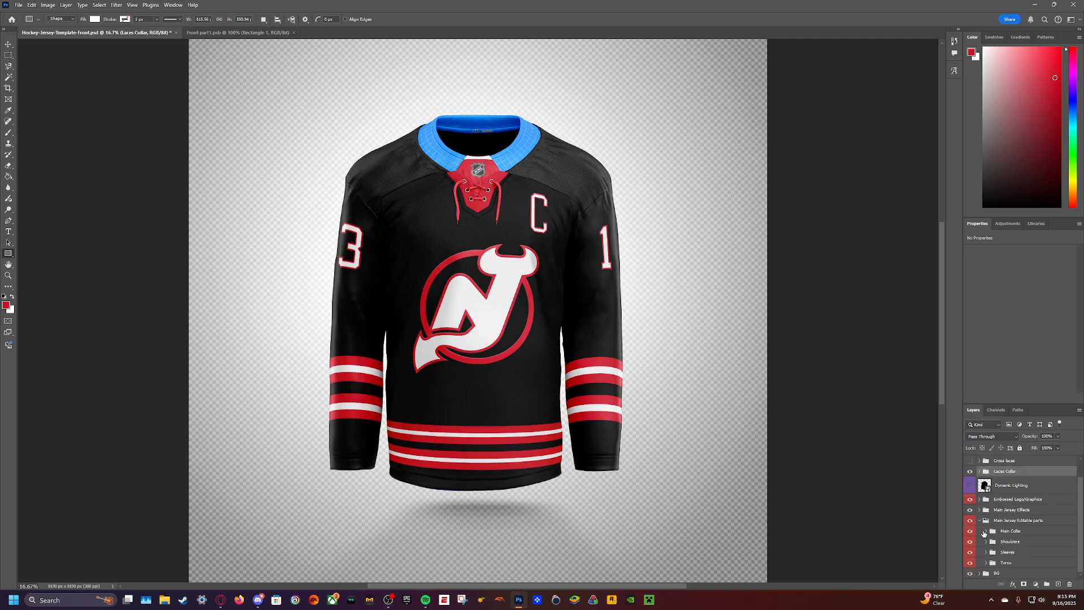
click(985, 531)
click(997, 544)
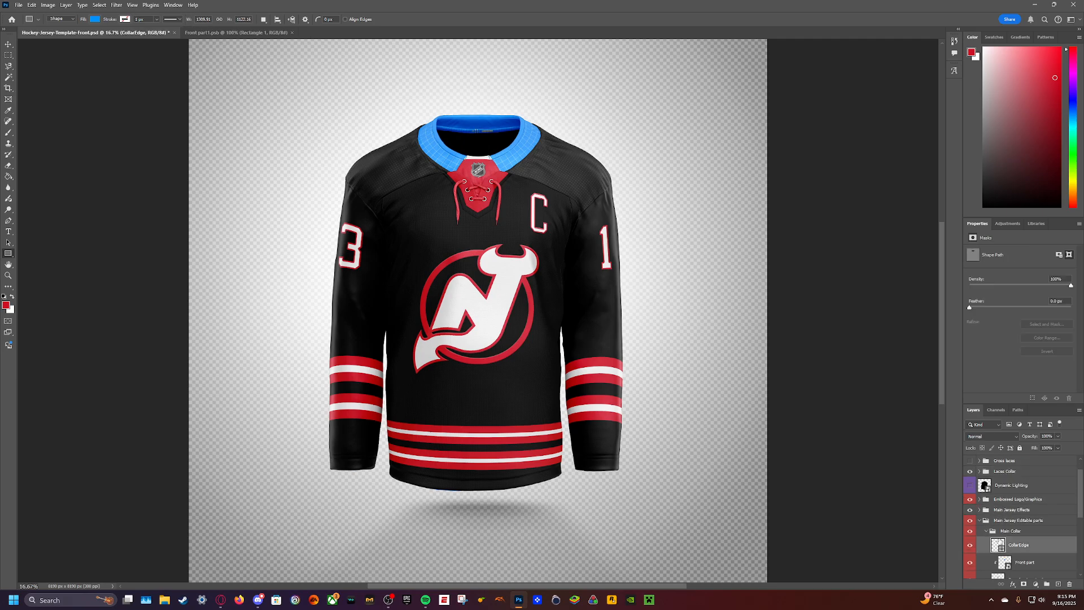
click(1035, 224)
click(1058, 316)
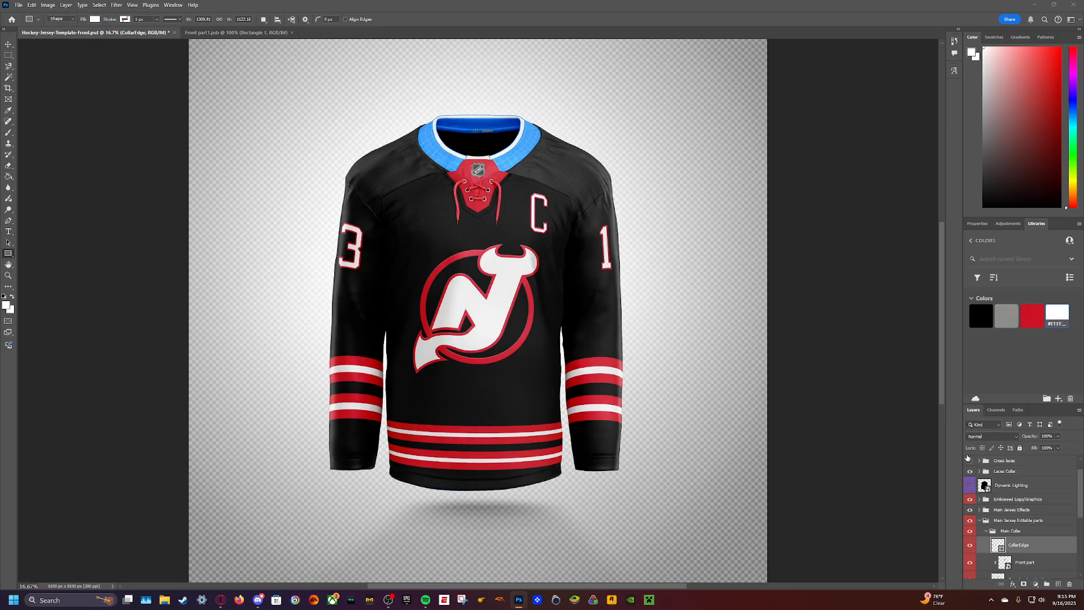
- Open the Collar Right side design, hide its grid and fill the BG Color shape with the library red
scroll(1018, 521, down, 3)
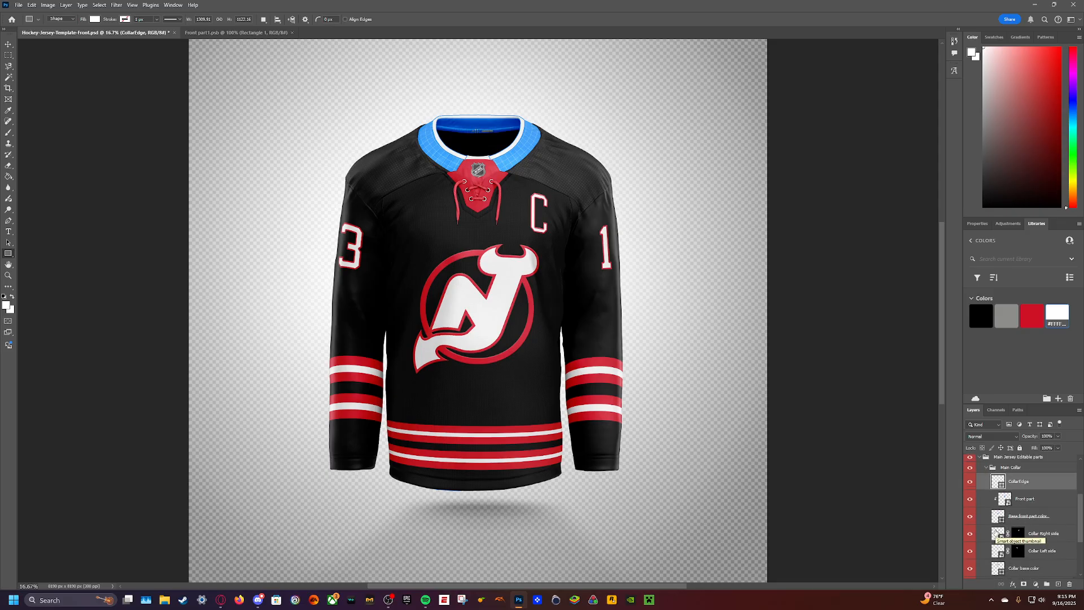
double_click(995, 533)
click(970, 469)
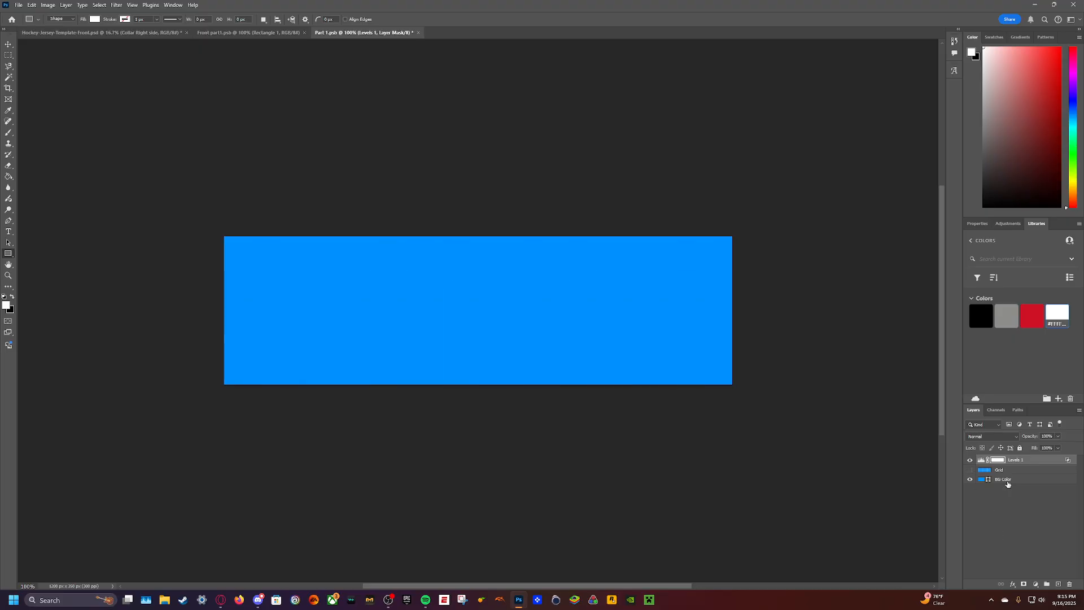
click(1007, 480)
click(1032, 316)
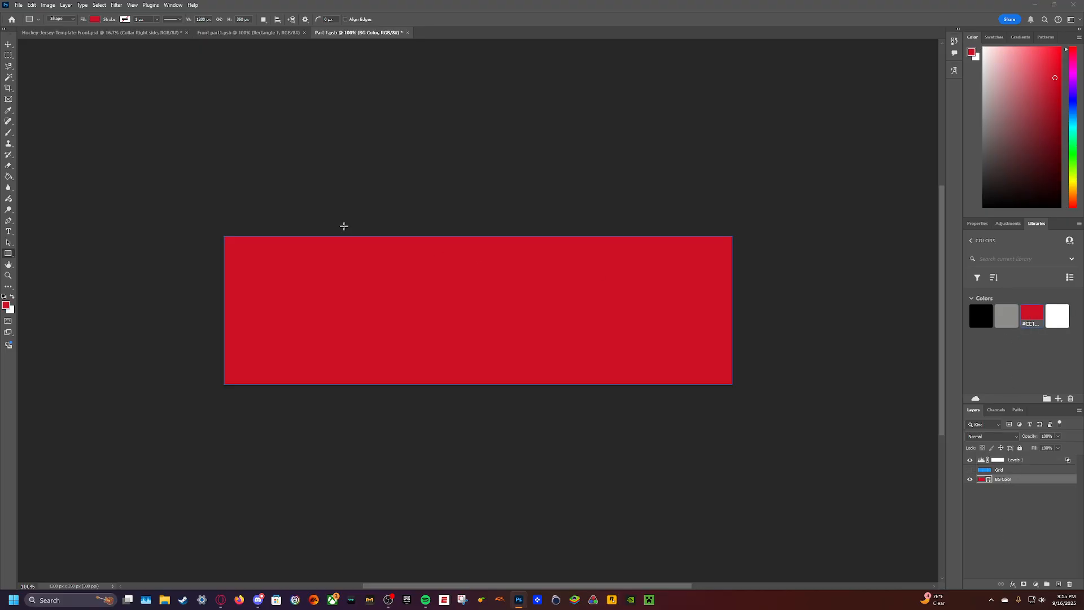
- Add a wide text box reading "NEW JERSEY" across the red collar design and set its text colour to black
click(8, 231)
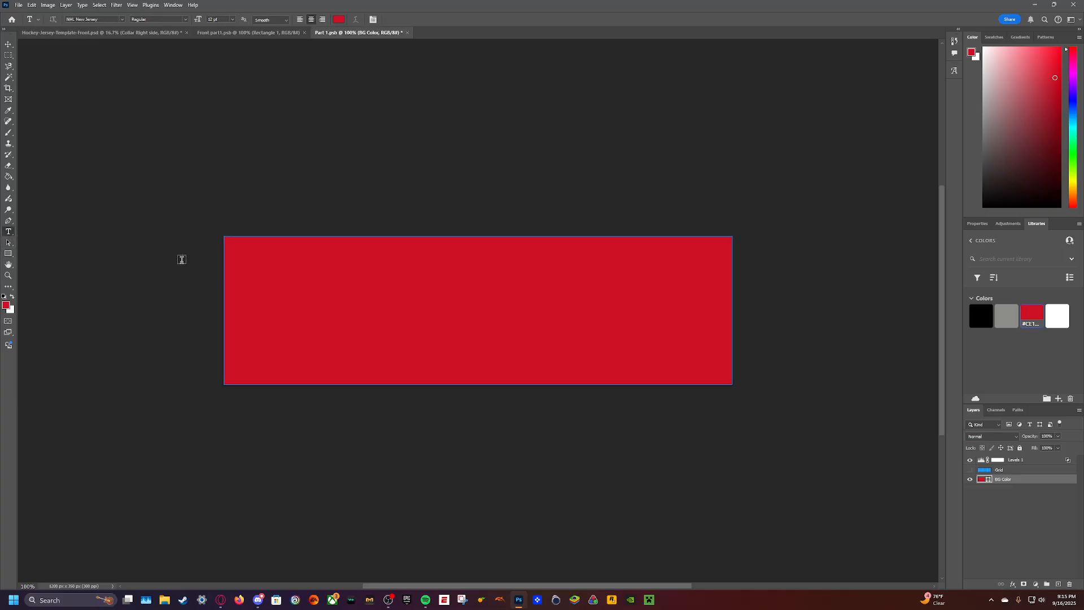
drag(165, 252, 809, 348)
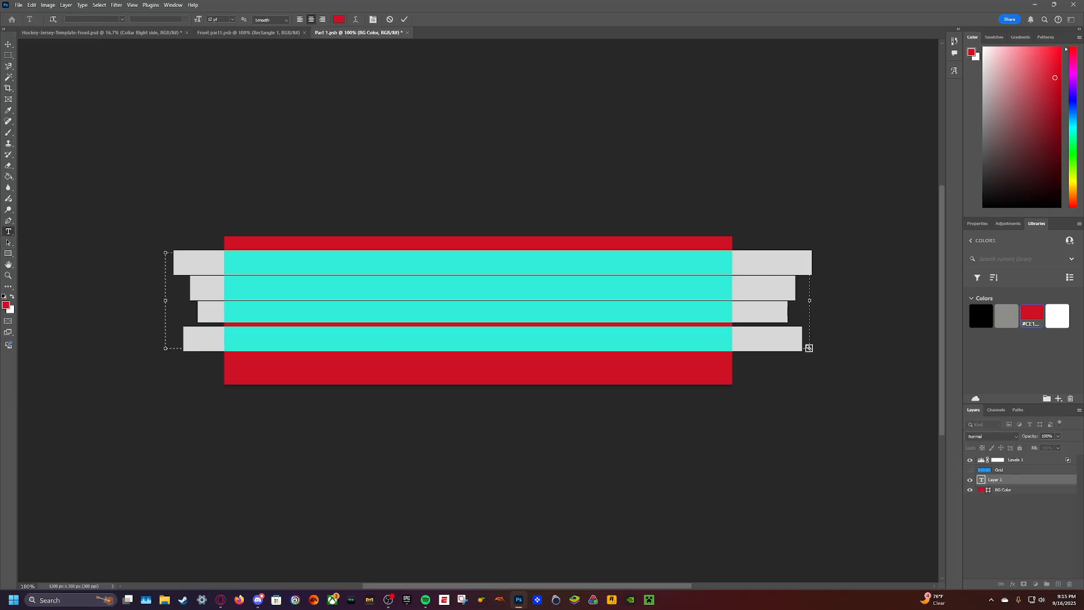
key(BackSpace)
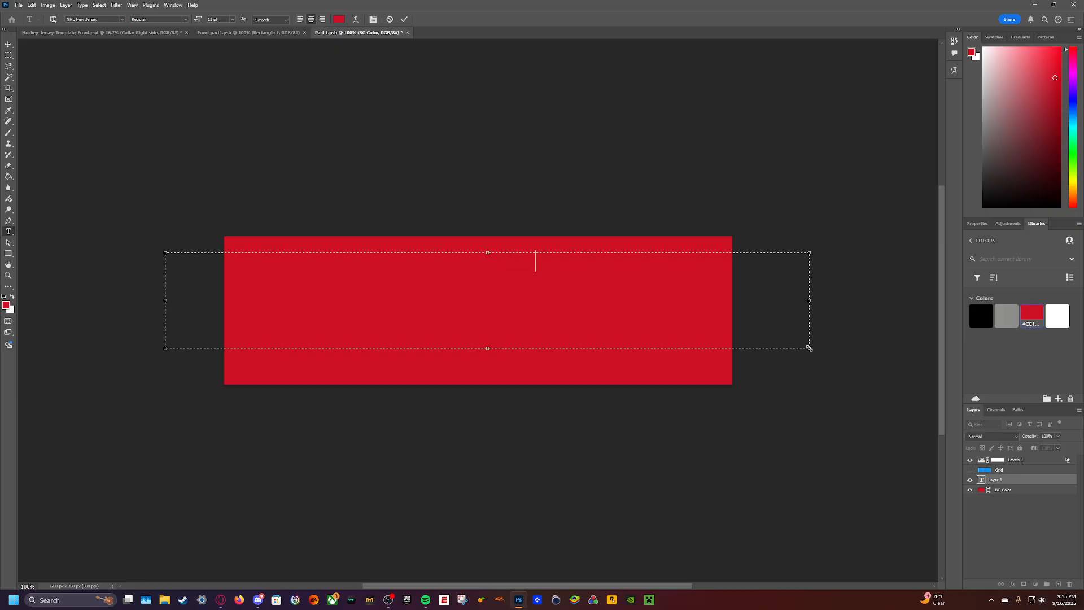
key(ctrl+a)
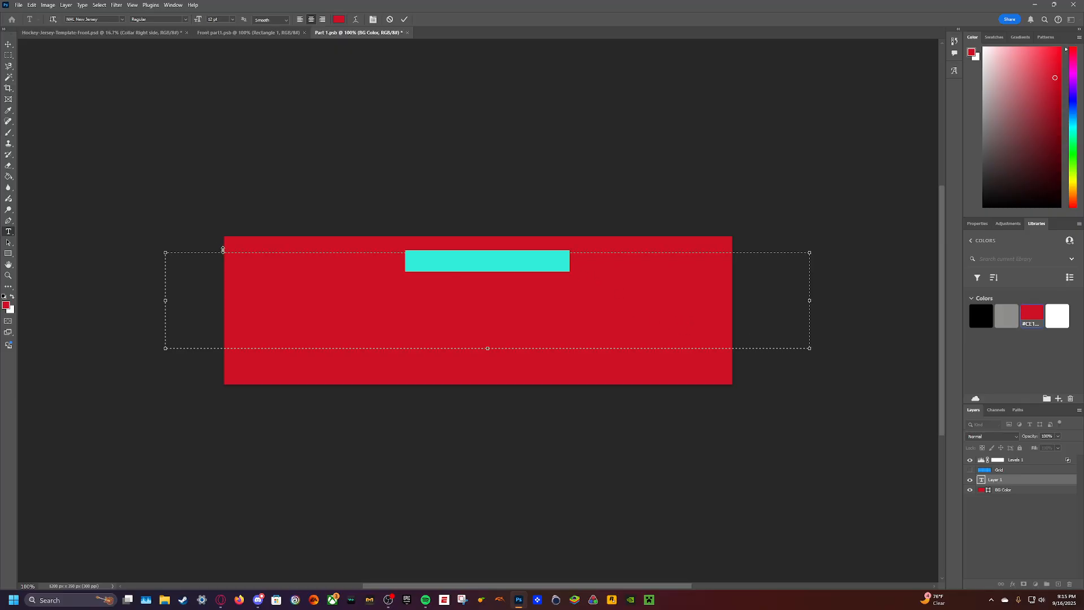
click(338, 19)
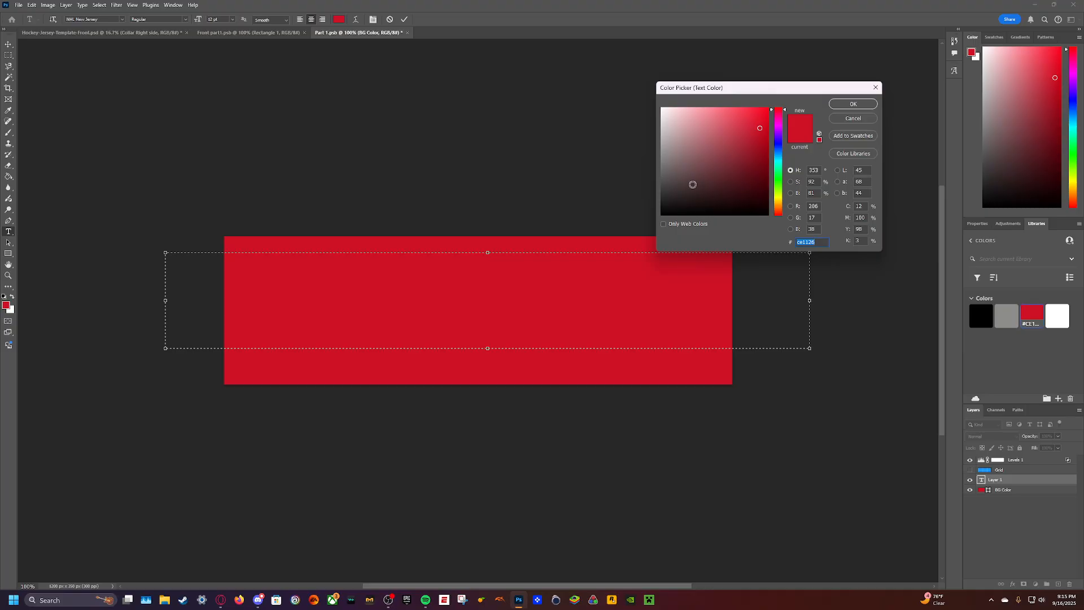
drag(692, 184, 634, 232)
click(853, 104)
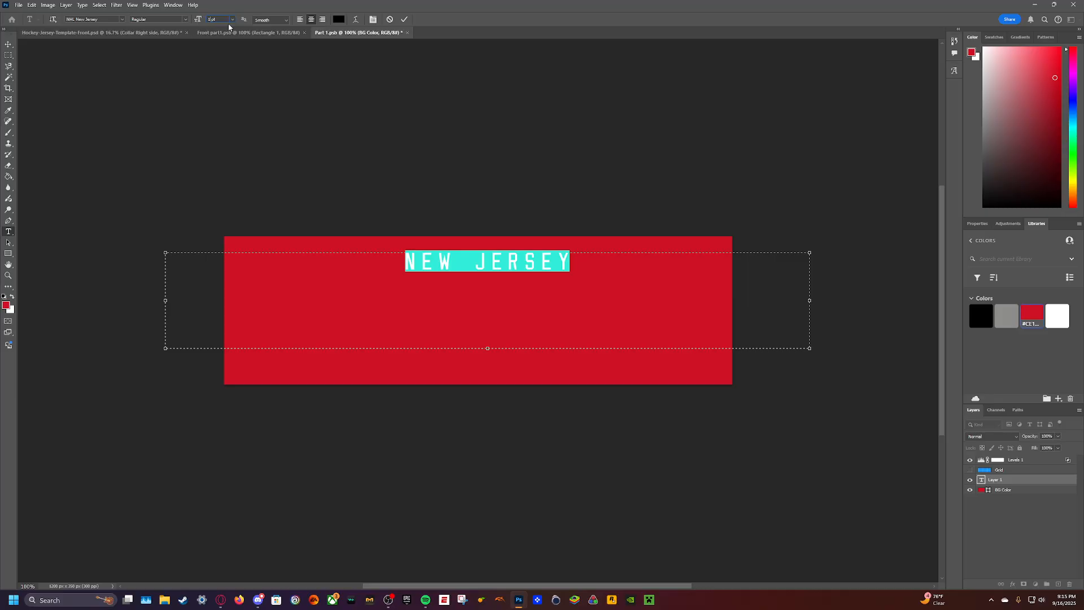
- Try the NEW JERSEY text at 50 pt, reduce it to 30 pt and commit the text
key(BackSpace)
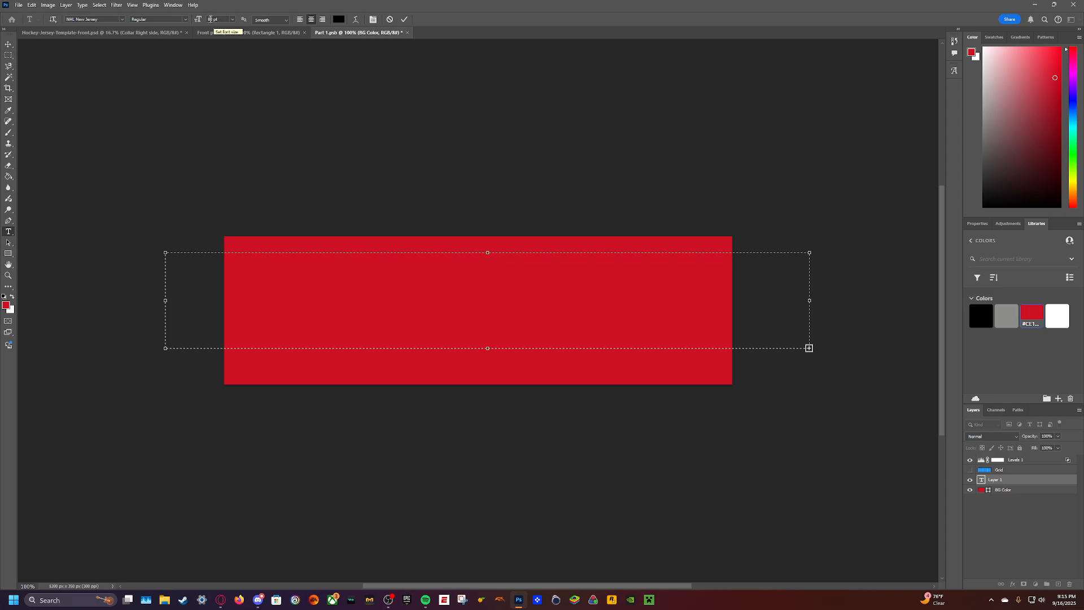
click(211, 19)
text(50)
key(Return)
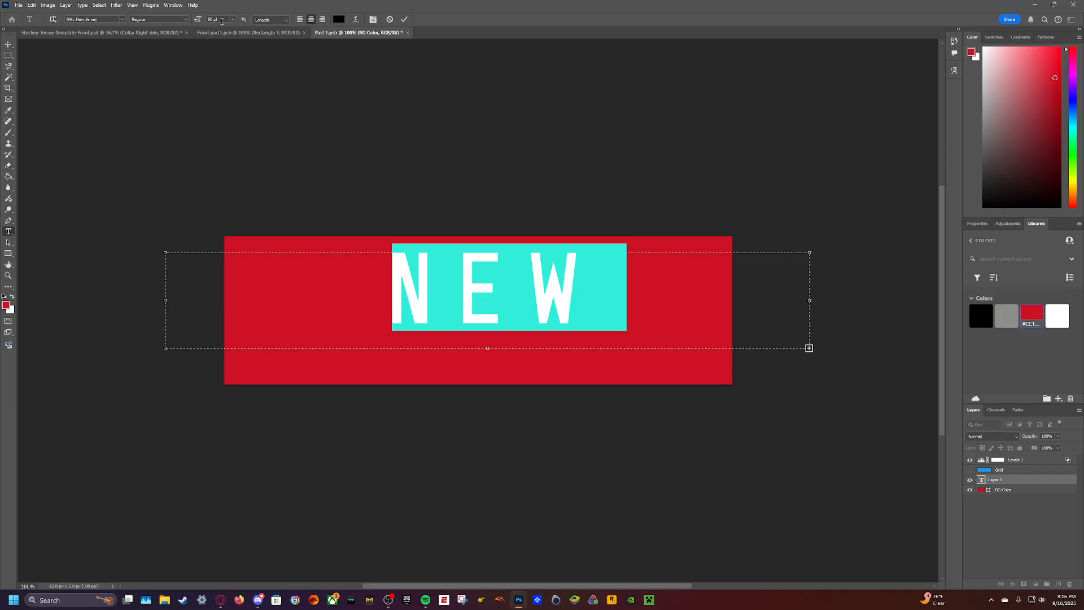
text(30)
key(Return)
click(160, 134)
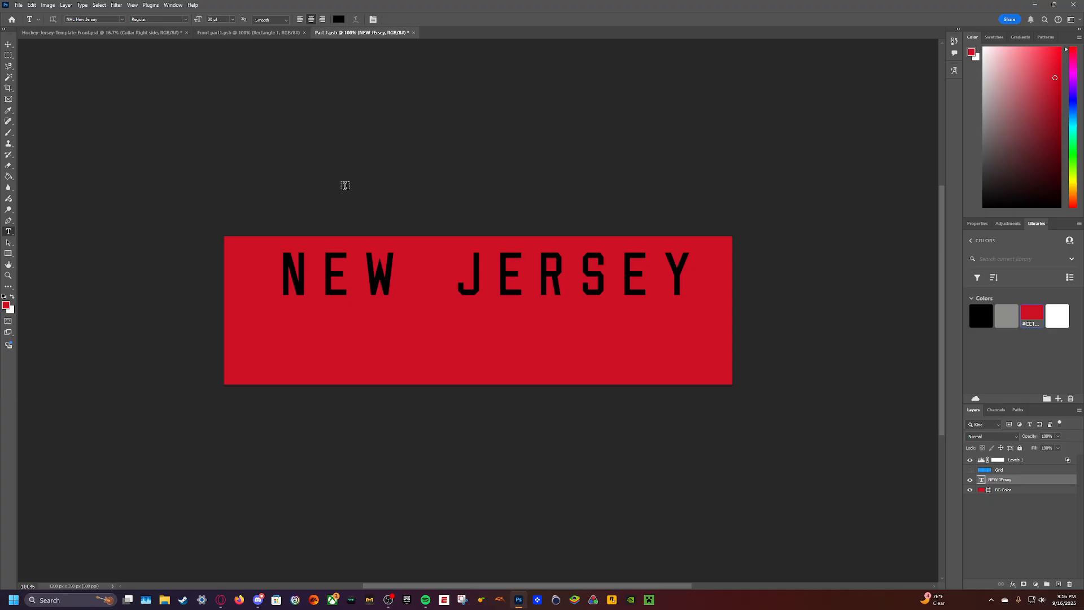
- Move the NEW JERSEY text down to the middle of the red collar design, save it, check the mockup and return to the design
key(v)
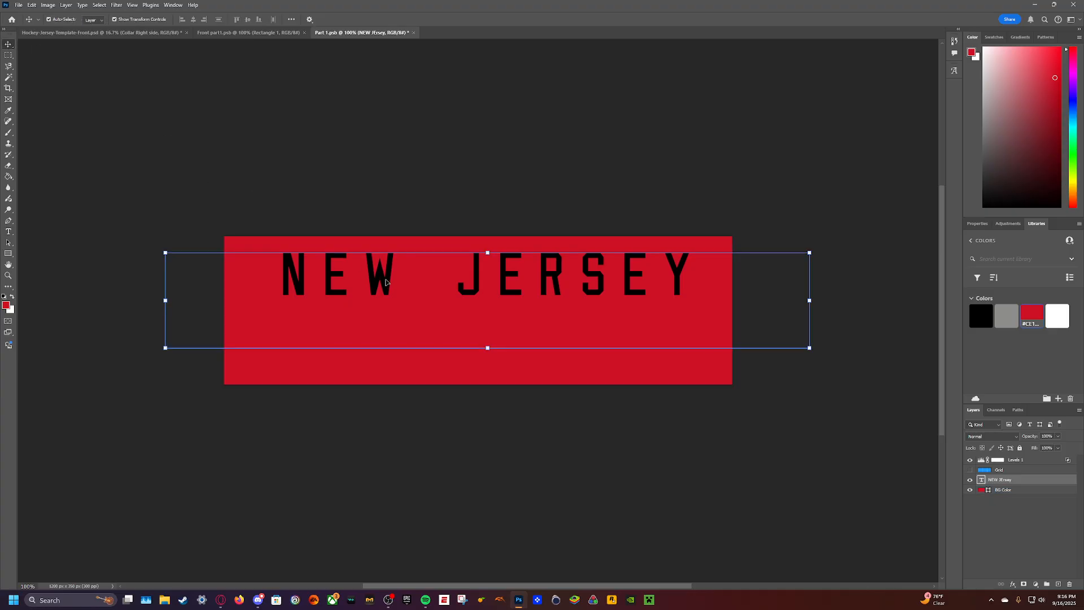
drag(386, 281, 388, 308)
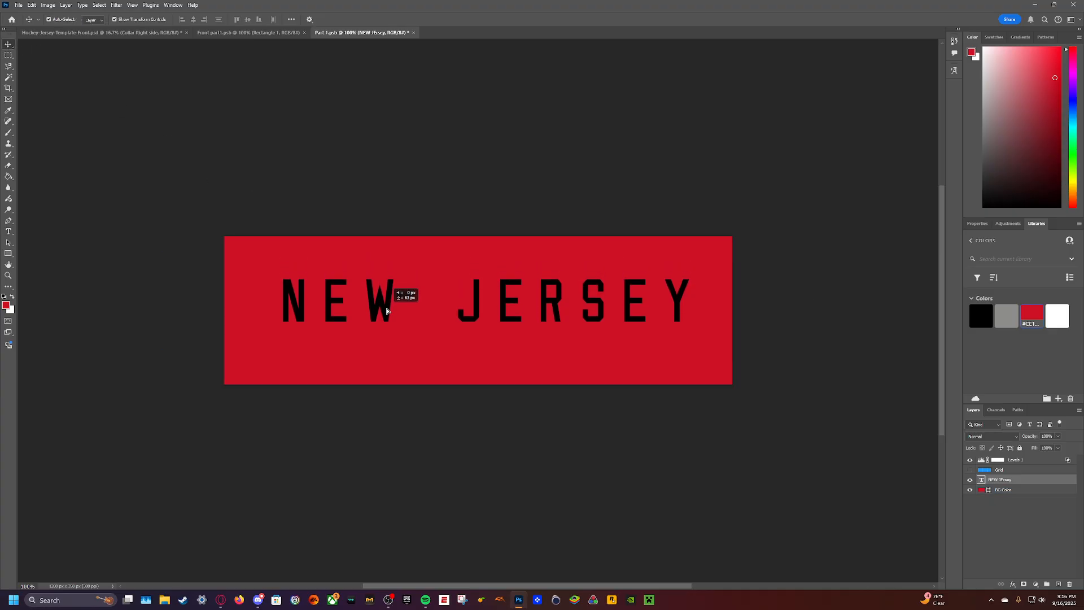
click(99, 33)
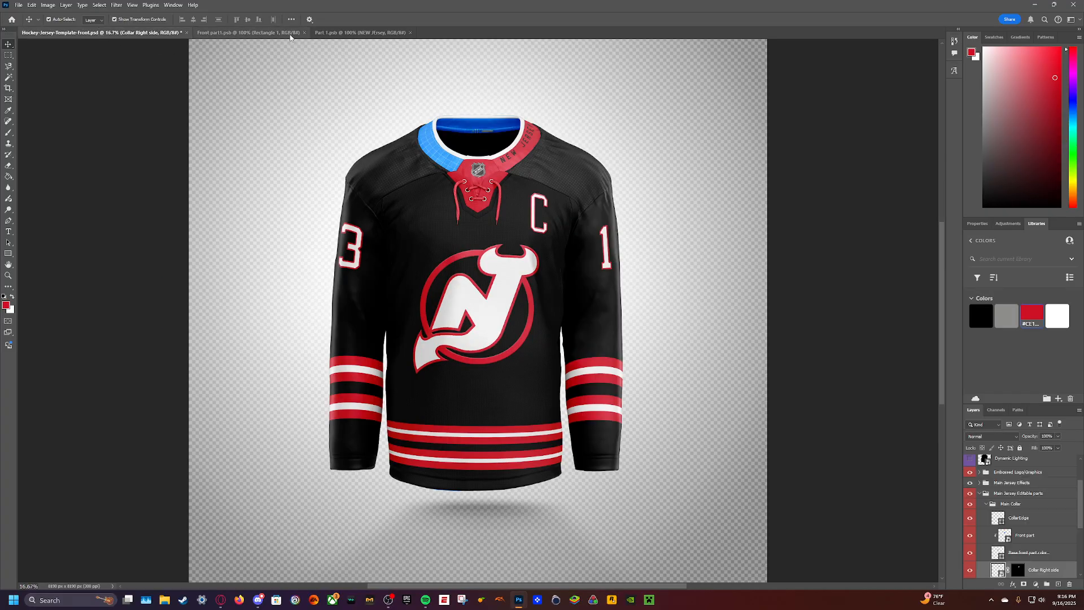
click(253, 33)
click(345, 32)
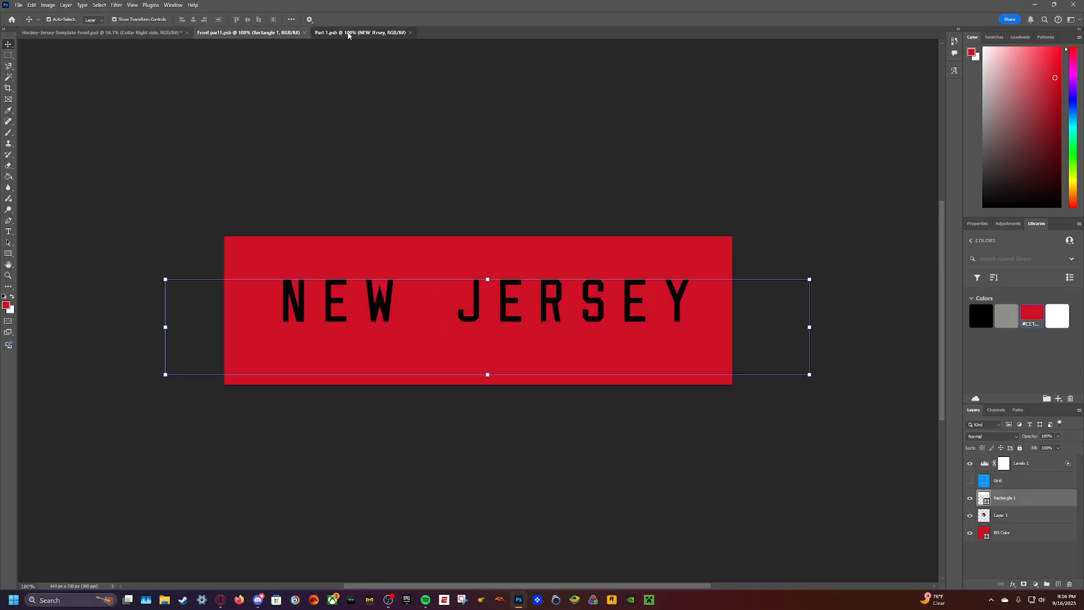
- Nudge the NEW JERSEY text slightly further down, save the design and check it on the jersey mockup
drag(523, 312, 523, 321)
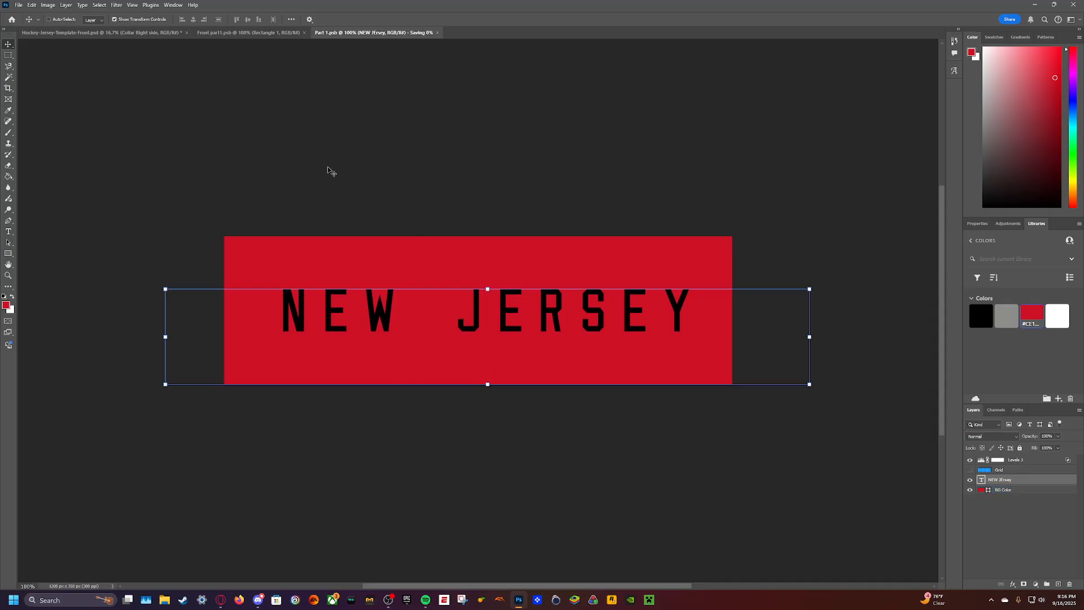
key(ctrl+Tab)
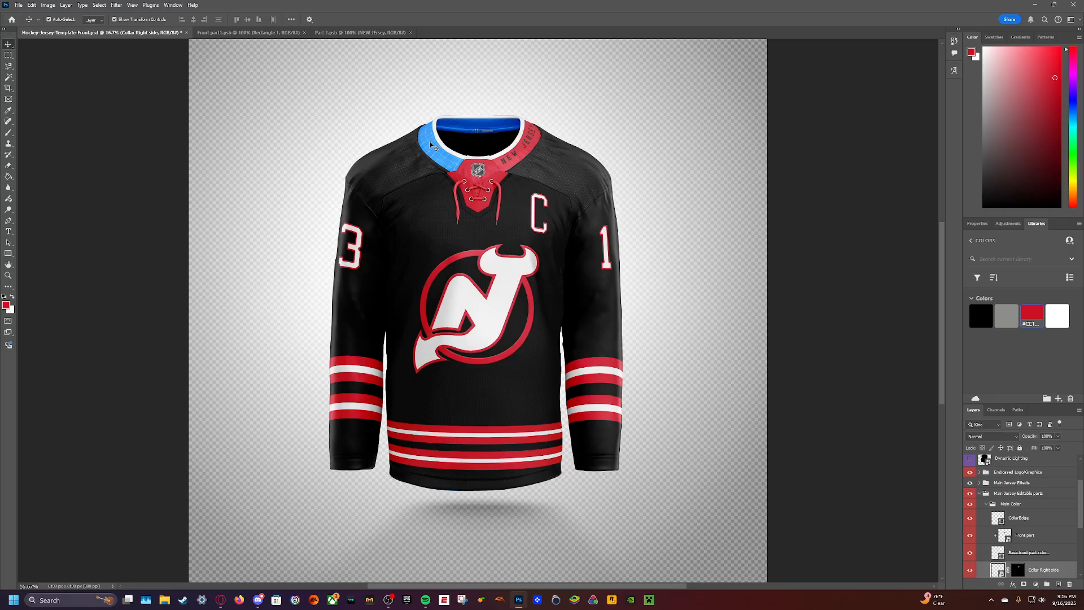
click(335, 32)
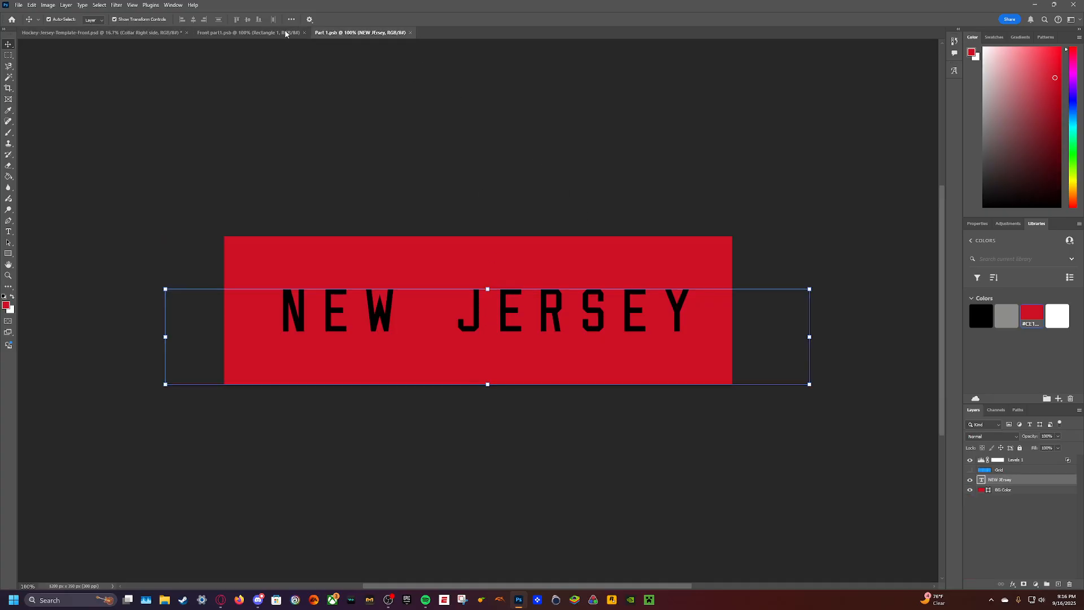
- Set the collar text colour to the library white and replace the wording with "DEVILS"
click(1057, 315)
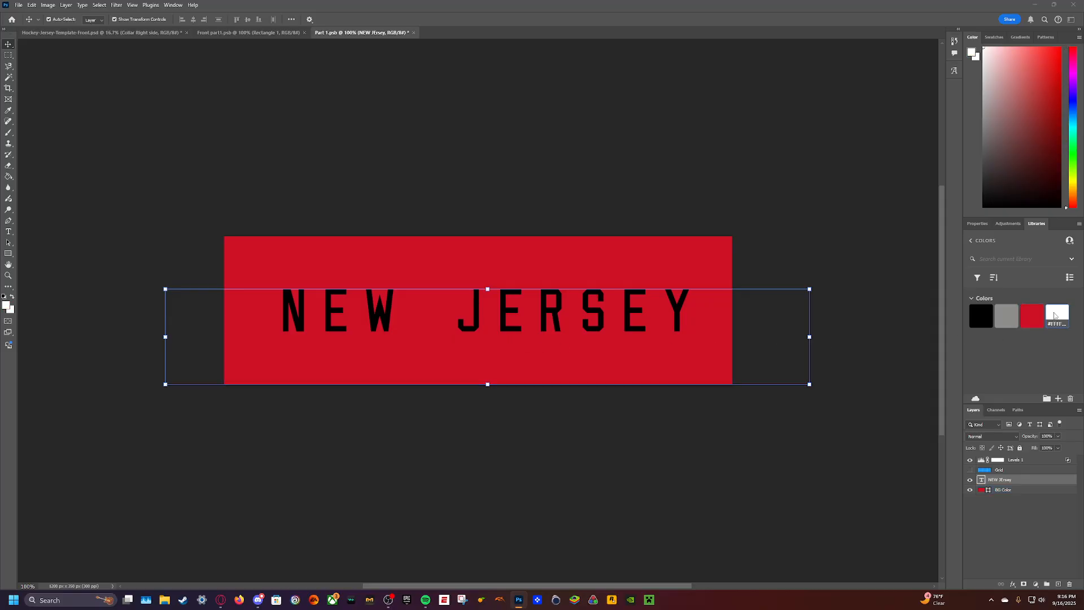
double_click(377, 308)
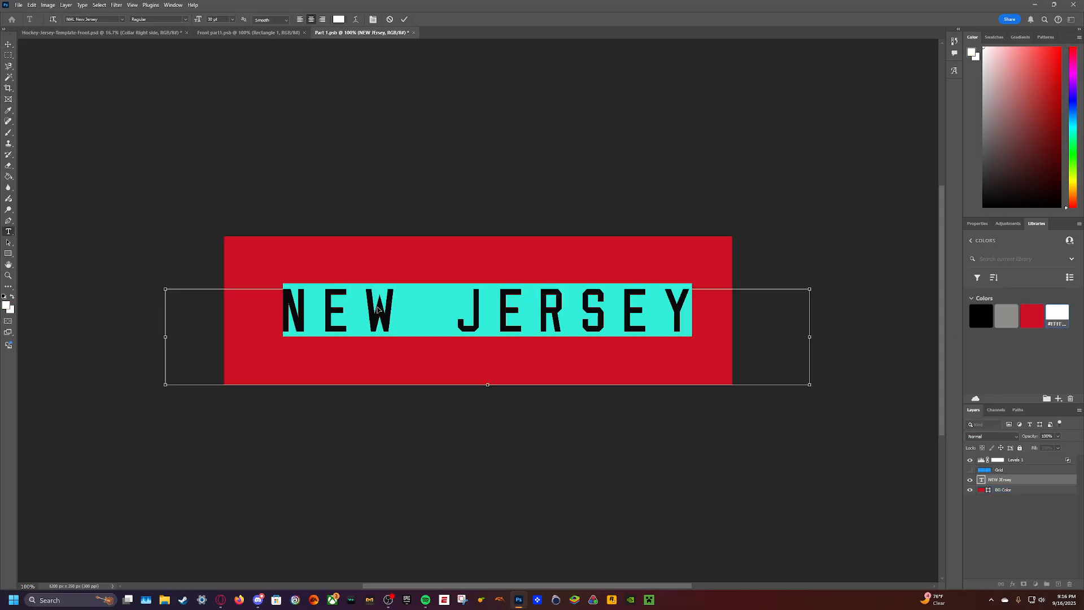
text(DEVILS)
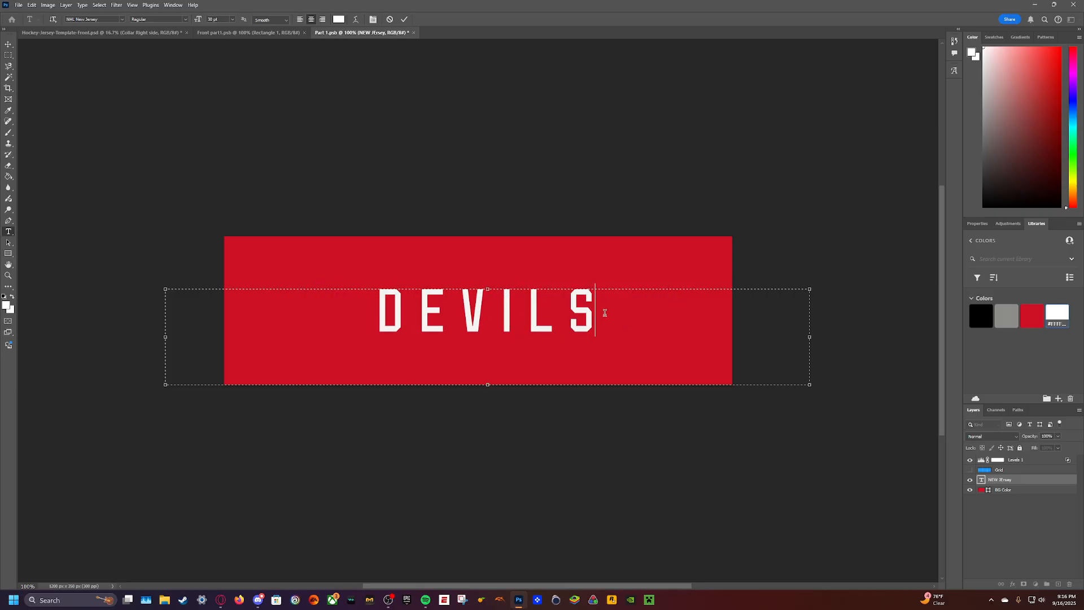
- Set the DEVILS text to 40 pt, commit and save it, and view the collar on the mockup
drag(602, 310, 341, 323)
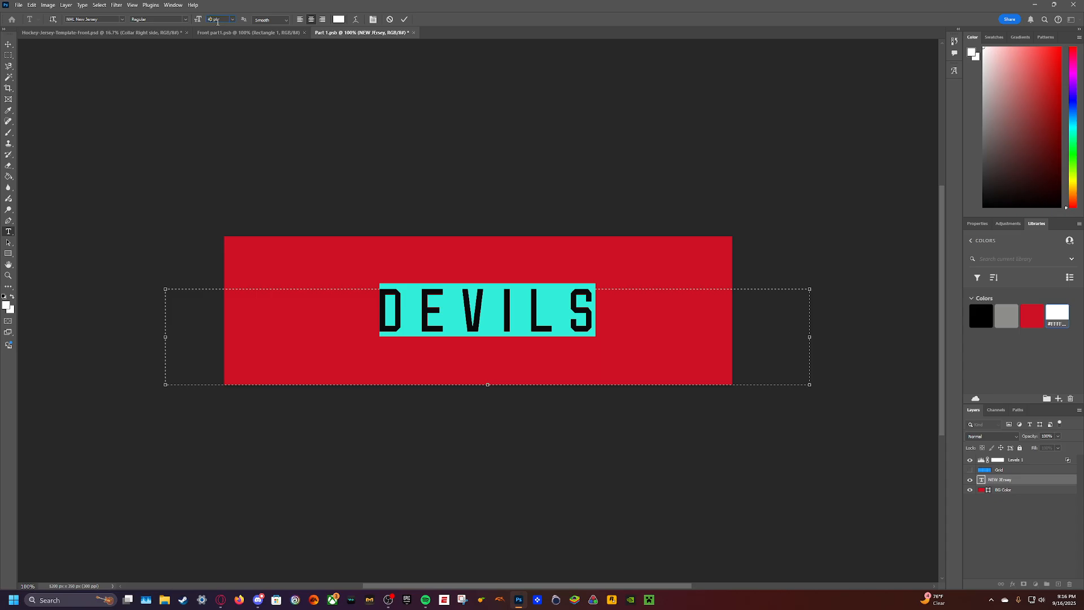
key(Return)
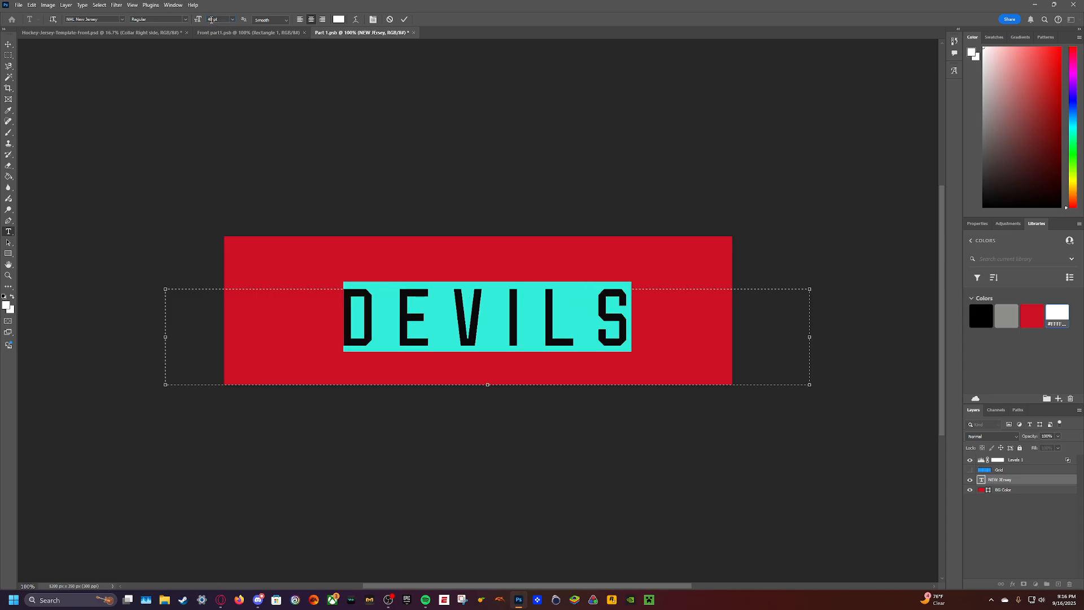
click(8, 44)
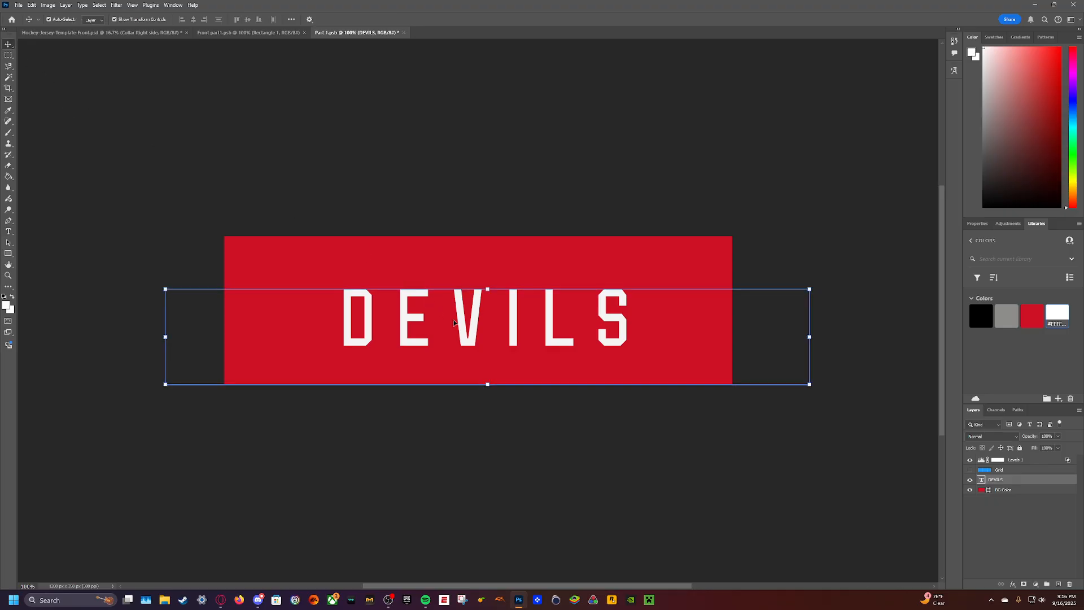
click(127, 35)
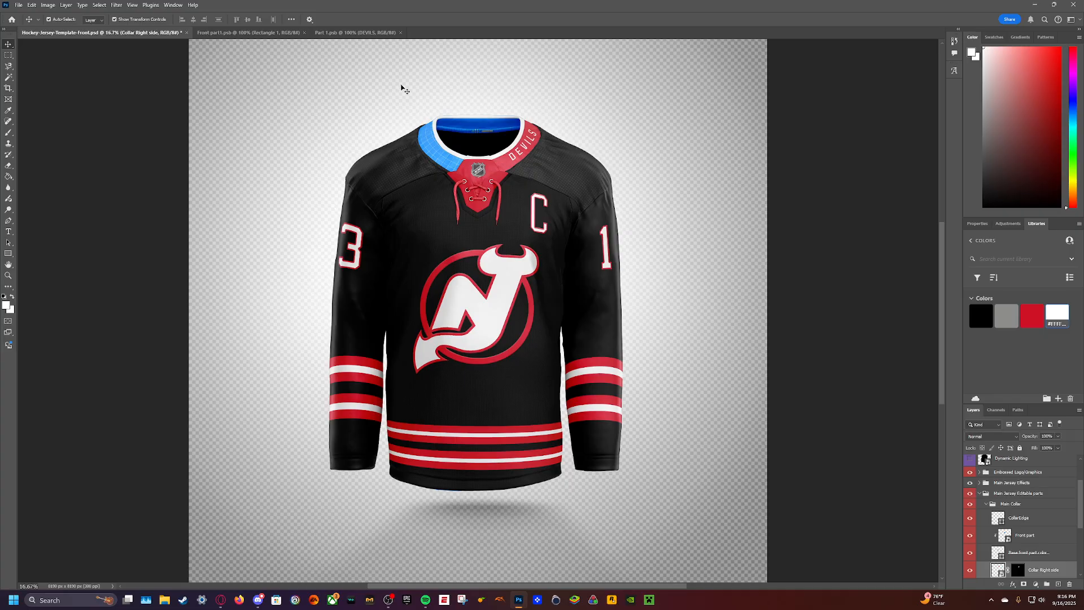
- Draw a white rectangle about 1285 by 69 px along the collar design's lower edge, save it and check the mockup
click(338, 33)
click(9, 253)
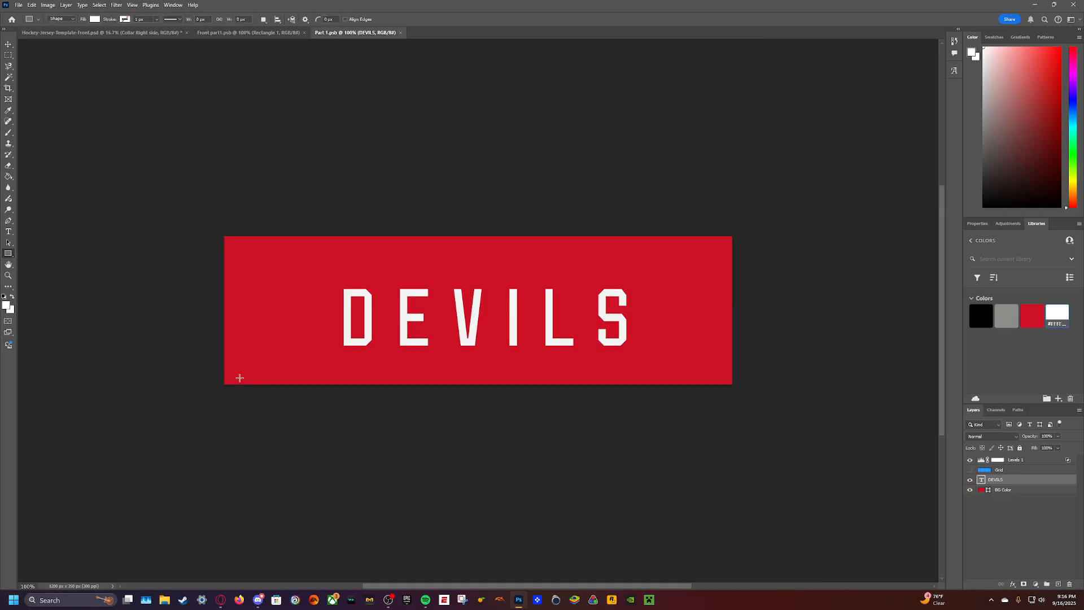
drag(204, 367, 249, 374)
drag(717, 394, 748, 398)
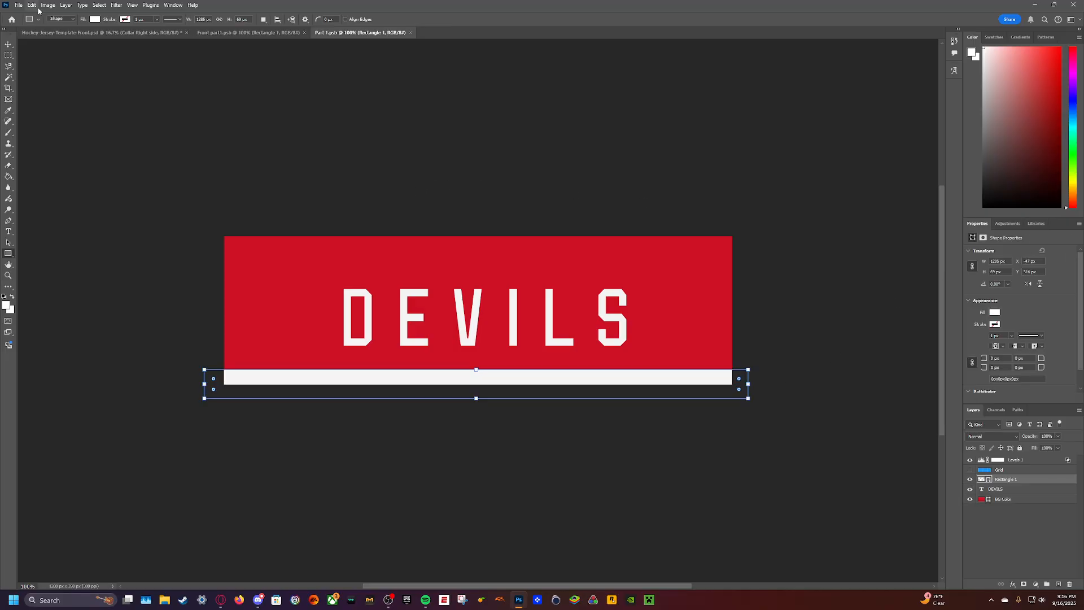
click(91, 34)
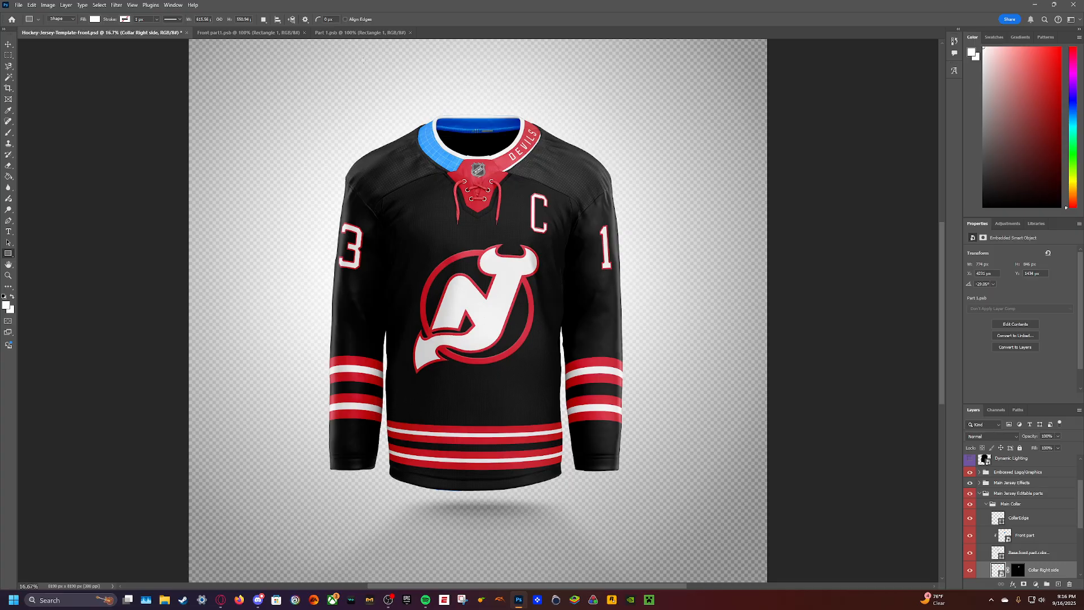
- Extend the white stripe upward to about 93 px tall, checking its thickness on the mockup
click(359, 33)
drag(475, 369, 475, 357)
click(93, 33)
click(402, 32)
drag(477, 358, 477, 360)
- Nudge the DEVILS text slightly up from the white stripe, save the design and check the mockup
click(8, 46)
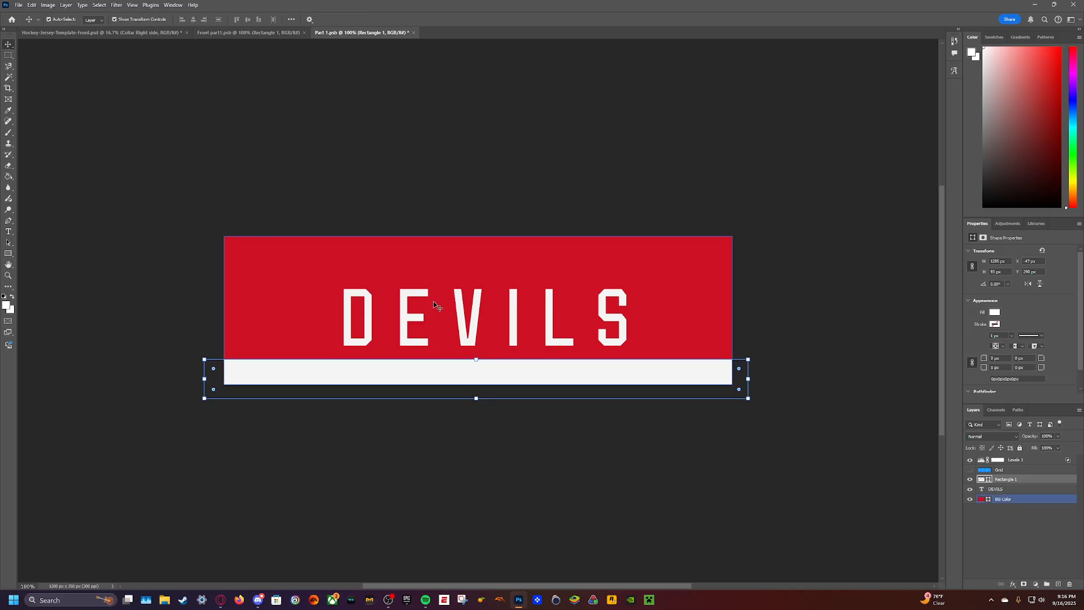
click(414, 315)
key(Up)
key(Up)
key(Up)
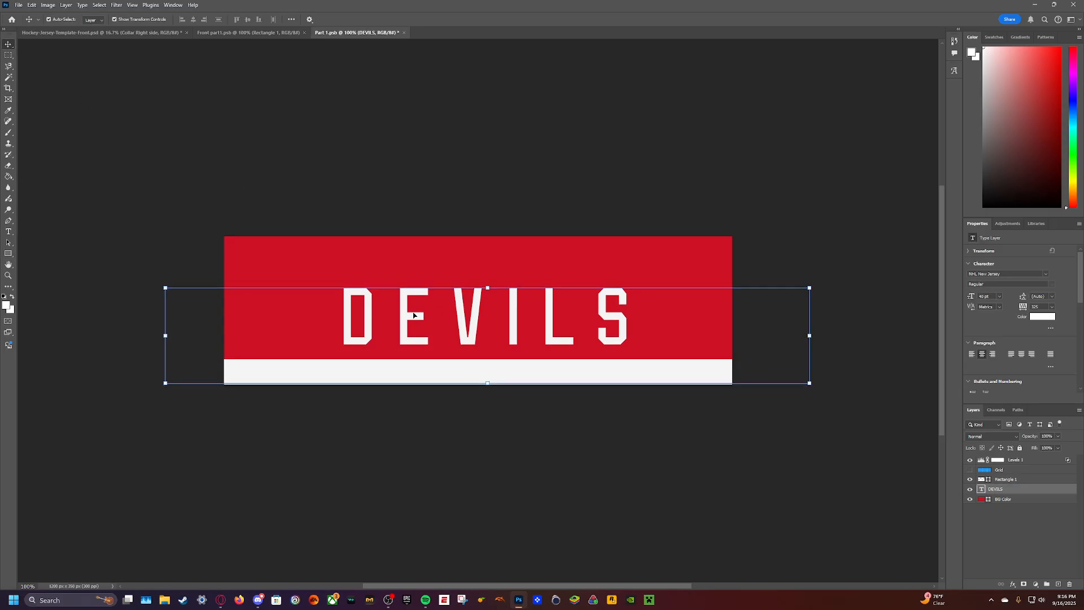
key(ctrl+s)
click(137, 32)
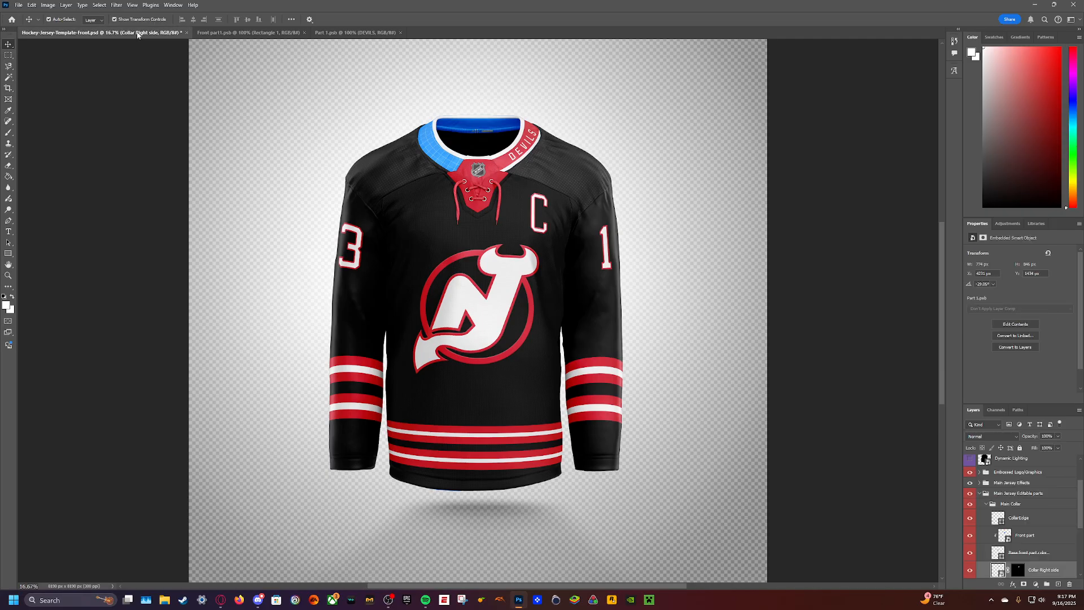
- Move the DEVILS text further up to centre it in the red band, save it and compare it on the mockup
click(338, 32)
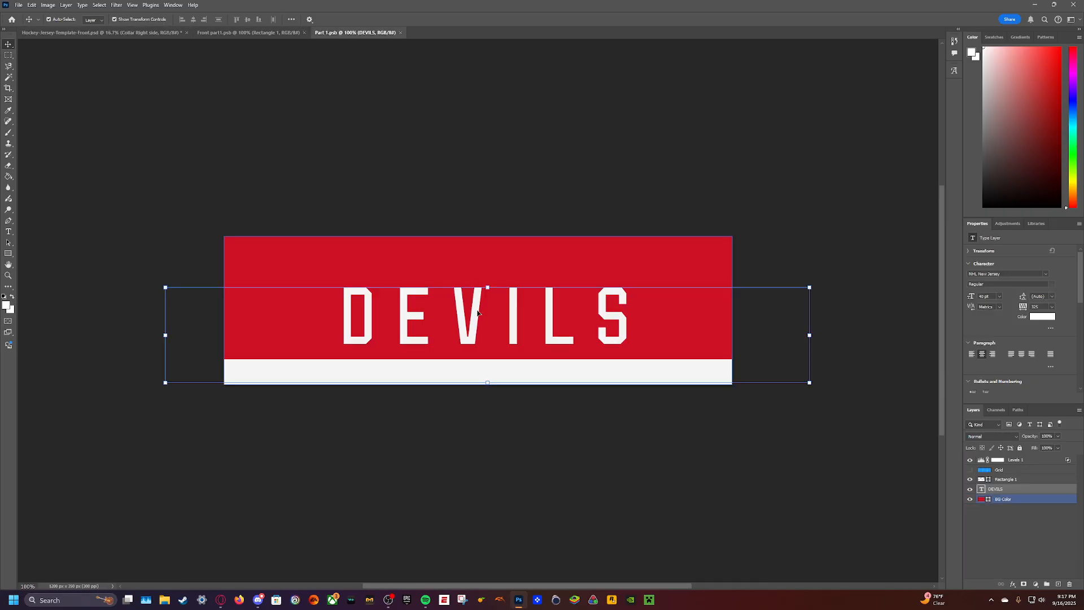
click(122, 35)
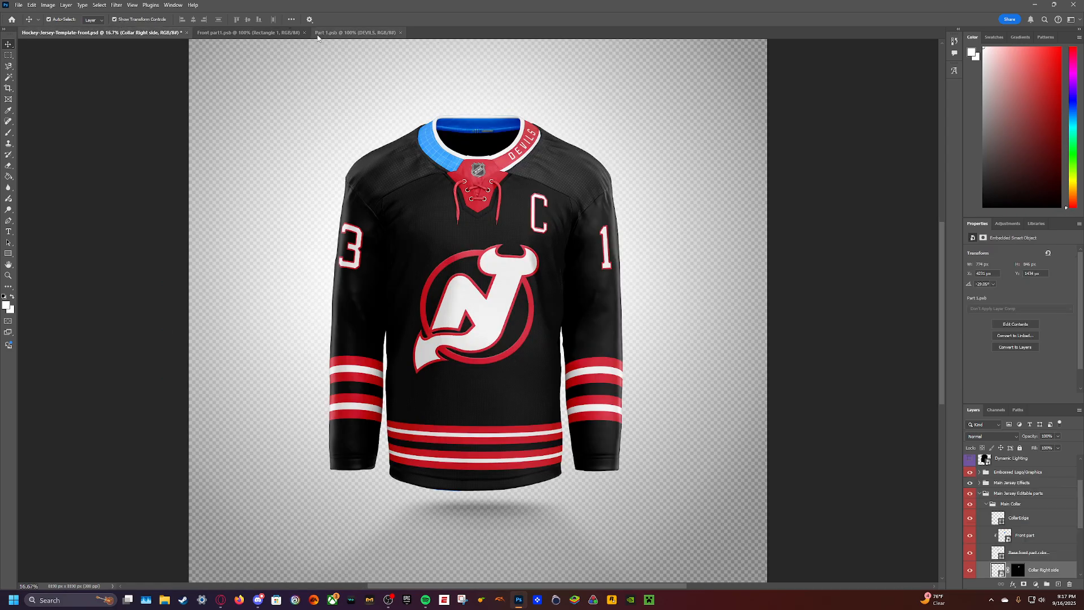
click(338, 33)
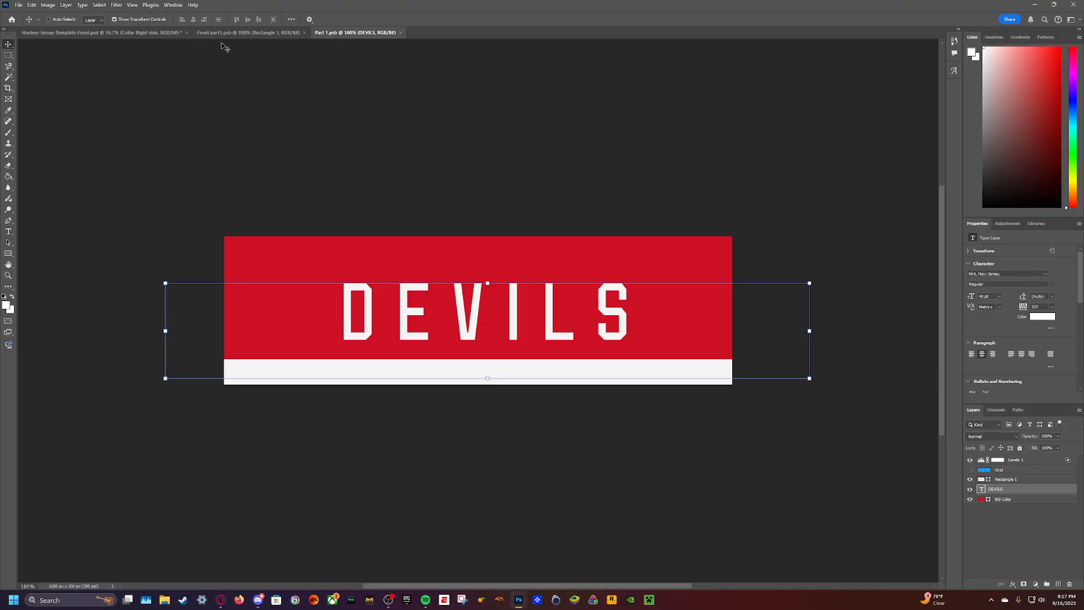
click(145, 33)
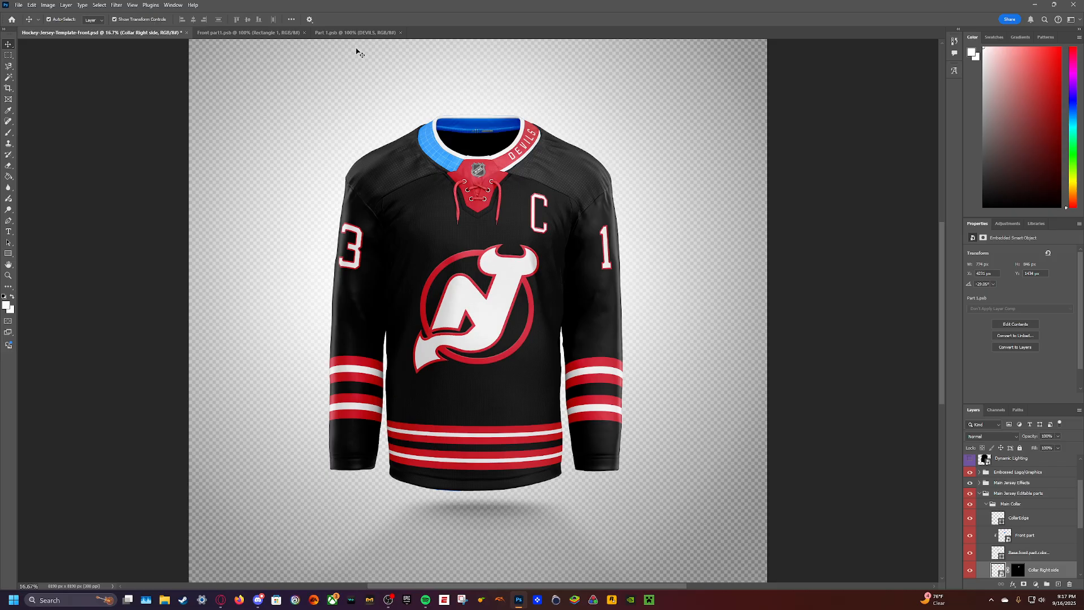
click(342, 34)
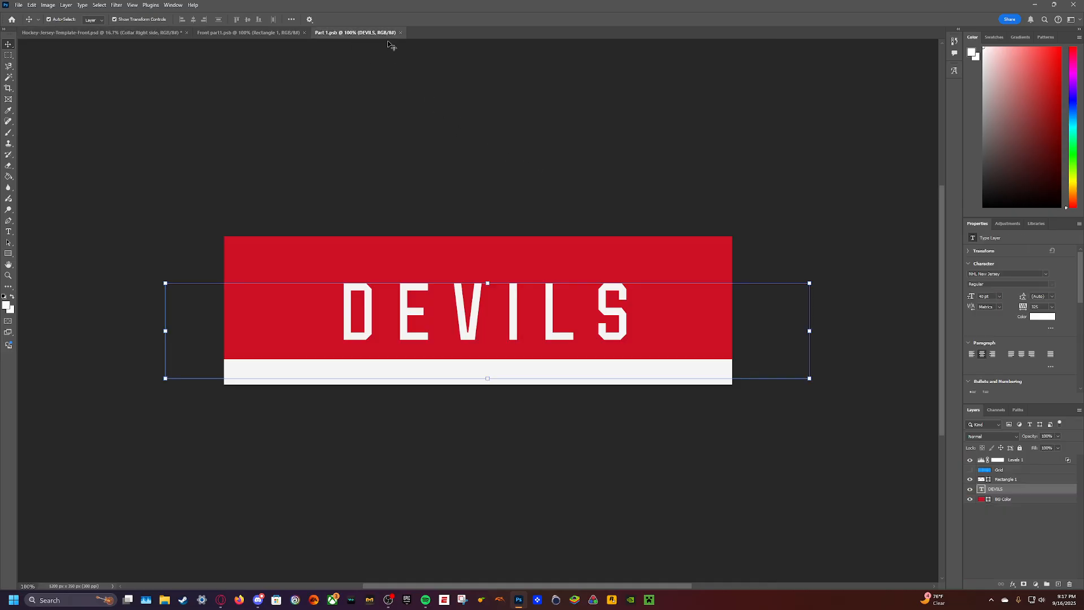
click(158, 33)
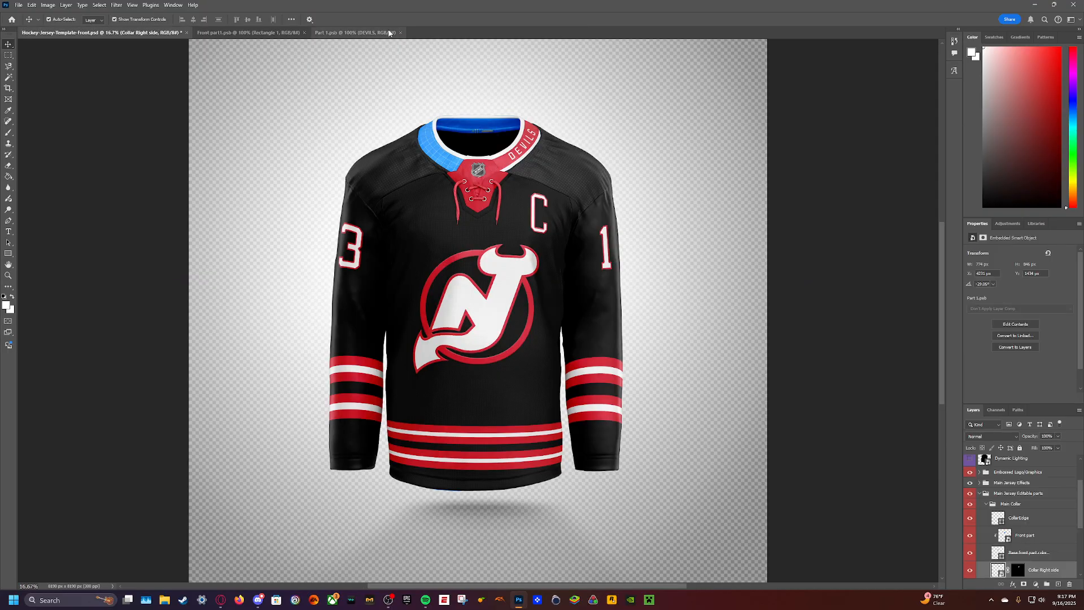
- Close the collar's front part design and open the Collar Left side design for editing
click(303, 32)
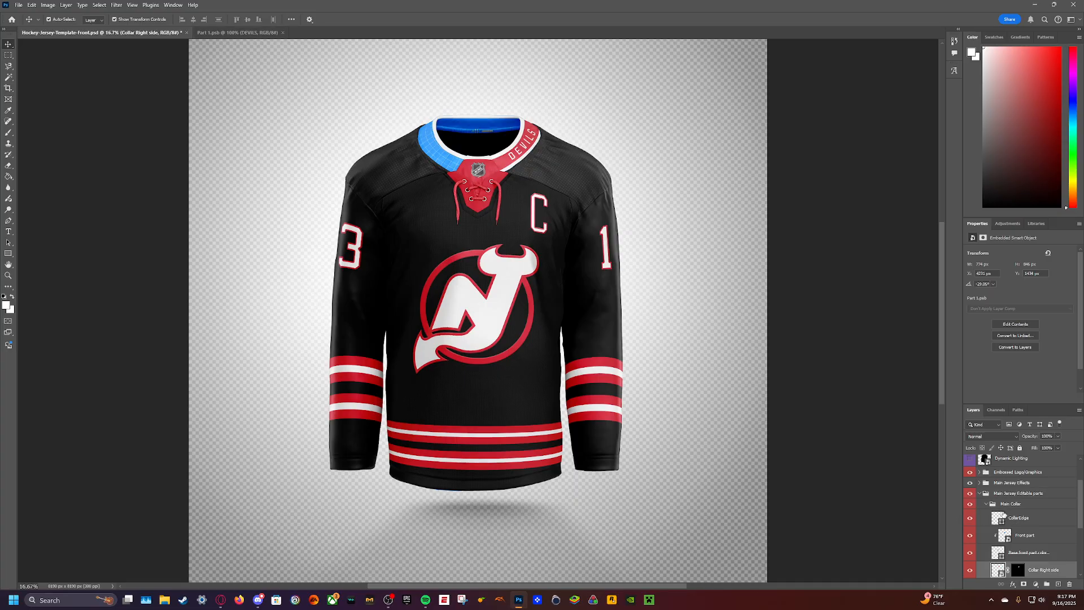
click(981, 541)
scroll(987, 538, down, 5)
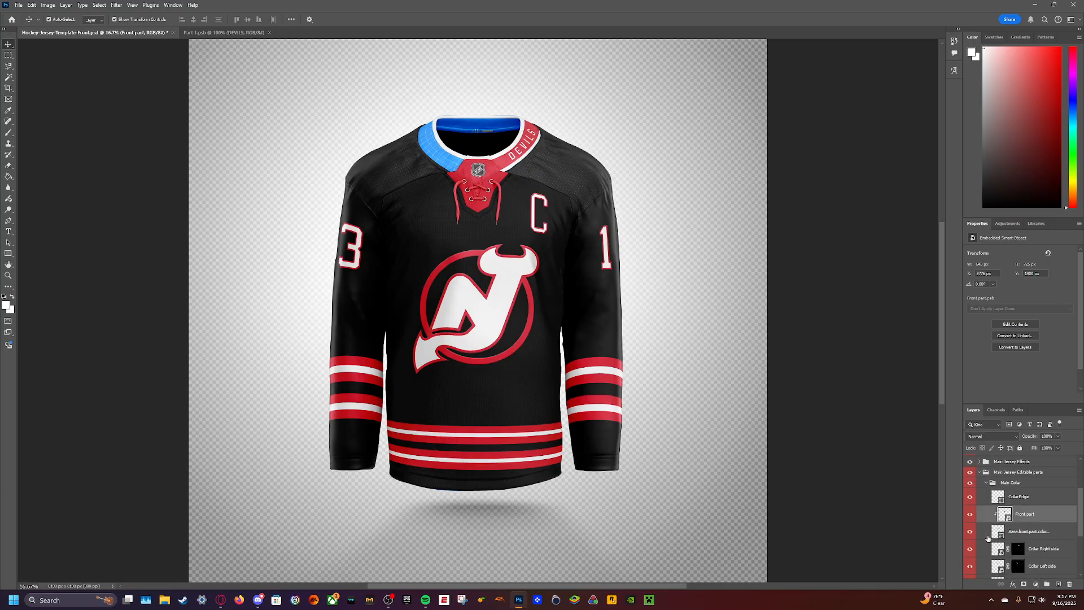
double_click(1000, 534)
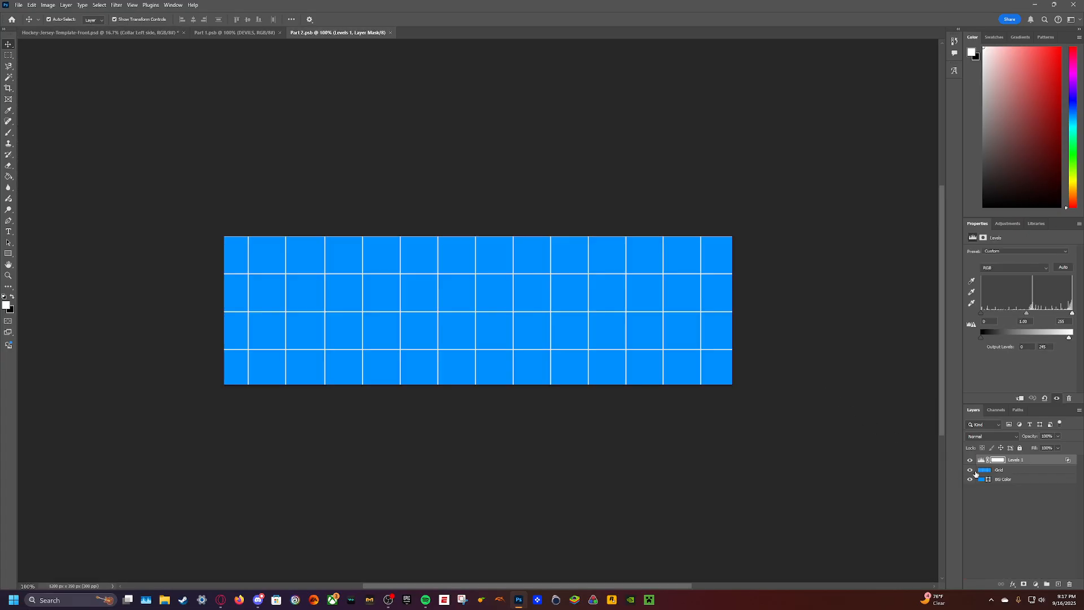
- Hide the grid in the Collar Left side design and fill the BG Color shape with the library red
click(970, 470)
click(1002, 479)
click(1036, 224)
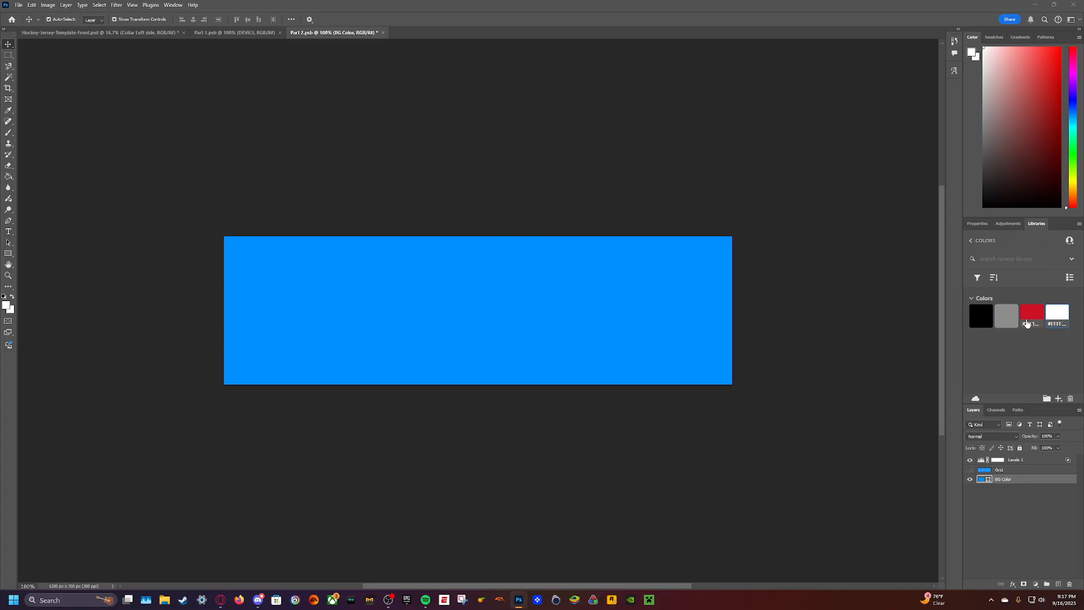
click(1032, 313)
- Copy the DEVILS text and white stripe from Part 1 into Part 2, aligned with the lower edge
click(234, 32)
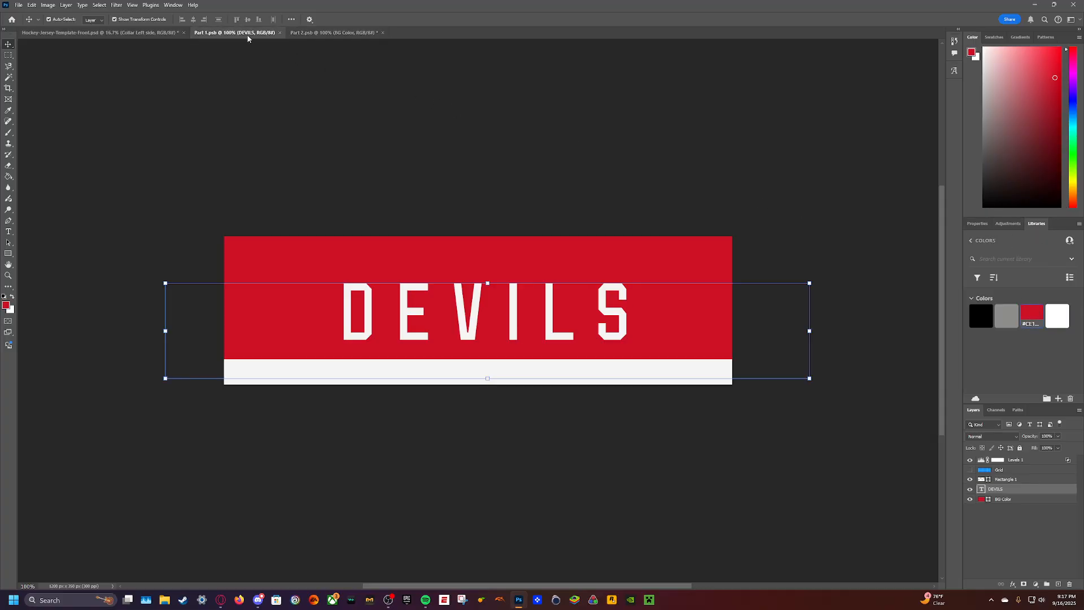
click(1023, 500)
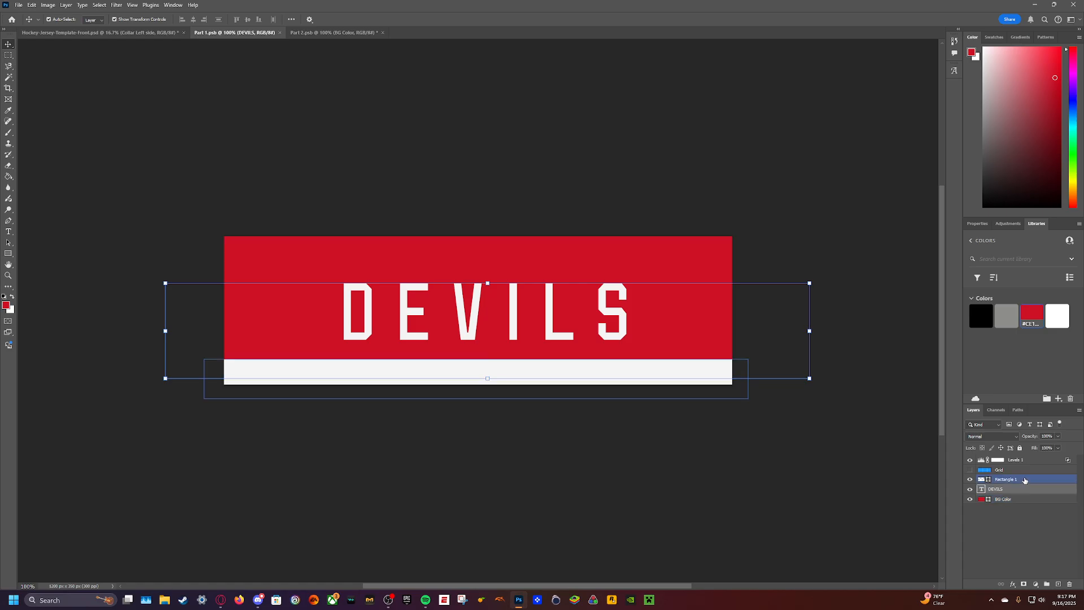
shift+click(1025, 480)
click(309, 32)
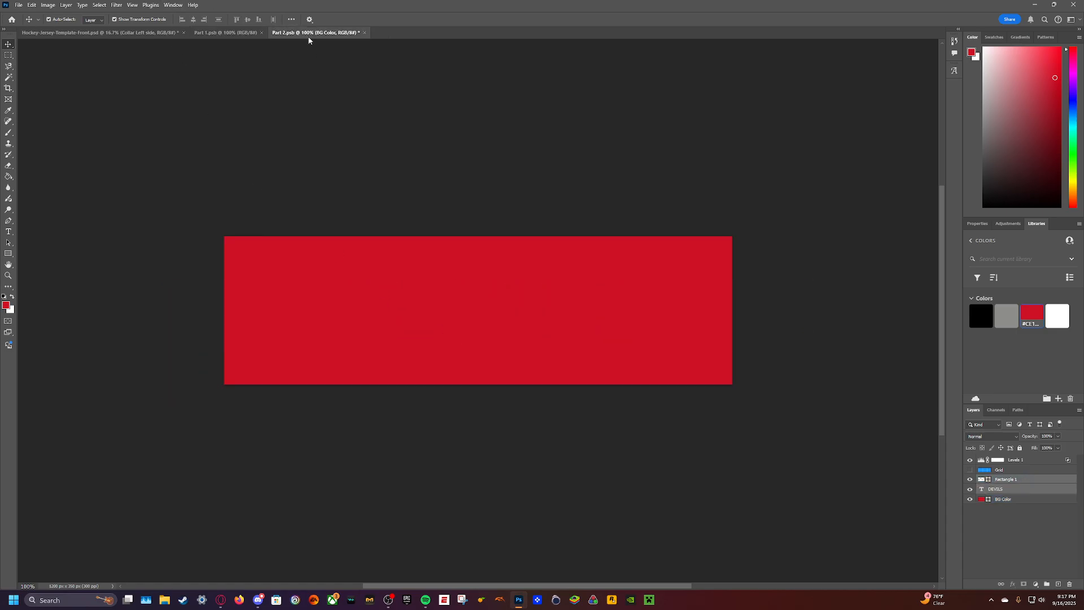
drag(361, 370, 355, 377)
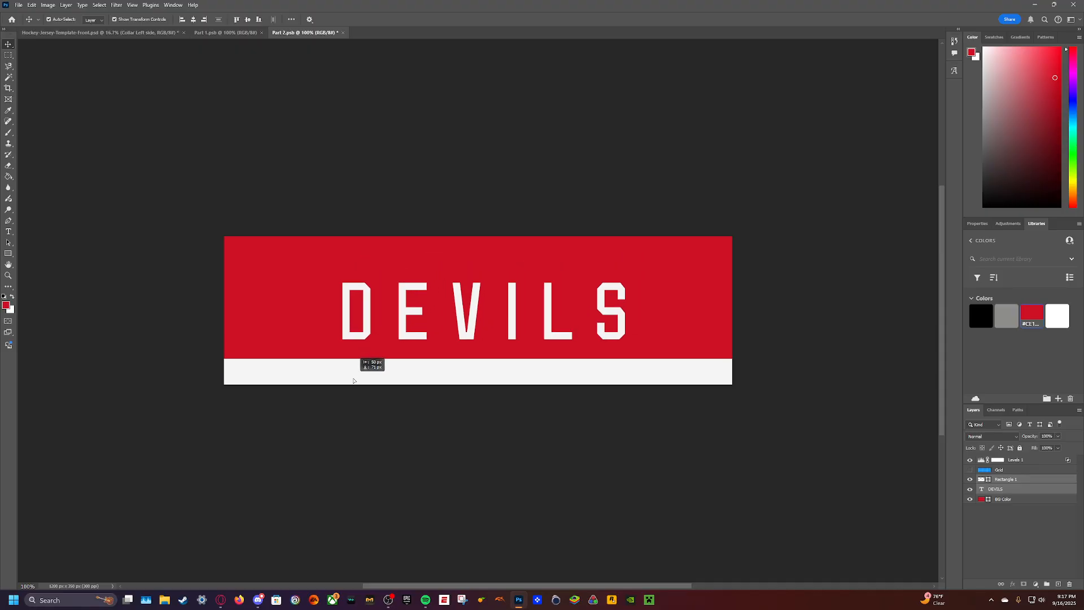
- Replace the DEVILS text in Part 2 with NEW JERSEY
click(54, 168)
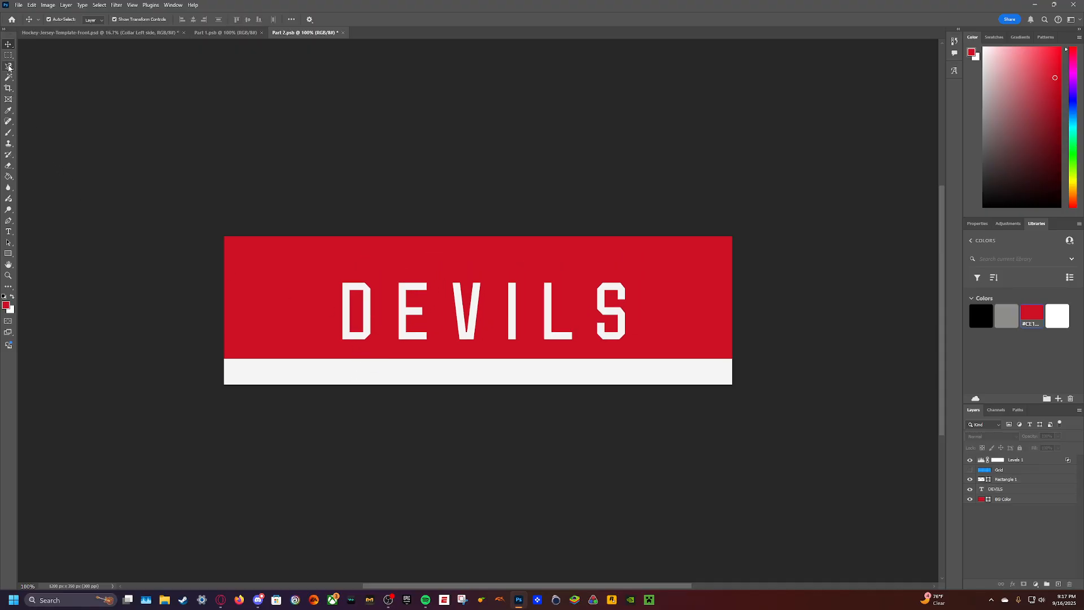
click(1009, 490)
double_click(443, 304)
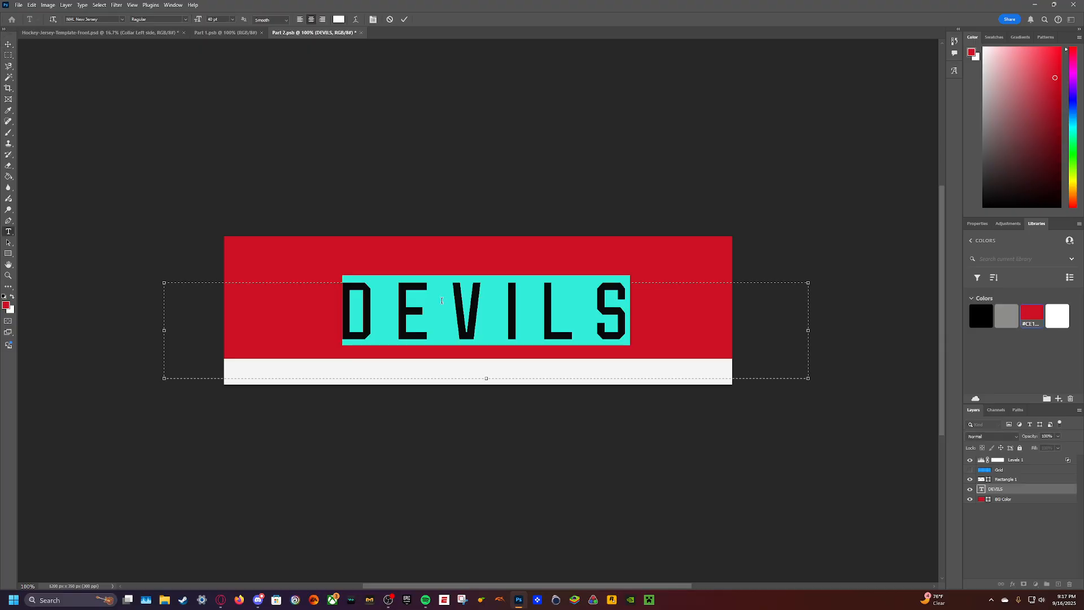
text(NER)
key(BackSpace)
text(W)
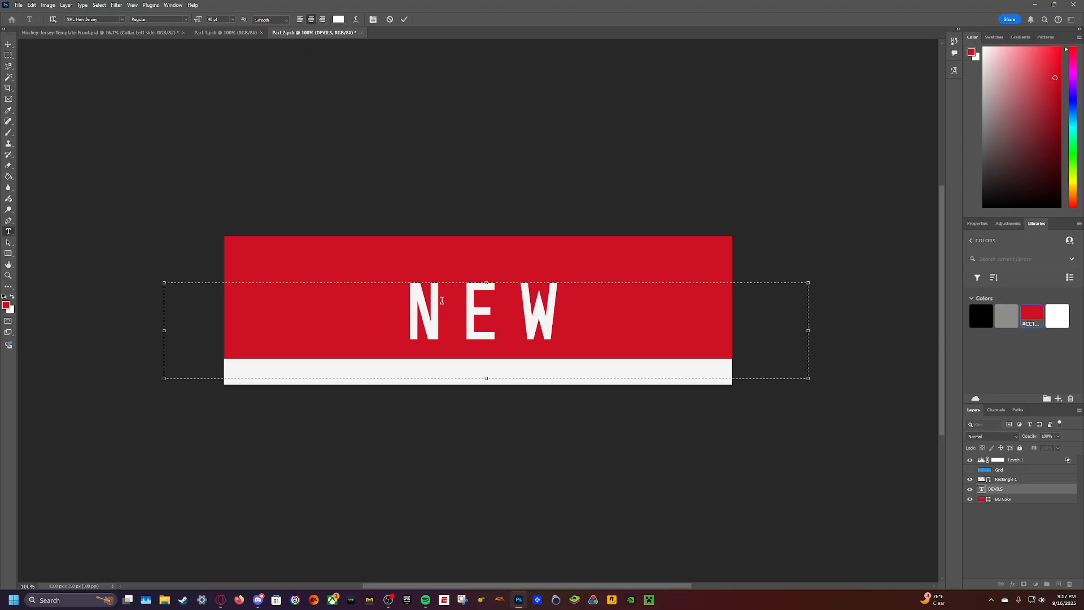
text( JERSEY)
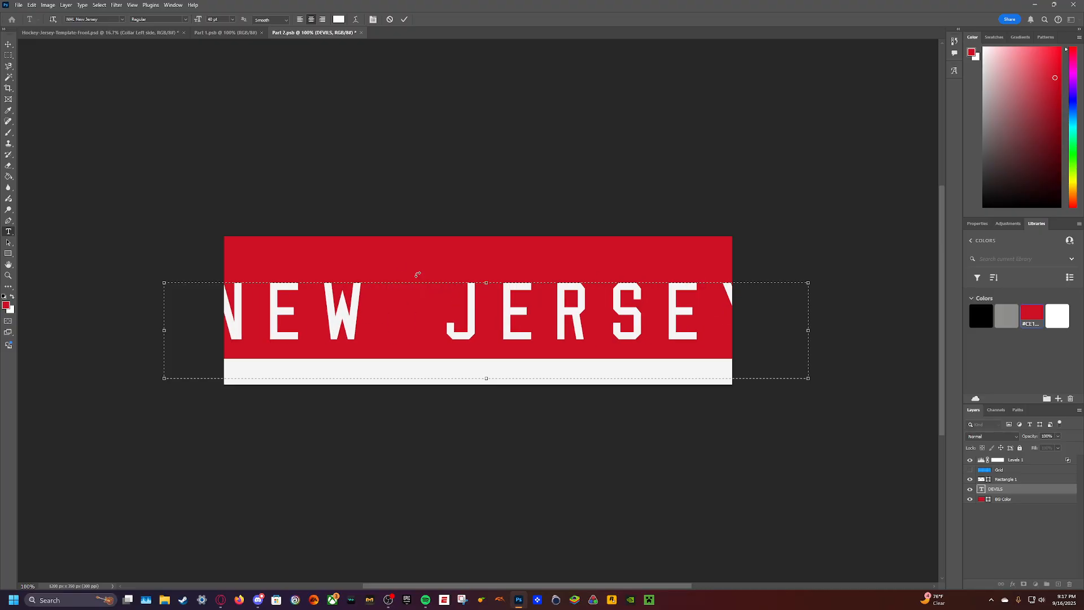
- Set the NEW JERSEY text to 30 pt, centre it lower in the red band and check it on the jersey mockup
key(ctrl+a)
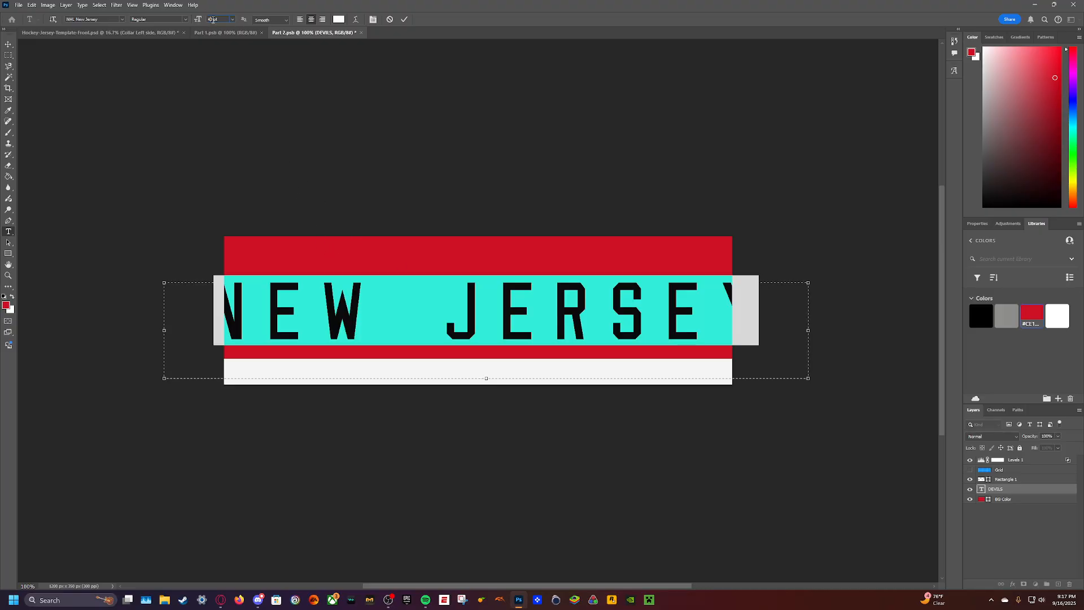
click(212, 19)
text(30)
key(Return)
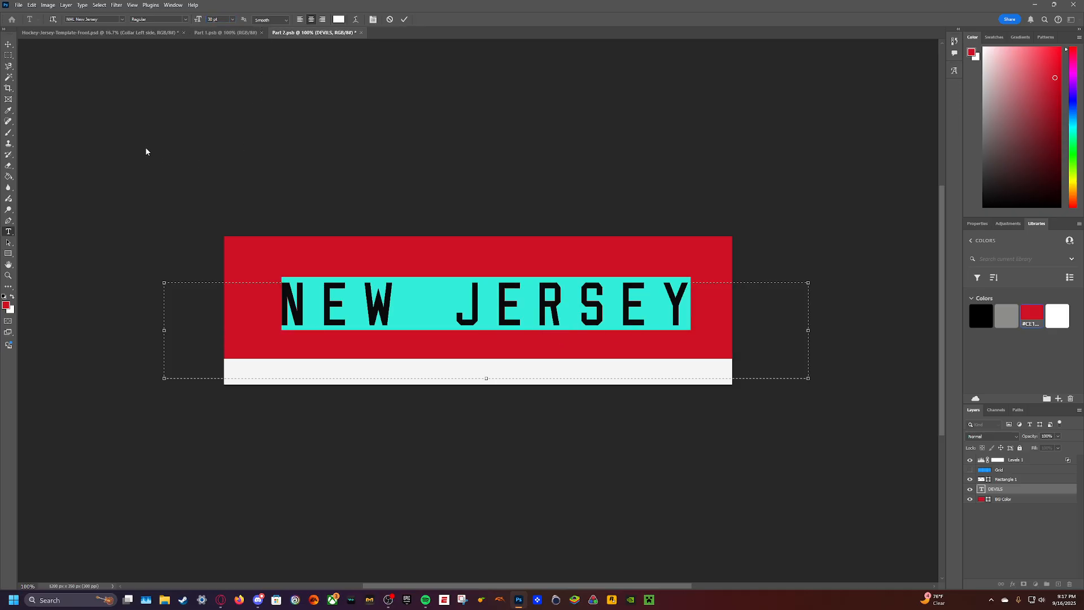
key(ctrl+Return)
key(v)
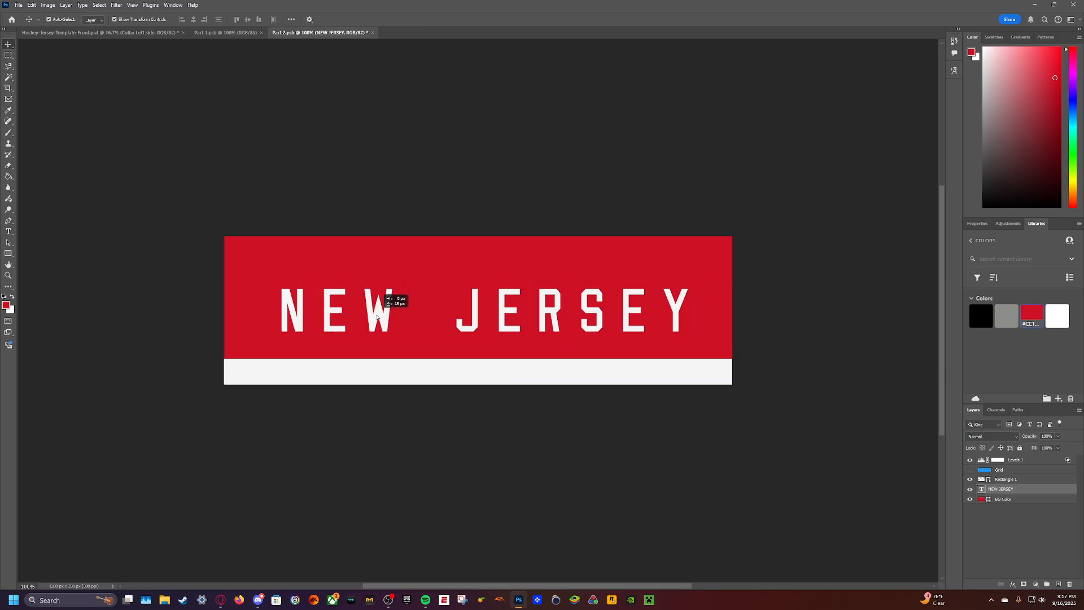
click(90, 34)
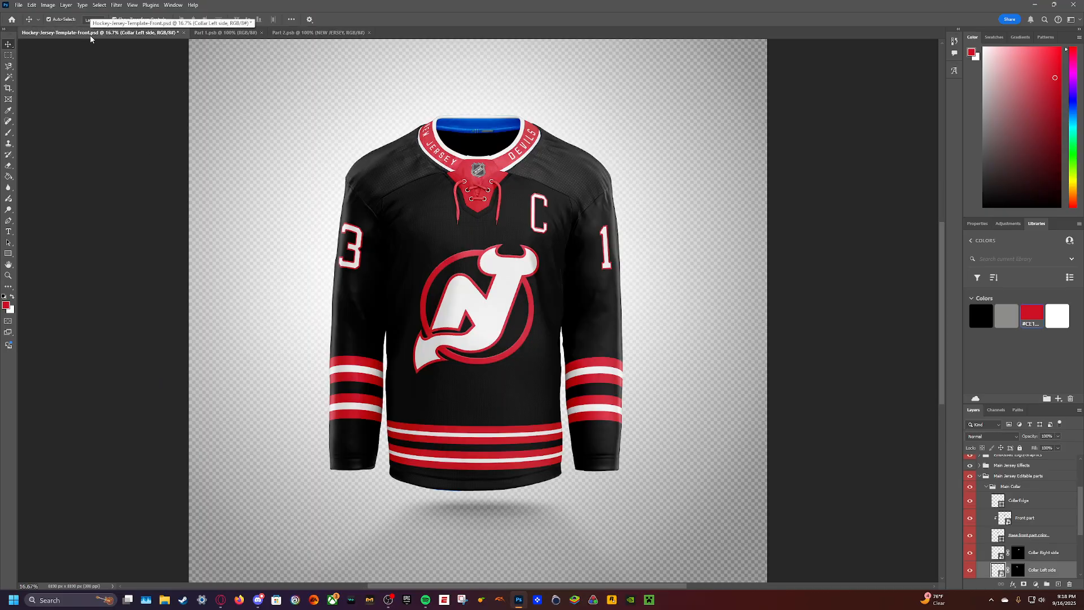
- Hide the DEVILS text in Part 1 and the NEW JERSEY text in Part 2, save, and view the plain collar on the mockup
click(225, 32)
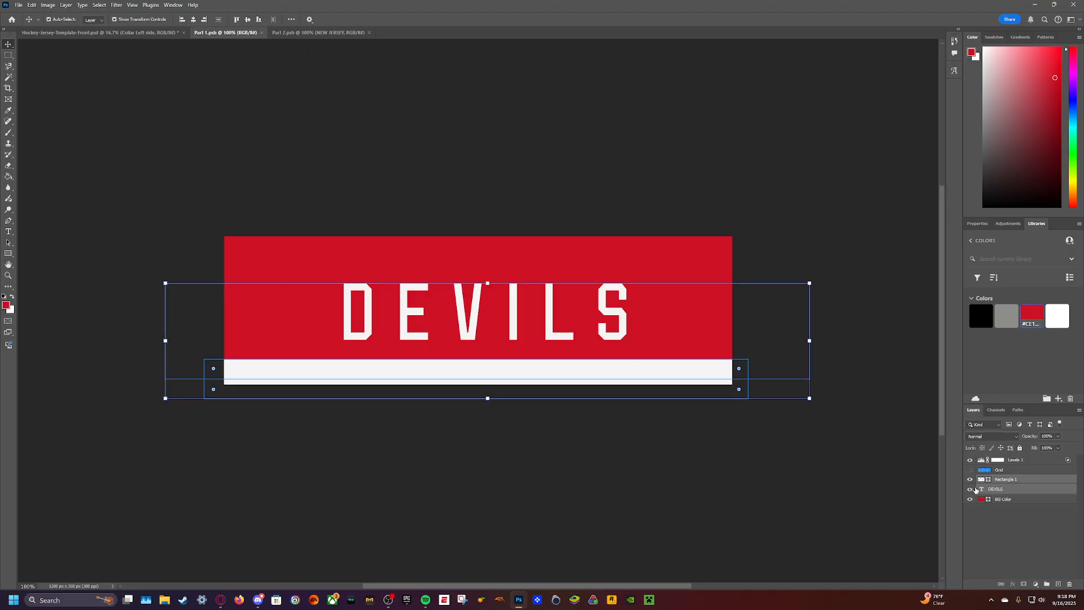
click(970, 489)
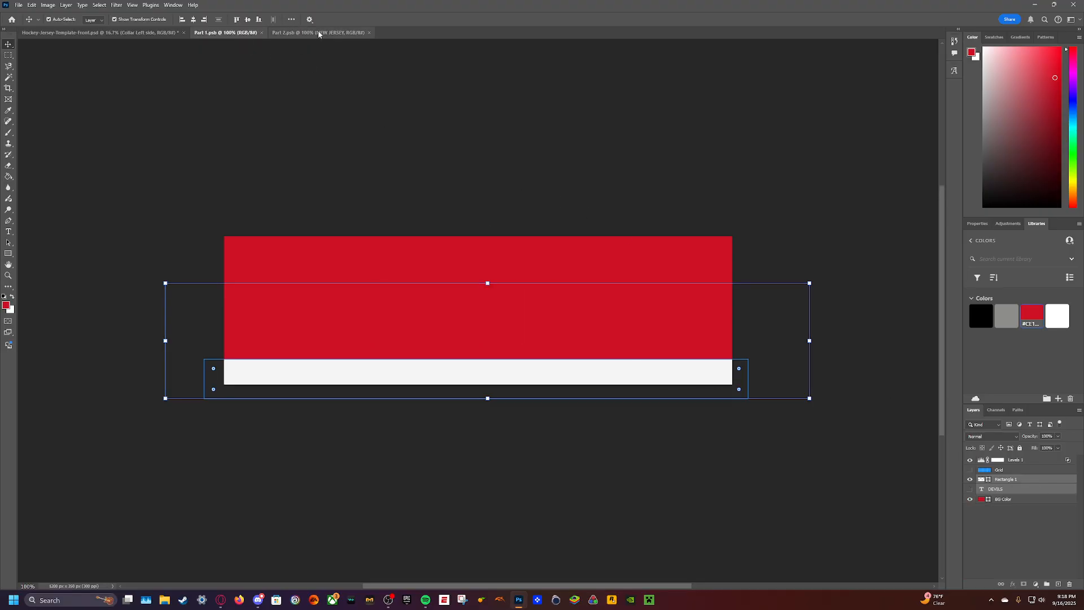
click(318, 32)
click(1001, 489)
click(970, 489)
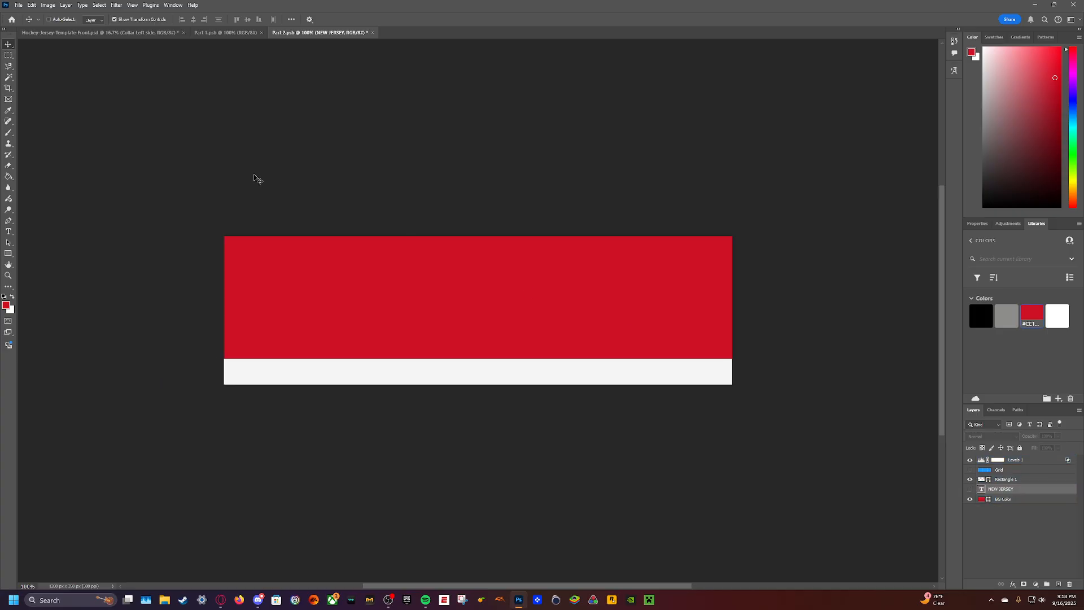
key(ctrl+s)
click(125, 34)
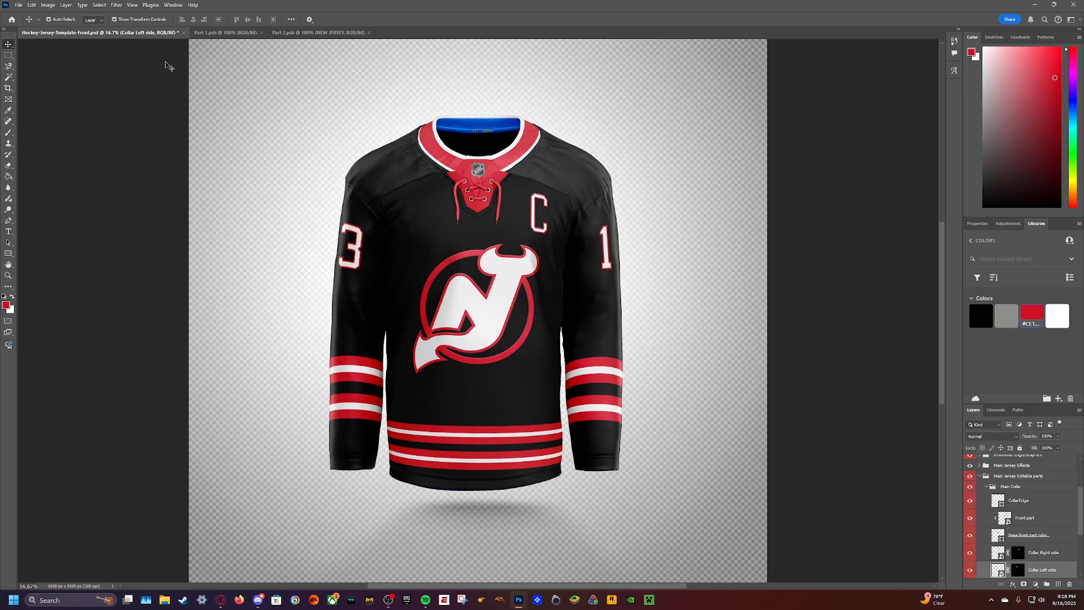
- Show the DEVILS text layer in Part 1 again and change its wording to DEV
click(238, 33)
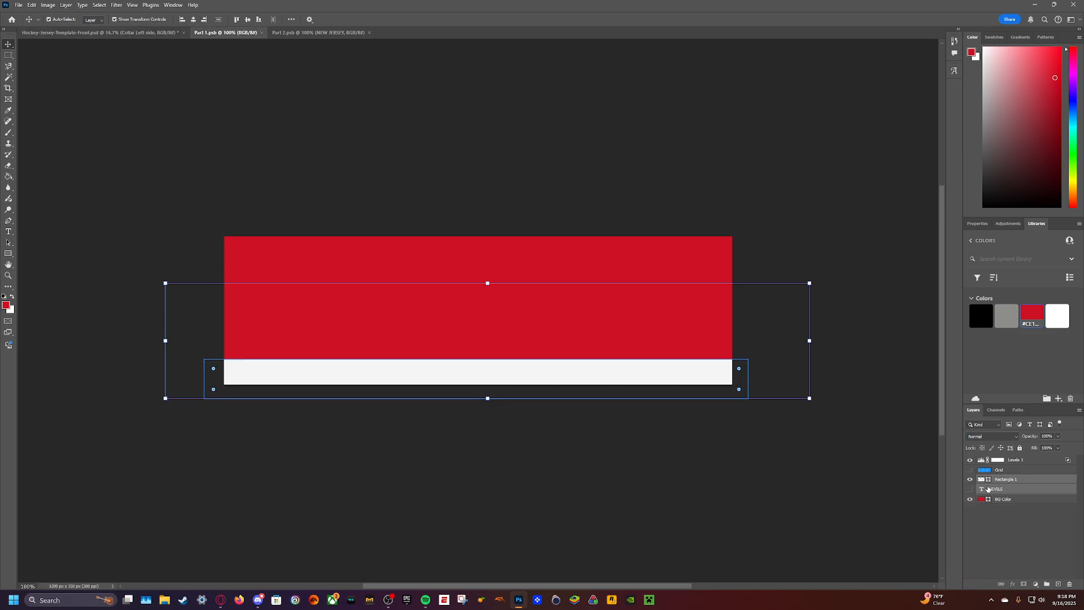
click(970, 491)
click(547, 311)
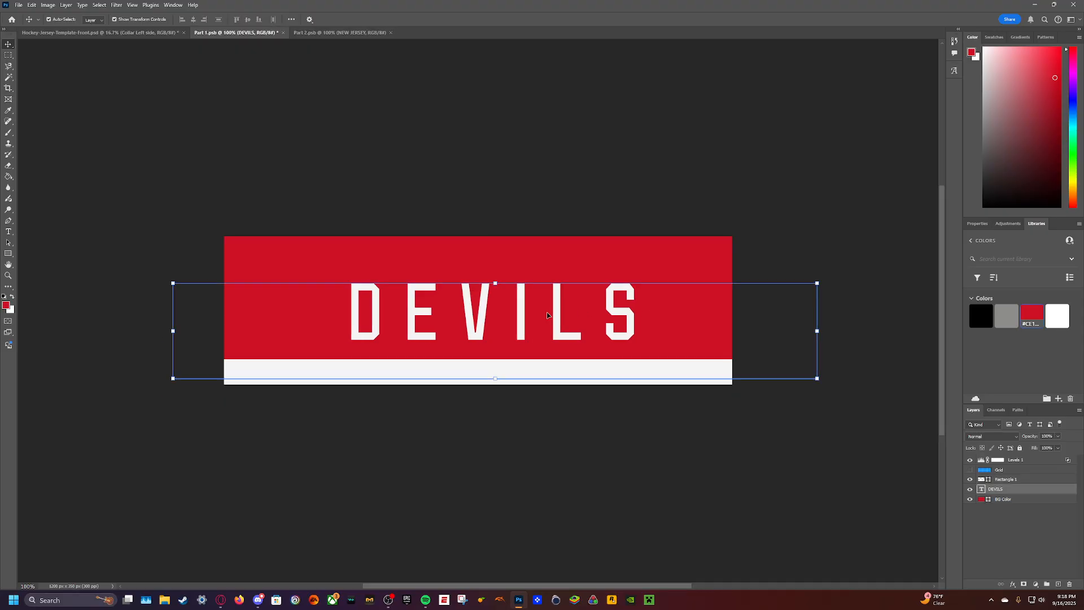
double_click(547, 311)
text(DEV)
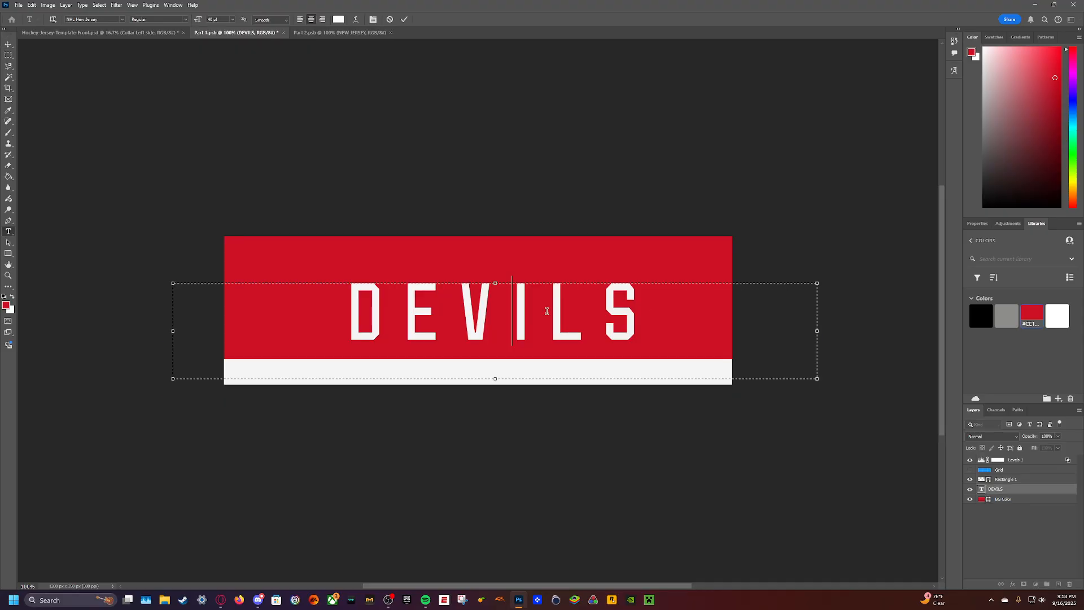
drag(582, 311, 310, 296)
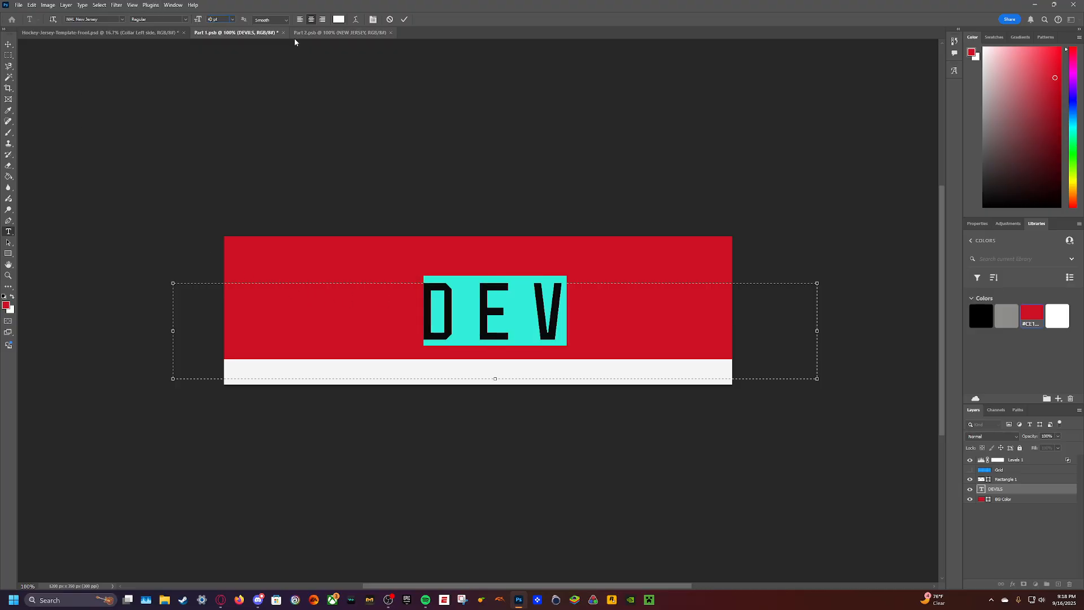
- Enlarge the DEV text to 60 pt, move it up above the white stripe, save it and check it on the mockup
text(60)
key(Return)
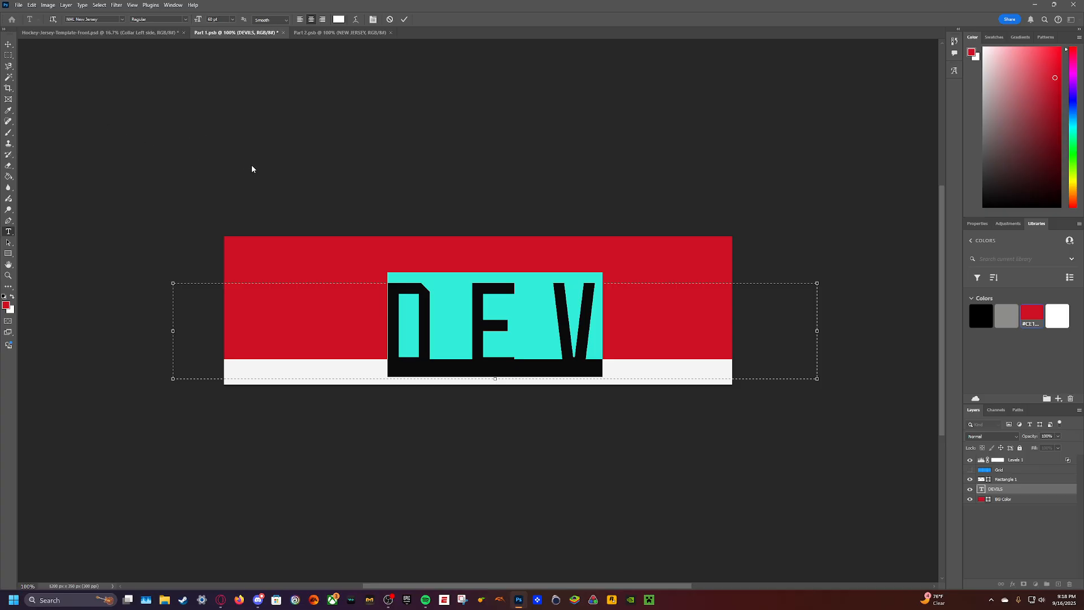
key(ctrl+Return)
key(v)
drag(426, 325, 421, 298)
key(ctrl+s)
click(145, 33)
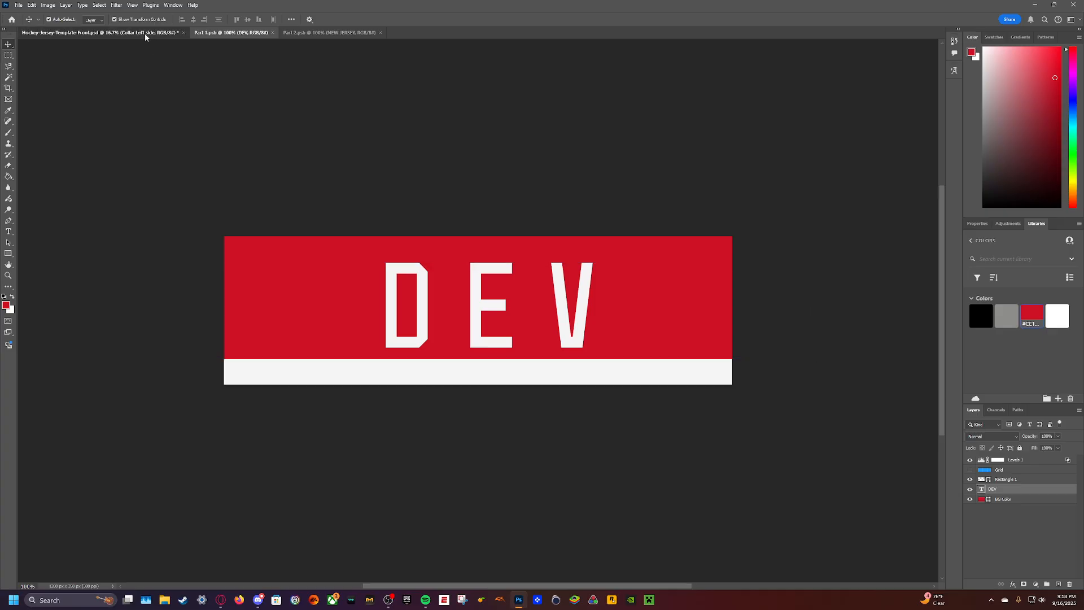
- Reduce the DEV text in Part 1 to 45 pt and move it slightly down in the red band
click(225, 33)
double_click(468, 292)
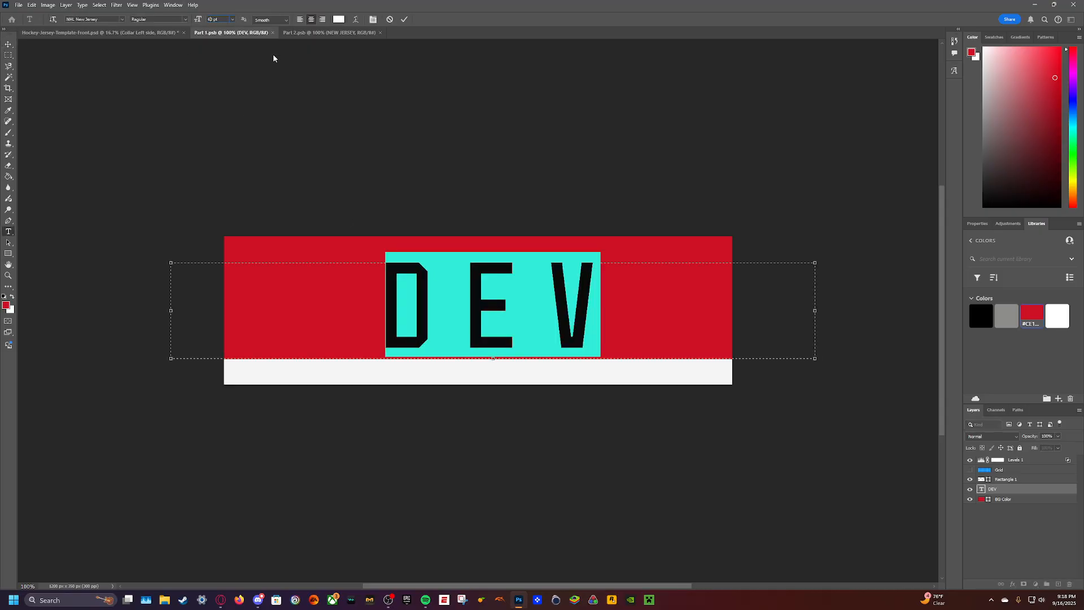
key(BackSpace)
text(45)
key(Return)
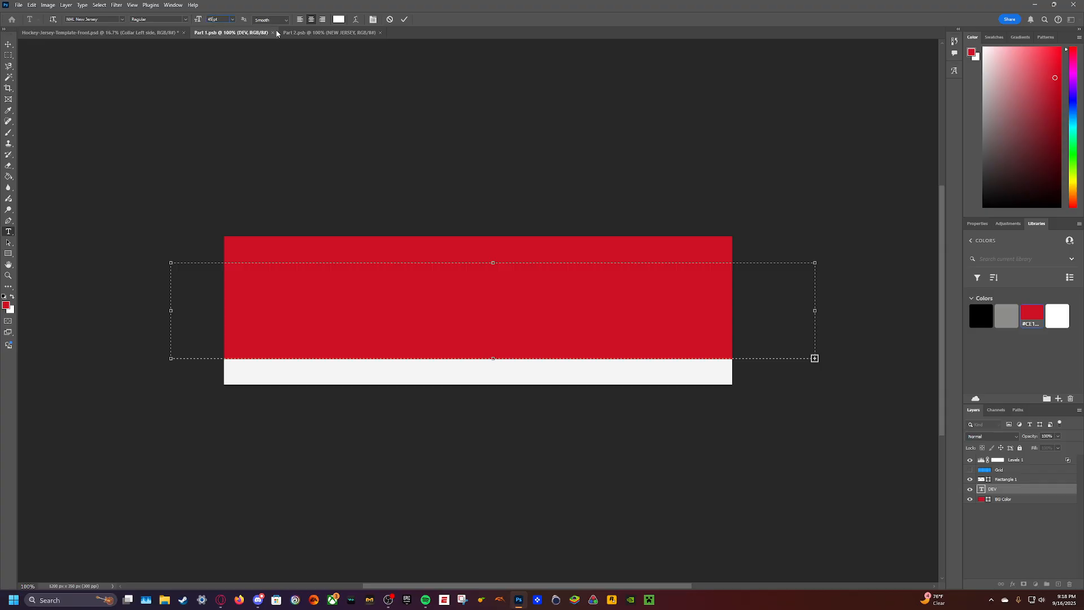
click(196, 149)
key(v)
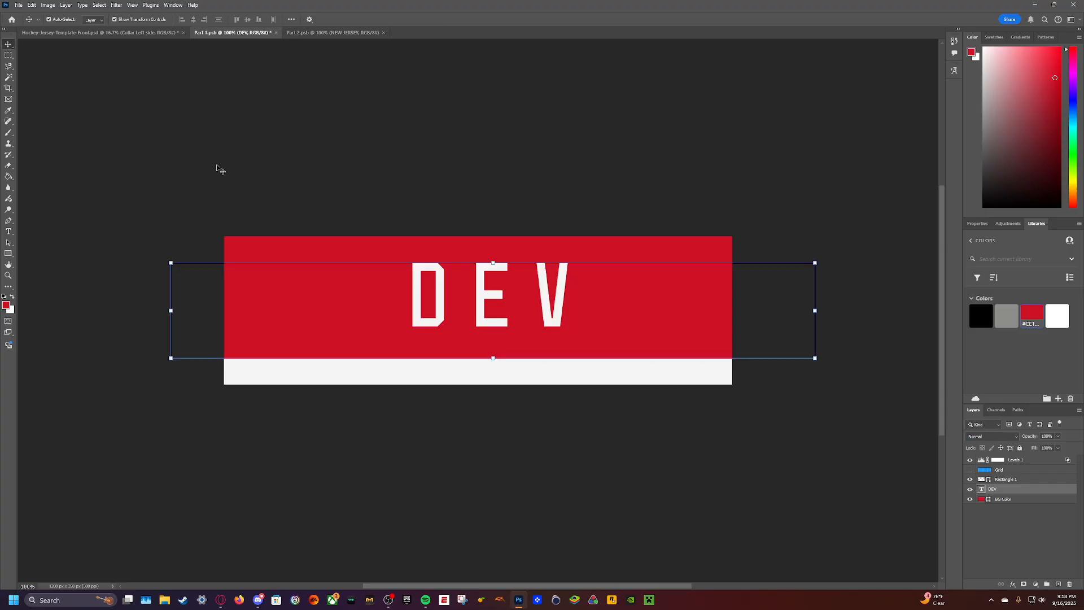
drag(440, 299, 438, 310)
- Set the tracking of the DEV text to 600, save it and check the letter spacing on the mockup
double_click(432, 306)
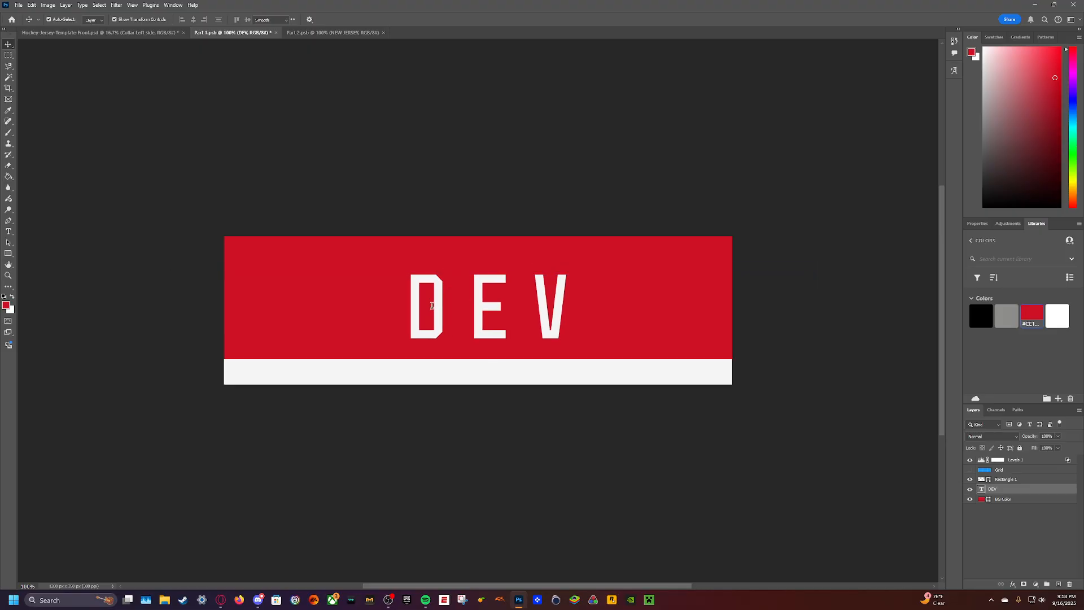
click(1008, 224)
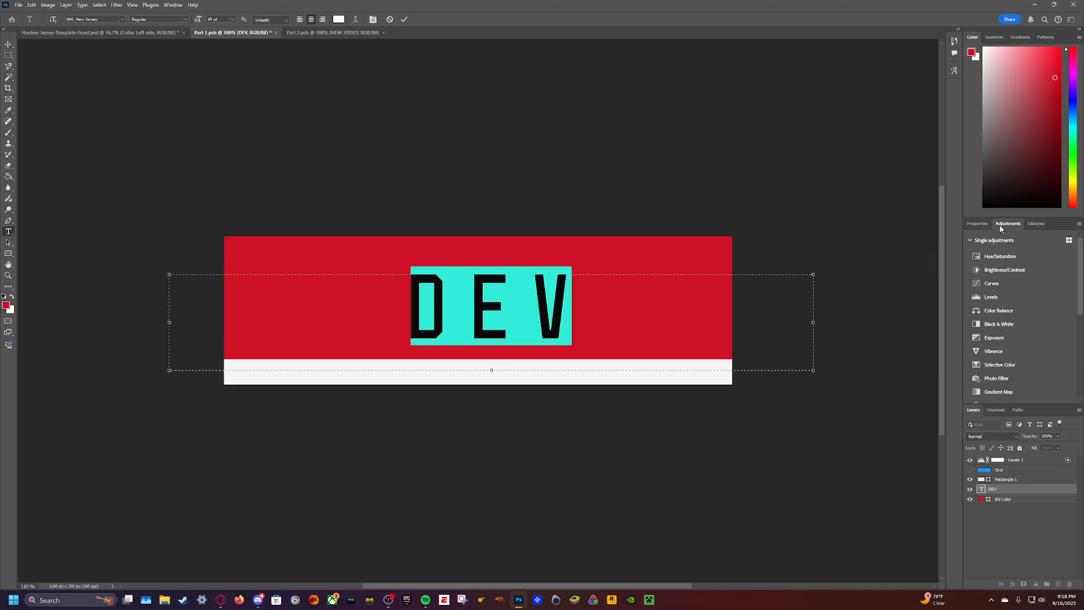
click(978, 224)
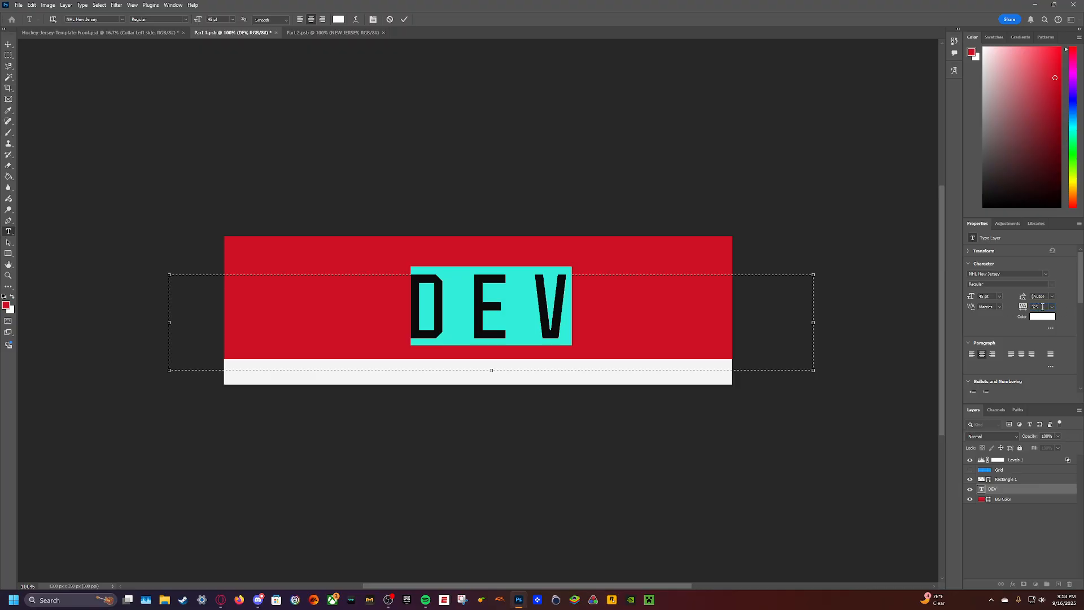
text(00)
key(Return)
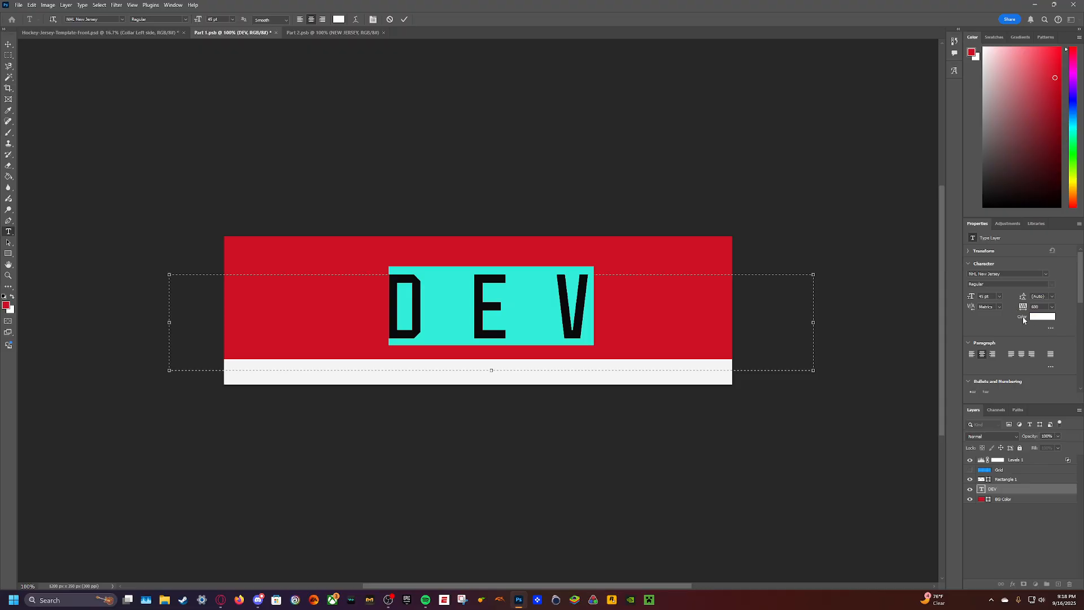
click(565, 197)
key(v)
key(ctrl+s)
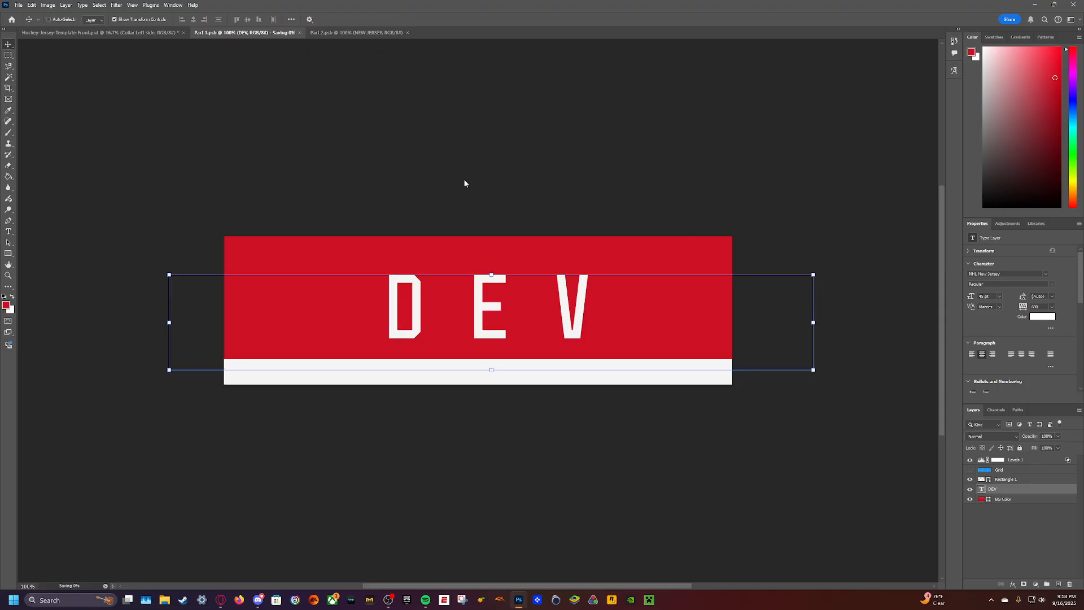
click(164, 32)
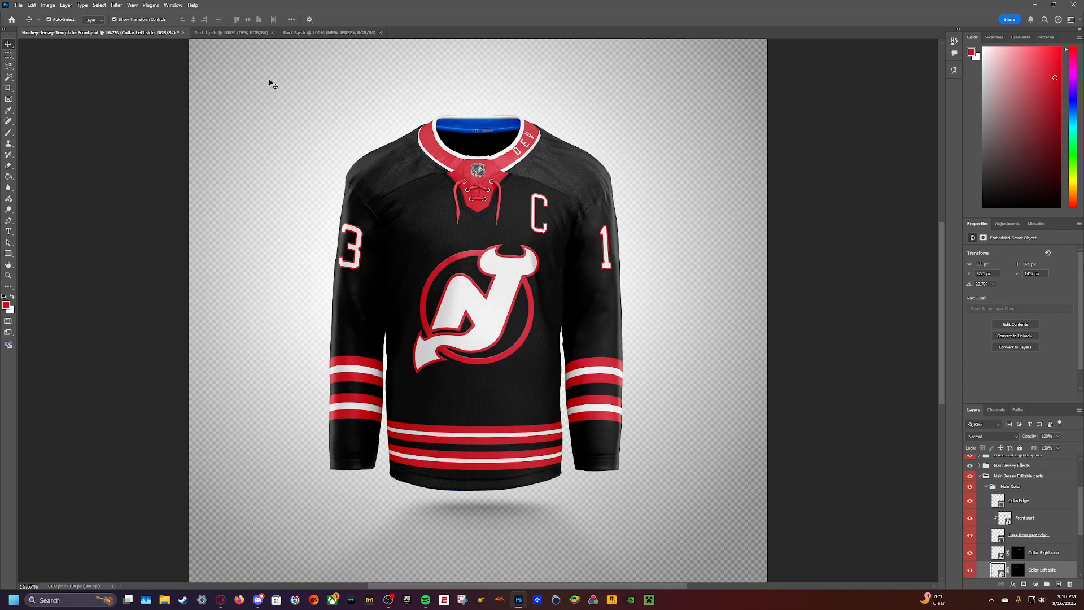
- Replace the DEV text in Part 1 with ILS
click(229, 32)
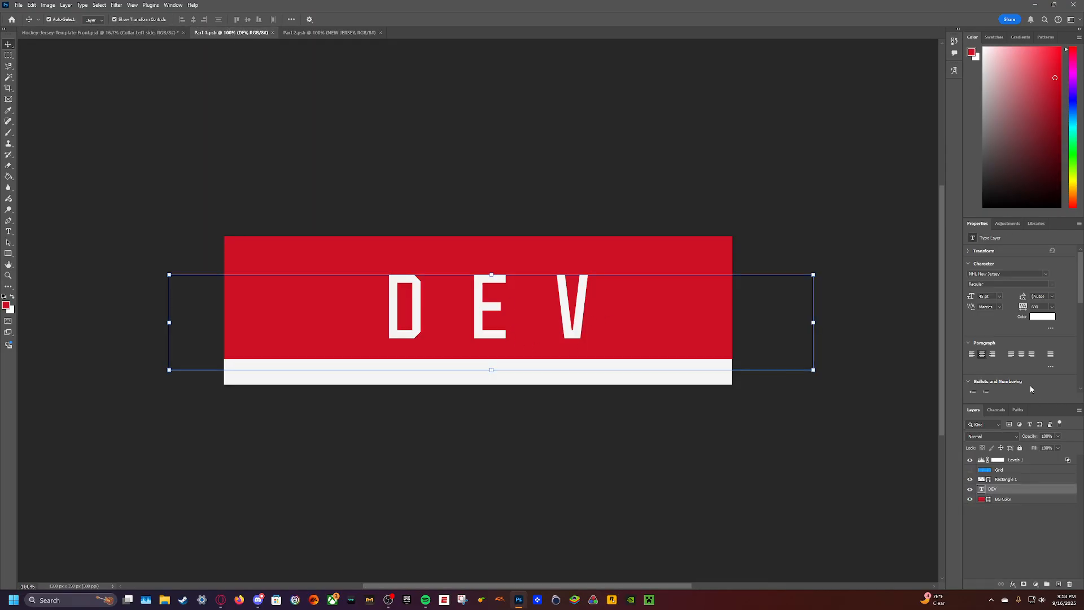
double_click(481, 306)
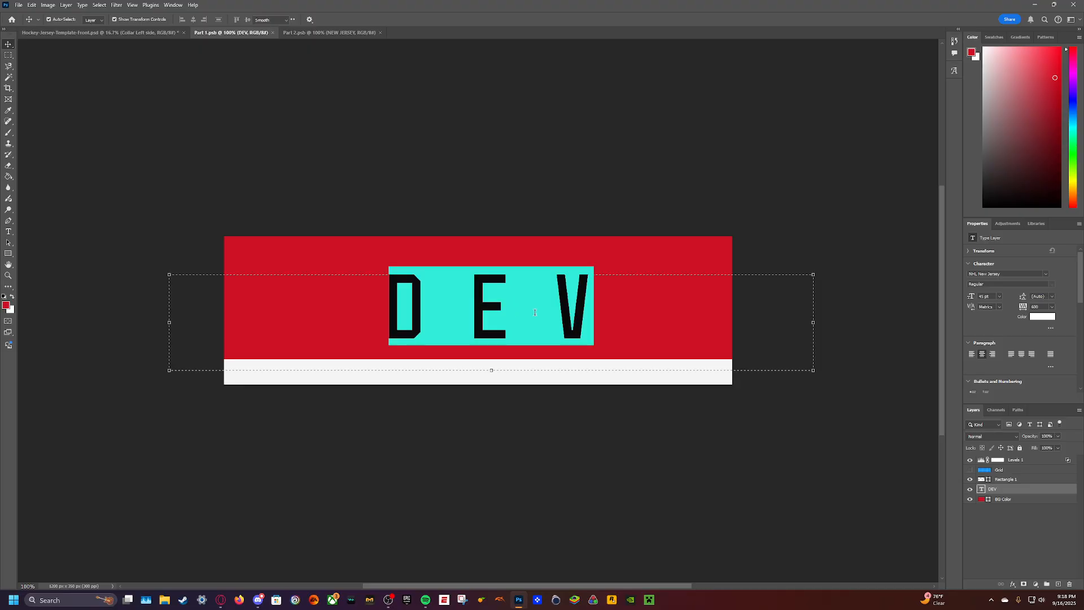
click(587, 317)
key(BackSpace)
key(BackSpace)
key(BackSpace)
text(ILS)
key(ctrl+Return)
key(v)
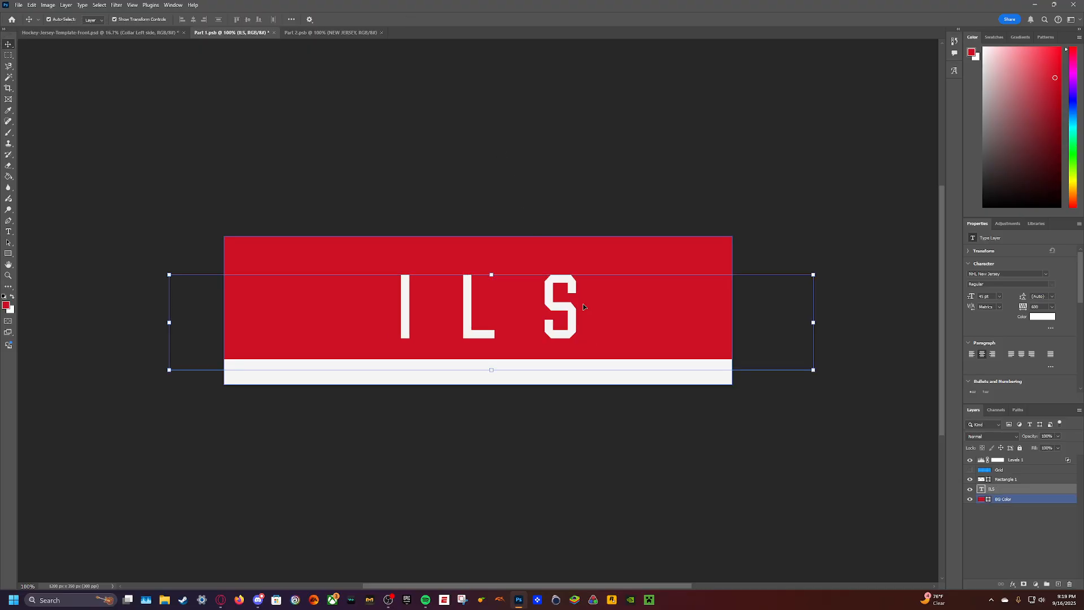
- Try a tracking of 900 on the ILS text, increase it to 1500, save it and check it on the mockup
double_click(564, 300)
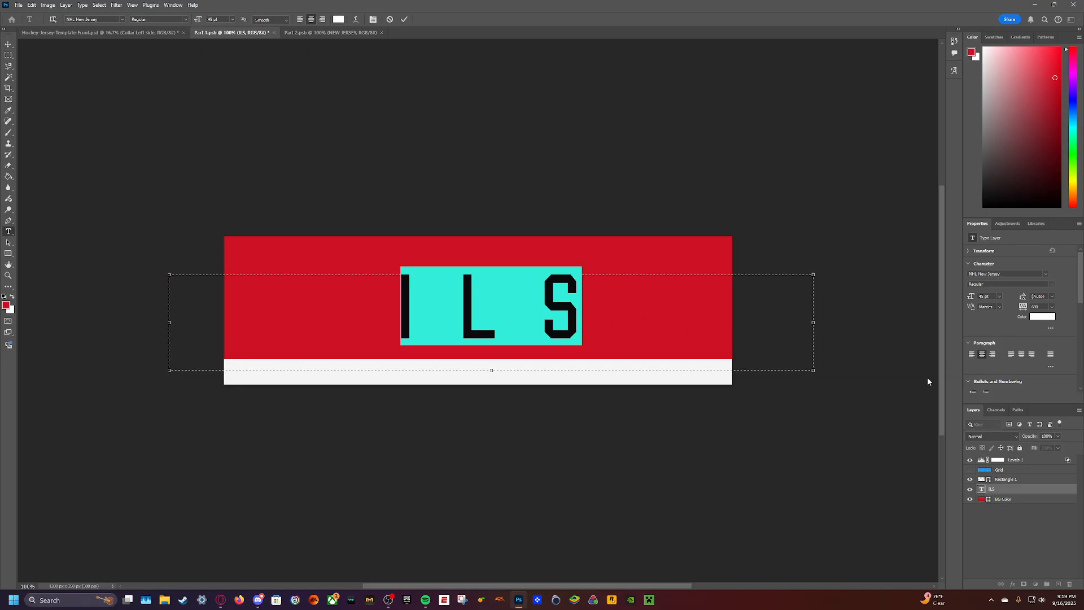
click(1024, 306)
text(900)
key(Return)
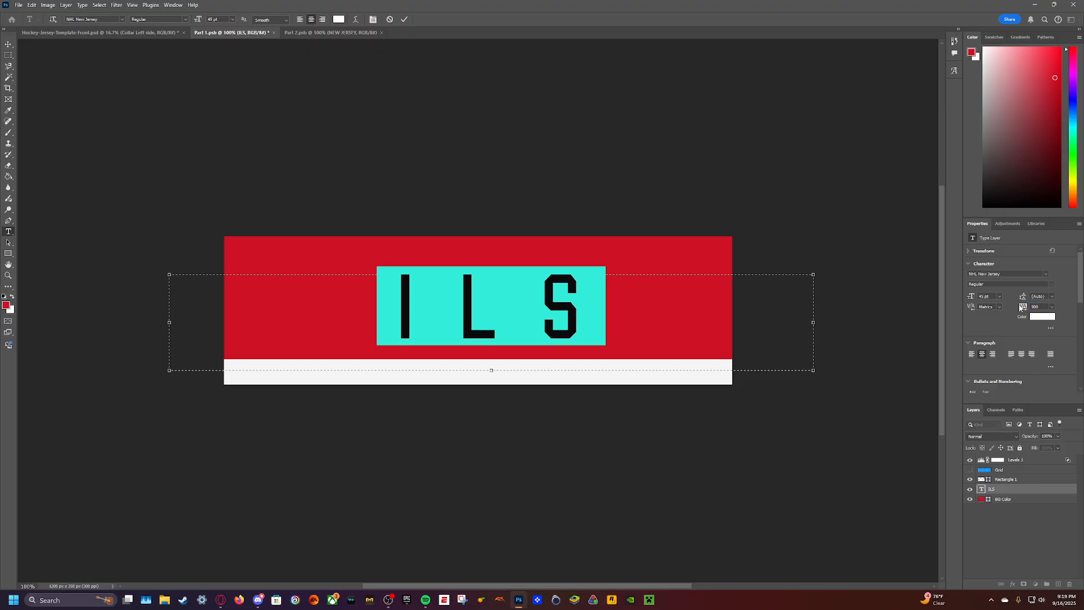
click(1044, 305)
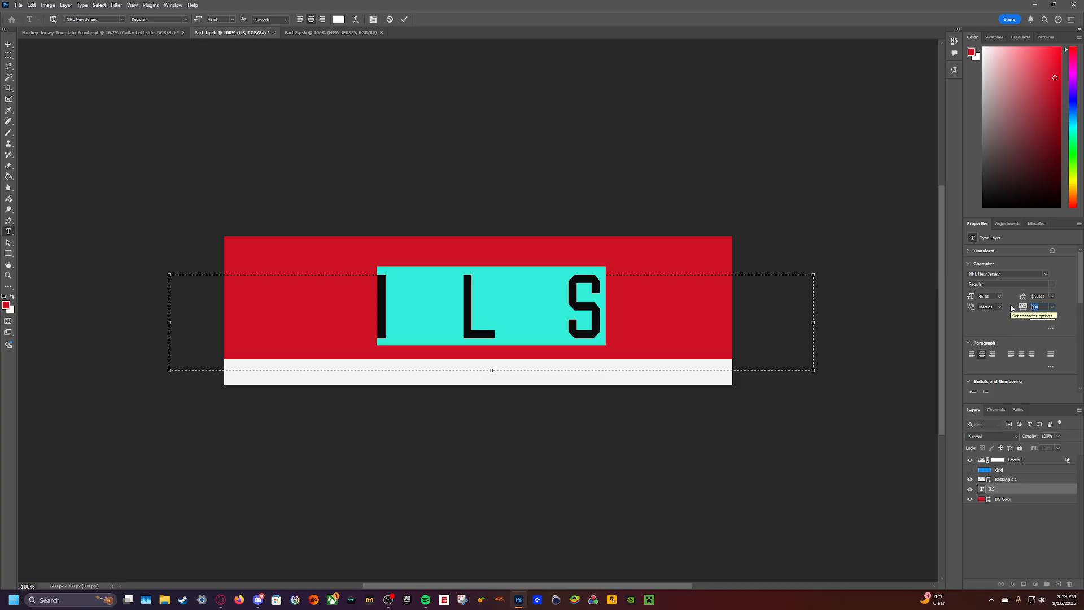
text(1500)
key(Return)
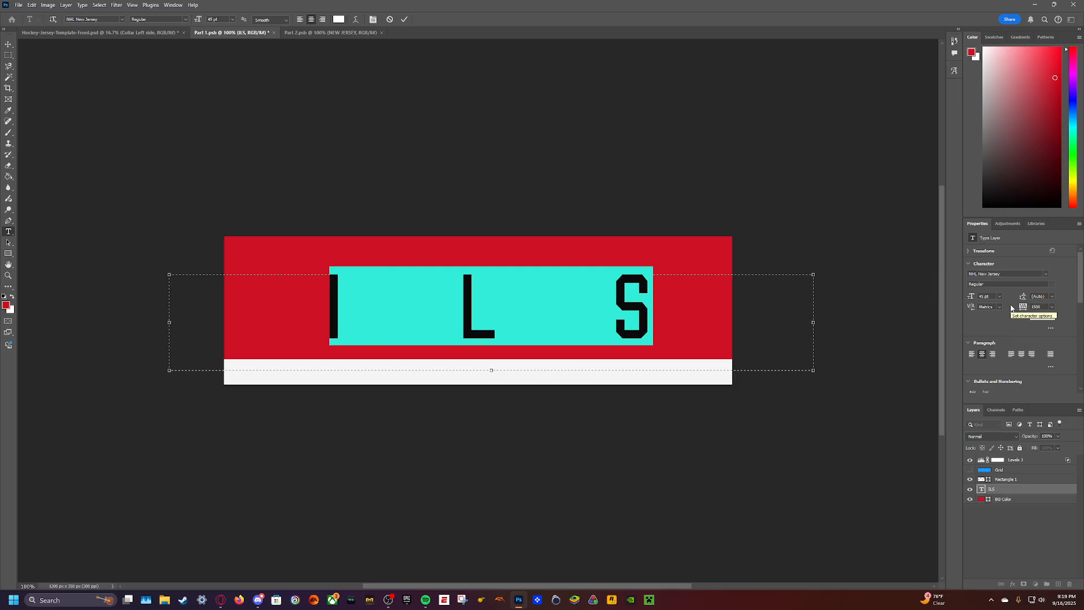
key(ctrl+s)
click(160, 34)
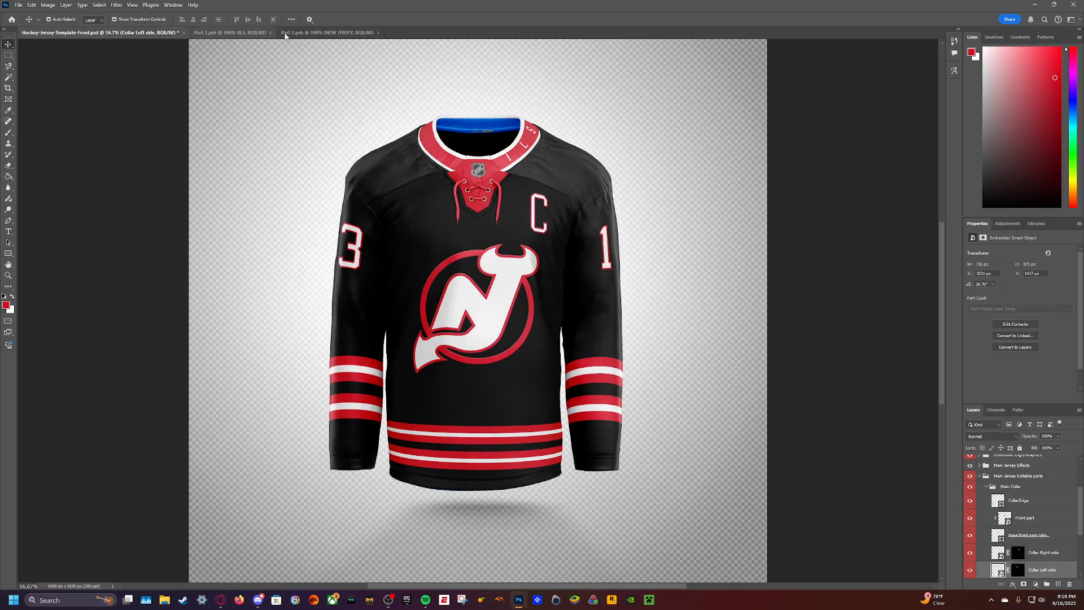
- Save the ILS lettering in Part 1 and check it on the jersey mockup
click(314, 32)
click(226, 32)
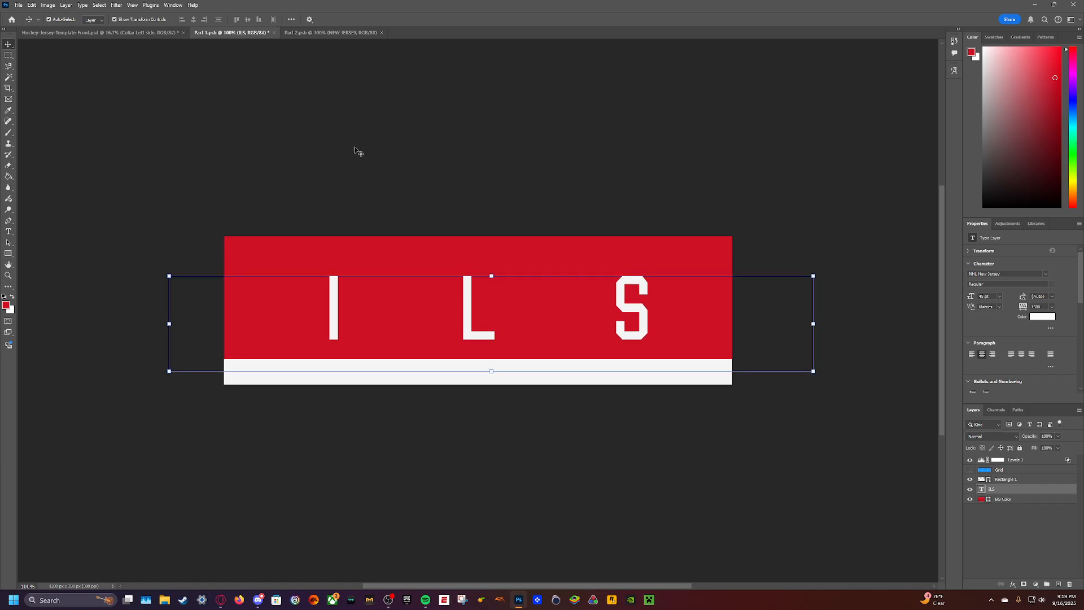
key(ctrl+s)
click(170, 33)
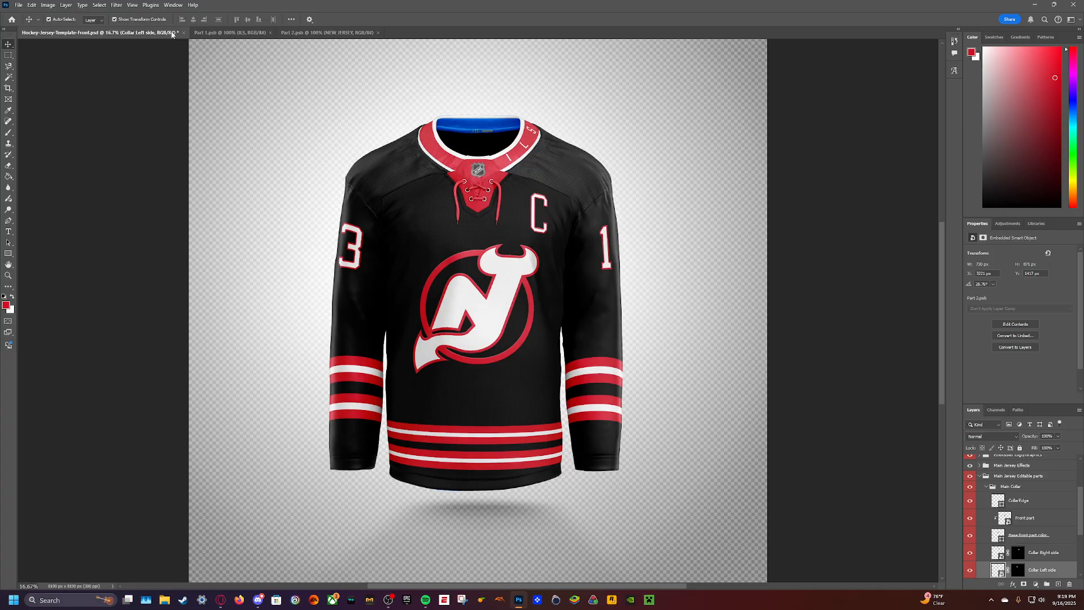
- Replace NEW JERSEY in Part 2 with a copy of the ILS text changed to DEV, and check it on the mockup
click(226, 33)
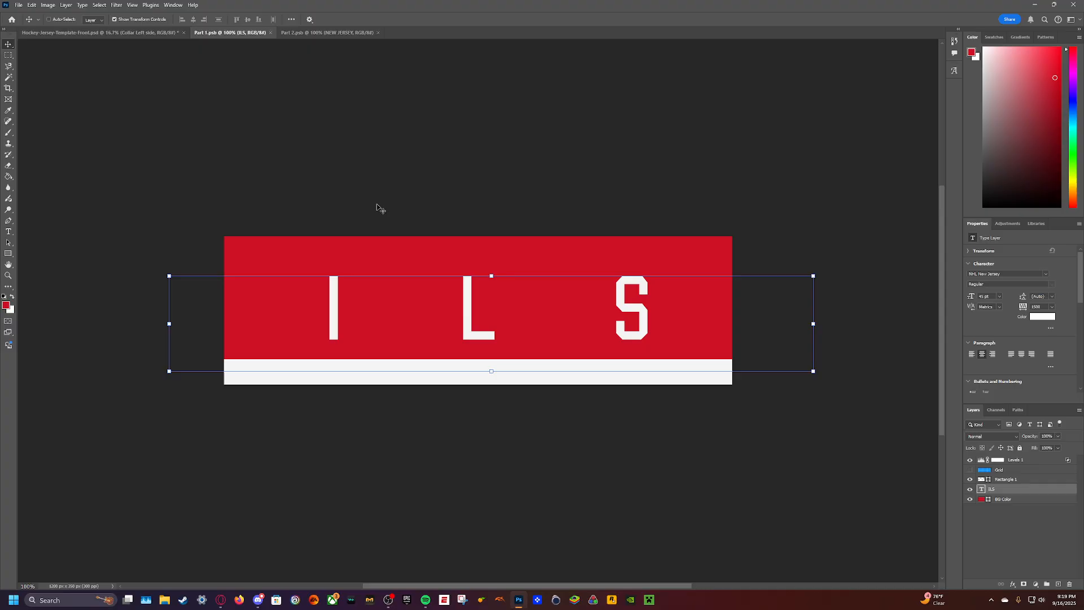
click(317, 33)
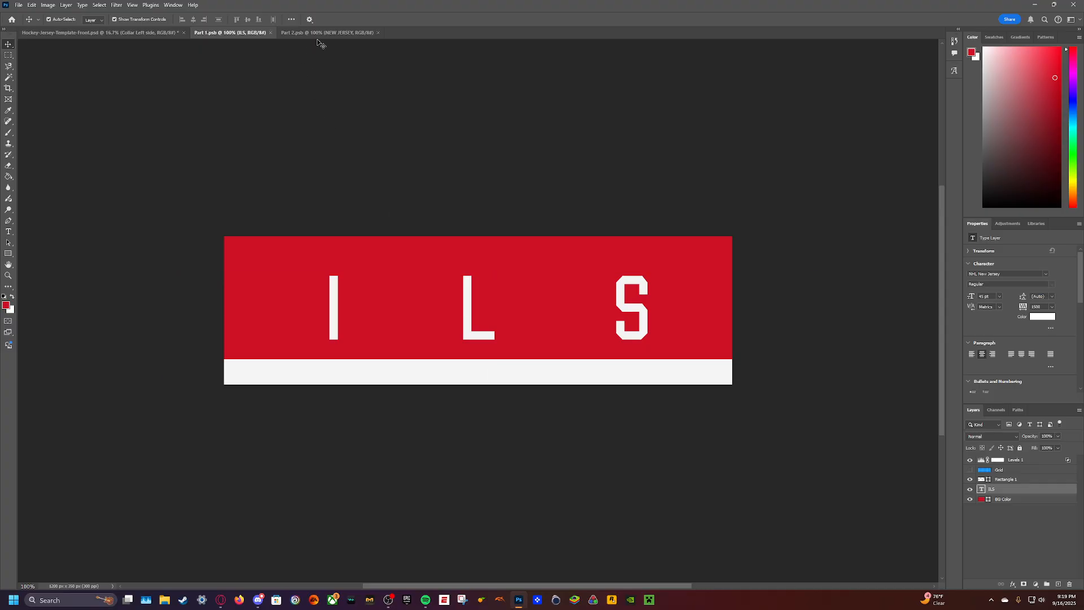
double_click(457, 304)
text(DEV)
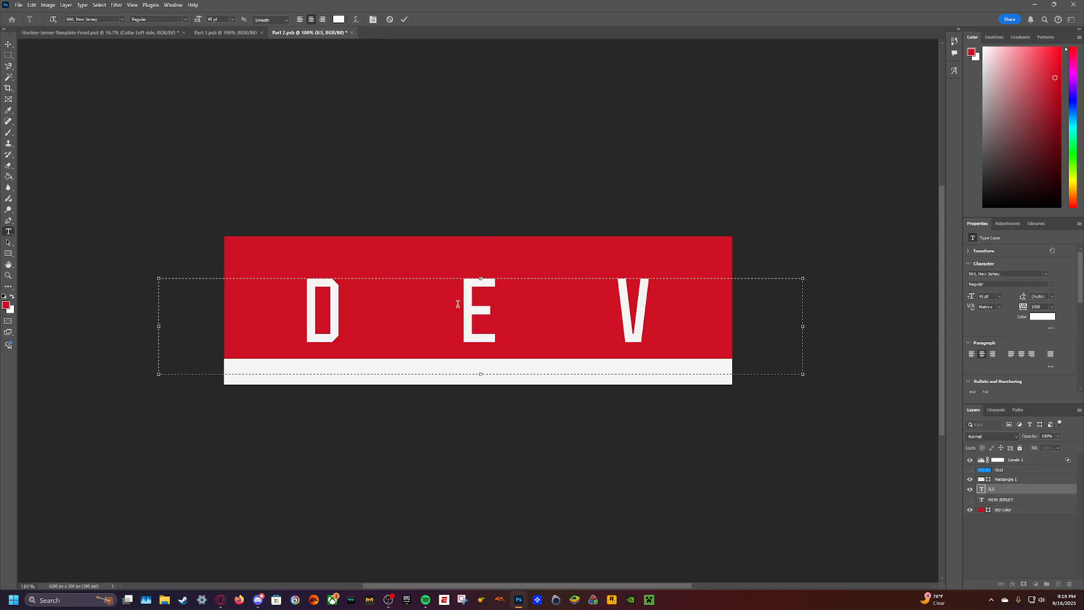
key(ctrl+Return)
click(121, 32)
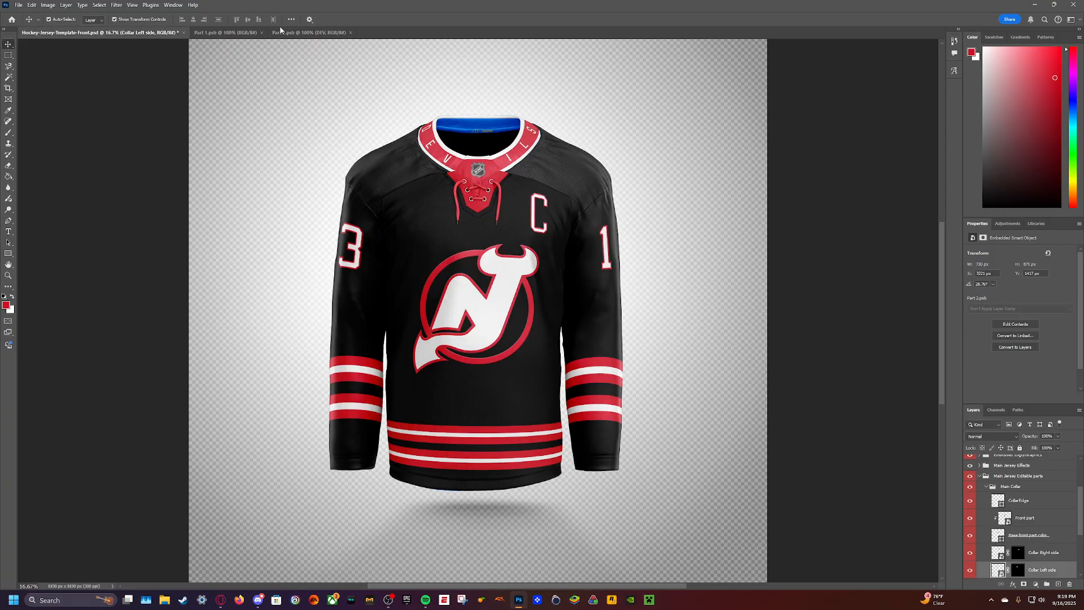
- Nudge the DEV text in Part 2 slightly to the right
click(229, 32)
click(346, 299)
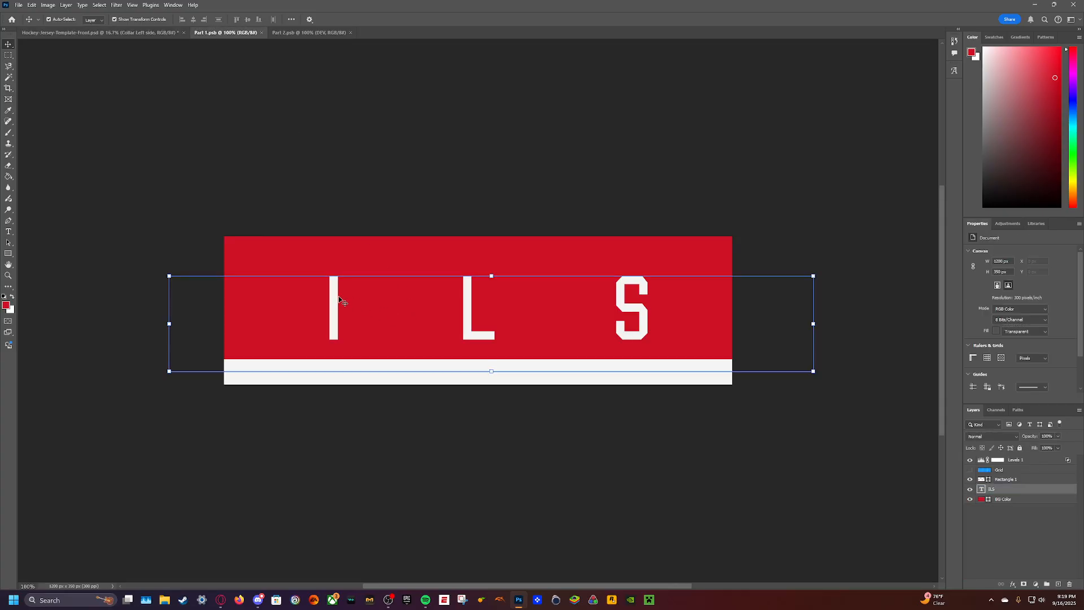
click(320, 32)
key(Right)
key(Right)
key(Right)
key(Right)
key(Right)
key(Right)
key(Right)
key(Right)
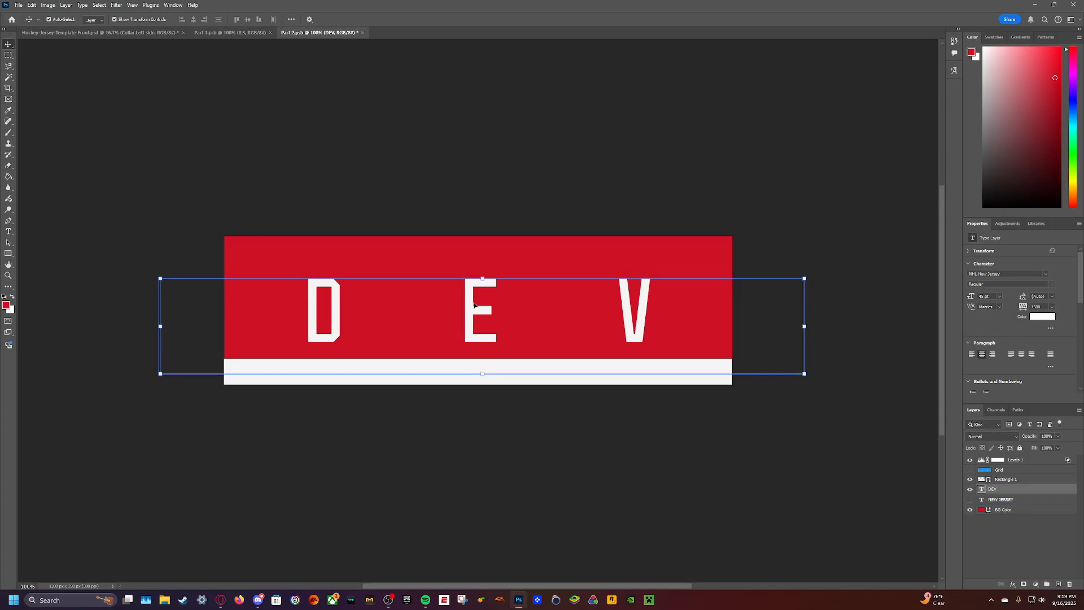
- Nudge the ILS text in Part 1 slightly to the left, save it and check the collar on the mockup
click(233, 32)
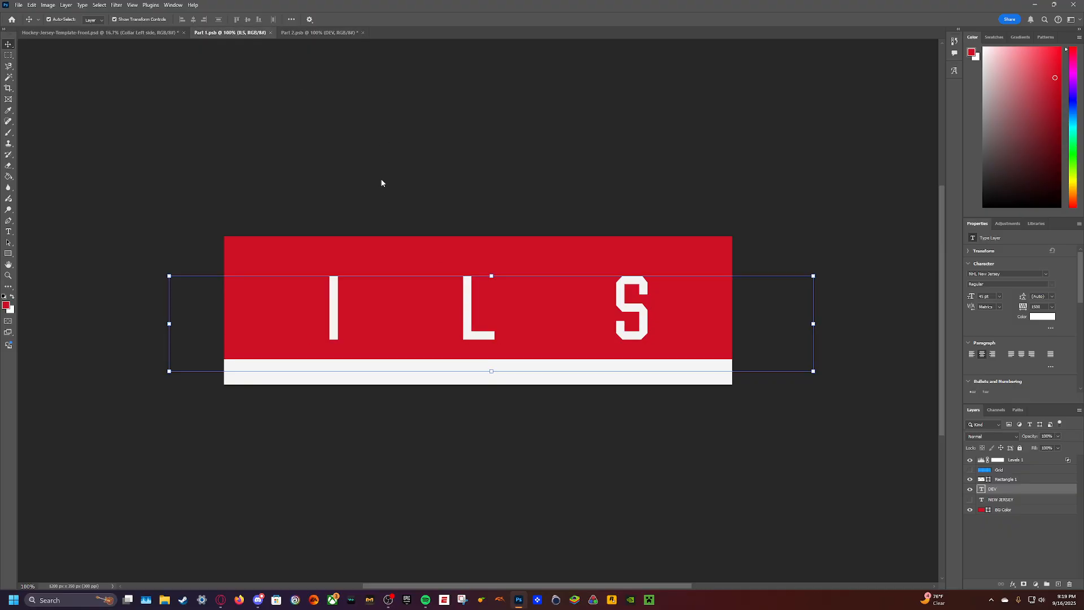
key(Left)
key(Left)
key(Left)
key(Left)
key(Left)
key(Left)
key(Left)
key(Left)
key(Left)
key(Left)
key(Left)
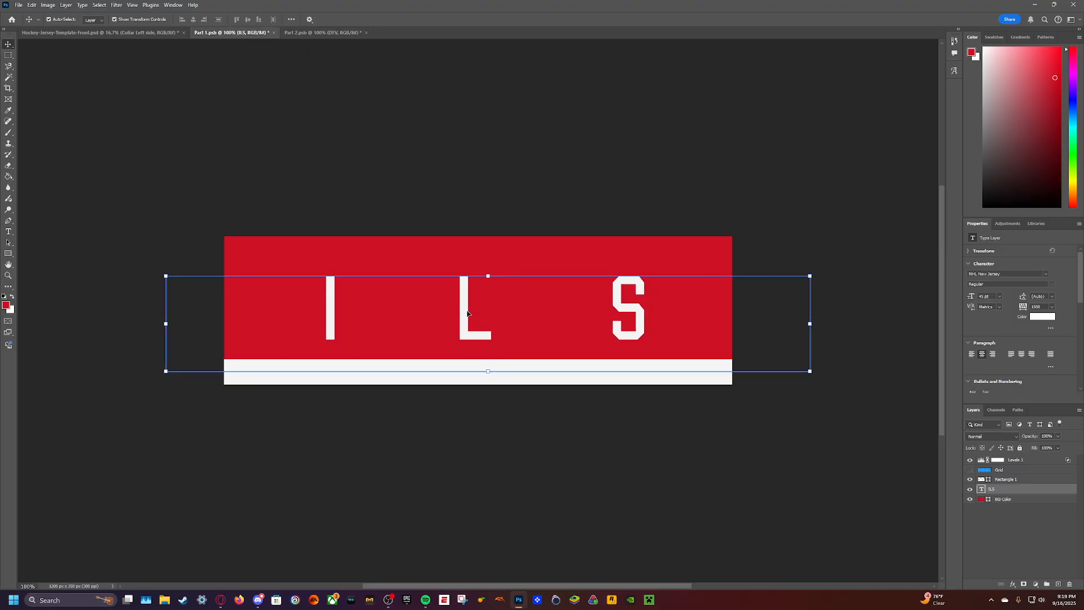
key(ctrl+s)
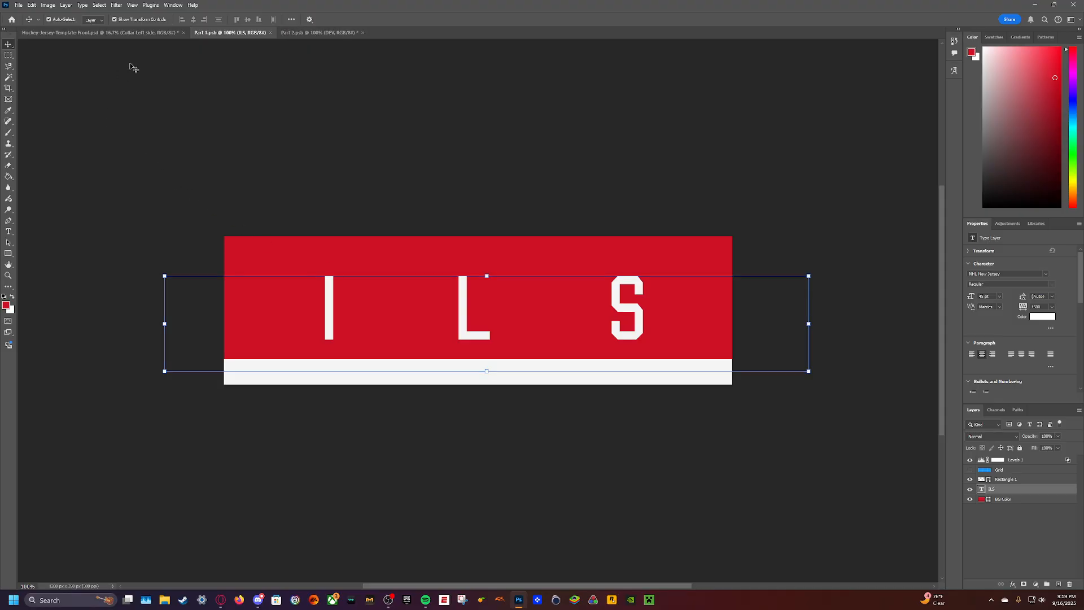
click(144, 32)
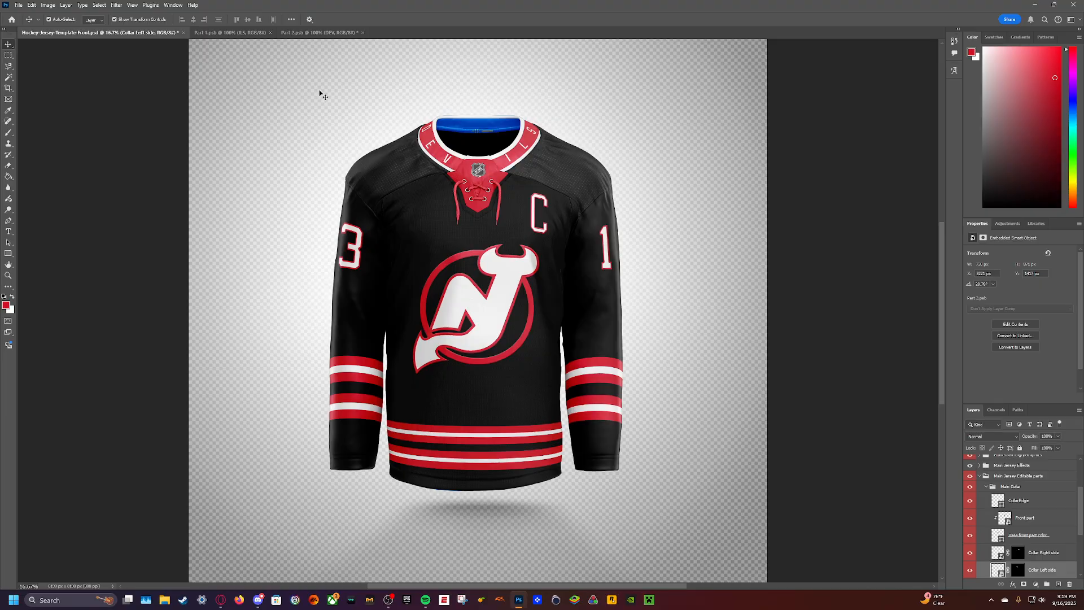
- Shift DEV in Part 2 about 7 px right and ILS in Part 1 slightly further left, save both and check the mockup
click(229, 32)
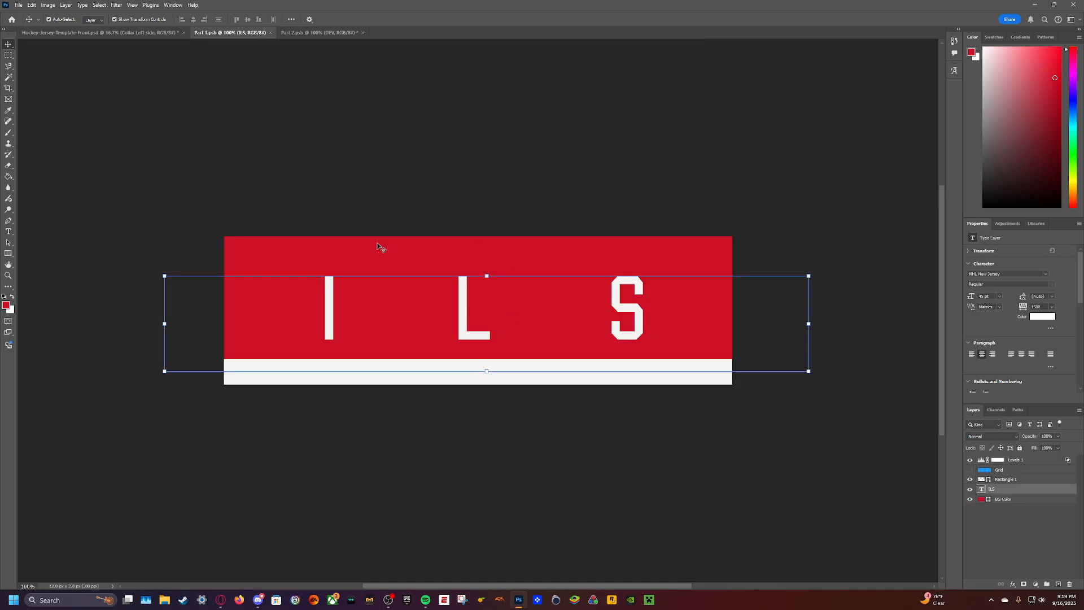
click(315, 32)
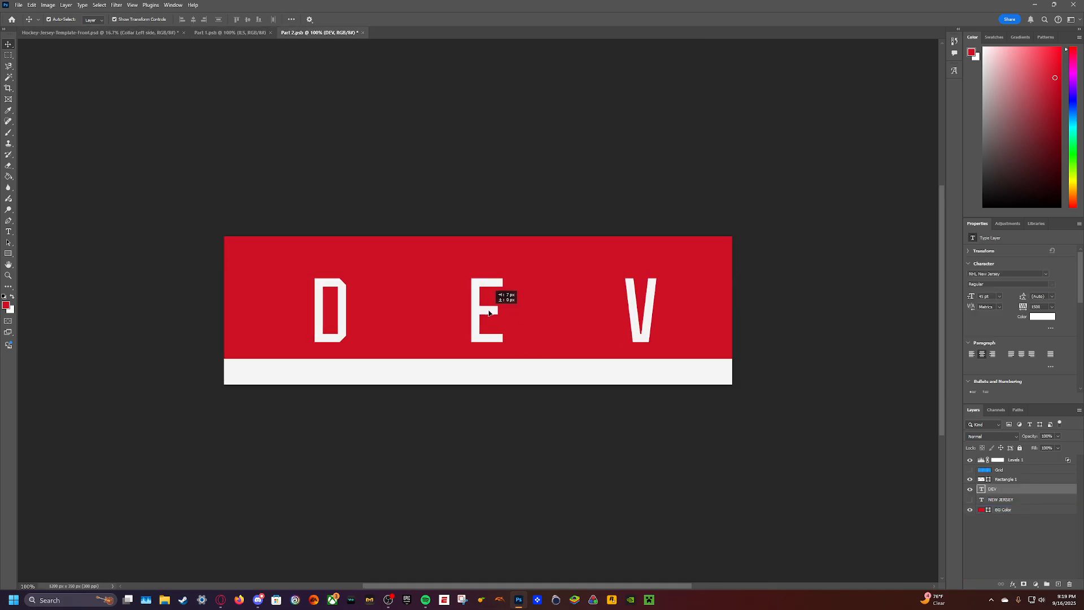
click(229, 33)
drag(465, 309, 459, 309)
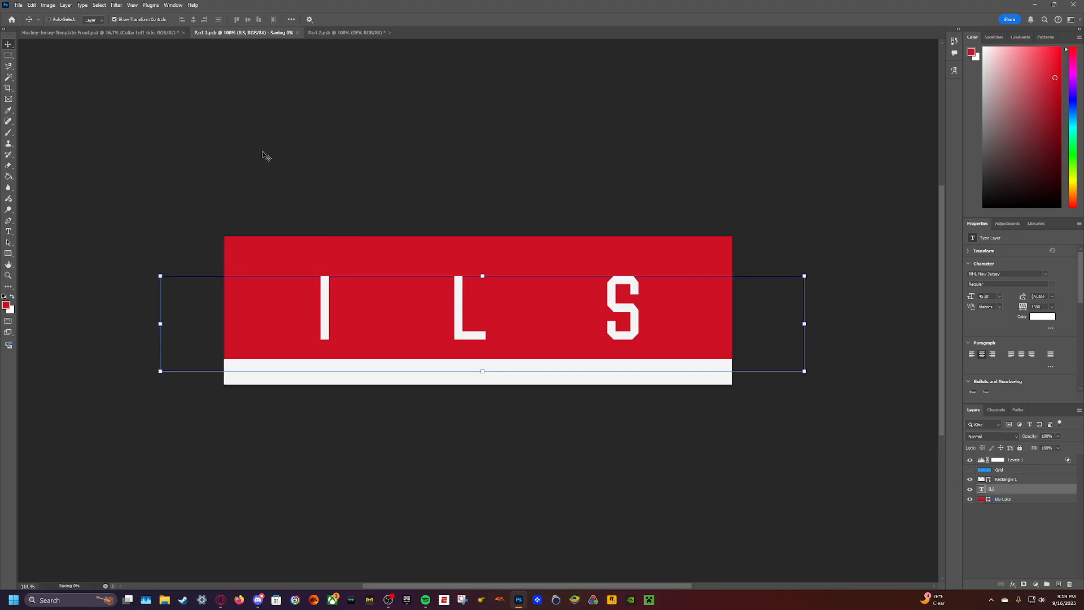
click(327, 33)
click(137, 32)
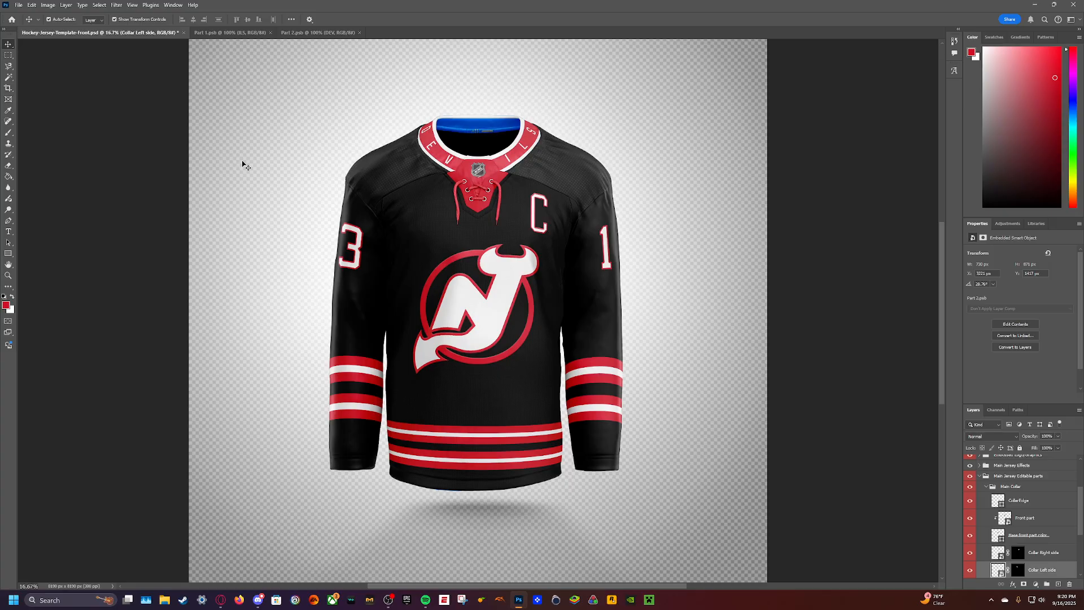
- Recolour the Collar base color layer with the red swatch from the colour library
scroll(985, 531, down, 3)
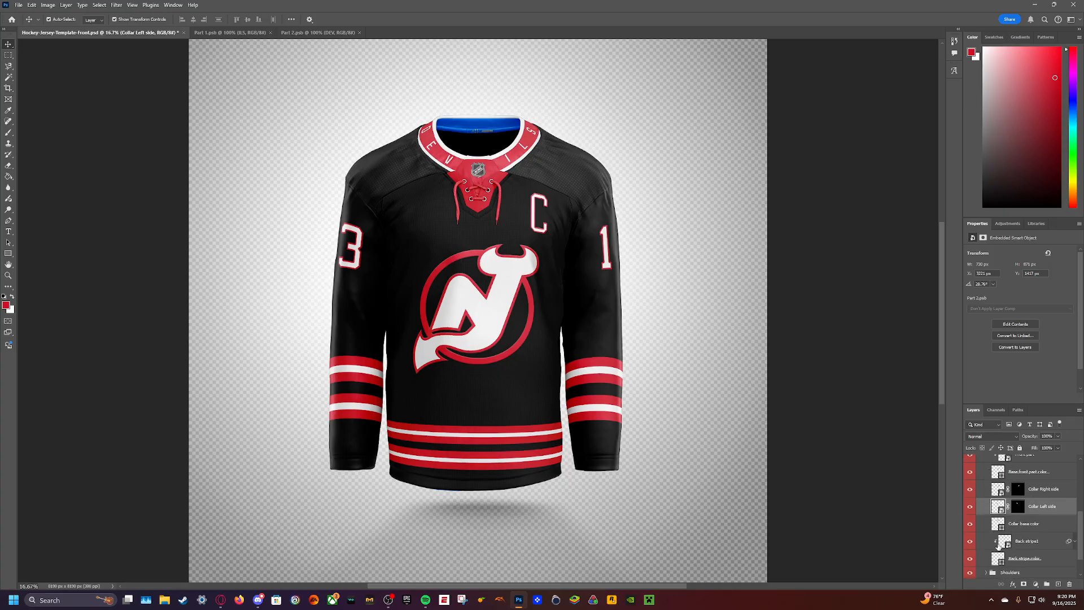
click(998, 525)
click(1037, 223)
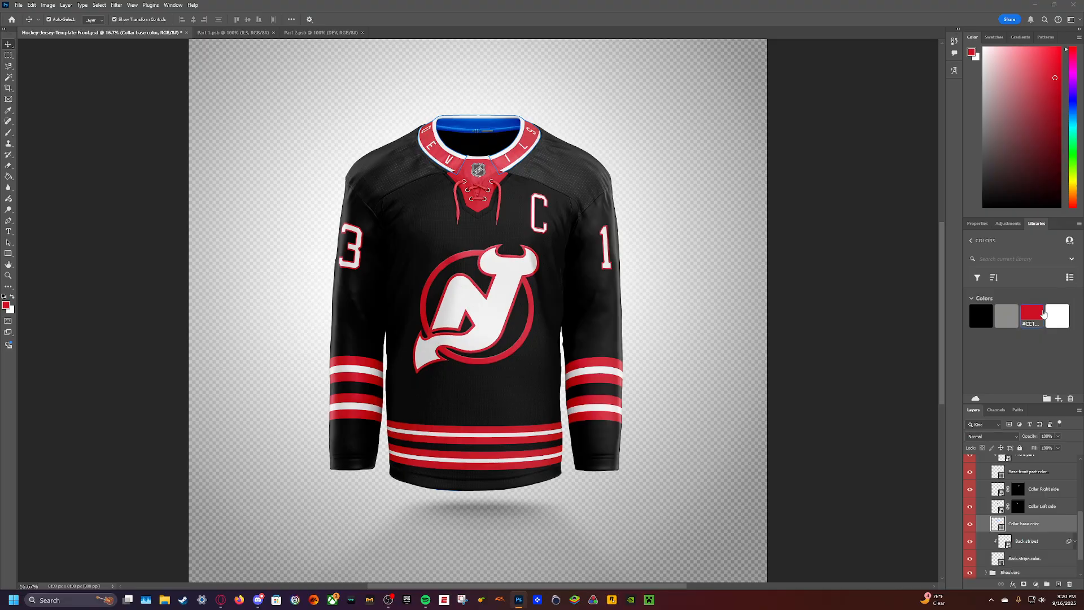
click(1032, 314)
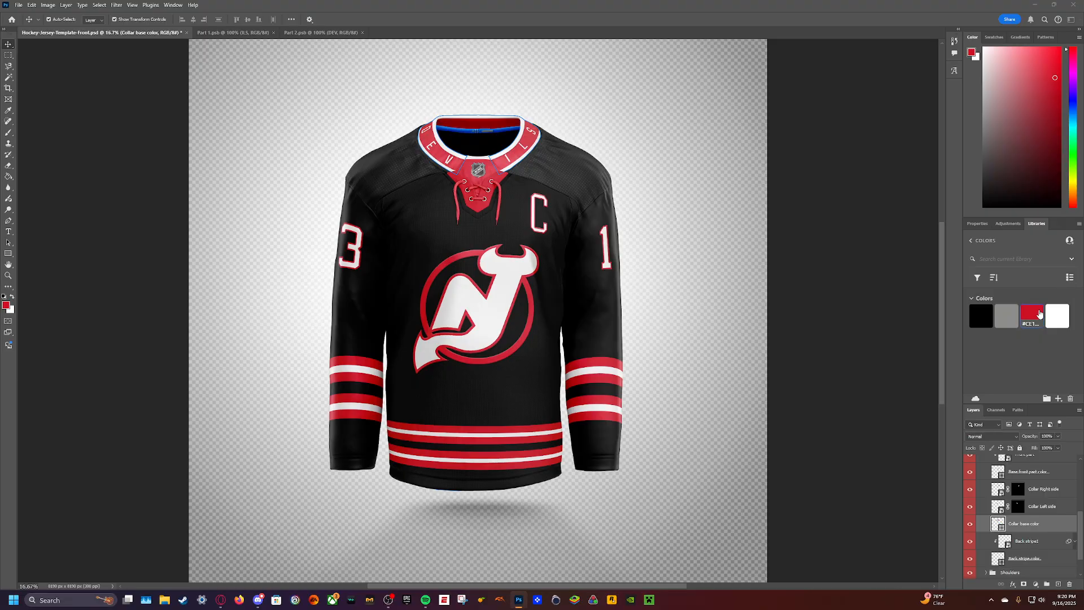
- Open the back stripe's contents, hide its grid and recolour the adidas and size-tag graphics black
double_click(1005, 540)
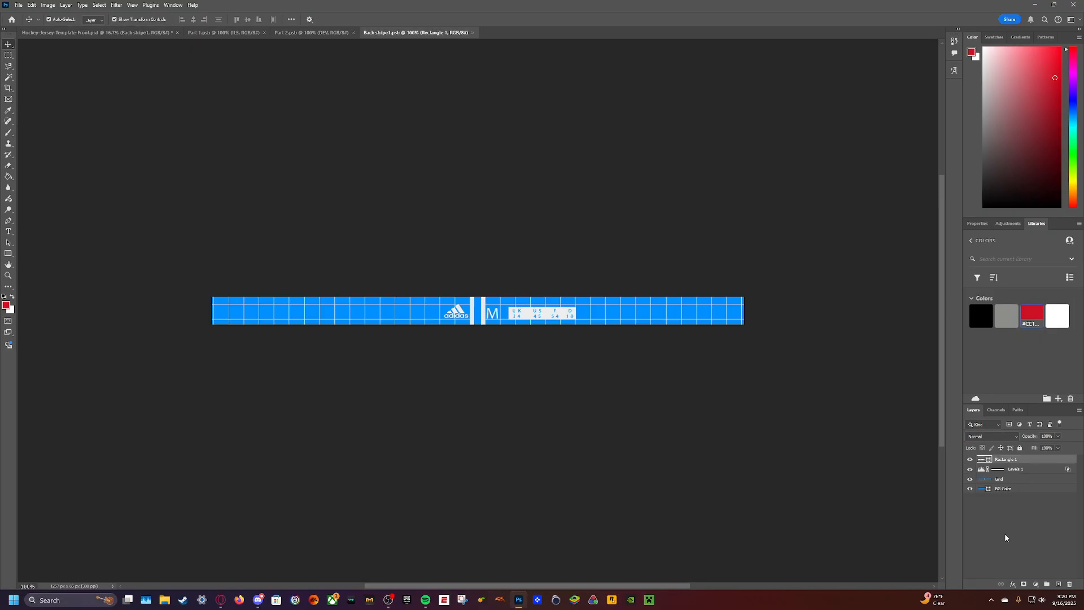
click(970, 479)
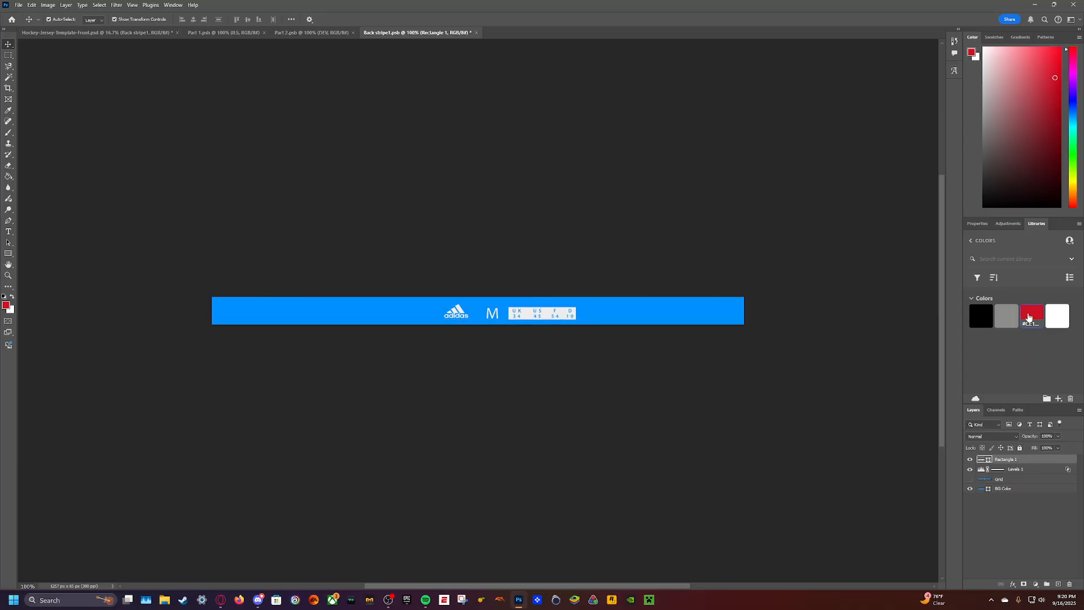
click(990, 318)
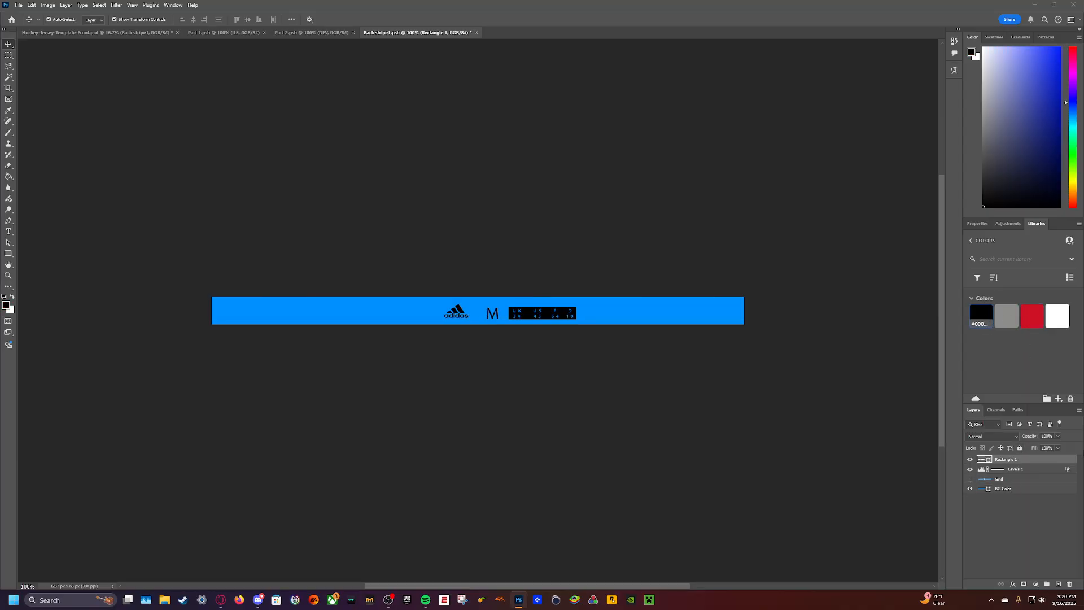
- Recolour the back stripe's background white, save it and close all the open collar part documents
click(1002, 488)
click(1056, 316)
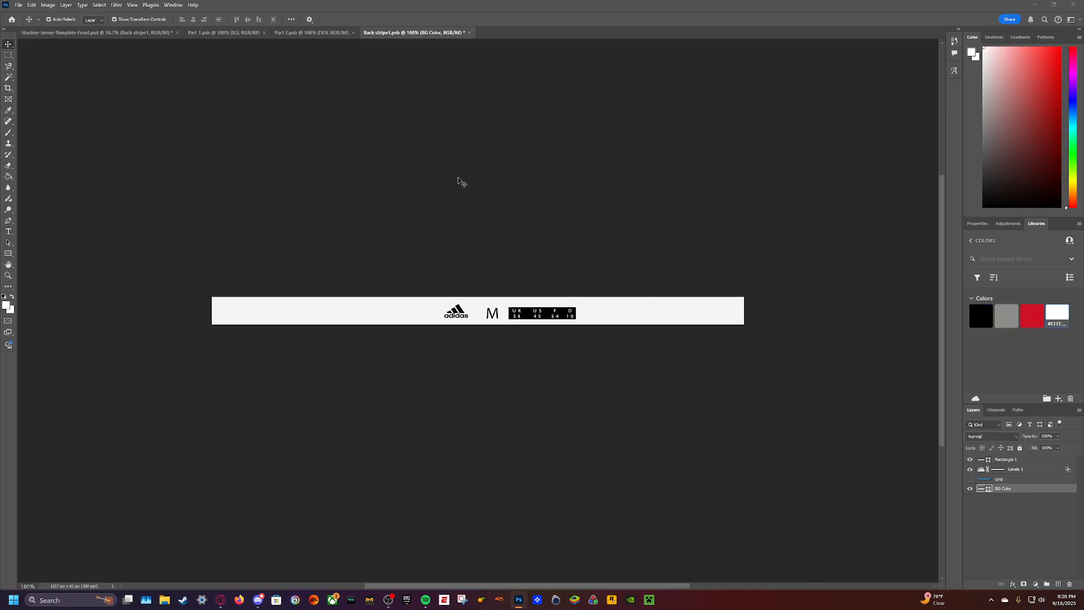
click(469, 32)
key(Return)
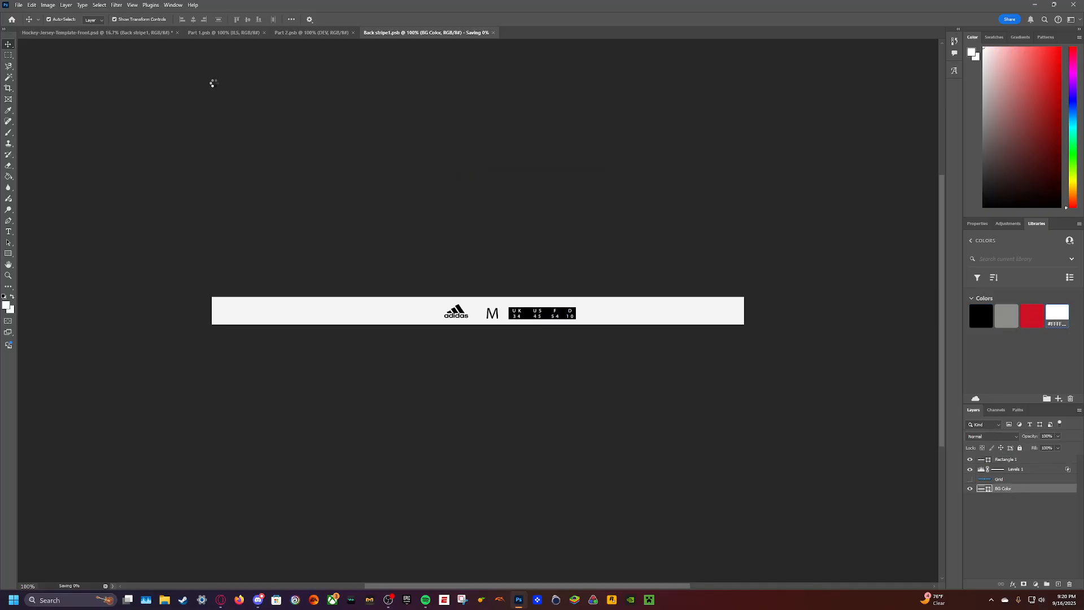
click(264, 33)
click(264, 33)
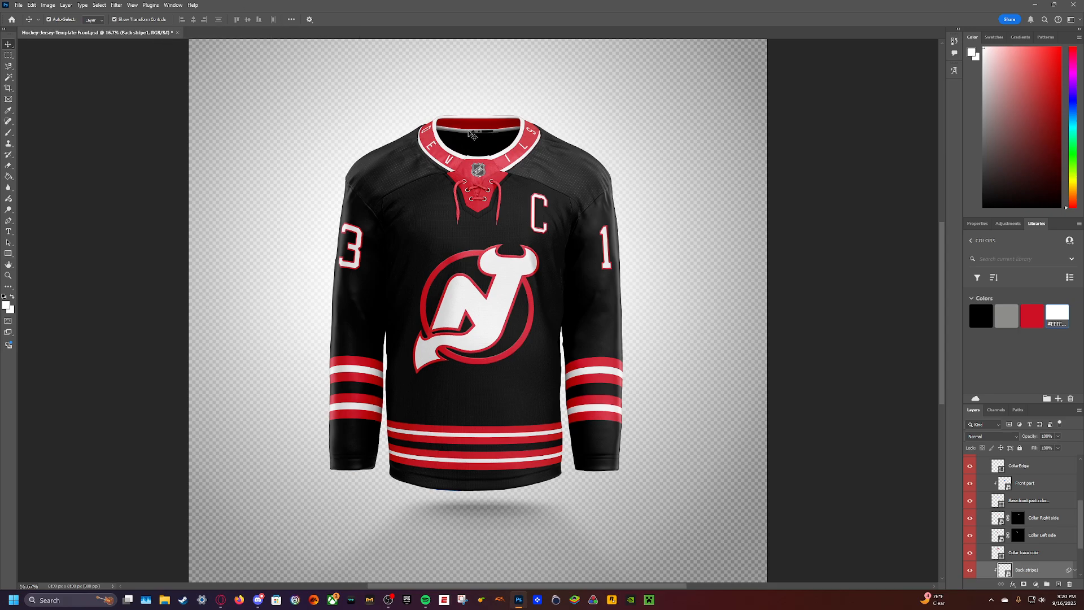
scroll(998, 513, down, 2)
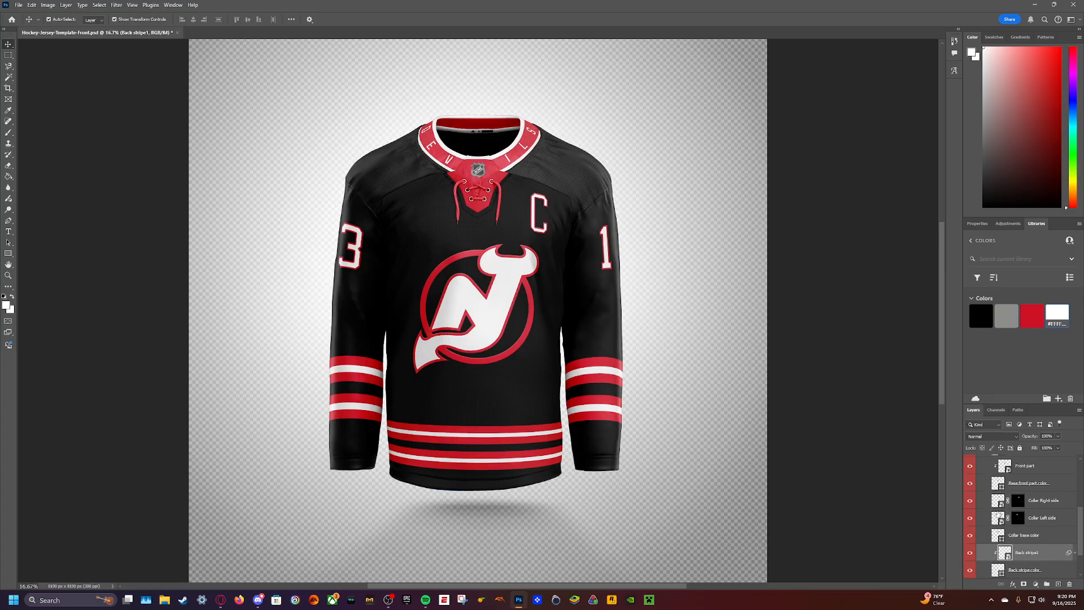
scroll(997, 514, up, 5)
click(982, 510)
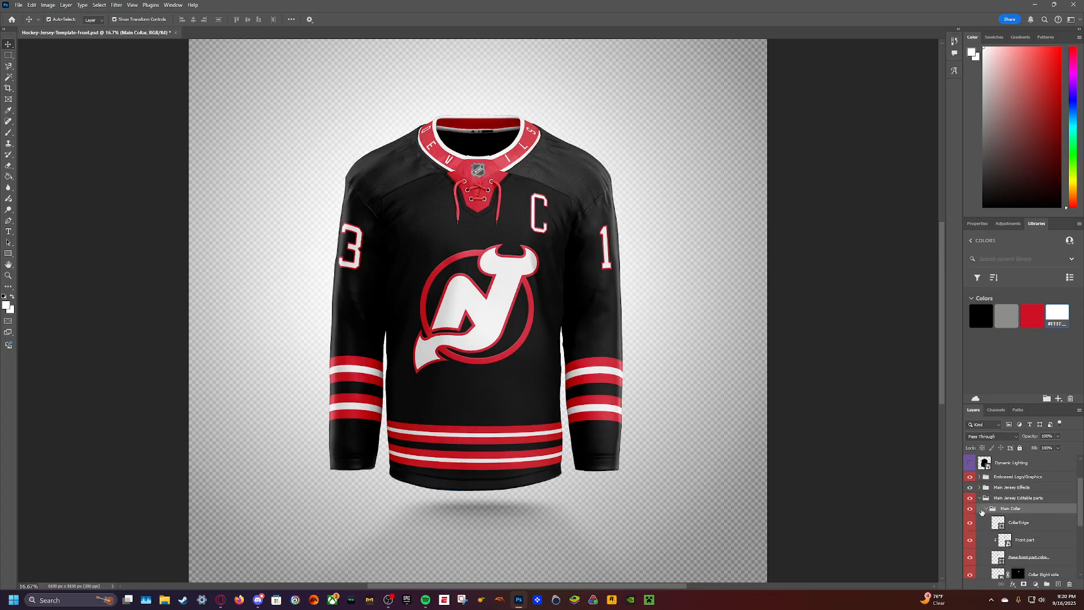
click(693, 252)
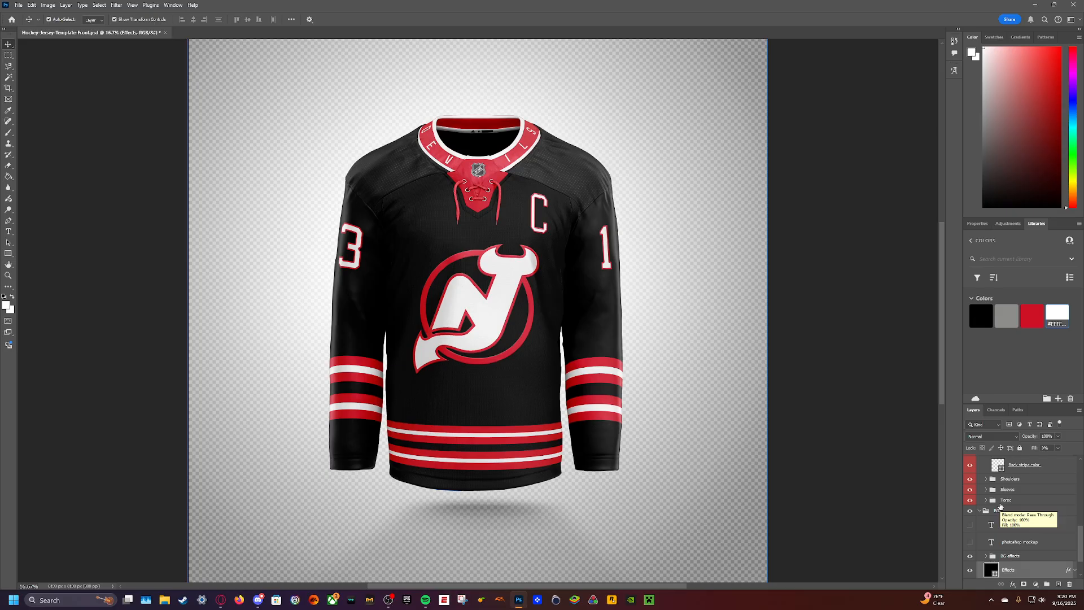
scroll(985, 511, down, 3)
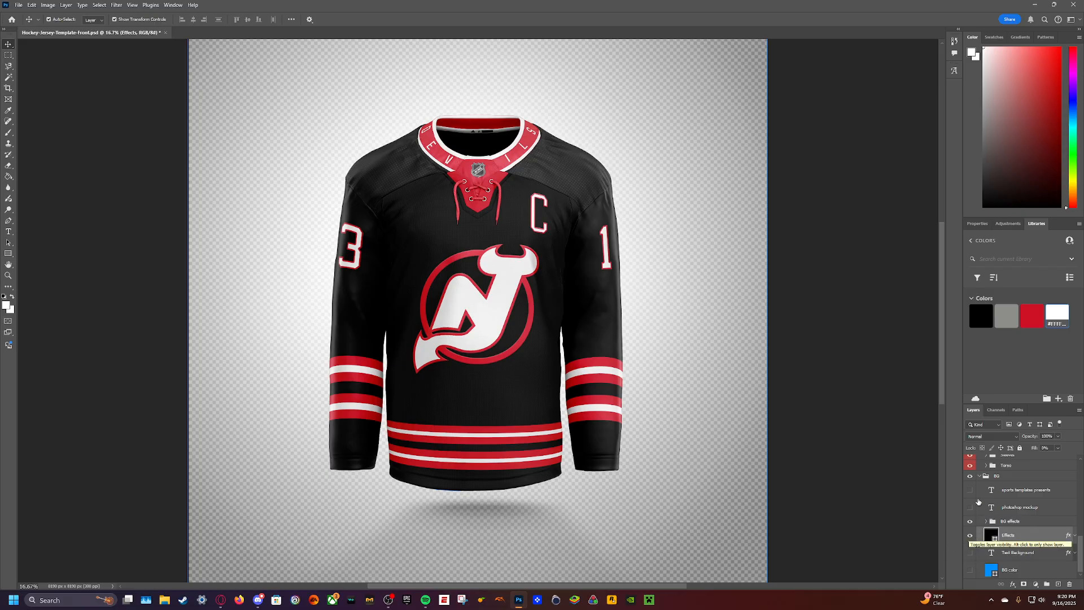
- Hide the ILS text layer in the Collar Right side contents, then save and close Part 1
scroll(982, 515, up, 3)
scroll(982, 514, up, 2)
double_click(994, 508)
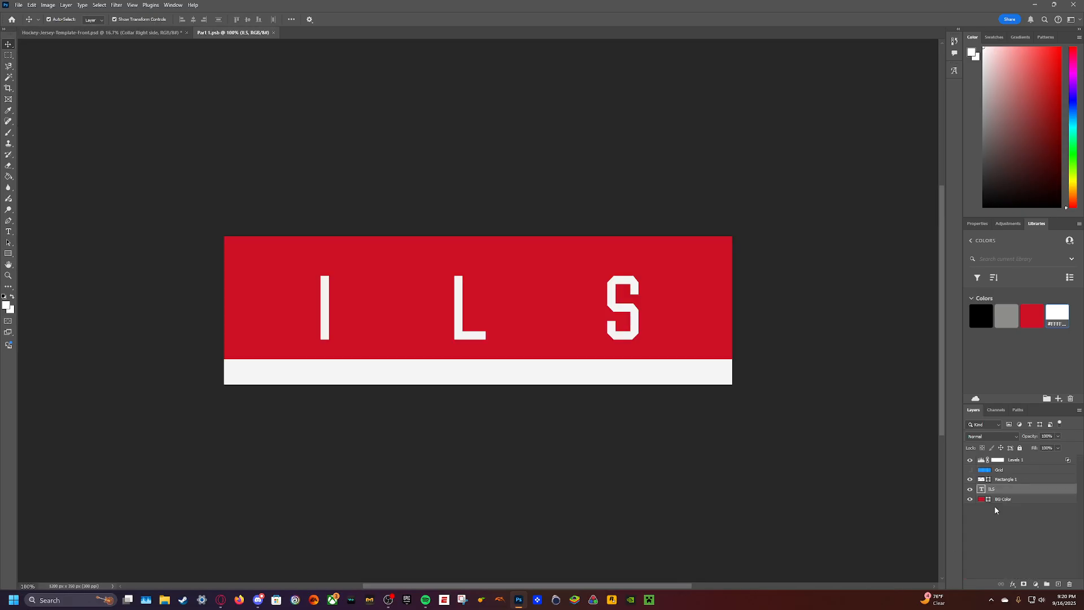
click(969, 488)
click(277, 33)
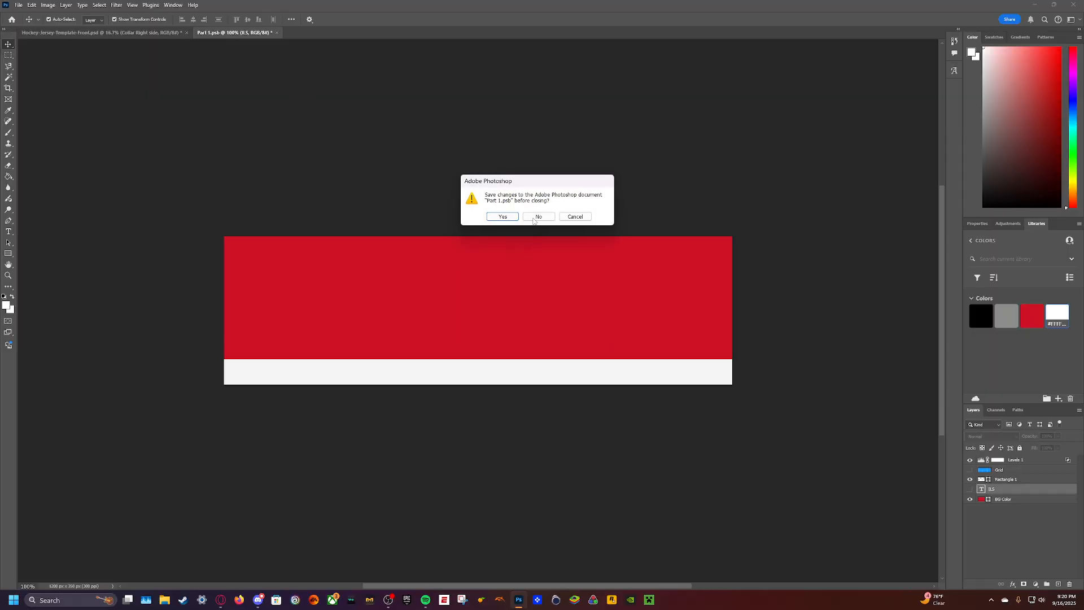
click(503, 215)
- Hide the DEV text layer in the Collar Left side contents, then save and close Part 2
scroll(1020, 548, down, 3)
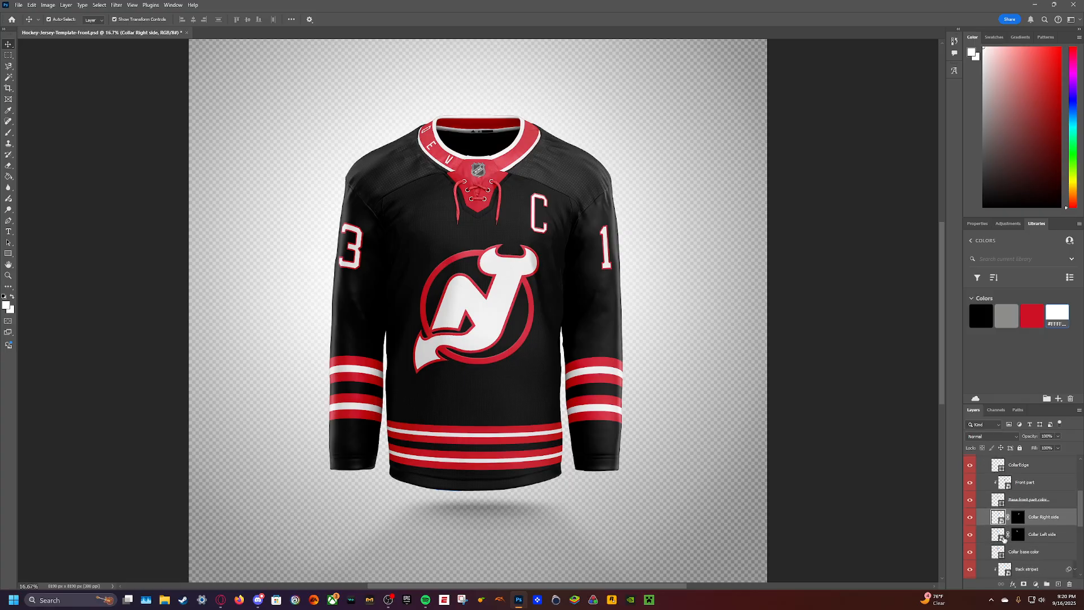
double_click(1000, 532)
click(970, 489)
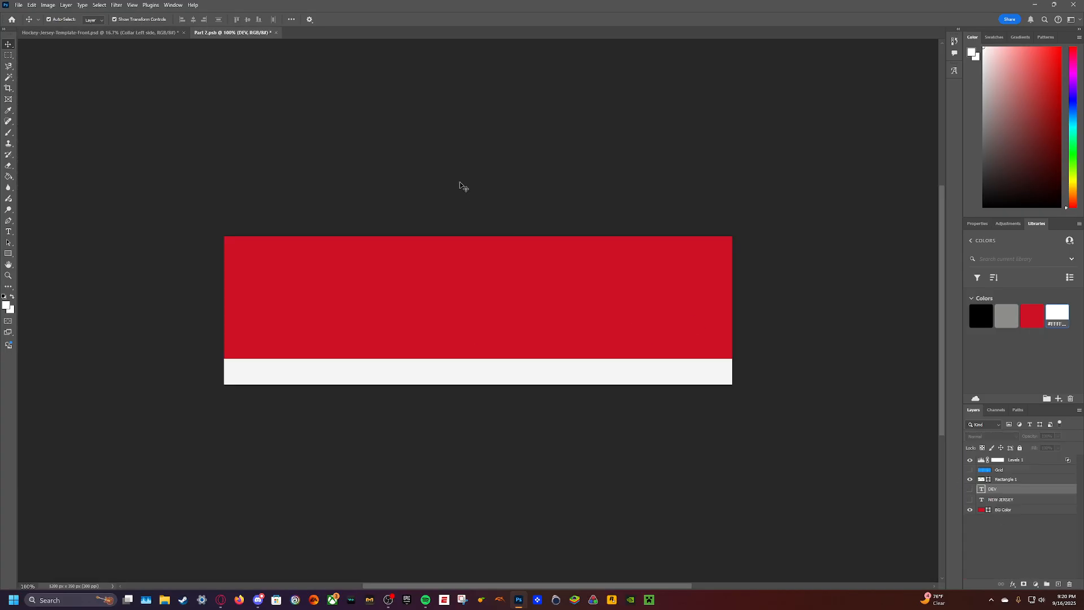
click(273, 33)
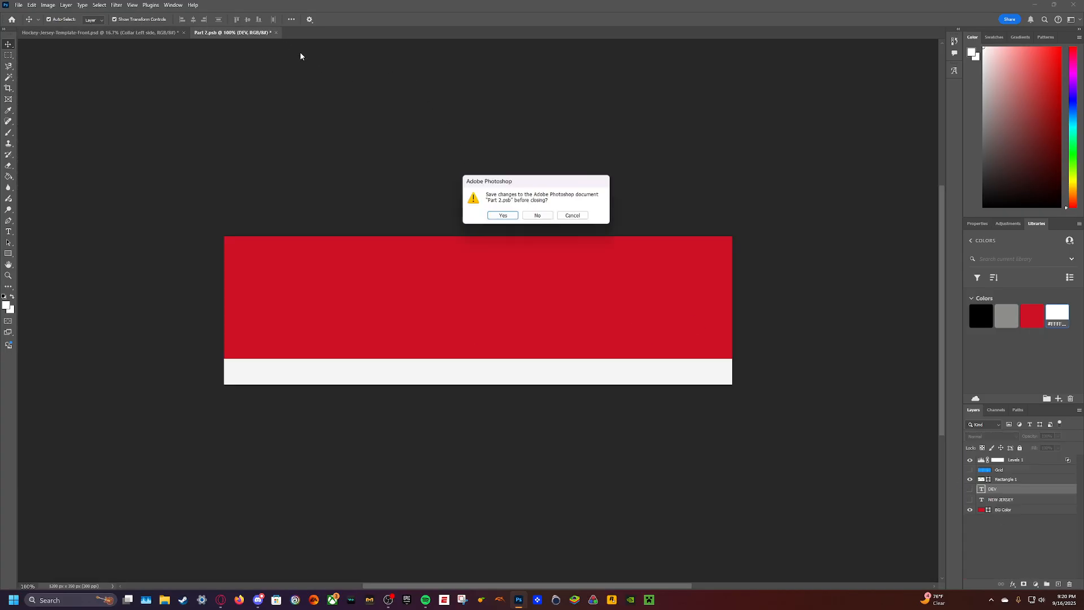
click(503, 215)
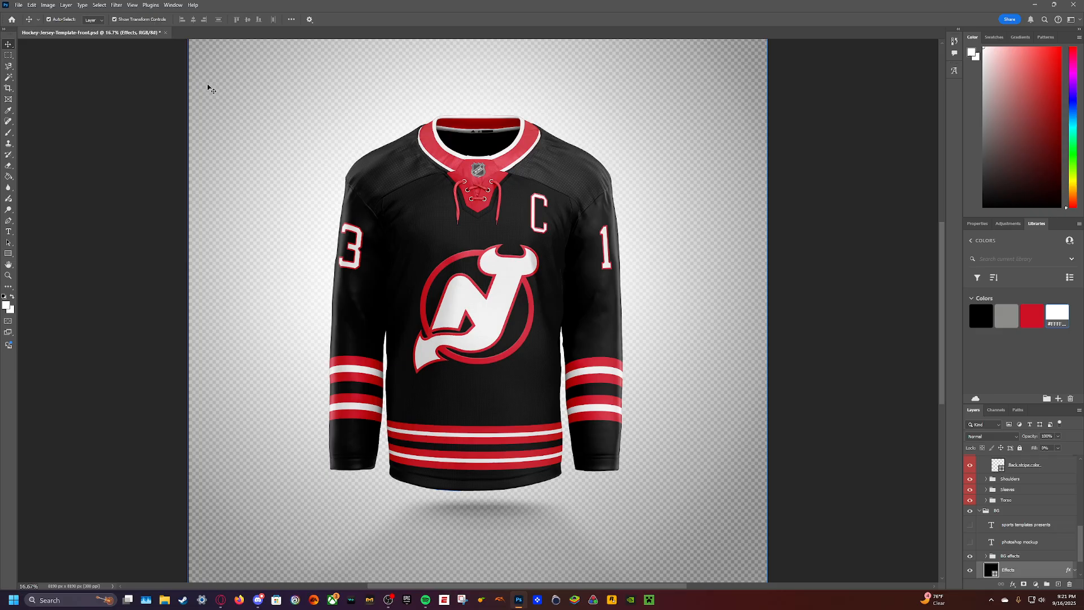
- Export the jersey mockup as a PNG named Jersey 3 in the New Jersey folder under P2P Concepts, NHL
click(18, 5)
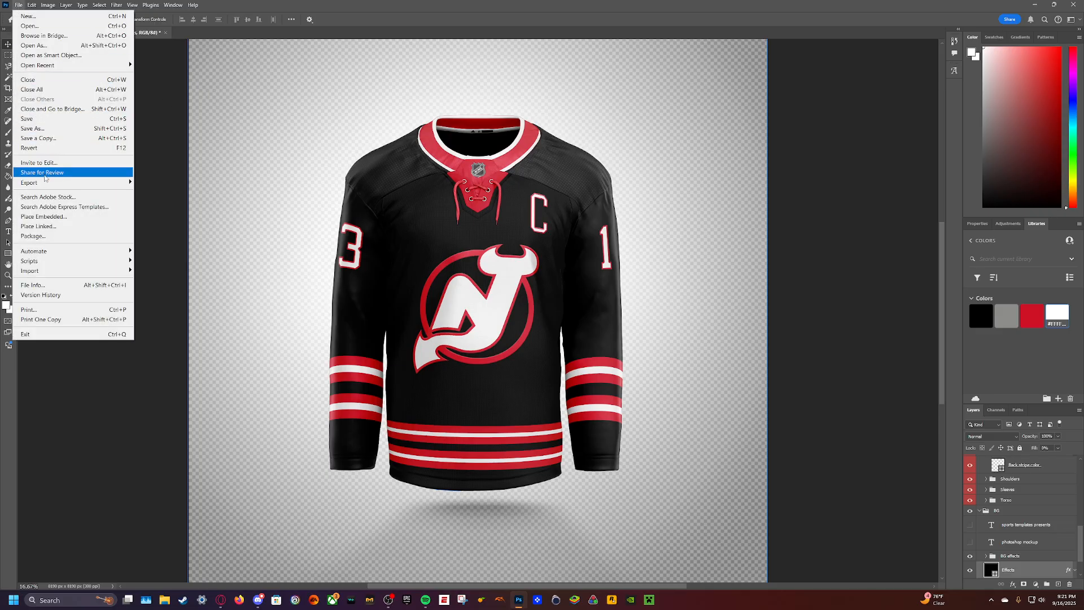
mouse_move(55, 184)
click(202, 182)
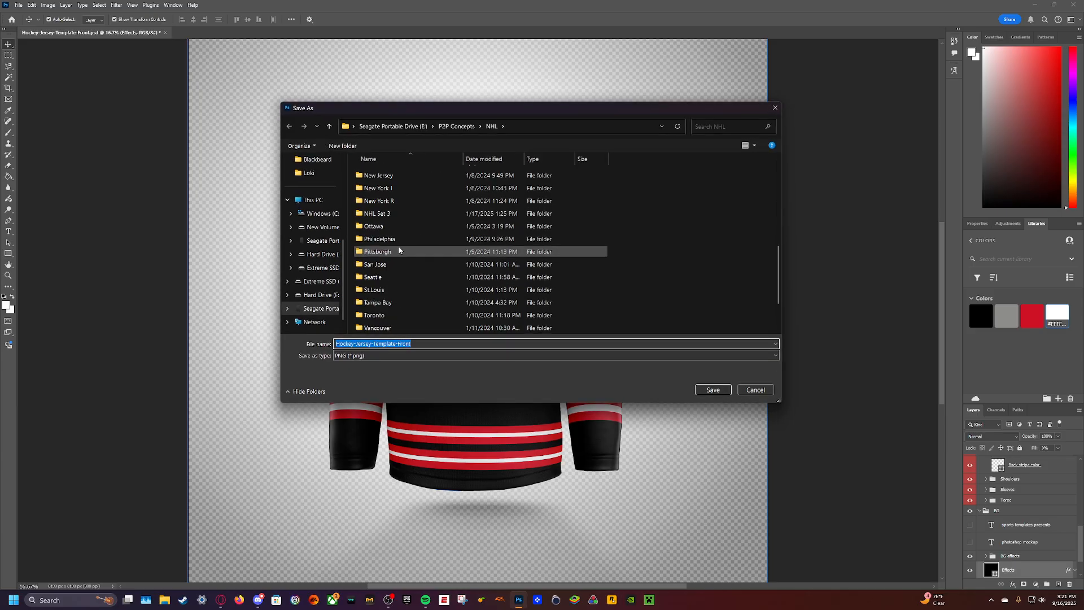
scroll(394, 275, down, 1)
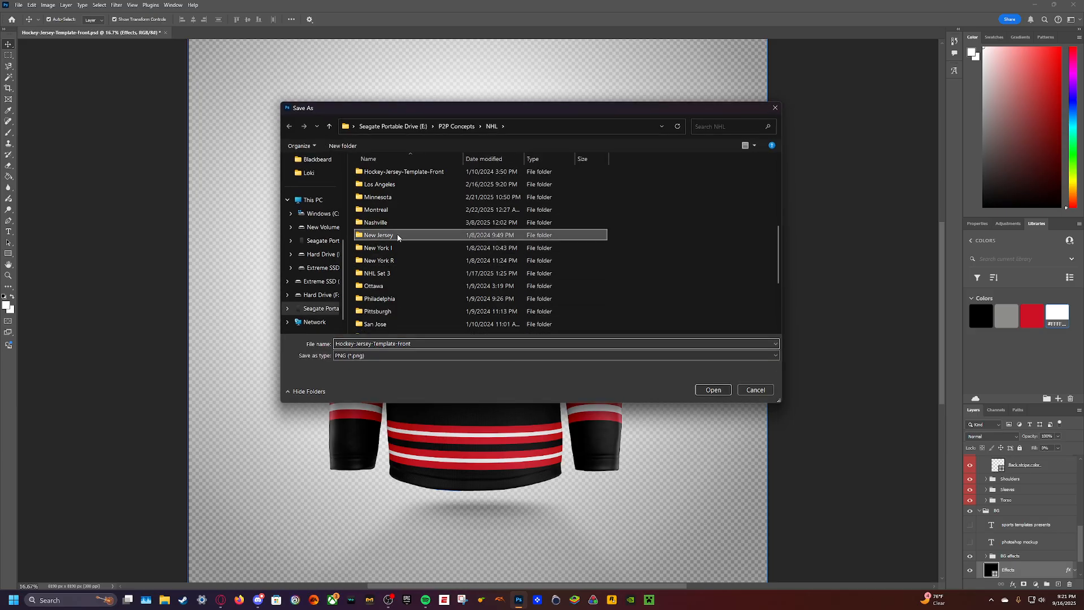
double_click(380, 235)
text(Jers)
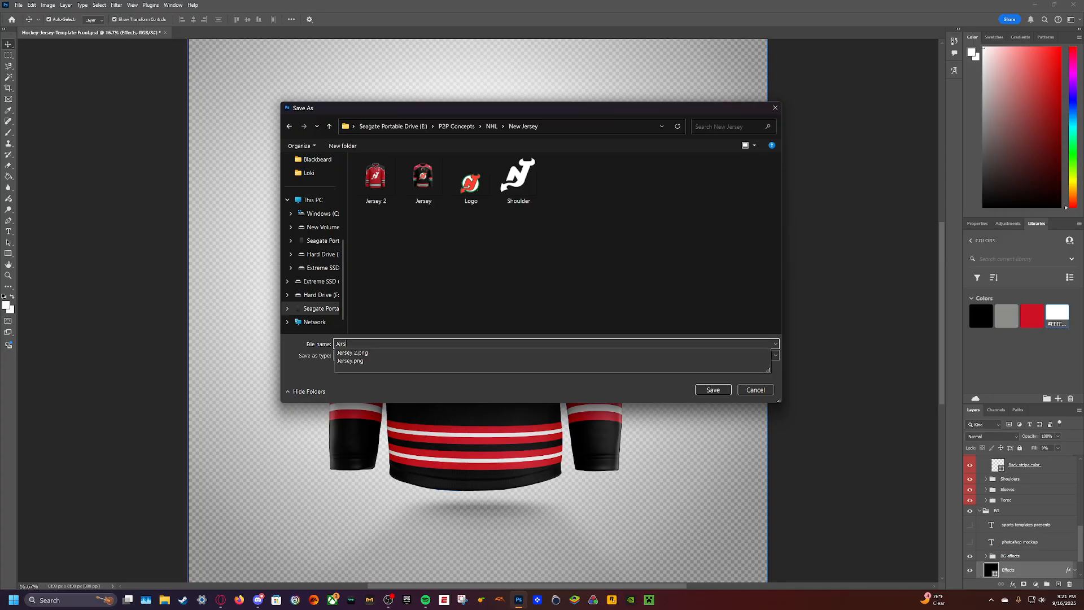
text(ey 3)
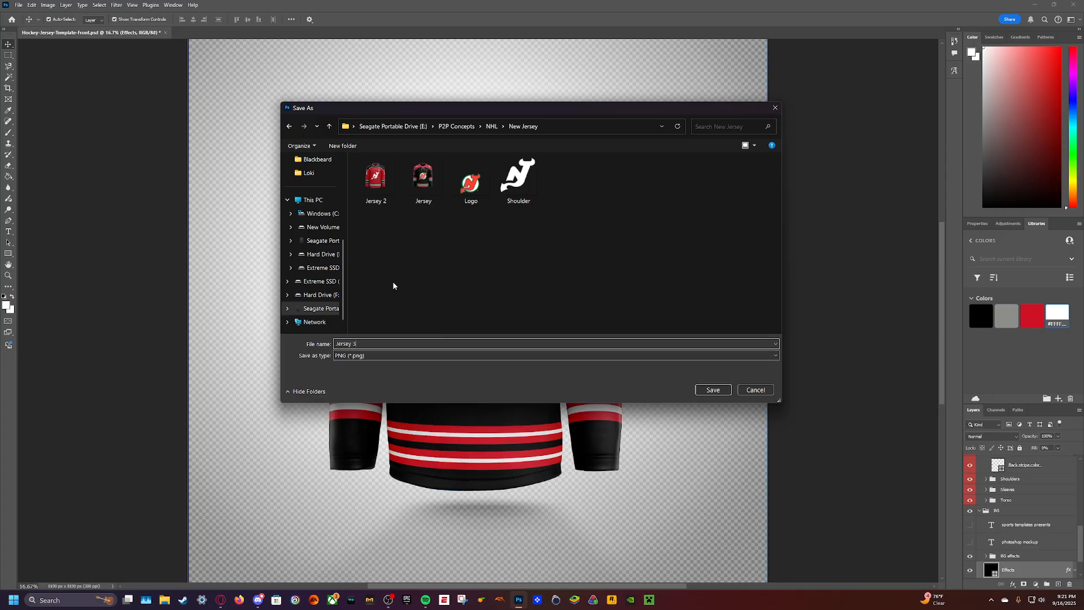
click(710, 390)
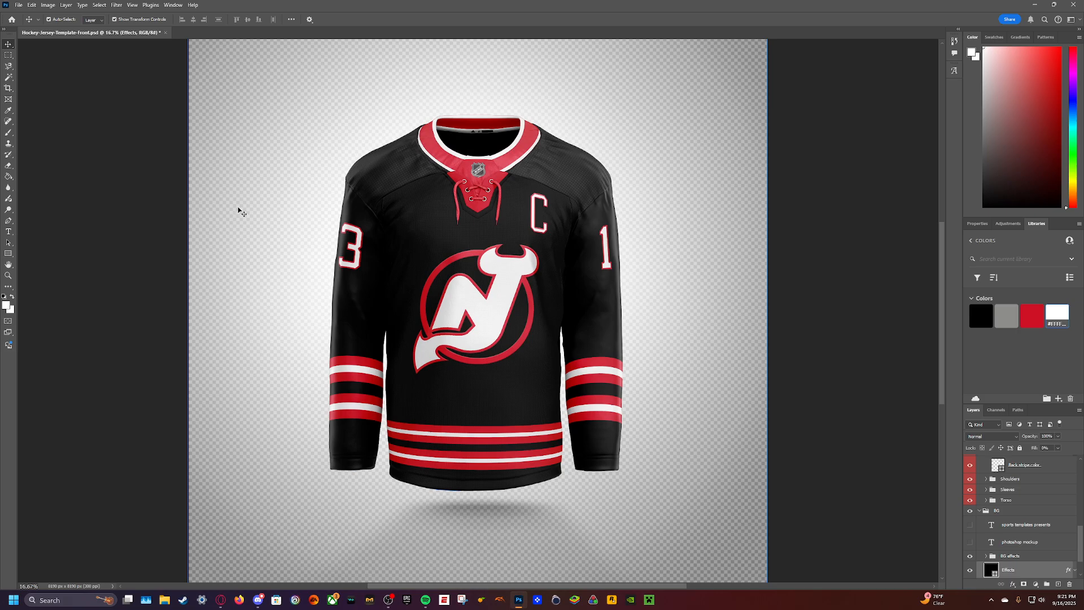
drag(277, 93, 677, 255)
key(ctrl+z)
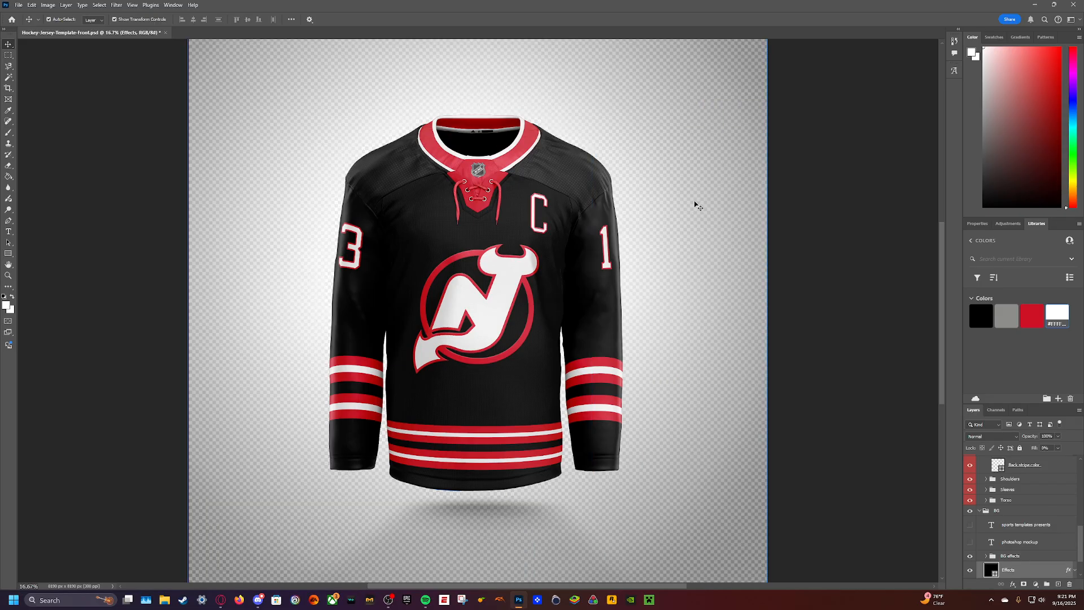